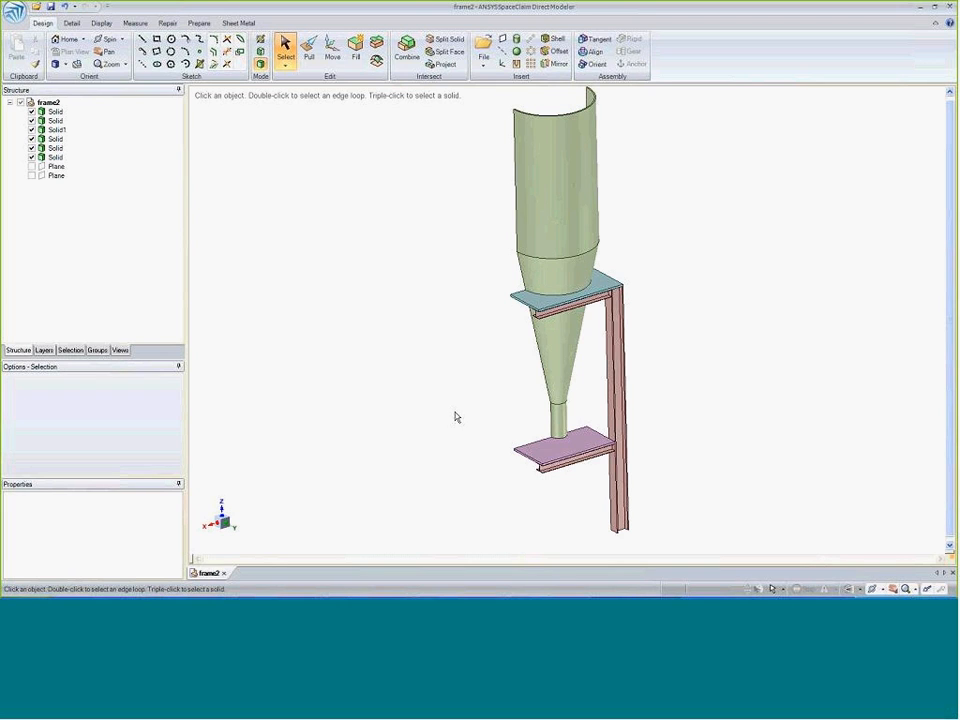
Extract beams from the vertical I-section column and the two horizontal I-section supports under the plates
{"action": "left_click", "coordinate": [198, 23]}
{"action": "mouse_move", "coordinate": [489, 388]}
{"action": "middle_mouse_down", "text": "ctrl"}
{"action": "mouse_move", "coordinate": [466, 408]}
{"action": "mouse_move", "coordinate": [478, 375]}
{"action": "middle_mouse_up", "text": "ctrl"}
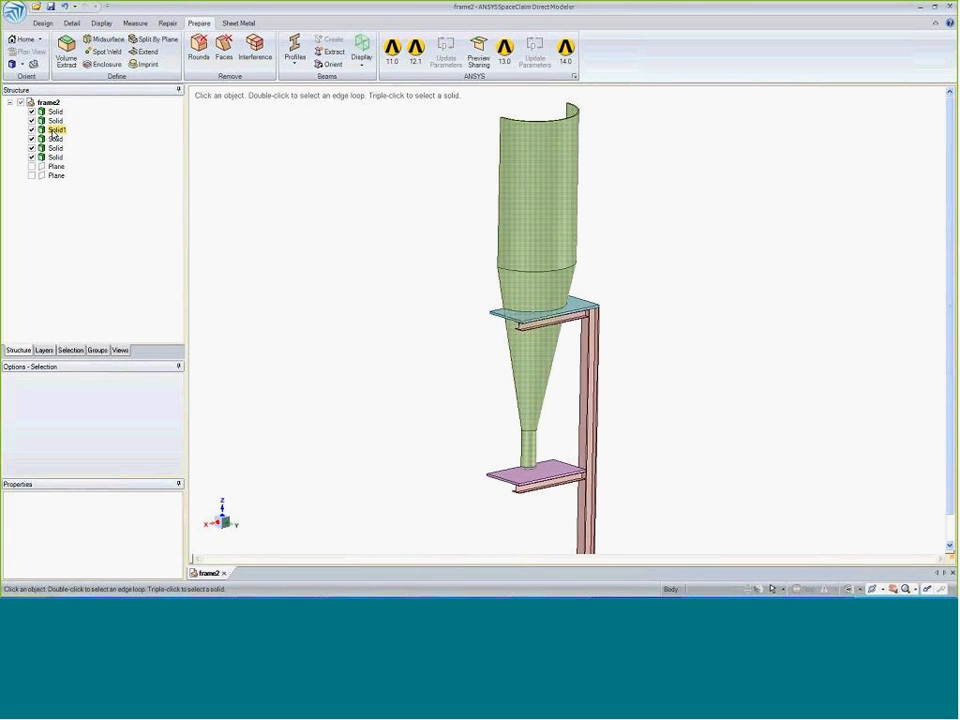
{"action": "middle_click_drag", "start_coordinate": [622, 408], "coordinate": [720, 379]}
{"action": "scroll", "coordinate": [634, 377], "scroll_direction": "up", "scroll_amount": 5}
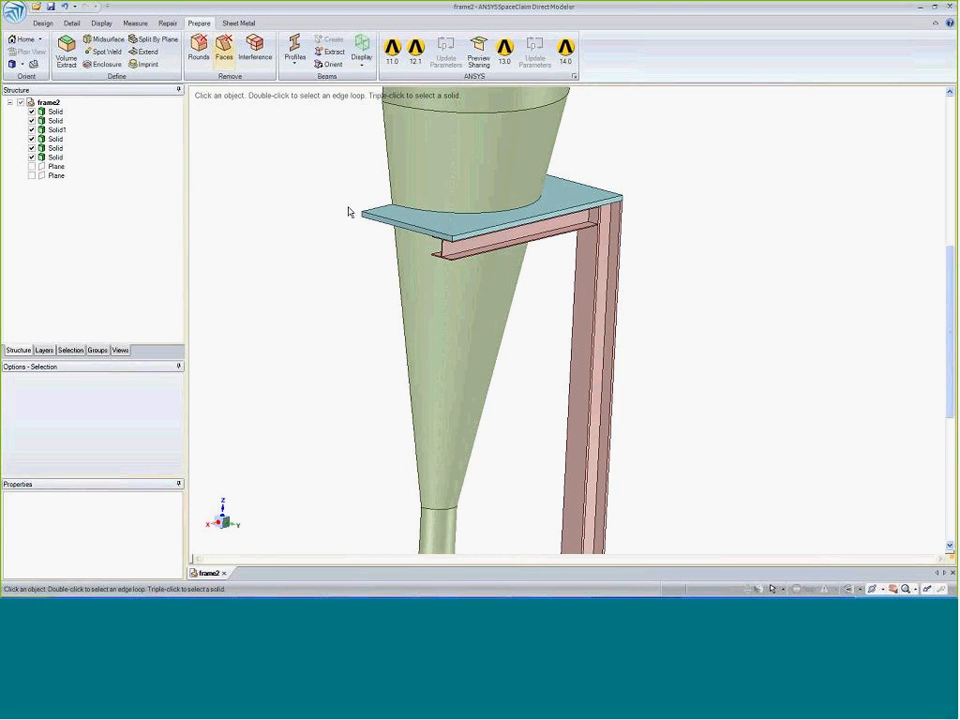
{"action": "left_click", "coordinate": [330, 51]}
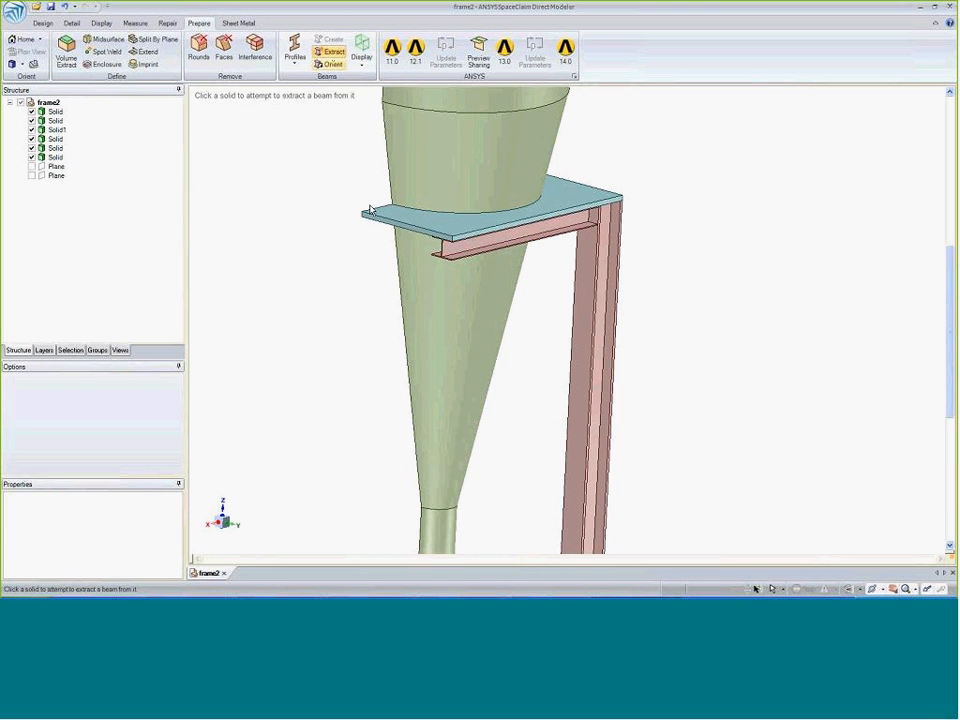
{"action": "left_click", "coordinate": [581, 281]}
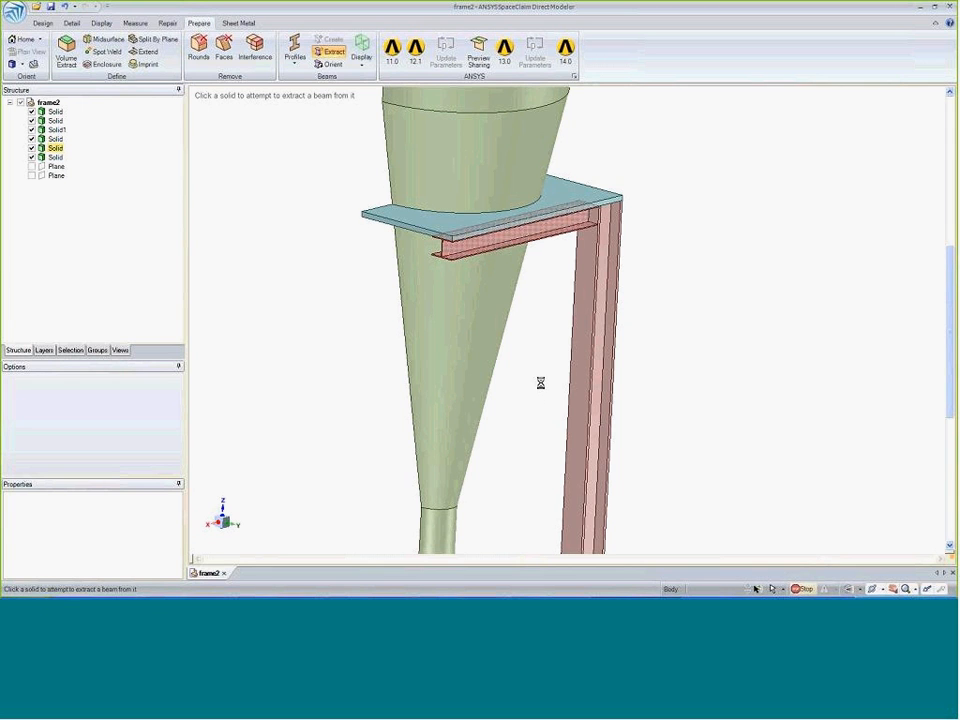
{"action": "mouse_move", "coordinate": [538, 415]}
{"action": "middle_mouse_down", "text": "shift"}
{"action": "mouse_move", "coordinate": [531, 407]}
{"action": "mouse_move", "coordinate": [579, 381]}
{"action": "mouse_move", "coordinate": [549, 435]}
{"action": "mouse_move", "coordinate": [545, 130]}
{"action": "middle_mouse_up", "text": "shift"}
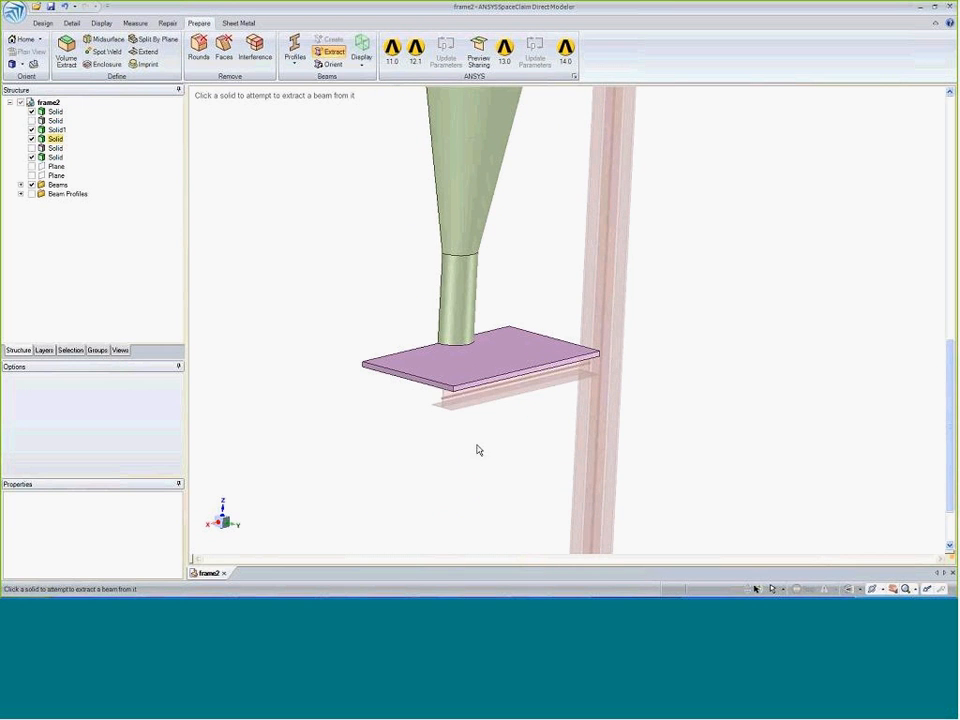
{"action": "scroll", "coordinate": [439, 424], "scroll_direction": "up", "scroll_amount": 5}
{"action": "scroll", "coordinate": [460, 380], "scroll_direction": "up", "scroll_amount": 3}
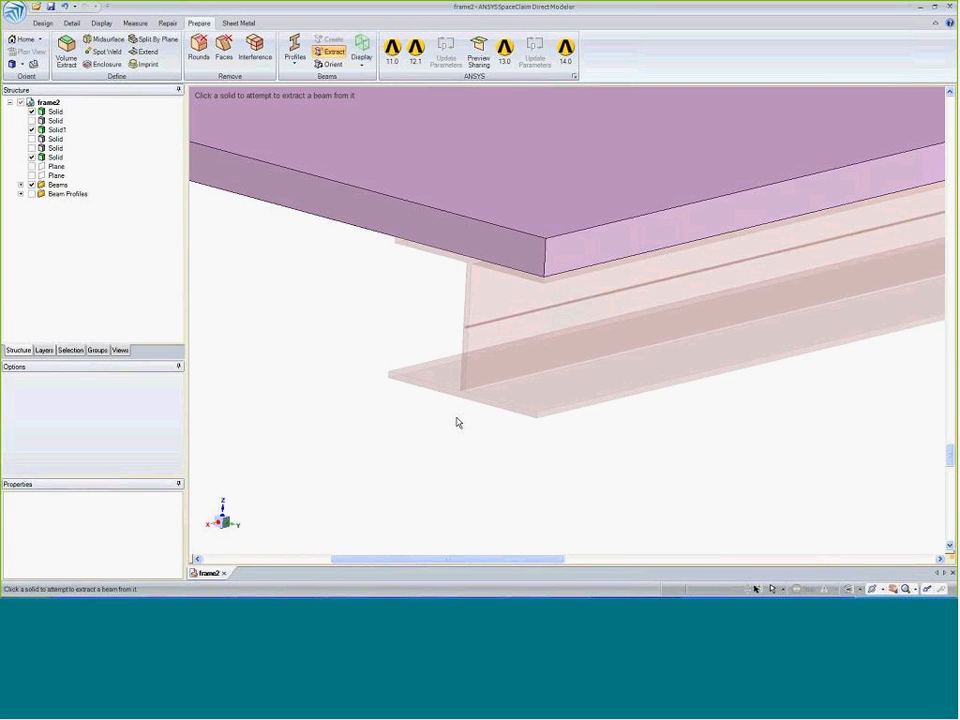
{"action": "scroll", "coordinate": [375, 476], "scroll_direction": "down", "scroll_amount": 6}
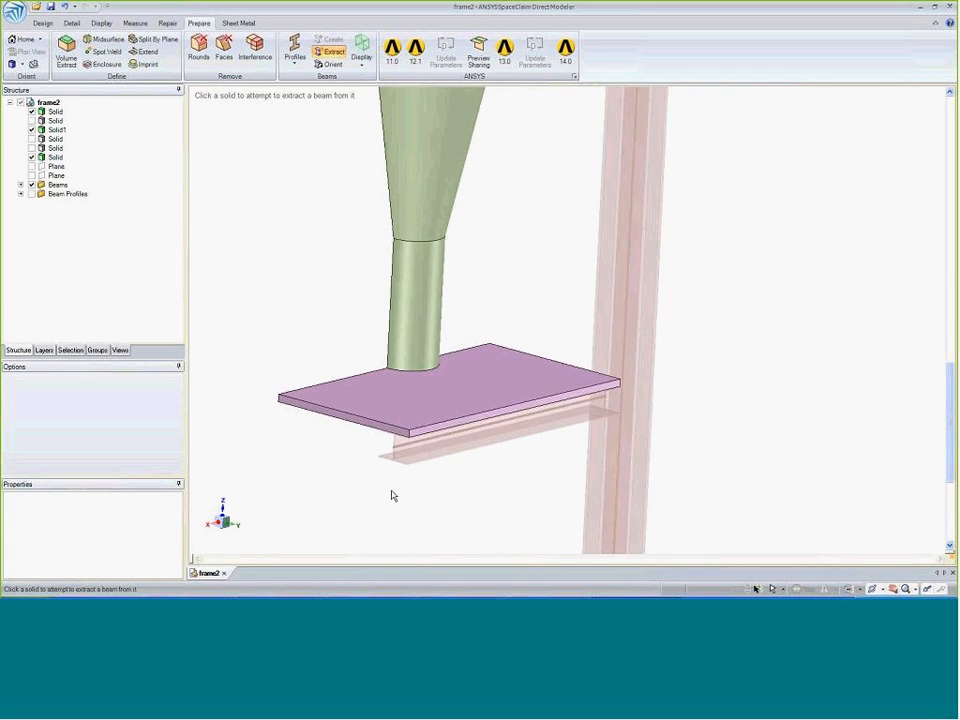
{"action": "middle_click_drag", "start_coordinate": [482, 306], "coordinate": [507, 384], "text": "ctrl"}
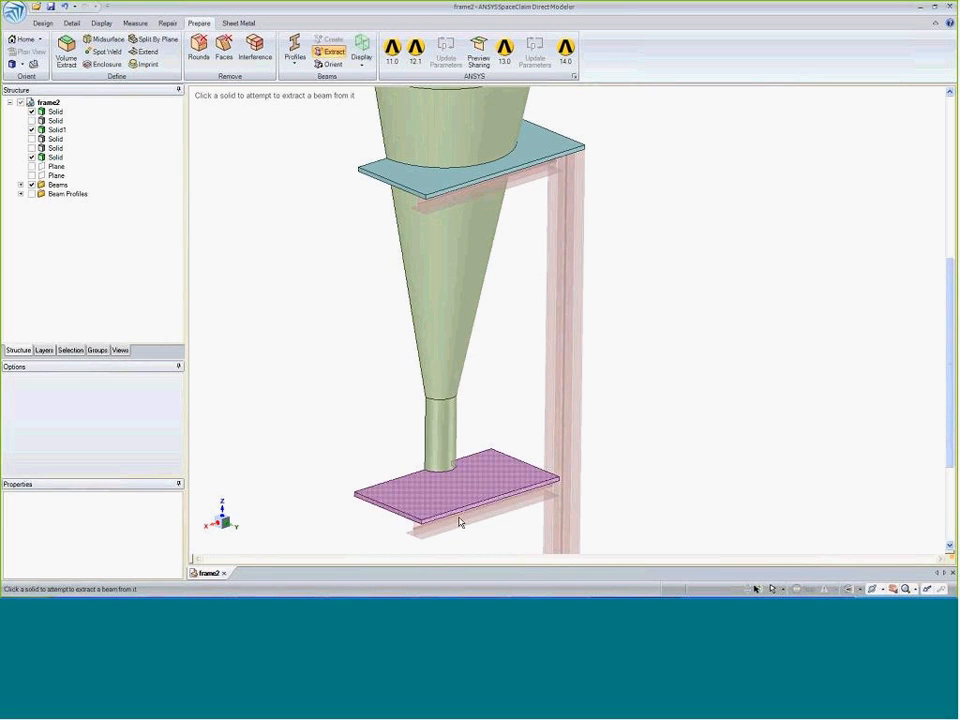
Open the Extracted Profile1 beam profile to examine its cross-section, close it, and return to the frame2 model structure
{"action": "double_click", "coordinate": [68, 193]}
{"action": "left_click", "coordinate": [84, 203]}
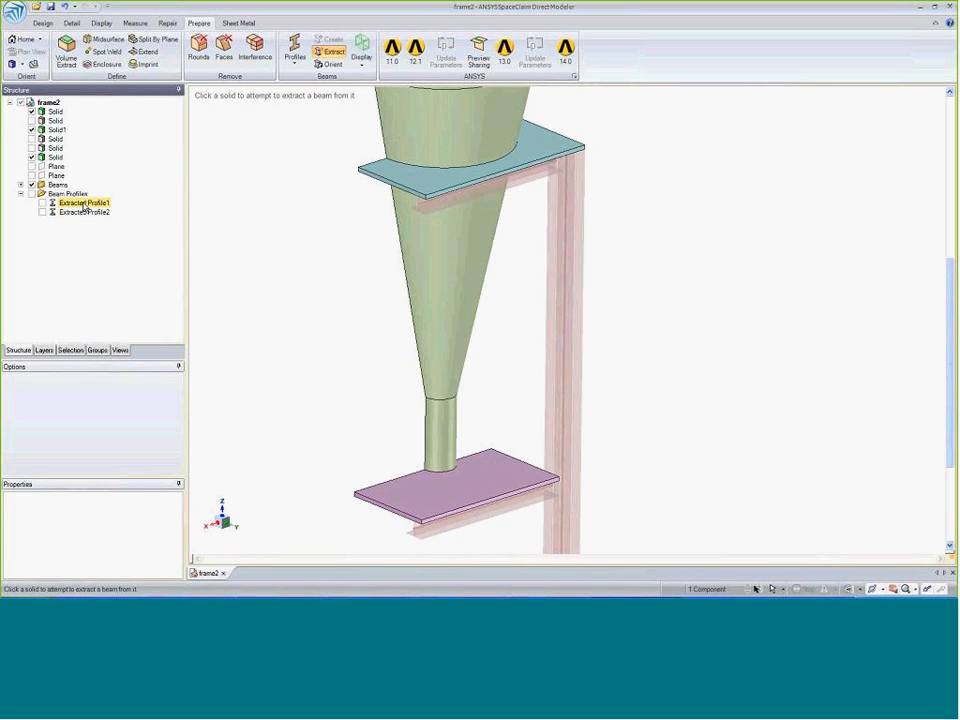
{"action": "right_click", "coordinate": [84, 203]}
{"action": "left_click", "coordinate": [110, 211]}
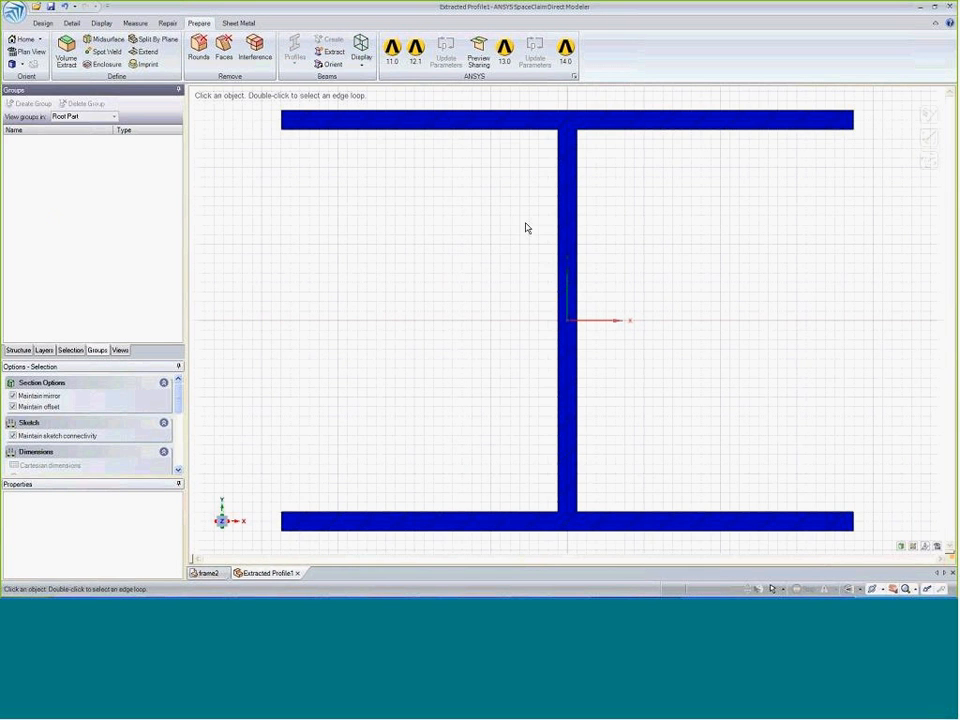
{"action": "left_click", "coordinate": [300, 574]}
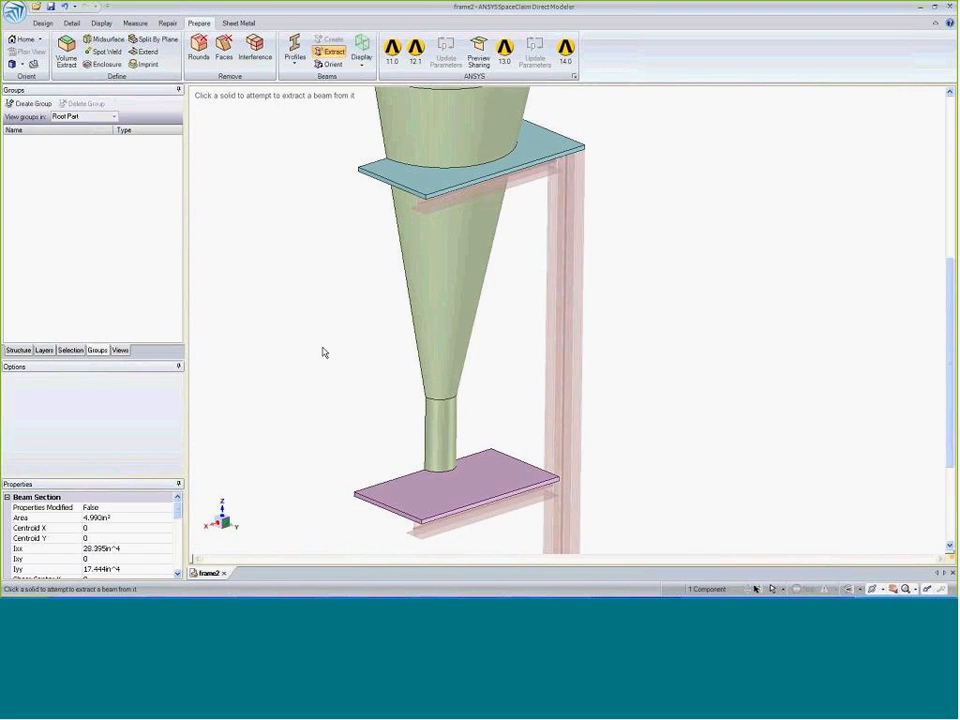
{"action": "left_click", "coordinate": [18, 352]}
Create midsurfaces for the lower plate, the upper plate and the hopper using selected offset faces
{"action": "middle_click_drag", "start_coordinate": [295, 326], "coordinate": [290, 352], "text": "shift"}
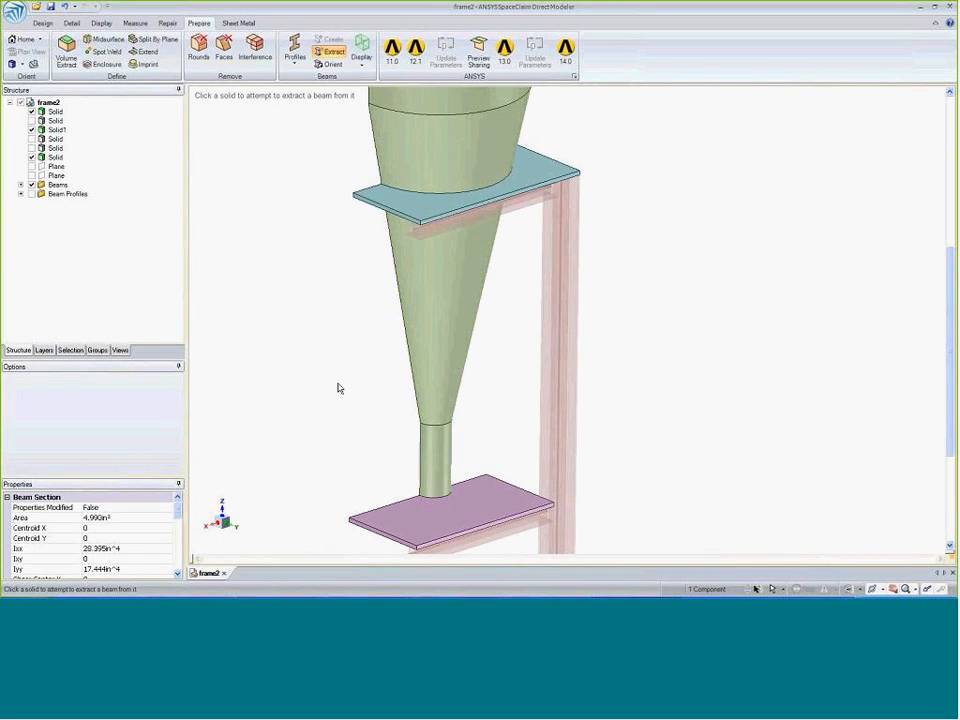
{"action": "left_click", "coordinate": [103, 39]}
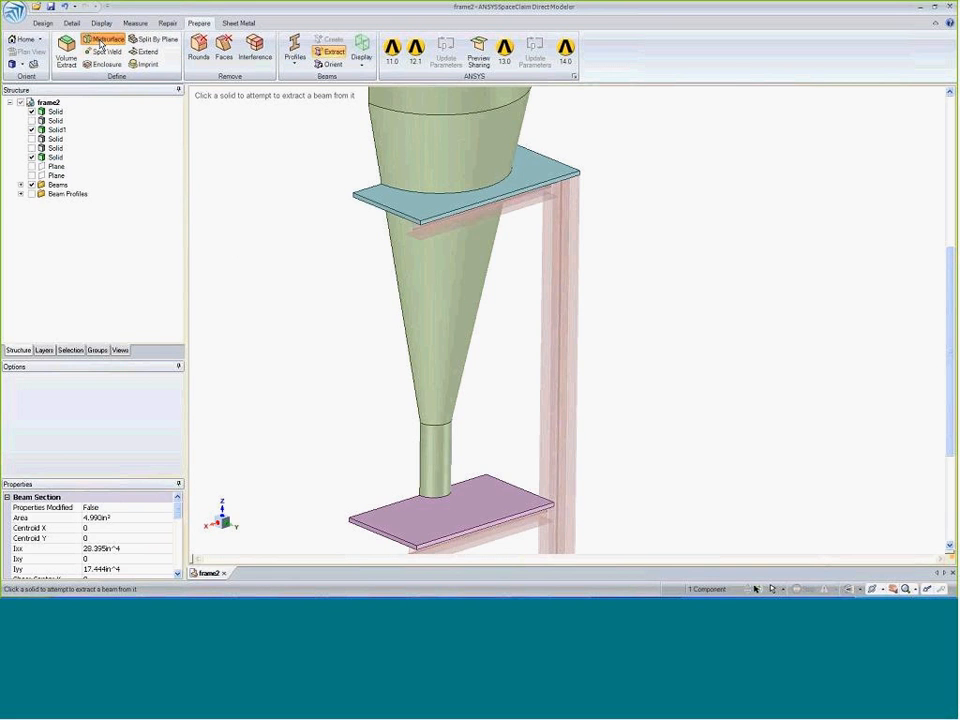
{"action": "middle_click_drag", "start_coordinate": [354, 447], "coordinate": [357, 436]}
{"action": "left_click", "coordinate": [405, 484]}
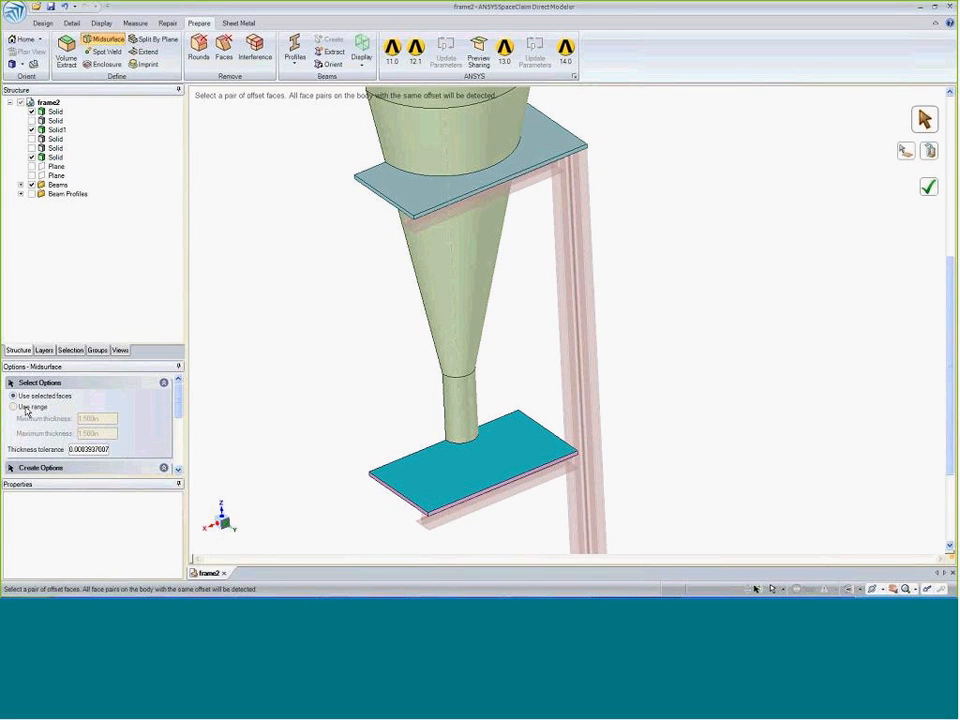
{"action": "left_click", "coordinate": [372, 184]}
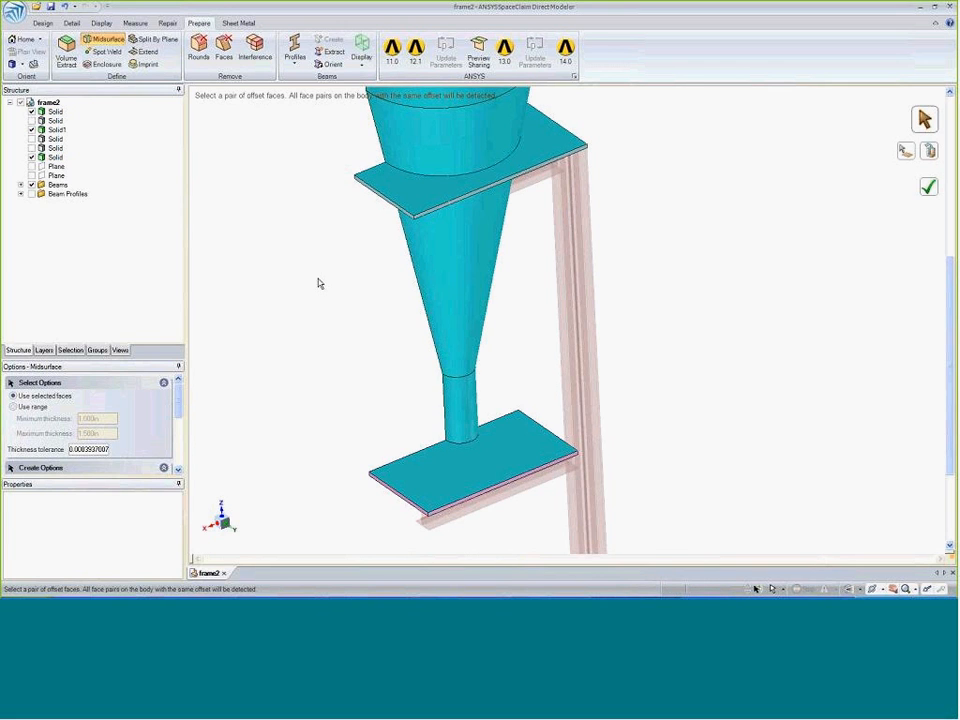
{"action": "key", "text": "Return"}
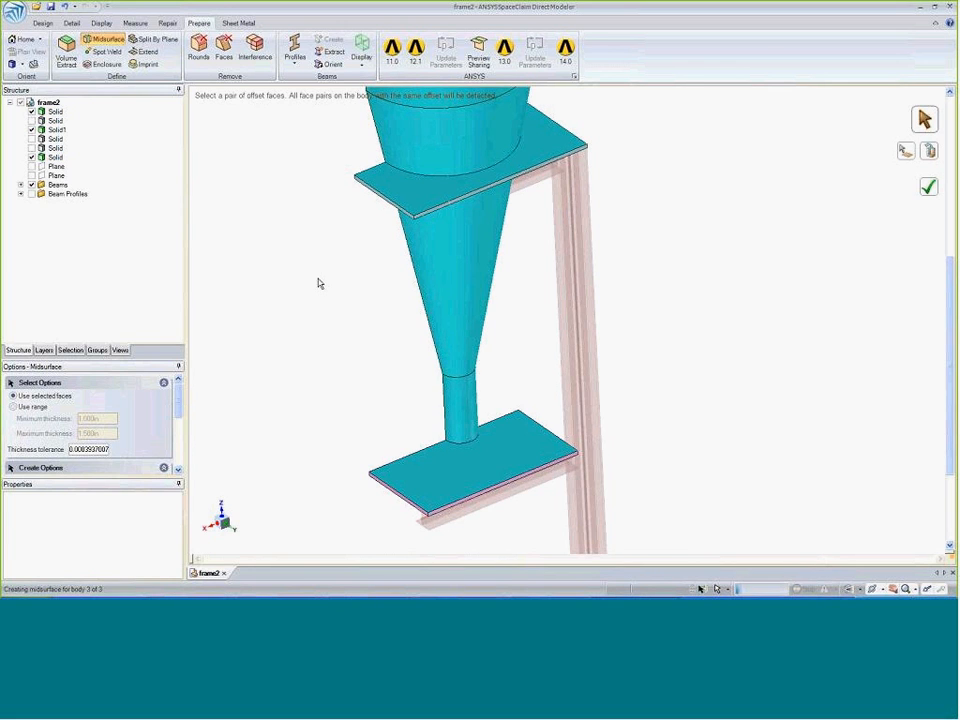
Examine the upper plate's midsurface and its position relative to the supporting horizontal beam
{"action": "scroll", "coordinate": [345, 245], "scroll_direction": "up", "scroll_amount": 10}
{"action": "middle_click_drag", "start_coordinate": [405, 380], "coordinate": [392, 229]}
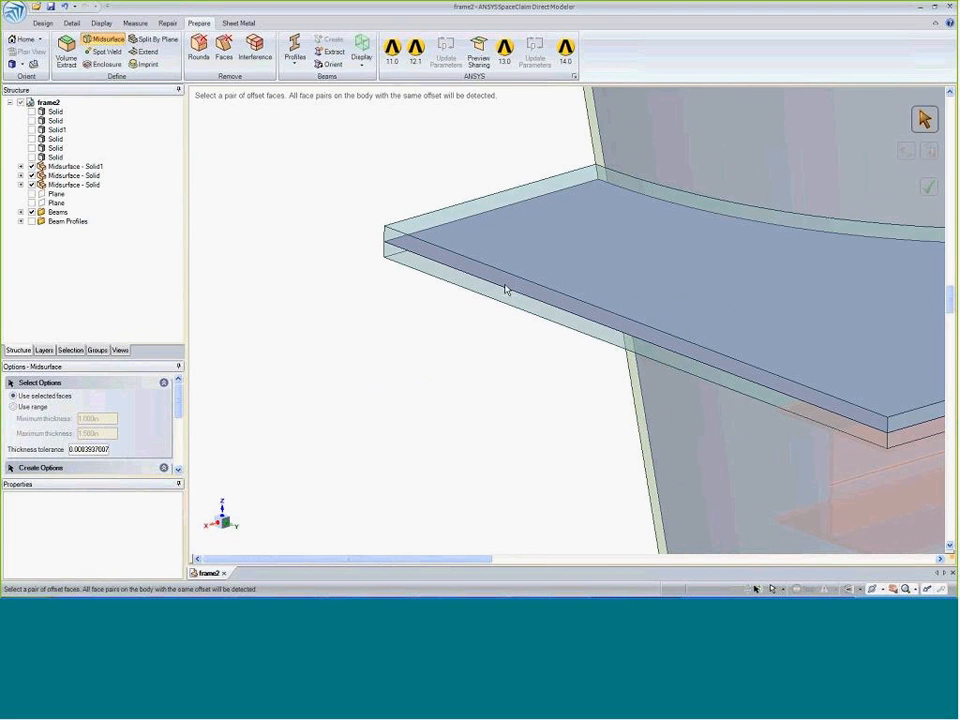
{"action": "middle_click_drag", "start_coordinate": [482, 452], "coordinate": [351, 396], "text": "ctrl"}
{"action": "scroll", "coordinate": [347, 400], "scroll_direction": "down", "scroll_amount": 5}
{"action": "middle_click_drag", "start_coordinate": [327, 438], "coordinate": [326, 355], "text": "ctrl"}
{"action": "scroll", "coordinate": [368, 193], "scroll_direction": "up", "scroll_amount": 5}
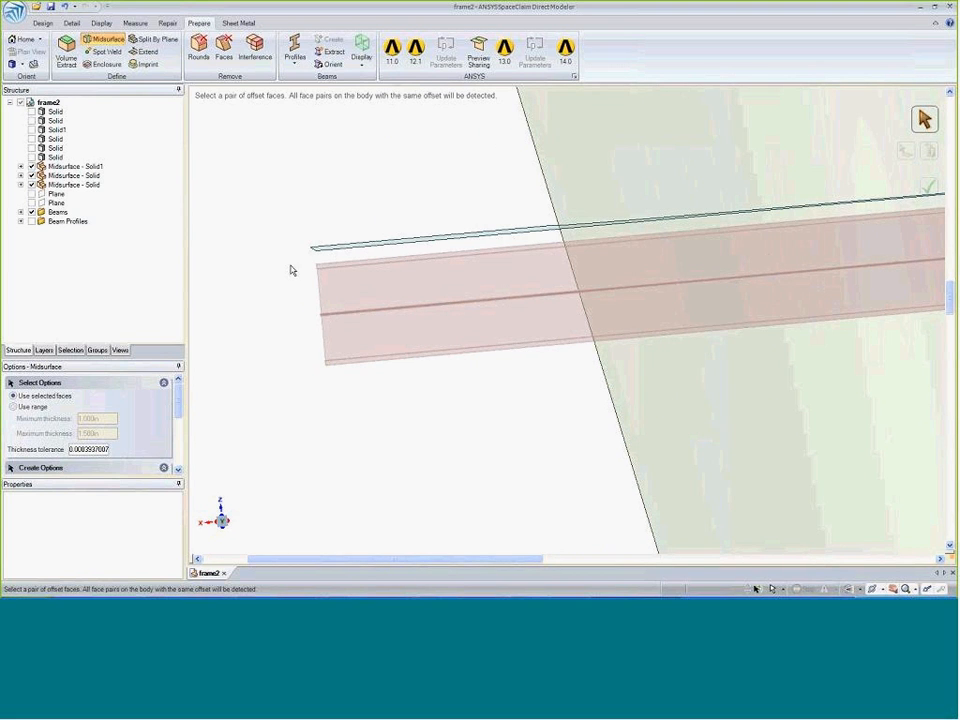
{"action": "middle_click_drag", "start_coordinate": [291, 270], "coordinate": [296, 274]}
{"action": "middle_click_drag", "start_coordinate": [338, 332], "coordinate": [297, 370]}
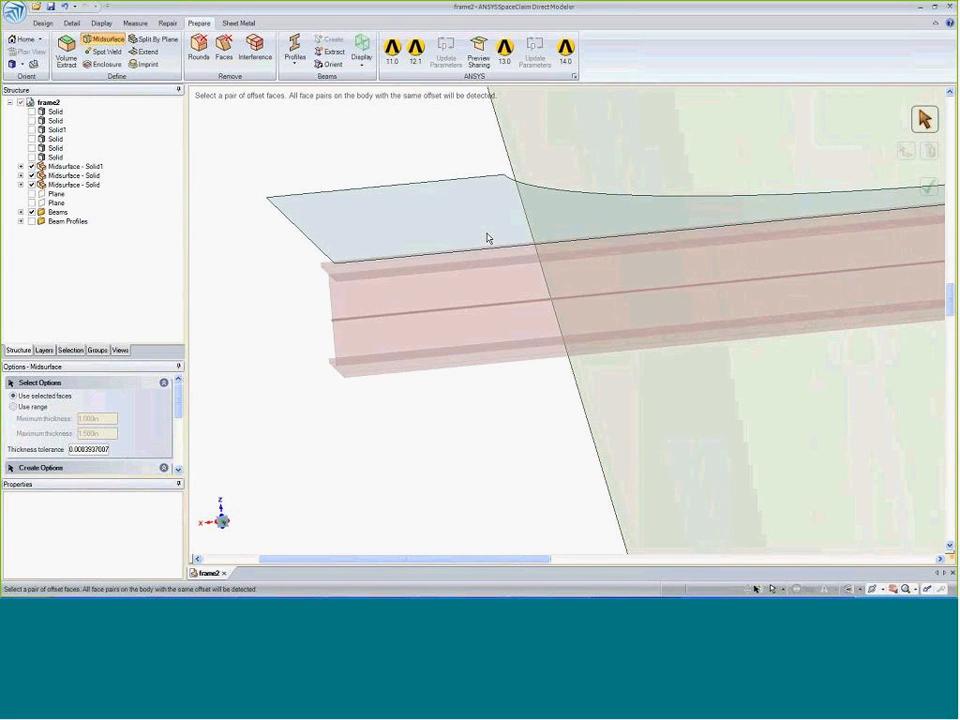
{"action": "mouse_move", "coordinate": [287, 410]}
{"action": "middle_mouse_down"}
{"action": "mouse_move", "coordinate": [298, 450]}
{"action": "mouse_move", "coordinate": [300, 404]}
{"action": "middle_mouse_up"}
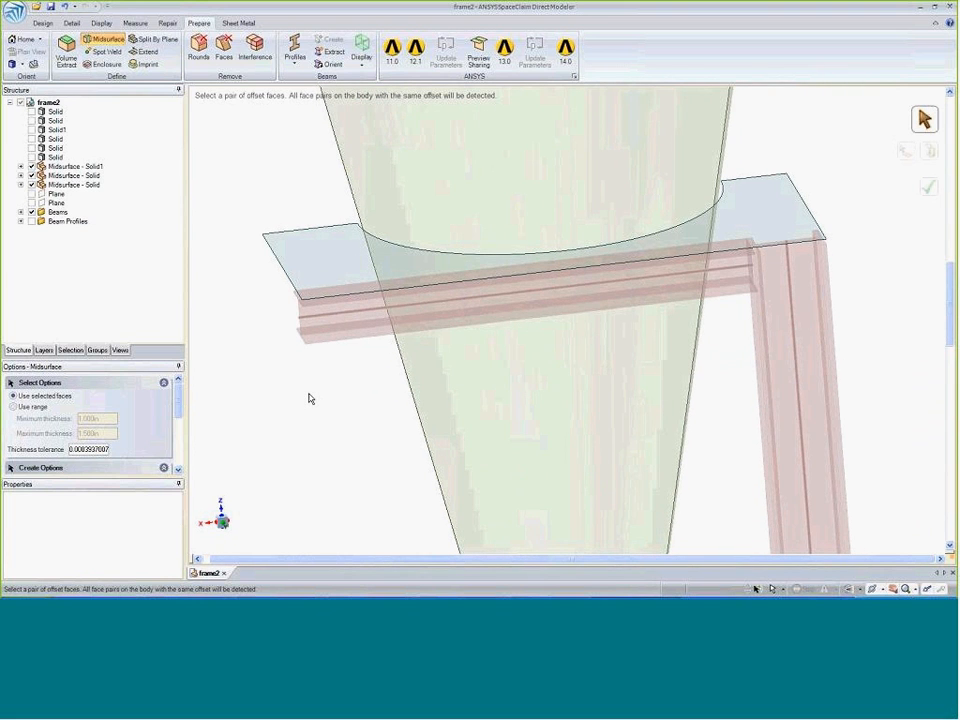
Select both horizontal beams for Move and anchor the move handle at the free end of the upper beam
{"action": "left_click", "coordinate": [40, 22]}
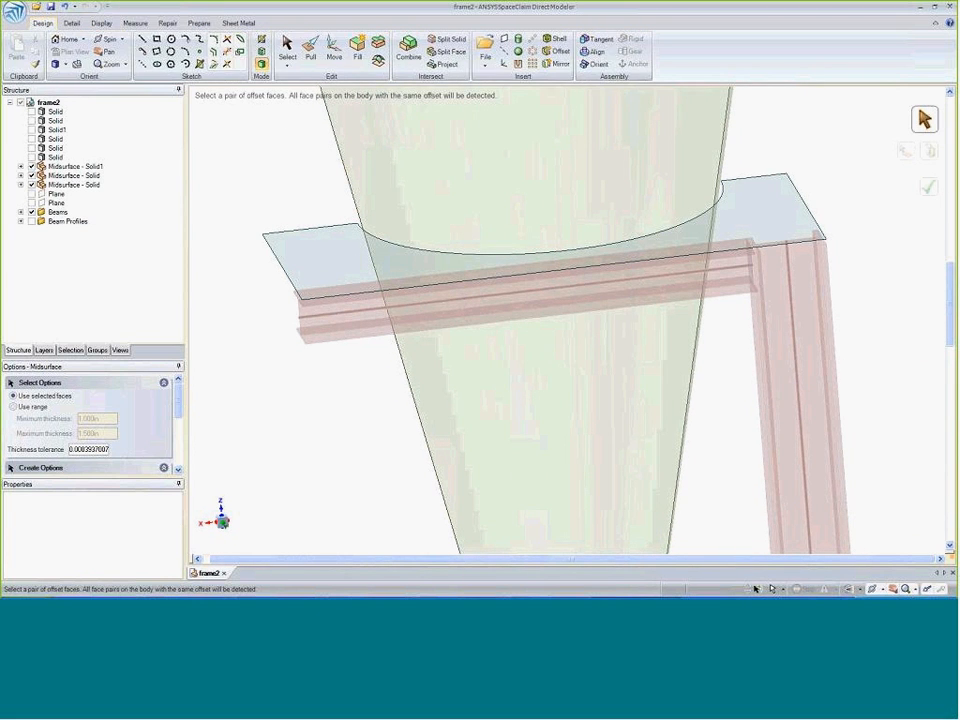
{"action": "left_click", "coordinate": [334, 47]}
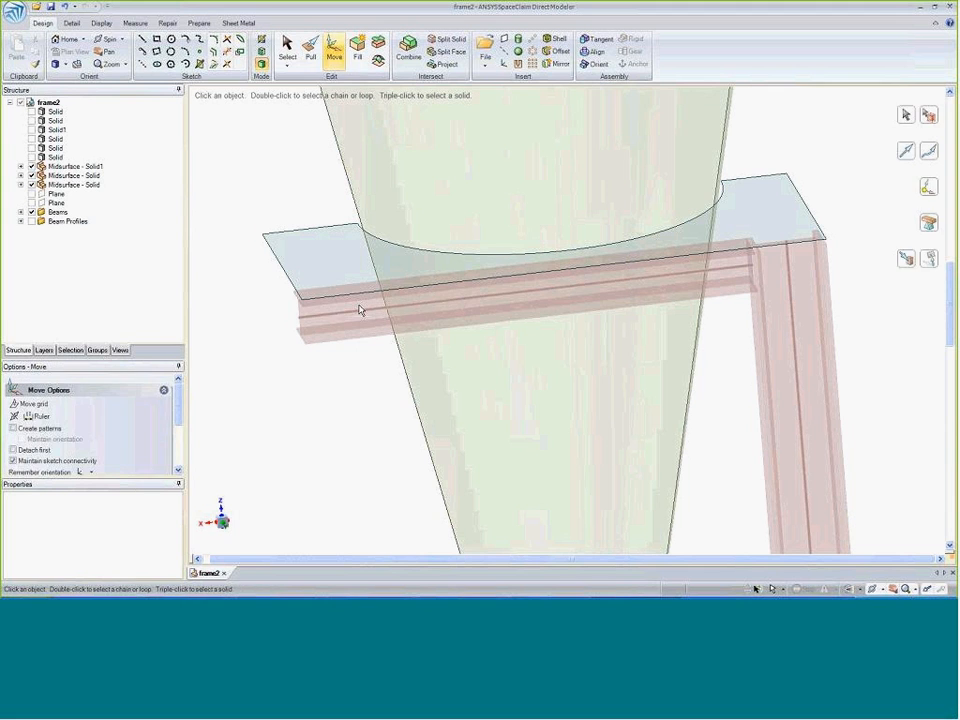
{"action": "left_click", "coordinate": [360, 310]}
{"action": "middle_click_drag", "start_coordinate": [343, 448], "coordinate": [336, 332], "text": "ctrl"}
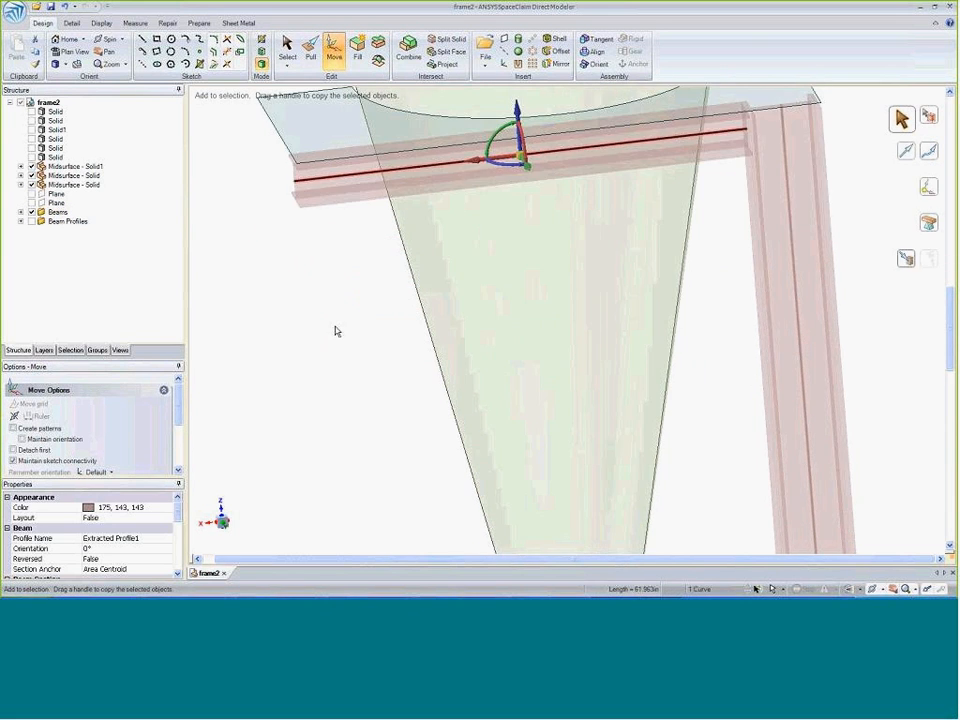
{"action": "scroll", "coordinate": [336, 332], "scroll_direction": "up", "scroll_amount": 2}
{"action": "scroll", "coordinate": [339, 332], "scroll_direction": "down", "scroll_amount": 5}
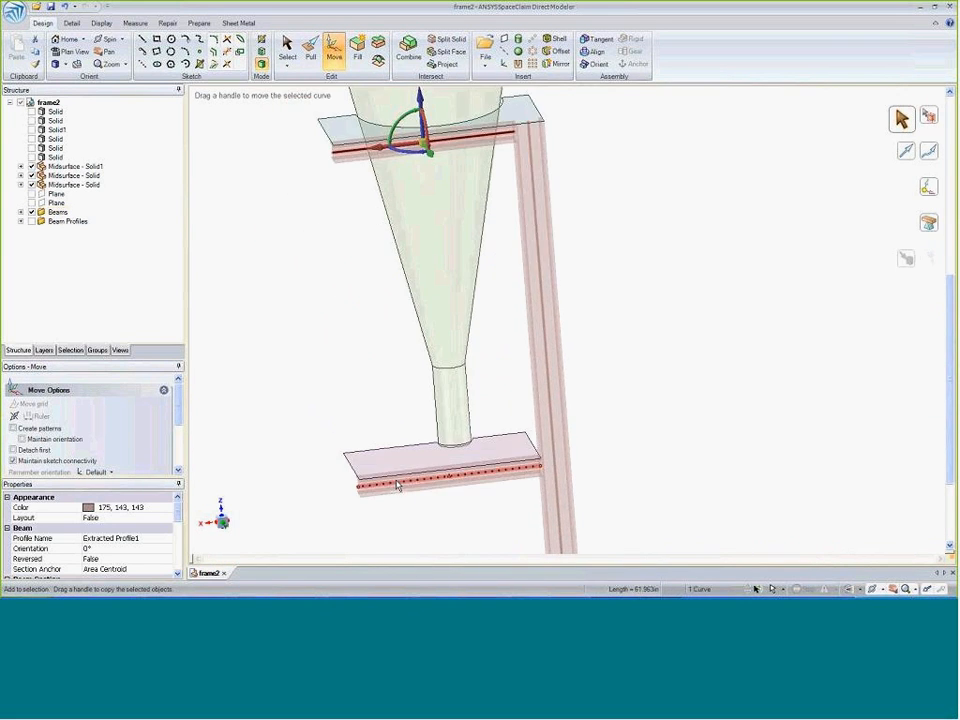
{"action": "left_click", "coordinate": [397, 487], "text": "ctrl"}
{"action": "mouse_move", "coordinate": [336, 375]}
{"action": "middle_mouse_down"}
{"action": "mouse_move", "coordinate": [370, 357]}
{"action": "mouse_move", "coordinate": [354, 264]}
{"action": "mouse_move", "coordinate": [349, 358]}
{"action": "middle_mouse_up"}
{"action": "scroll", "coordinate": [350, 317], "scroll_direction": "up", "scroll_amount": 7}
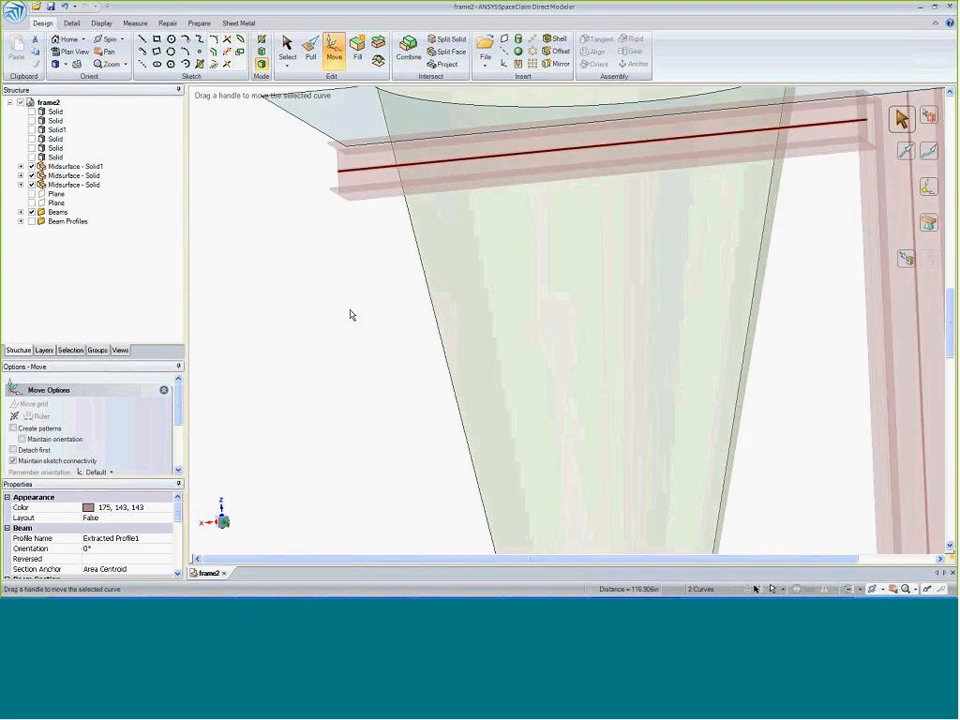
{"action": "middle_click_drag", "start_coordinate": [358, 285], "coordinate": [361, 463], "text": "ctrl"}
{"action": "left_click", "coordinate": [928, 188]}
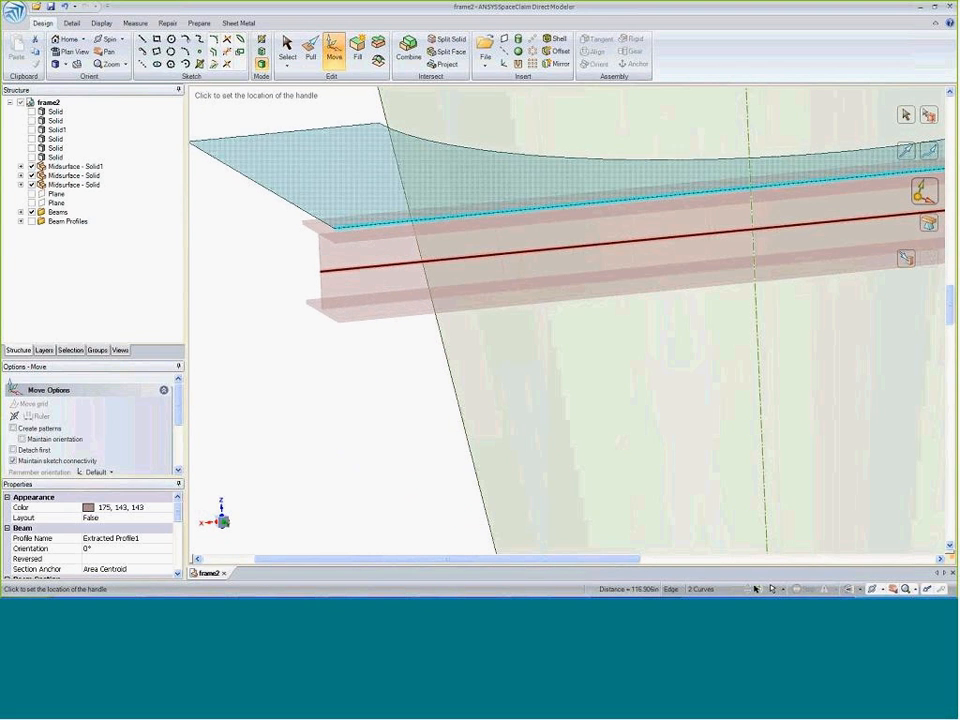
{"action": "left_click", "coordinate": [321, 273]}
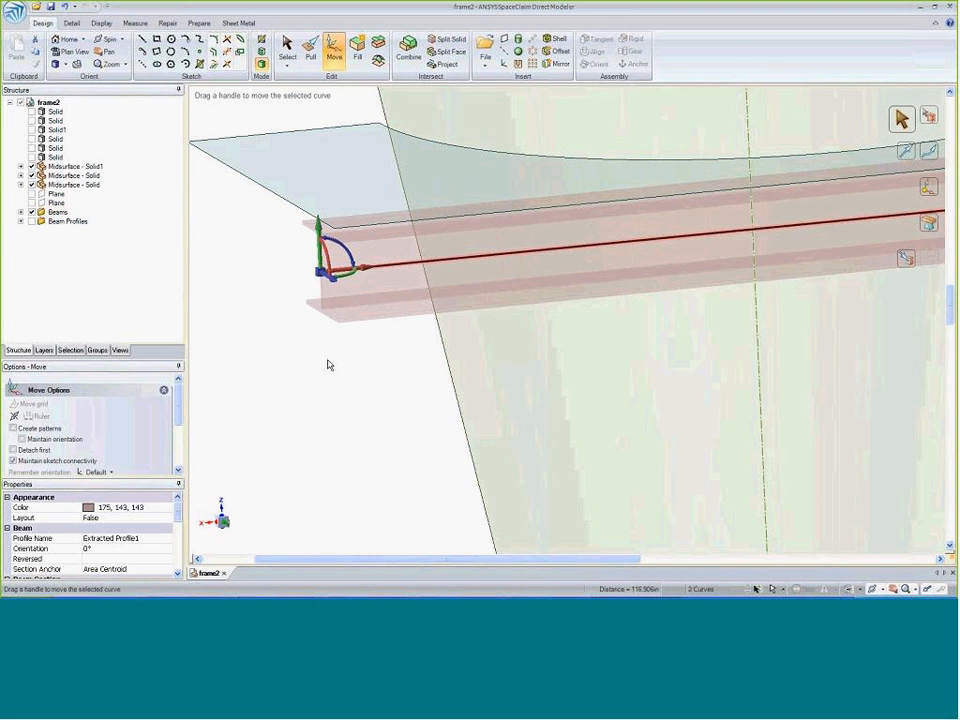
Move both horizontal beams vertically up to the upper plate's midsurface, using the Up To option
{"action": "middle_click_drag", "start_coordinate": [381, 439], "coordinate": [384, 495], "text": "ctrl"}
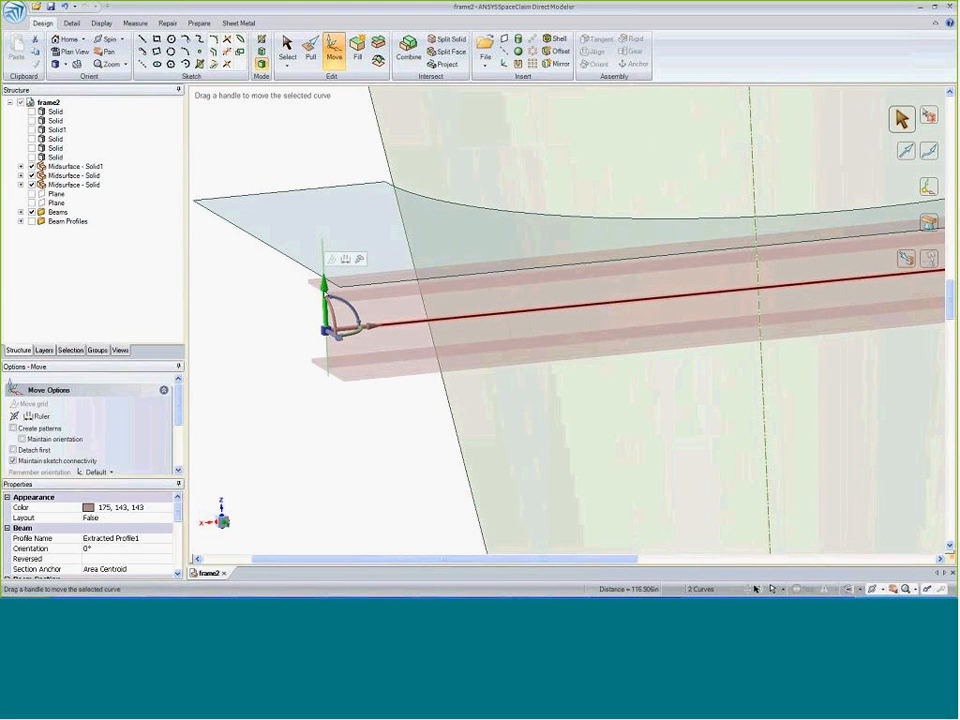
{"action": "left_click", "coordinate": [349, 249]}
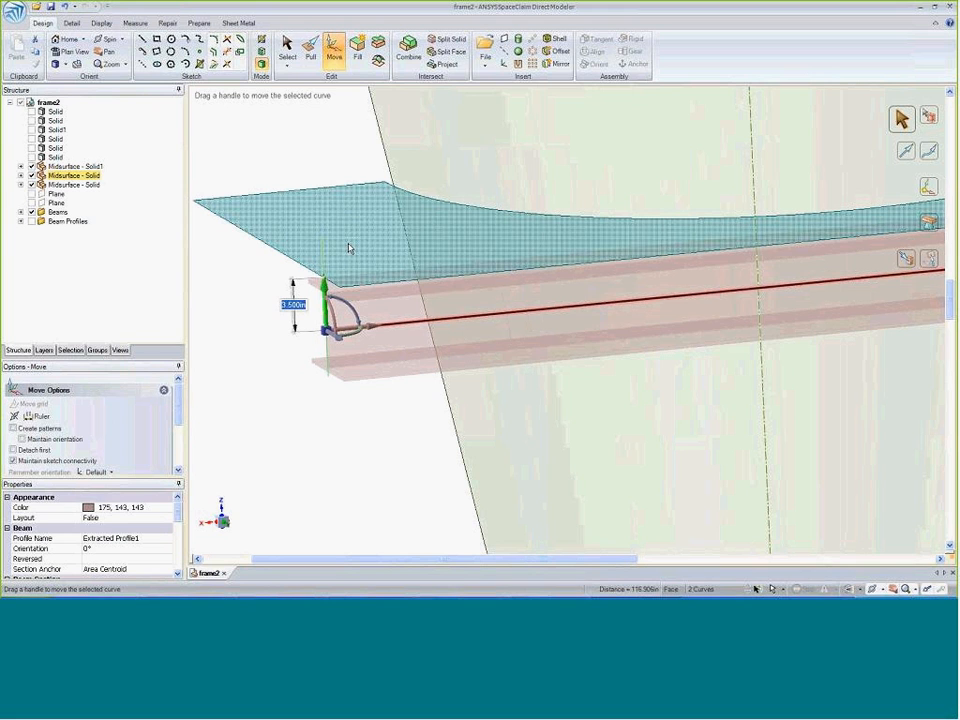
{"action": "left_click", "coordinate": [350, 249]}
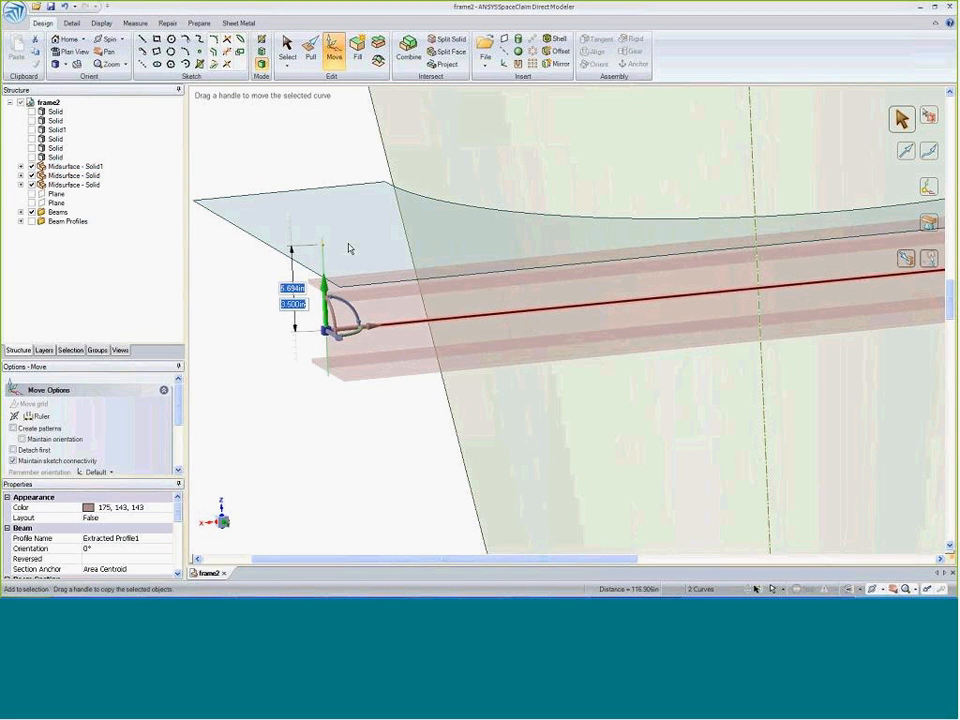
{"action": "left_click", "coordinate": [904, 260]}
{"action": "left_click", "coordinate": [365, 250]}
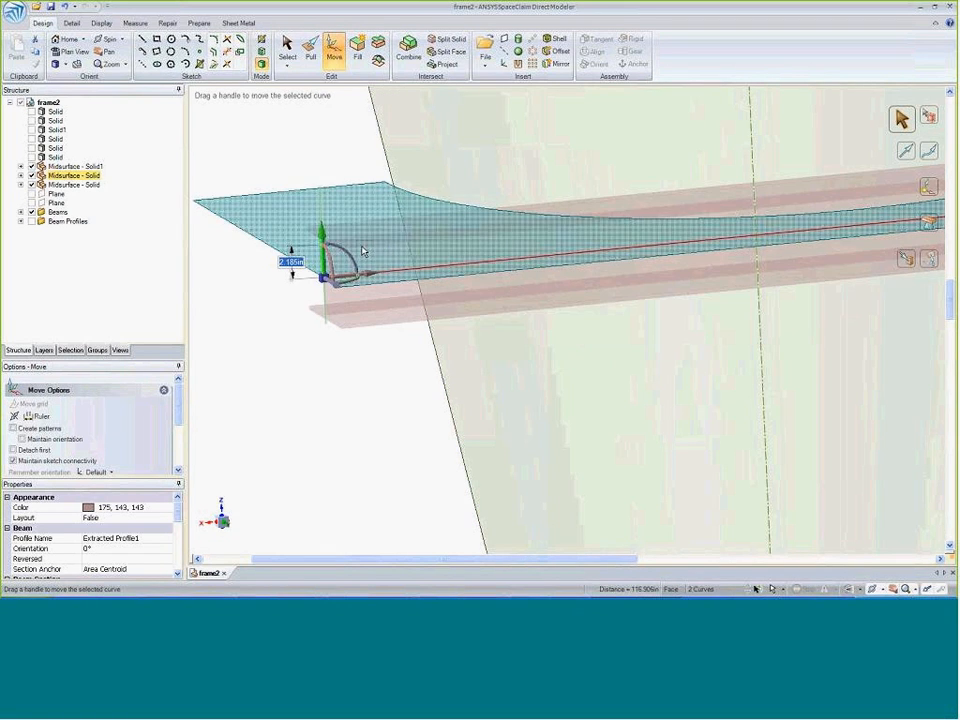
{"action": "middle_click_drag", "start_coordinate": [375, 495], "coordinate": [345, 319]}
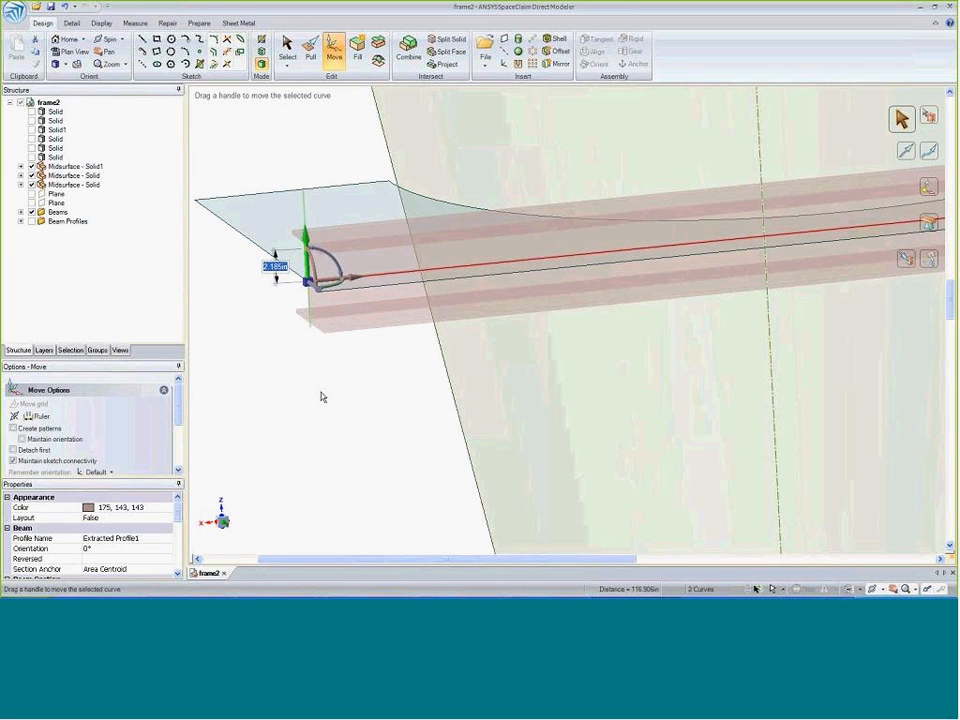
Use Orient to offset the profiles of both horizontal beams about 3.5 in along Y, so the sections hang below their beam lines
{"action": "left_click", "coordinate": [167, 23]}
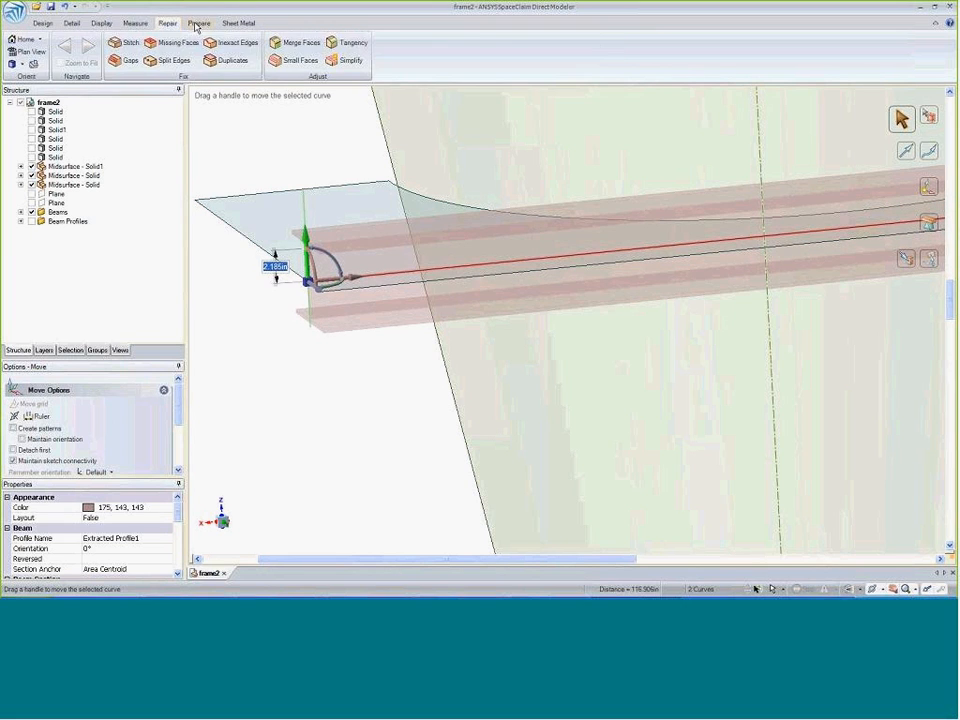
{"action": "left_click", "coordinate": [199, 23]}
{"action": "key", "text": "Escape"}
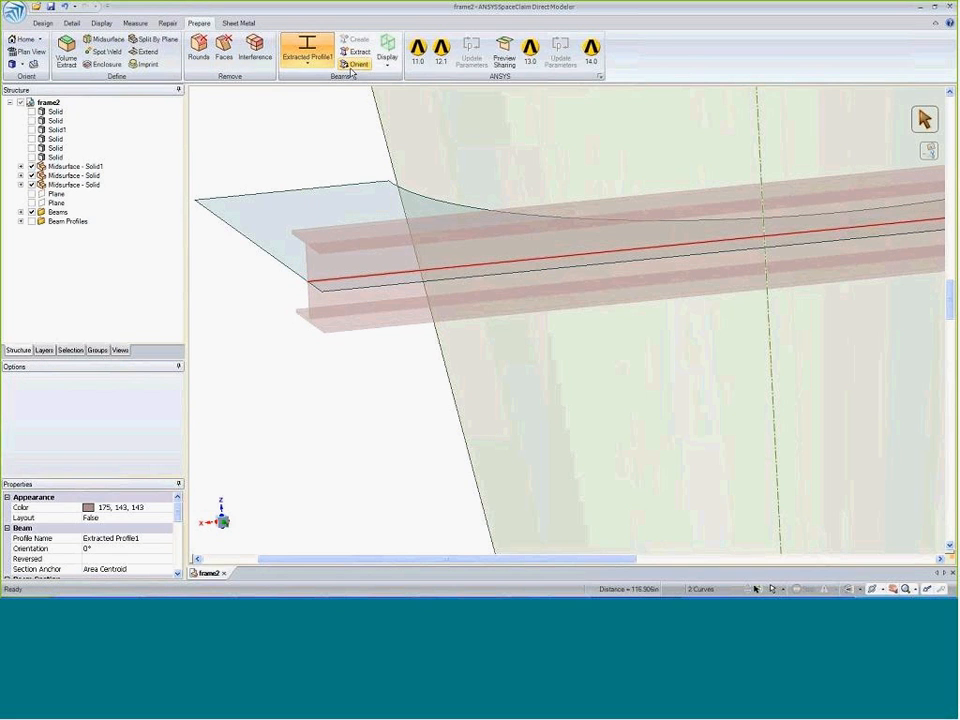
{"action": "left_click", "coordinate": [356, 283]}
{"action": "middle_click_drag", "start_coordinate": [366, 471], "coordinate": [328, 364]}
{"action": "scroll", "coordinate": [330, 368], "scroll_direction": "down", "scroll_amount": 5}
{"action": "middle_click_drag", "start_coordinate": [333, 432], "coordinate": [333, 281]}
{"action": "scroll", "coordinate": [337, 358], "scroll_direction": "down", "scroll_amount": 5}
{"action": "middle_click_drag", "start_coordinate": [385, 548], "coordinate": [396, 465]}
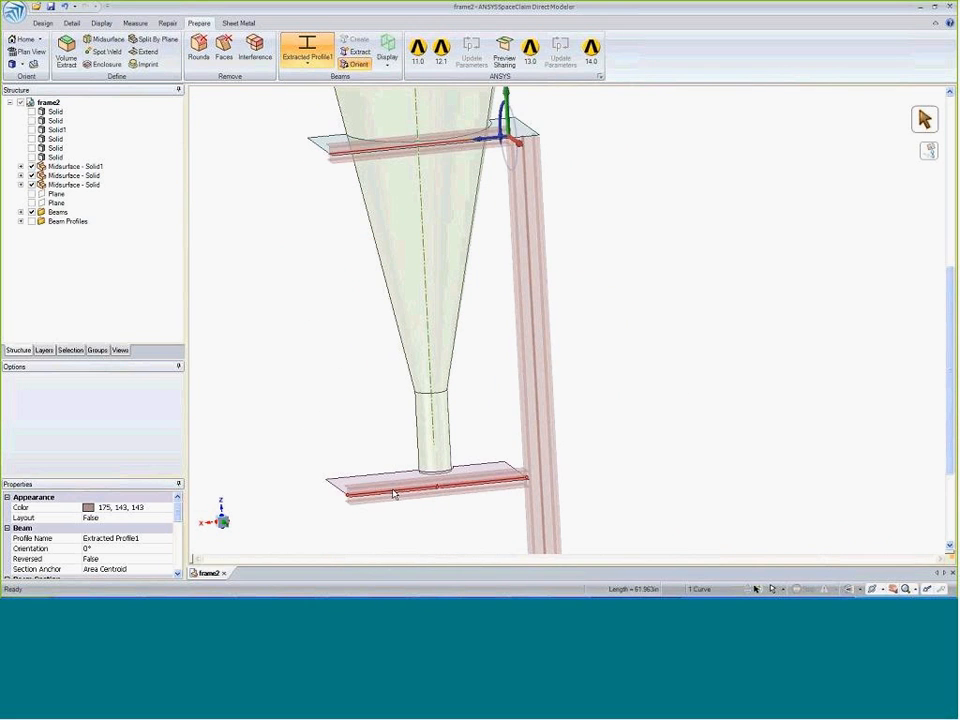
{"action": "left_click", "coordinate": [393, 494], "text": "ctrl"}
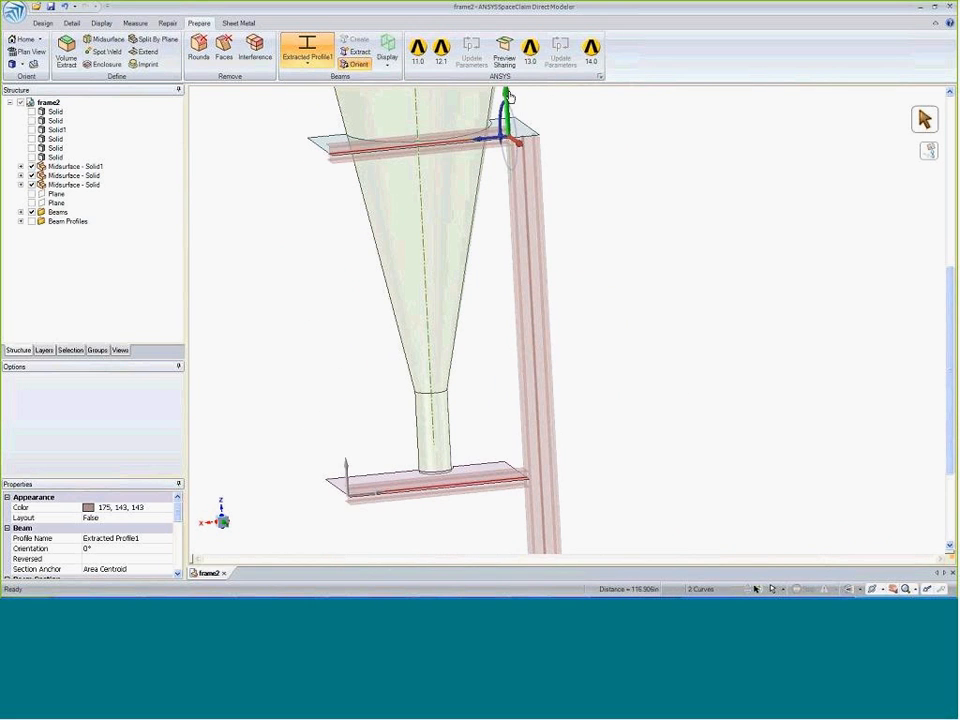
{"action": "left_click_drag", "start_coordinate": [508, 104], "coordinate": [509, 109]}
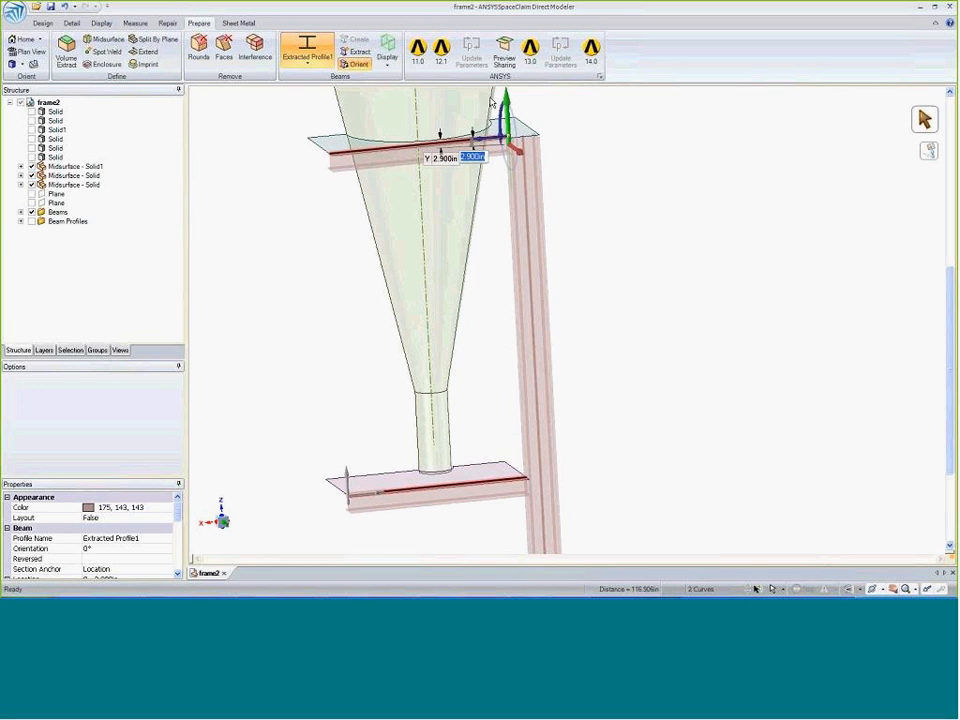
{"action": "key", "text": "Return"}
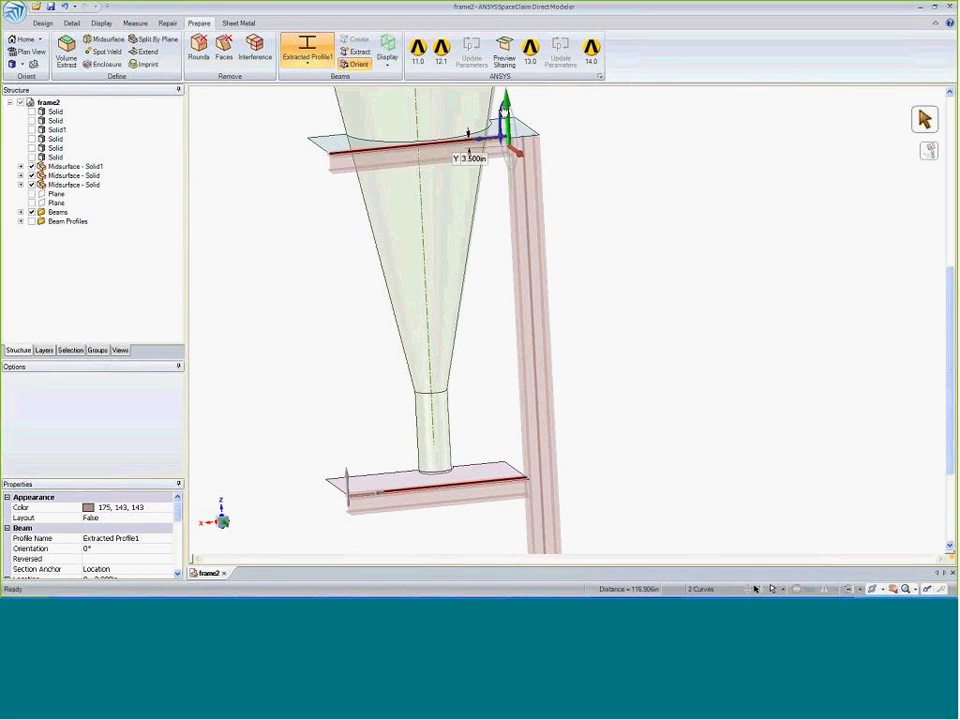
{"action": "left_click", "coordinate": [343, 241]}
Examine the upper beam's position beneath its plate and the fit between the plate's curved cutout and the hopper wall
{"action": "middle_click_drag", "start_coordinate": [338, 185], "coordinate": [403, 215], "text": "shift"}
{"action": "scroll", "coordinate": [379, 327], "scroll_direction": "up", "scroll_amount": 8}
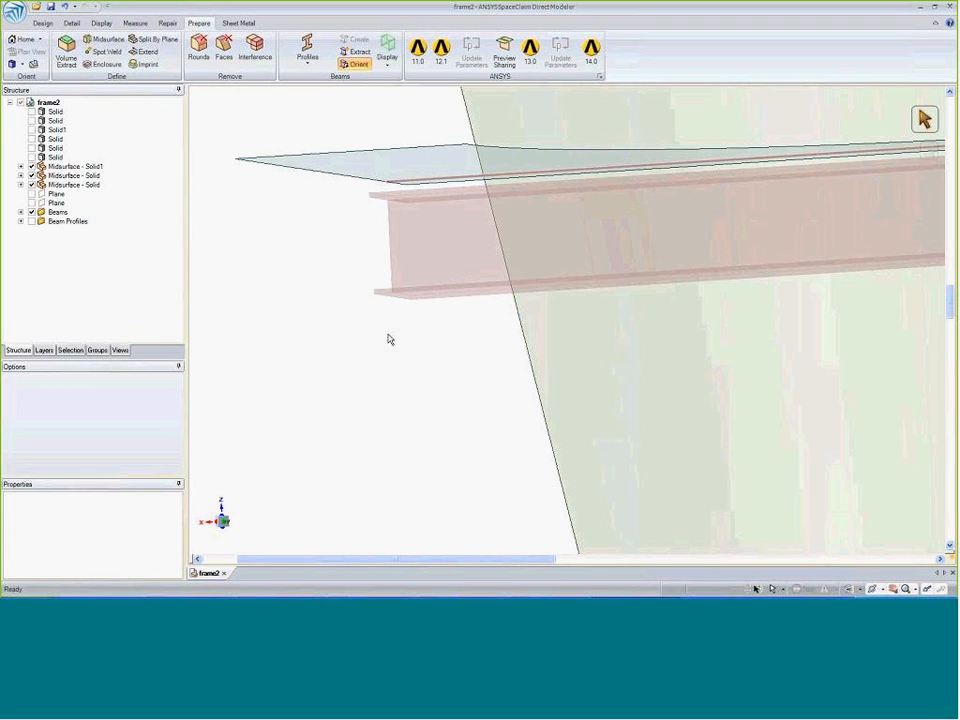
{"action": "scroll", "coordinate": [410, 380], "scroll_direction": "up", "scroll_amount": 6}
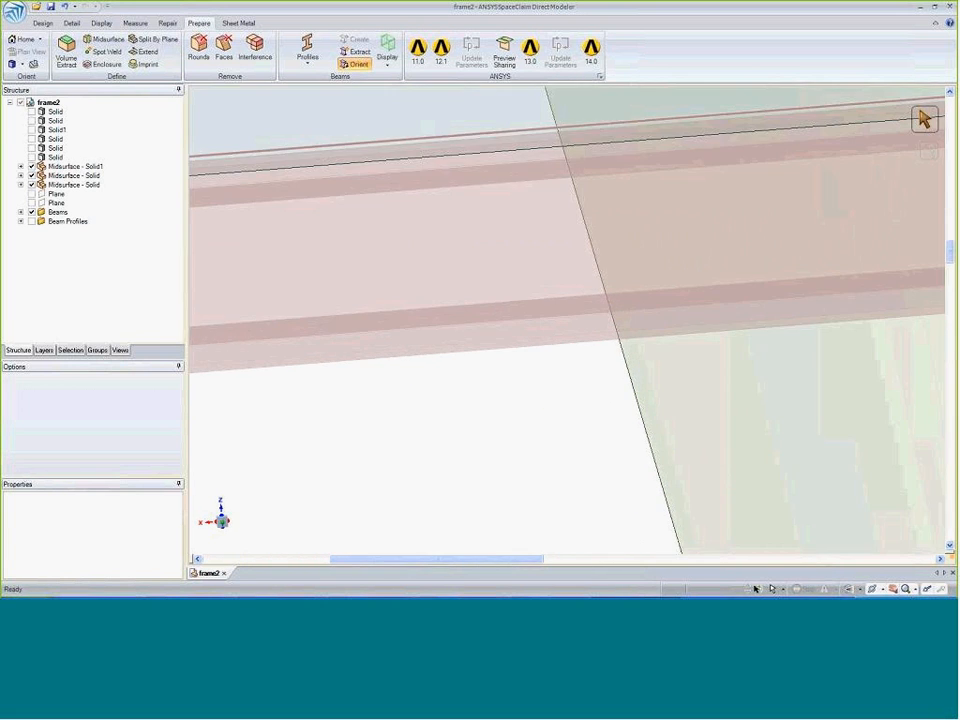
{"action": "scroll", "coordinate": [384, 450], "scroll_direction": "down", "scroll_amount": 10}
{"action": "middle_click_drag", "start_coordinate": [384, 461], "coordinate": [353, 280], "text": "shift"}
{"action": "middle_click_drag", "start_coordinate": [353, 280], "coordinate": [342, 450], "text": "shift"}
{"action": "scroll", "coordinate": [354, 404], "scroll_direction": "down", "scroll_amount": 4}
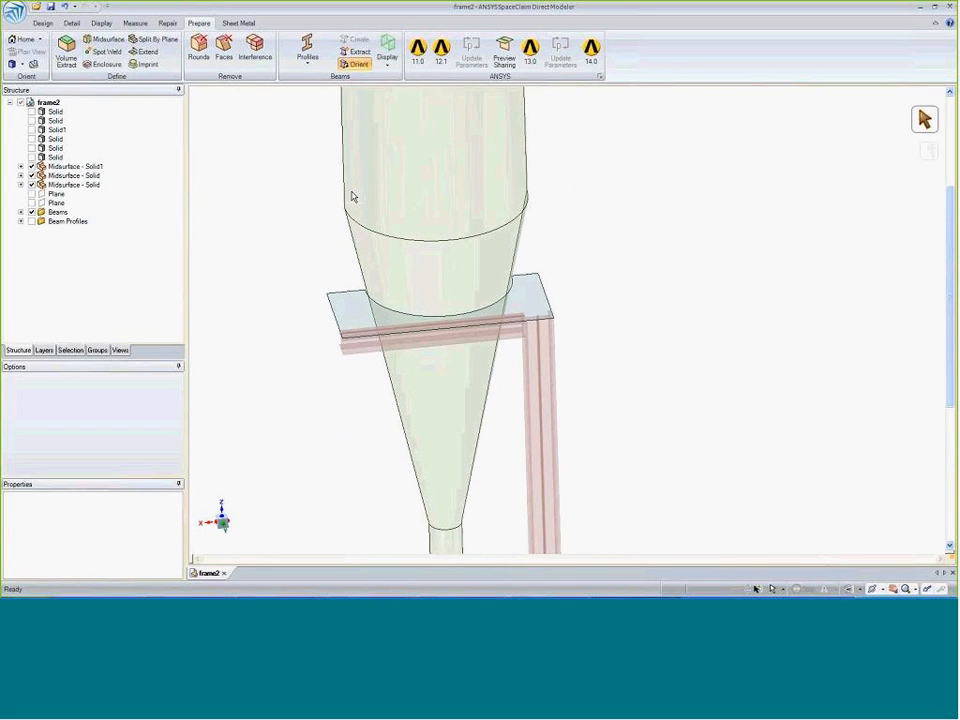
{"action": "scroll", "coordinate": [372, 295], "scroll_direction": "up", "scroll_amount": 8}
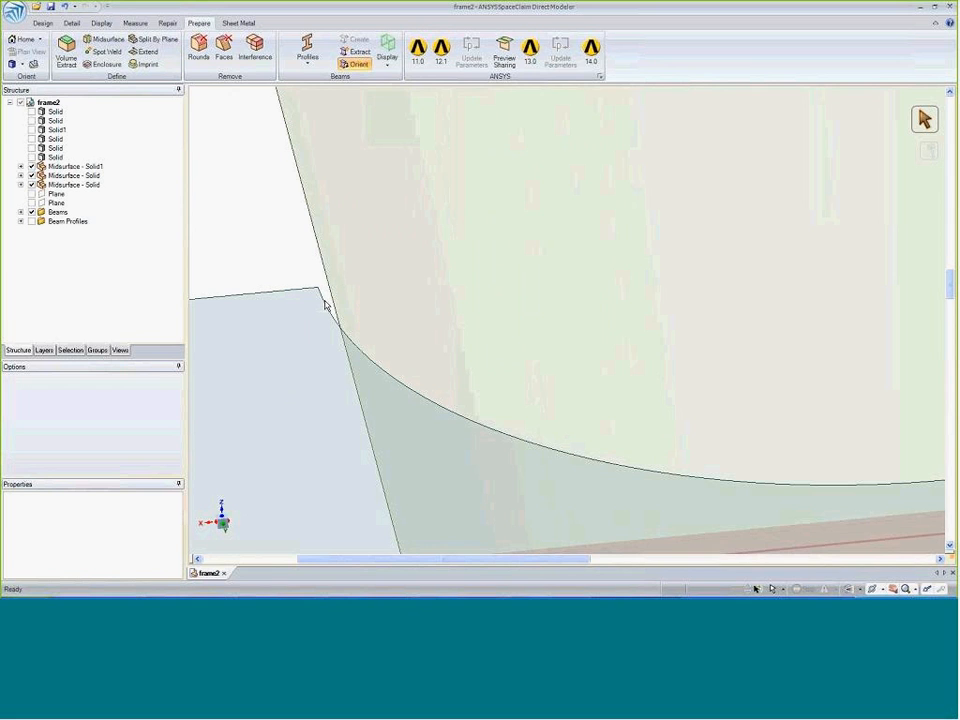
{"action": "scroll", "coordinate": [315, 291], "scroll_direction": "down", "scroll_amount": 8}
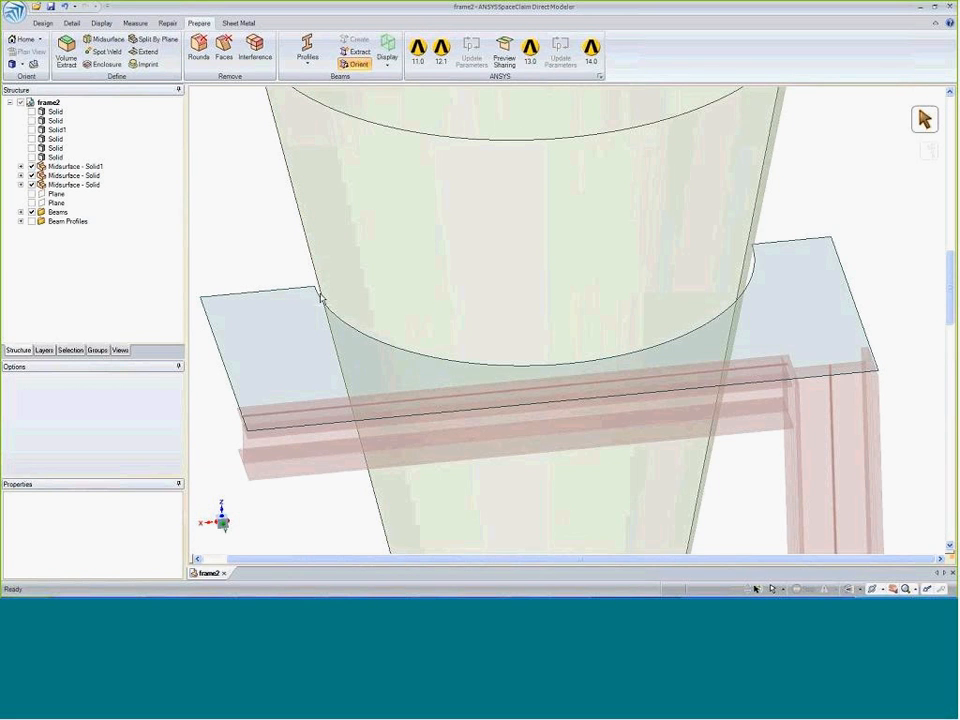
Pull the upper plate's curved cutout edge up to the hopper's conical midsurface, using the Up To option
{"action": "left_click", "coordinate": [42, 25]}
{"action": "left_click", "coordinate": [310, 50]}
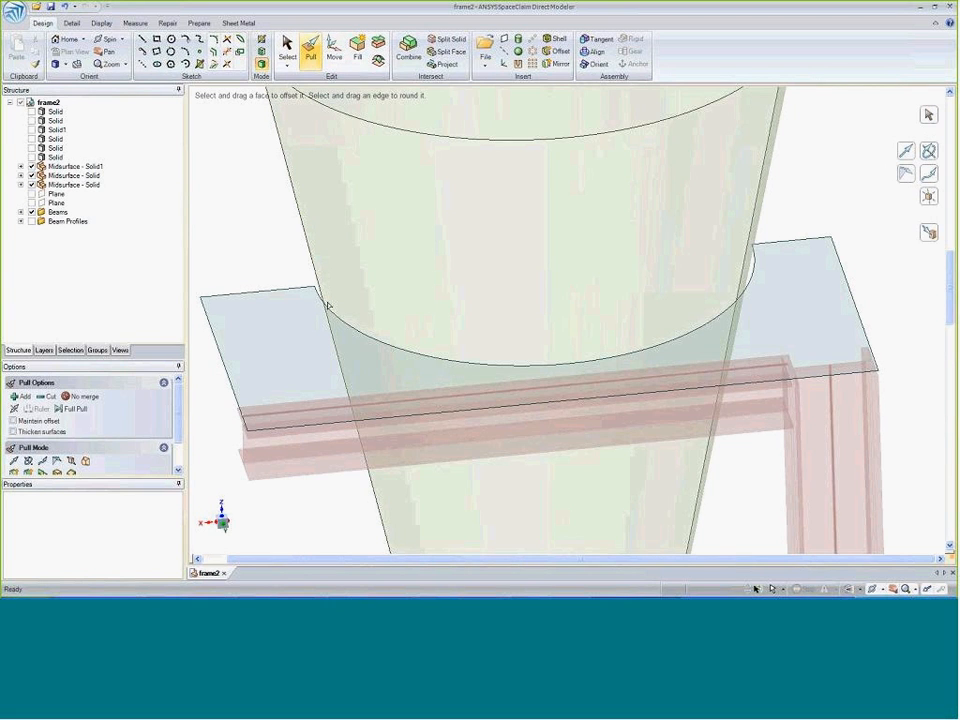
{"action": "left_click", "coordinate": [332, 314]}
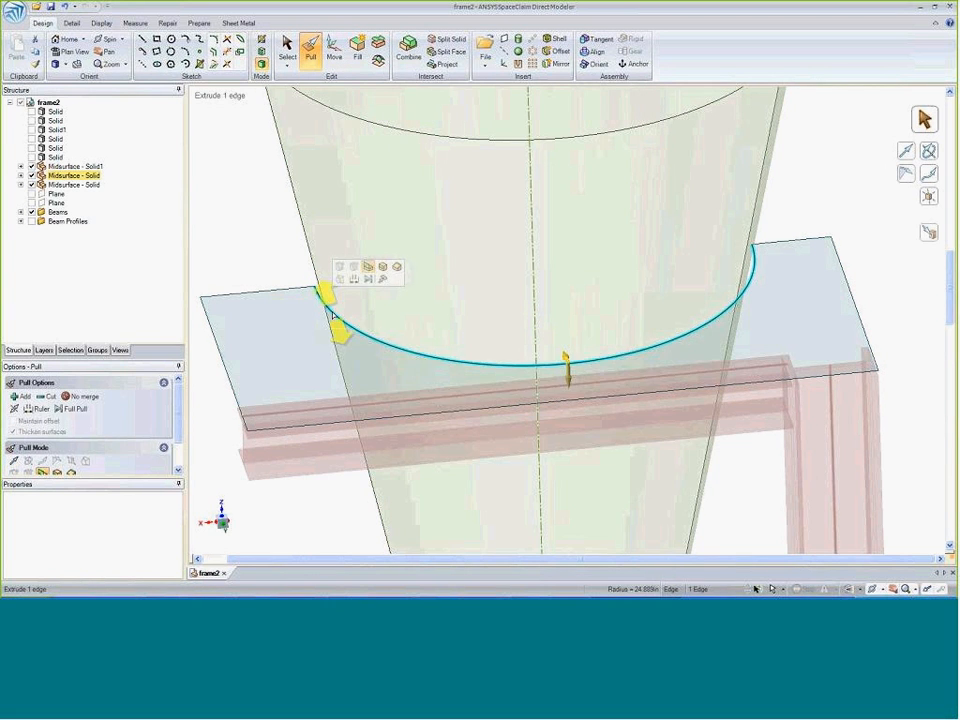
{"action": "left_click", "coordinate": [382, 279]}
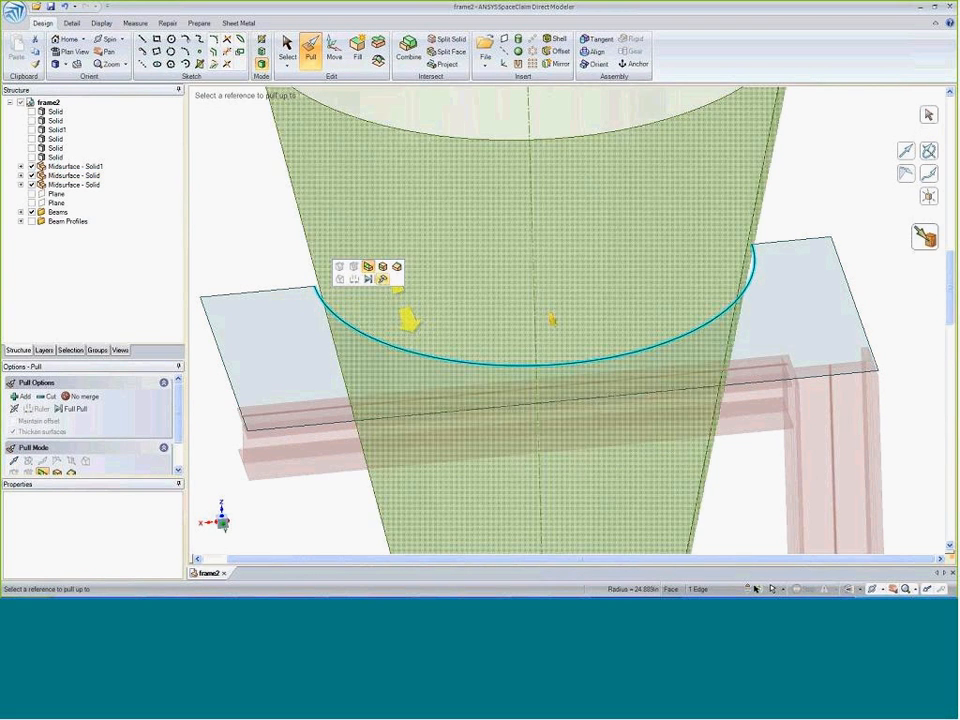
{"action": "left_click", "coordinate": [391, 321]}
{"action": "left_click", "coordinate": [338, 511]}
Pull the lower plate's curved cutout edge up to the hopper's cylindrical outlet surface
{"action": "middle_click_drag", "start_coordinate": [339, 511], "coordinate": [350, 334], "text": "shift"}
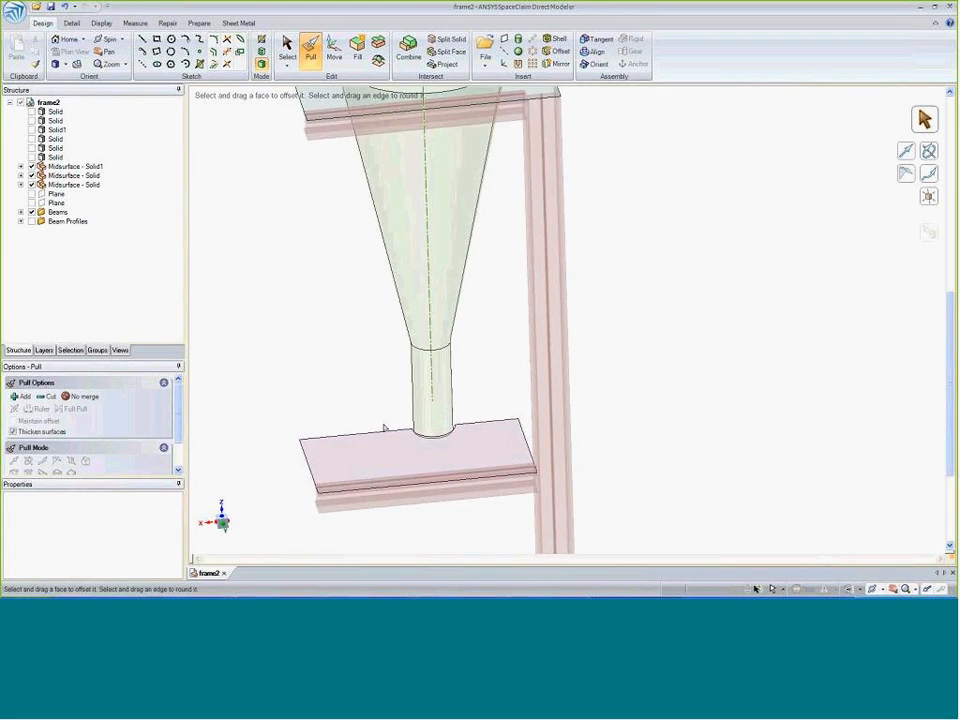
{"action": "middle_click_drag", "start_coordinate": [404, 441], "coordinate": [471, 403], "text": "ctrl"}
{"action": "left_click", "coordinate": [521, 311]}
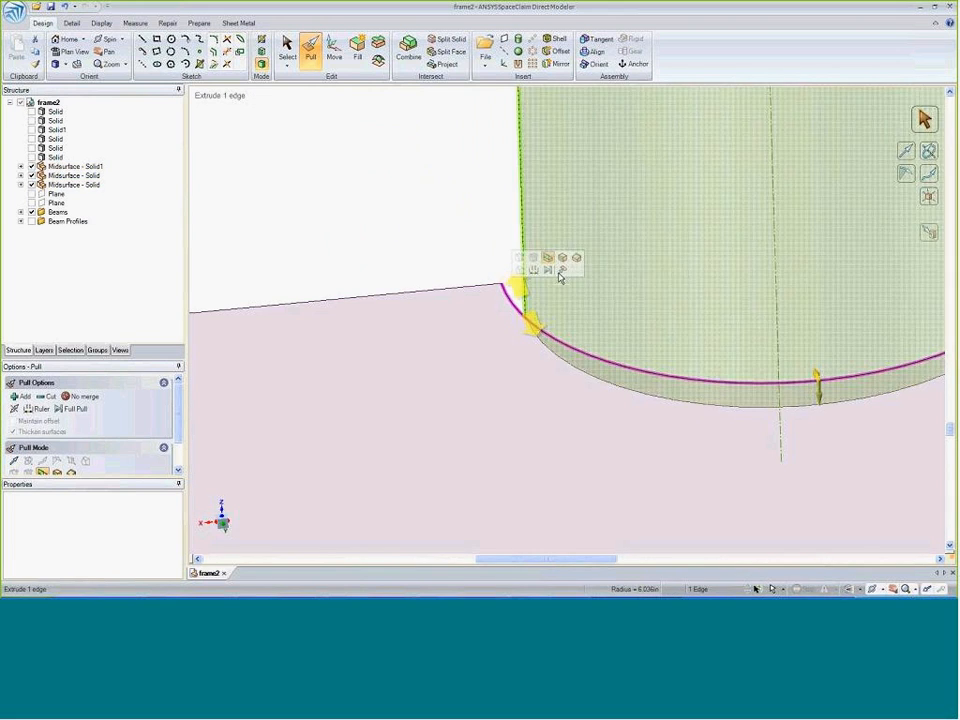
{"action": "left_click", "coordinate": [592, 286]}
{"action": "left_click", "coordinate": [595, 342]}
Extend the lower horizontal beam's end up to the vertical column beam's line with Pull
{"action": "middle_click_drag", "start_coordinate": [595, 341], "coordinate": [314, 338], "text": "ctrl"}
{"action": "scroll", "coordinate": [491, 328], "scroll_direction": "up", "scroll_amount": 4}
{"action": "scroll", "coordinate": [491, 328], "scroll_direction": "down", "scroll_amount": 10}
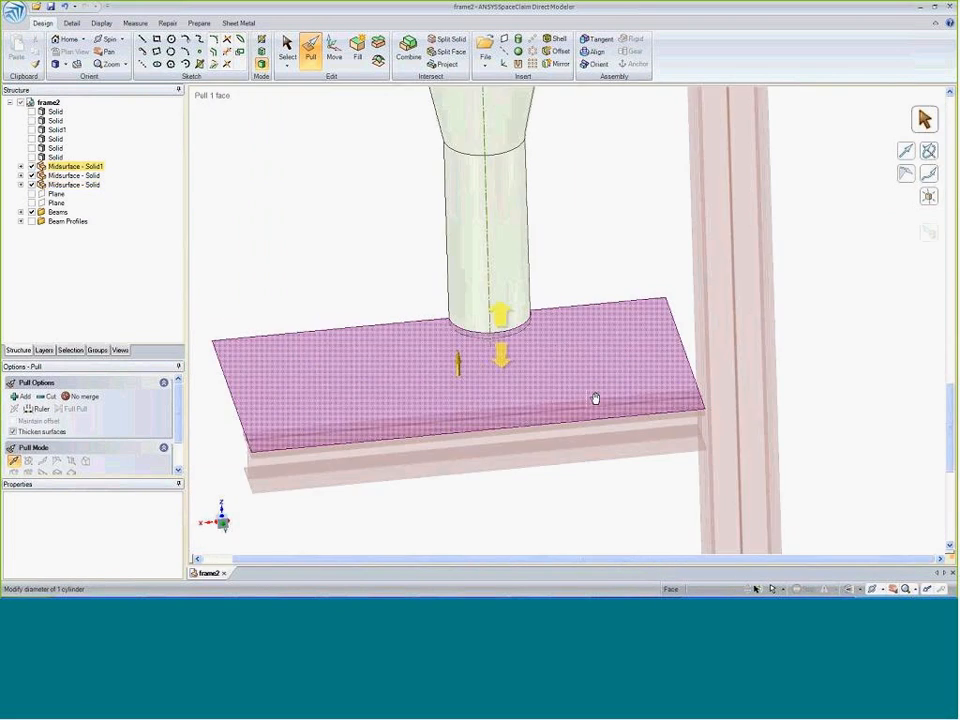
{"action": "middle_click_drag", "start_coordinate": [704, 403], "coordinate": [596, 398], "text": "ctrl"}
{"action": "scroll", "coordinate": [608, 400], "scroll_direction": "up", "scroll_amount": 6}
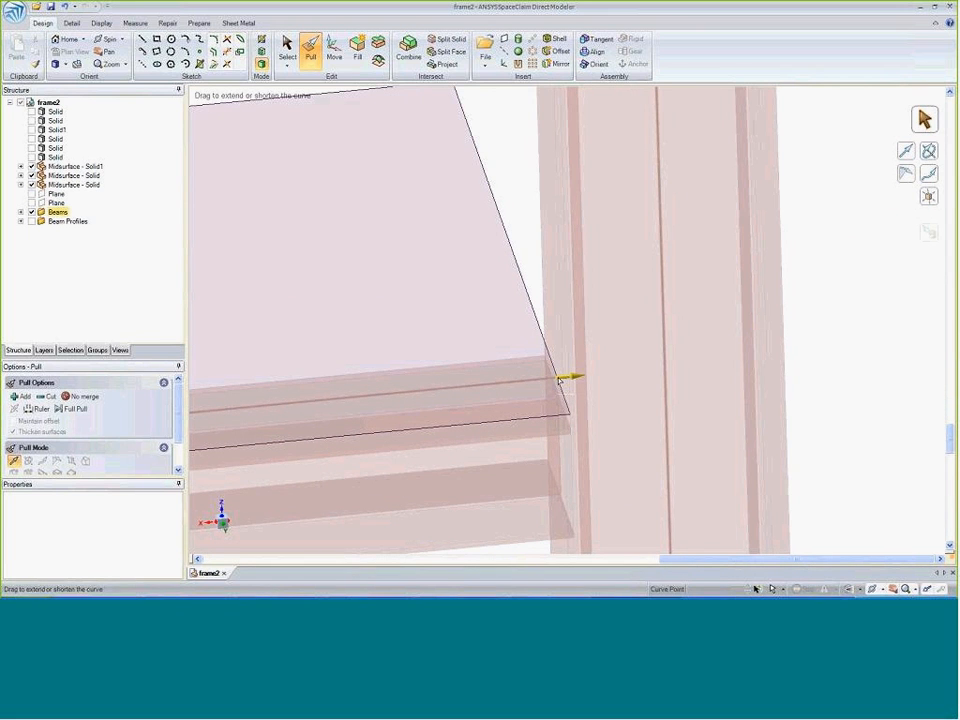
{"action": "left_click", "coordinate": [558, 380]}
{"action": "left_click", "coordinate": [607, 345]}
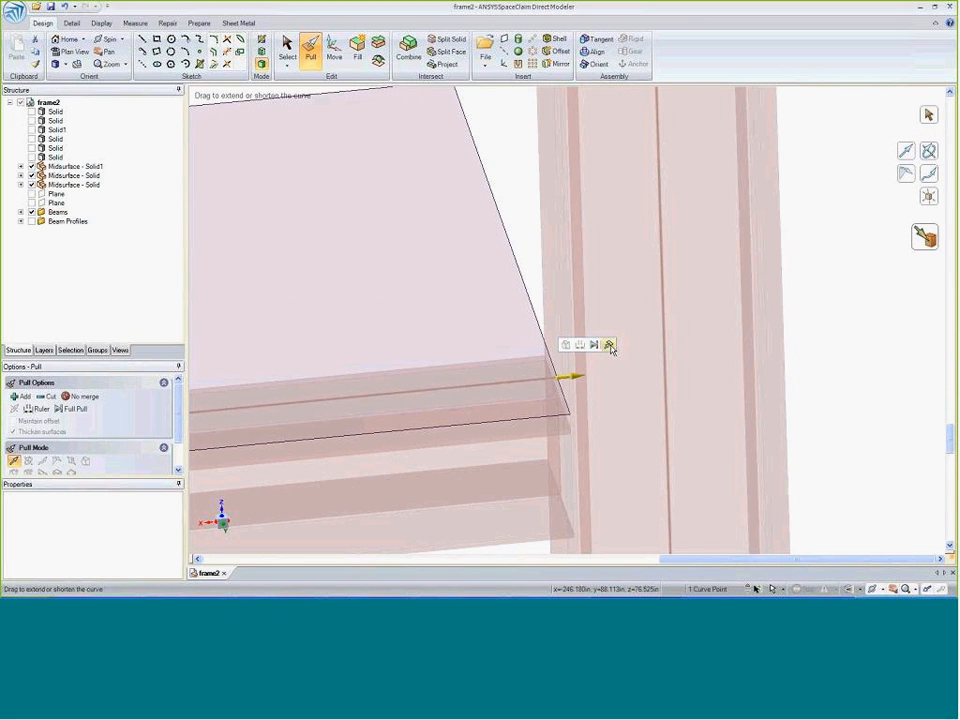
{"action": "left_click", "coordinate": [665, 380]}
Extend the upper horizontal beam's end up to the vertical column beam's line, using the Up To option
{"action": "scroll", "coordinate": [658, 405], "scroll_direction": "down", "scroll_amount": 4}
{"action": "middle_click_drag", "start_coordinate": [726, 436], "coordinate": [724, 261]}
{"action": "scroll", "coordinate": [628, 376], "scroll_direction": "up", "scroll_amount": 5}
{"action": "scroll", "coordinate": [628, 376], "scroll_direction": "up", "scroll_amount": 5}
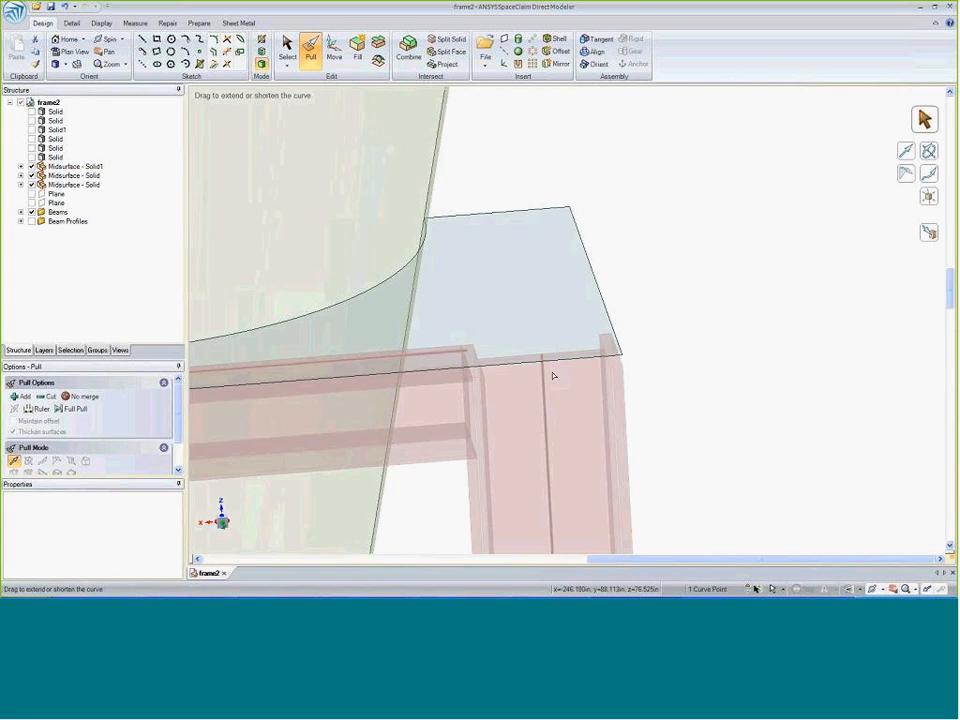
{"action": "left_click", "coordinate": [398, 344]}
{"action": "key", "text": "u"}
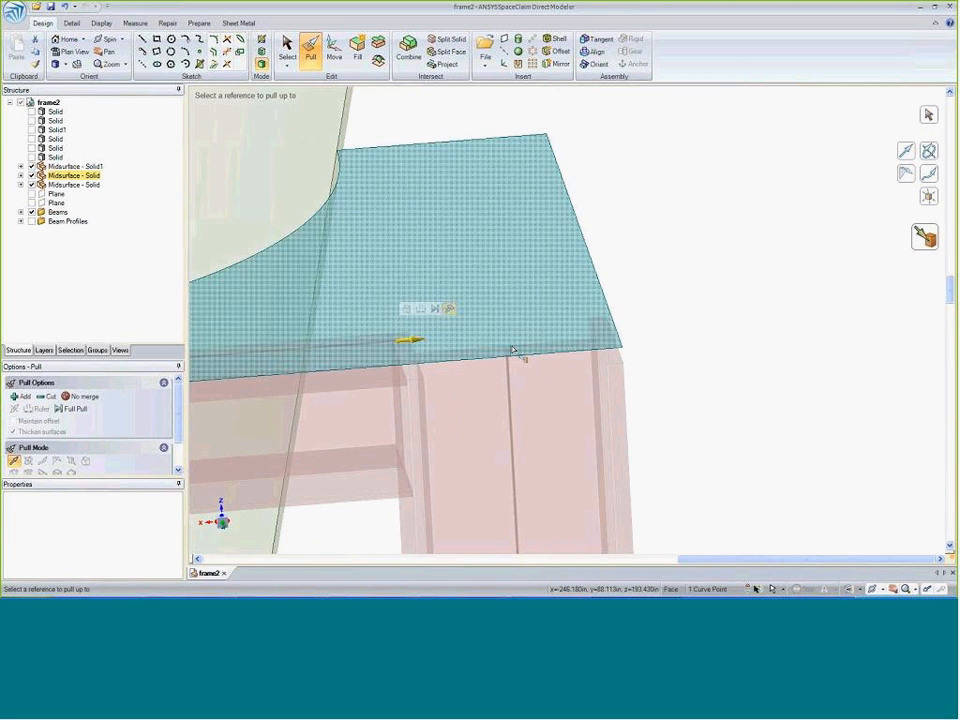
{"action": "left_click", "coordinate": [508, 350]}
Extend the vertical column beam's upper end up to the line of the upper horizontal beam
{"action": "left_click", "coordinate": [500, 344]}
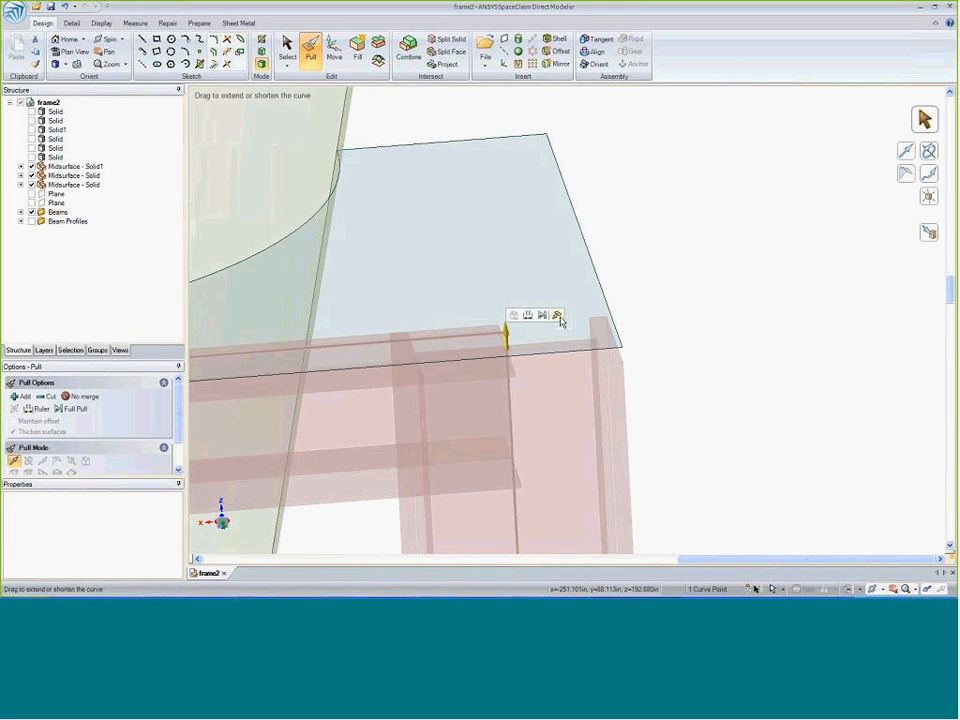
{"action": "key", "text": "u"}
{"action": "left_click", "coordinate": [485, 336]}
{"action": "left_click", "coordinate": [733, 361]}
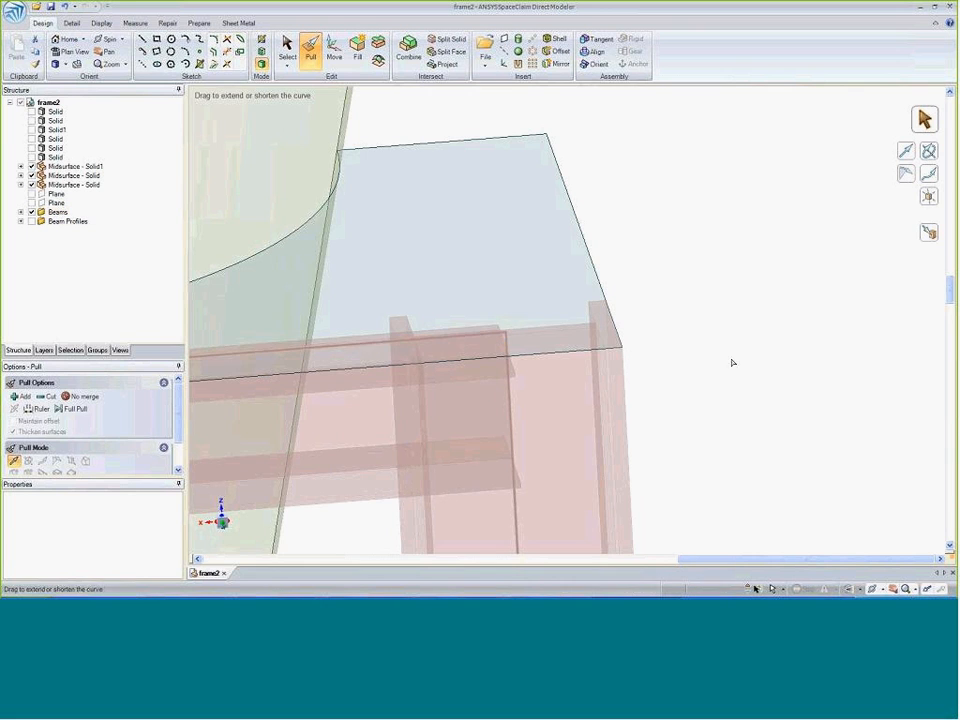
Set Share Topology to True for the whole frame2 part
{"action": "key", "text": "z"}
{"action": "scroll", "coordinate": [707, 353], "scroll_direction": "down", "scroll_amount": 3}
{"action": "middle_click_drag", "start_coordinate": [707, 353], "coordinate": [508, 356], "text": "shift"}
{"action": "scroll", "coordinate": [617, 356], "scroll_direction": "down", "scroll_amount": 4}
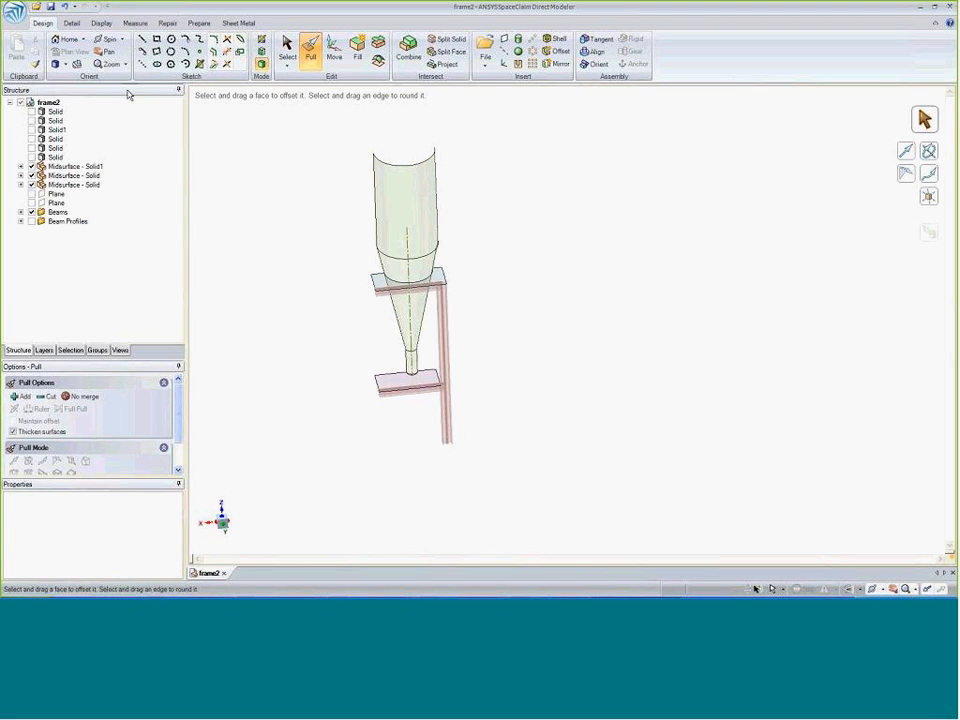
{"action": "left_click", "coordinate": [48, 103]}
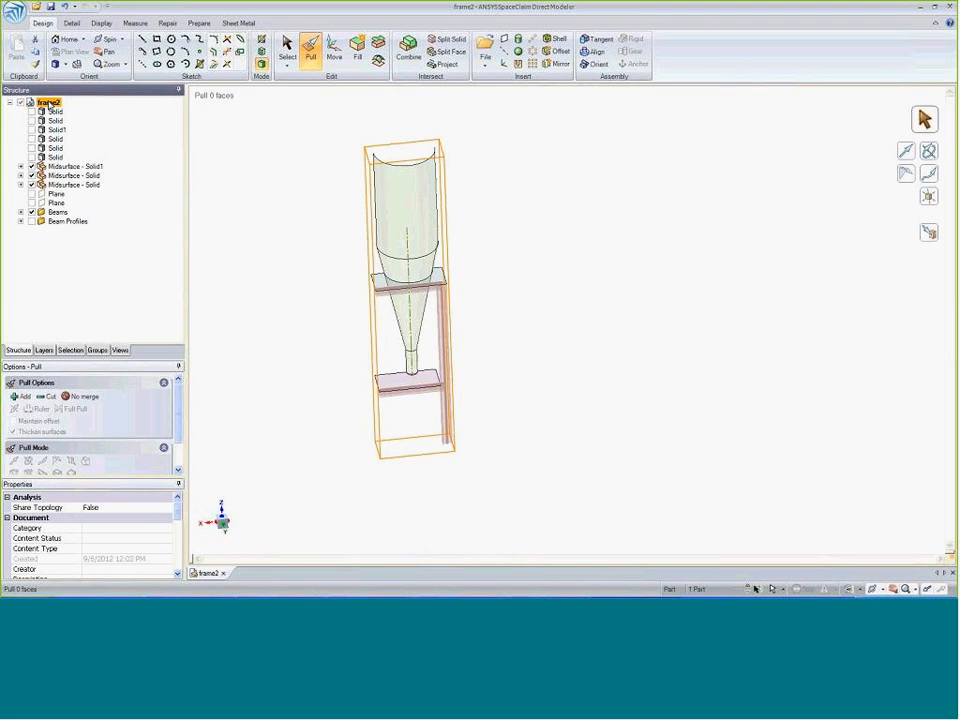
{"action": "left_click", "coordinate": [162, 507]}
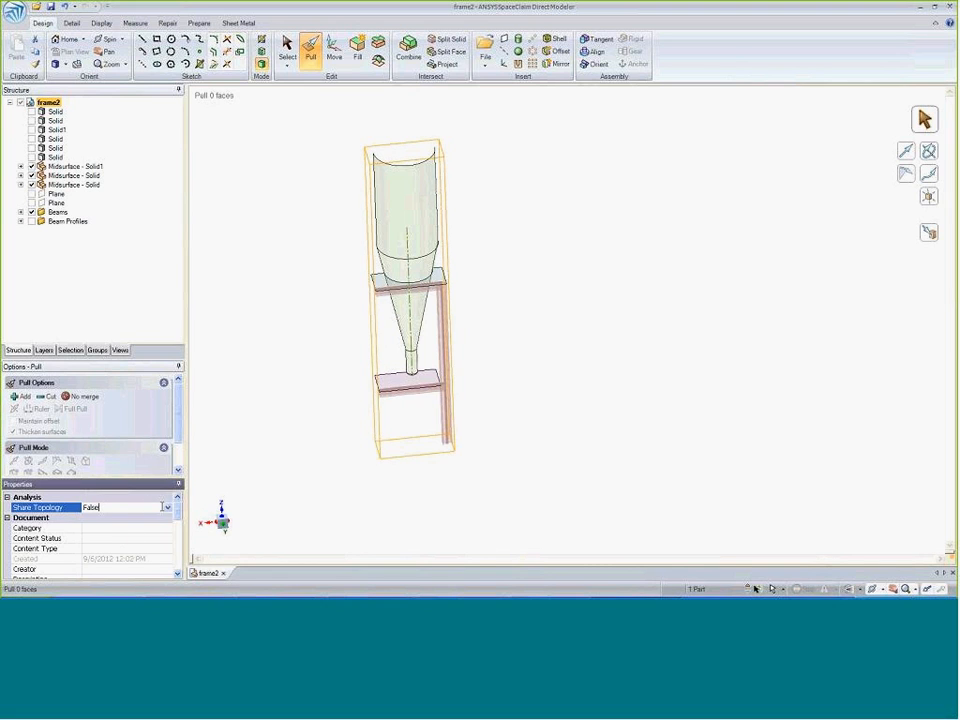
{"action": "left_click", "coordinate": [166, 507]}
{"action": "left_click", "coordinate": [129, 518]}
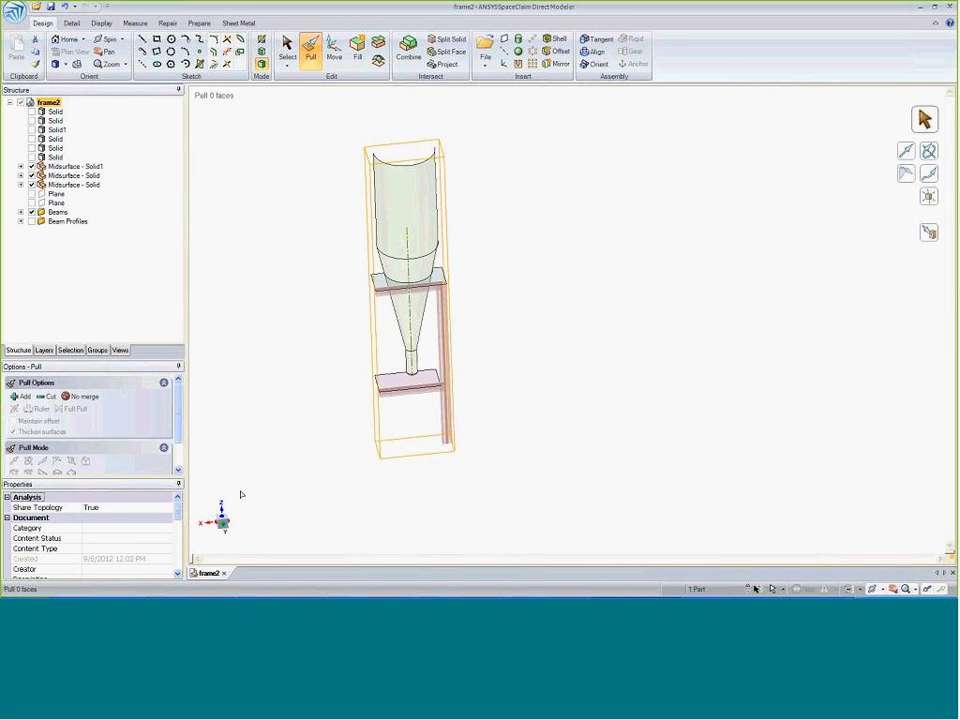
{"action": "left_click", "coordinate": [269, 312]}
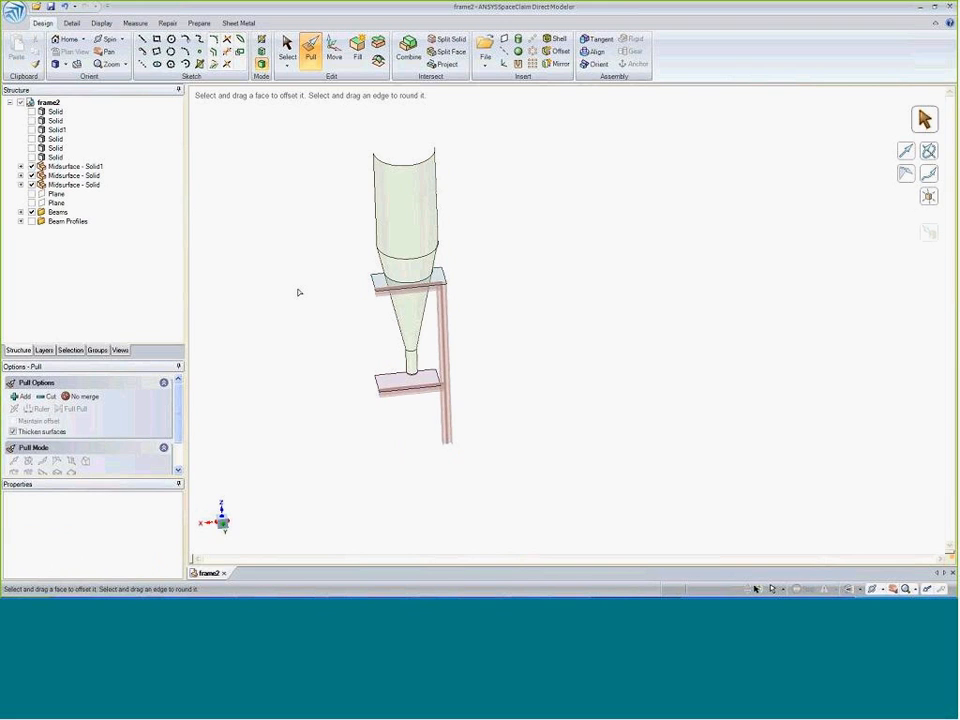
Save the model as foranalysis.scdoc in the MESHING_DEMO folder, replacing the existing file
{"action": "key", "text": "ctrl+shift+s"}
{"action": "left_click", "coordinate": [93, 92]}
{"action": "left_click", "coordinate": [284, 176]}
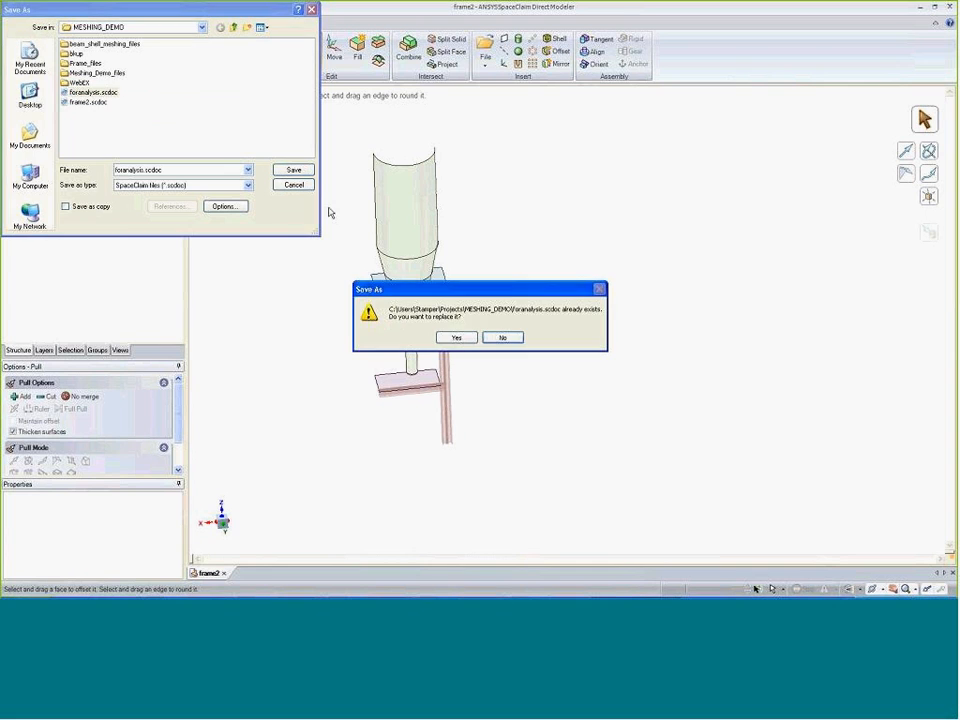
{"action": "left_click", "coordinate": [457, 338]}
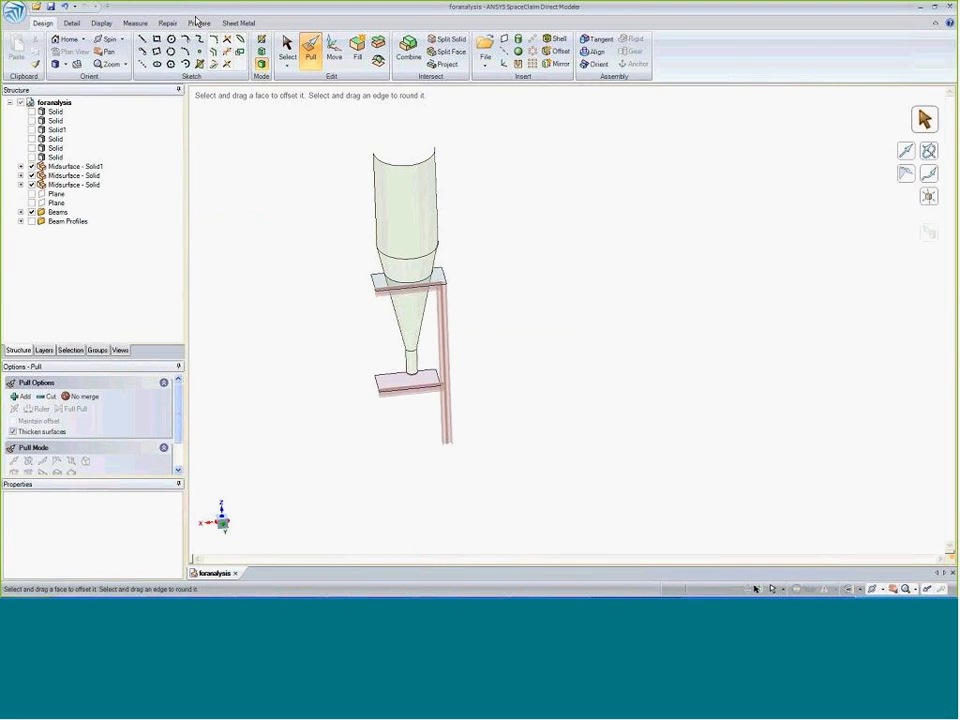
Switch to the Meshing_Demo project in Workbench and import foranalysis.scdoc as the geometry of Static Structural system A
{"action": "left_click", "coordinate": [198, 23]}
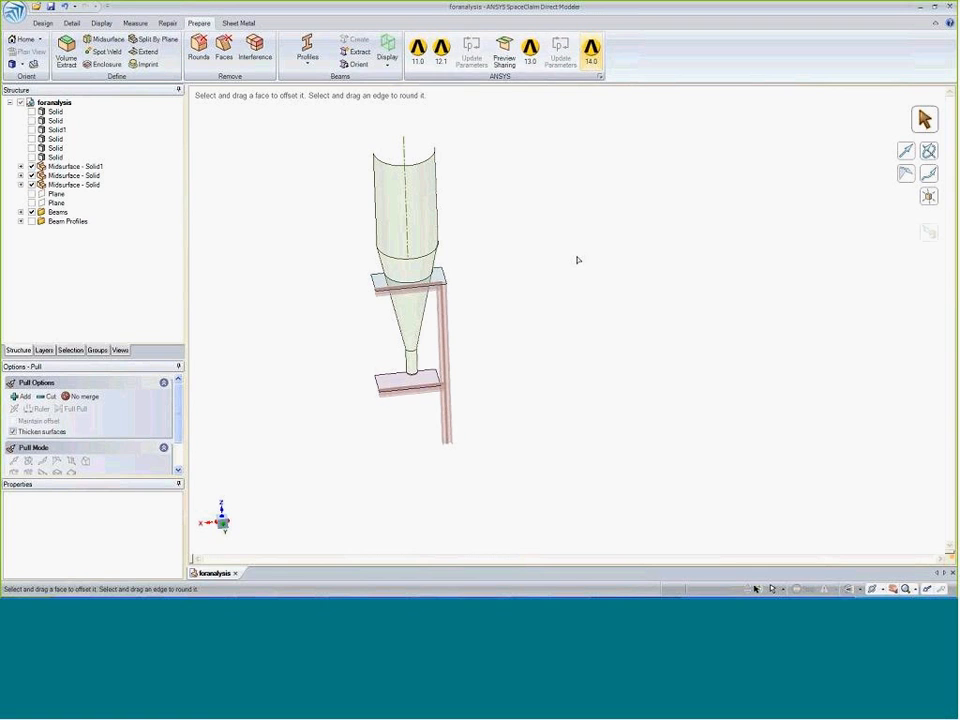
{"action": "mouse_move", "coordinate": [331, 592]}
{"action": "left_click", "coordinate": [270, 591]}
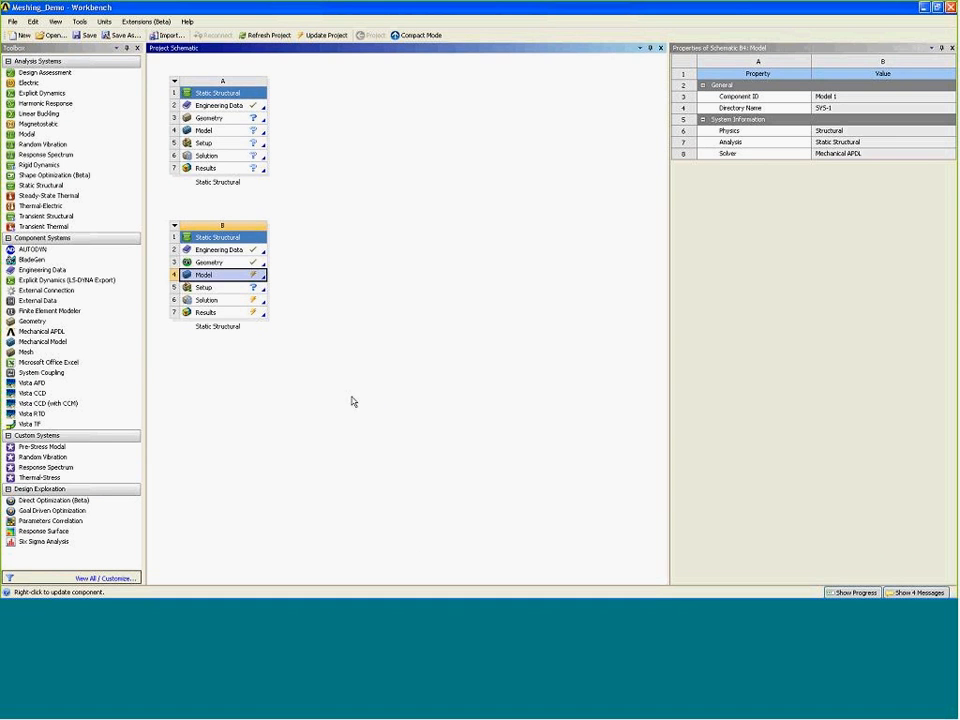
{"action": "left_click", "coordinate": [211, 120]}
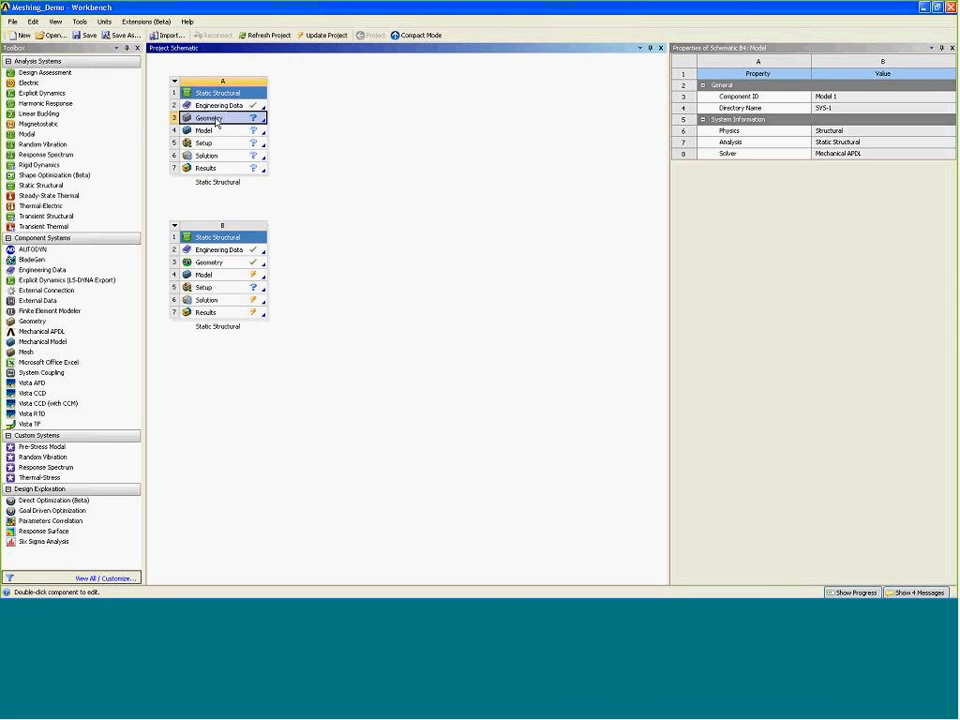
{"action": "right_click", "coordinate": [213, 121]}
{"action": "mouse_move", "coordinate": [295, 147]}
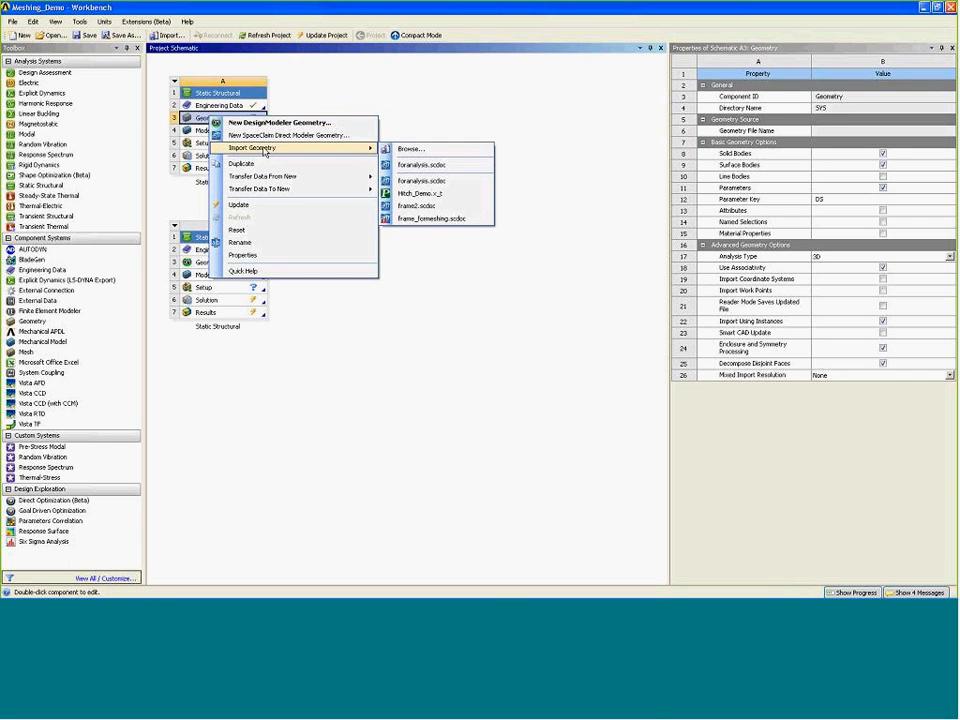
{"action": "left_click", "coordinate": [420, 165]}
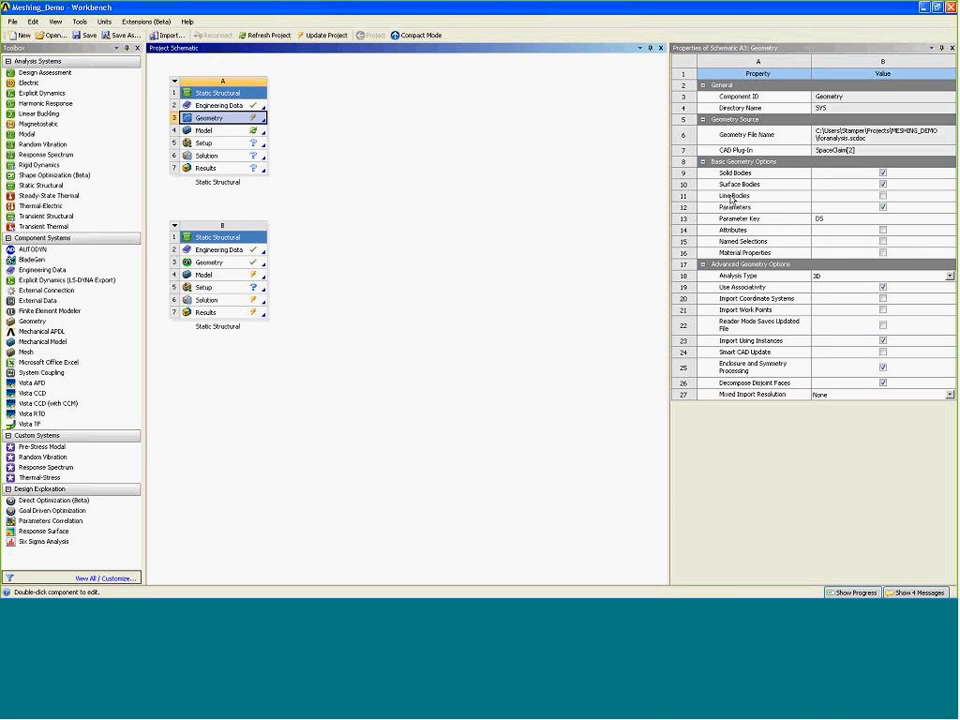
Enable Line Bodies in system A's geometry properties and set Mixed Import Resolution to Surface and Line
{"action": "left_click", "coordinate": [882, 195]}
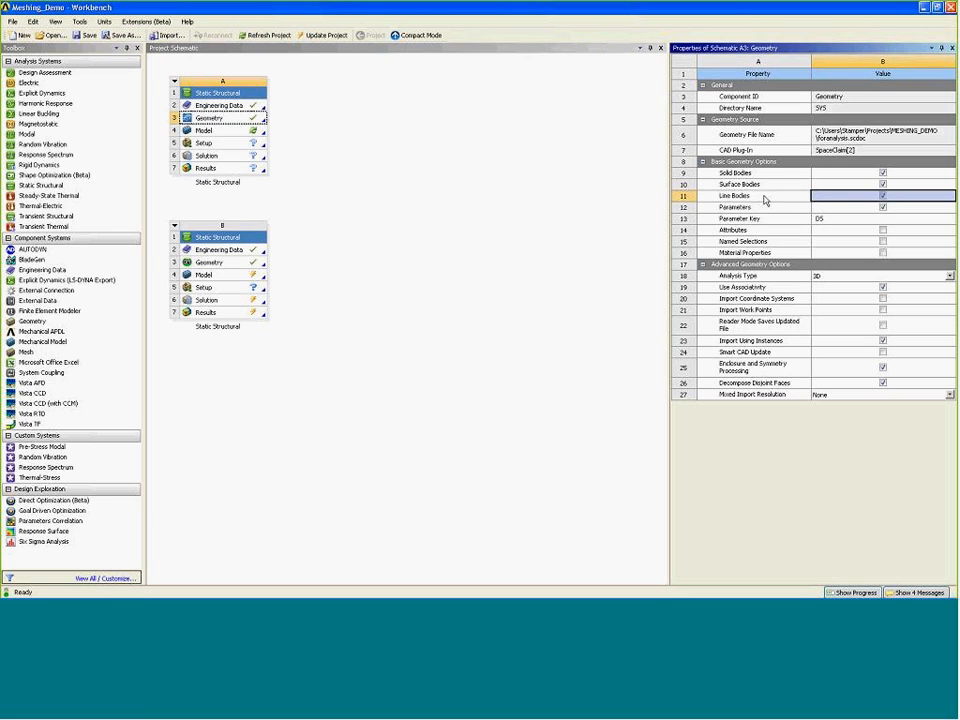
{"action": "left_click", "coordinate": [852, 395]}
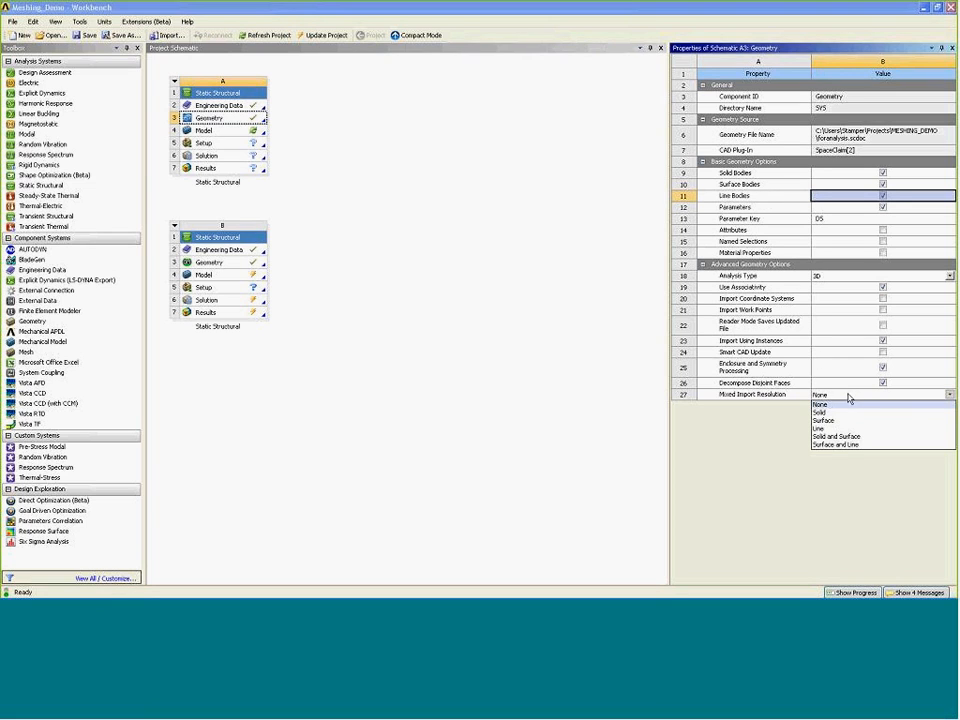
{"action": "left_click", "coordinate": [843, 445]}
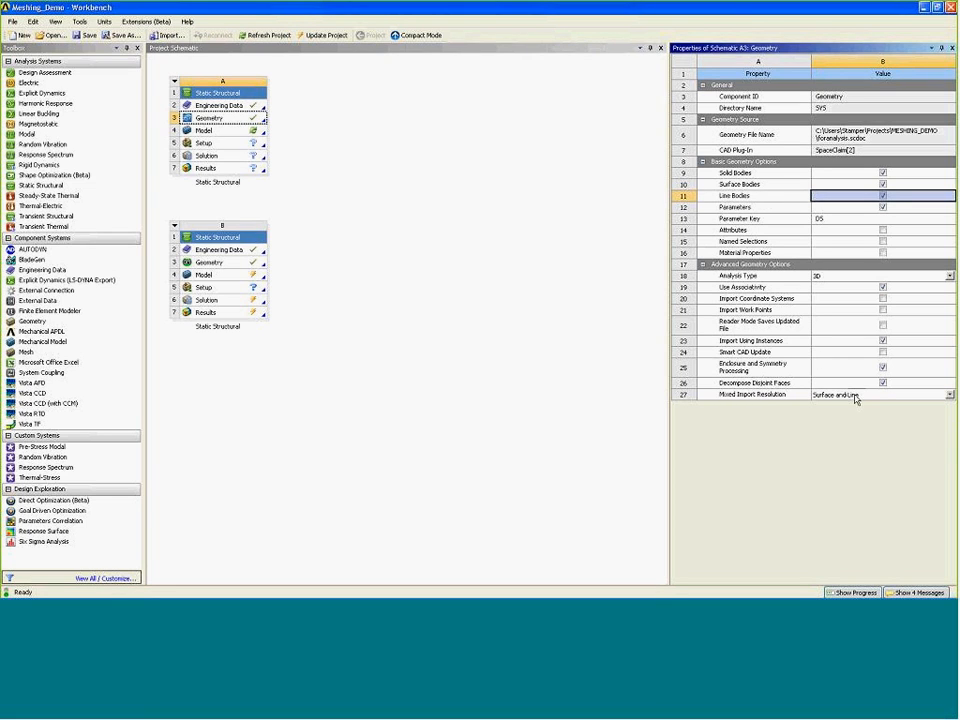
Open system A's model in Mechanical and generate the mesh of the hopper frame with the default settings
{"action": "double_click", "coordinate": [222, 132]}
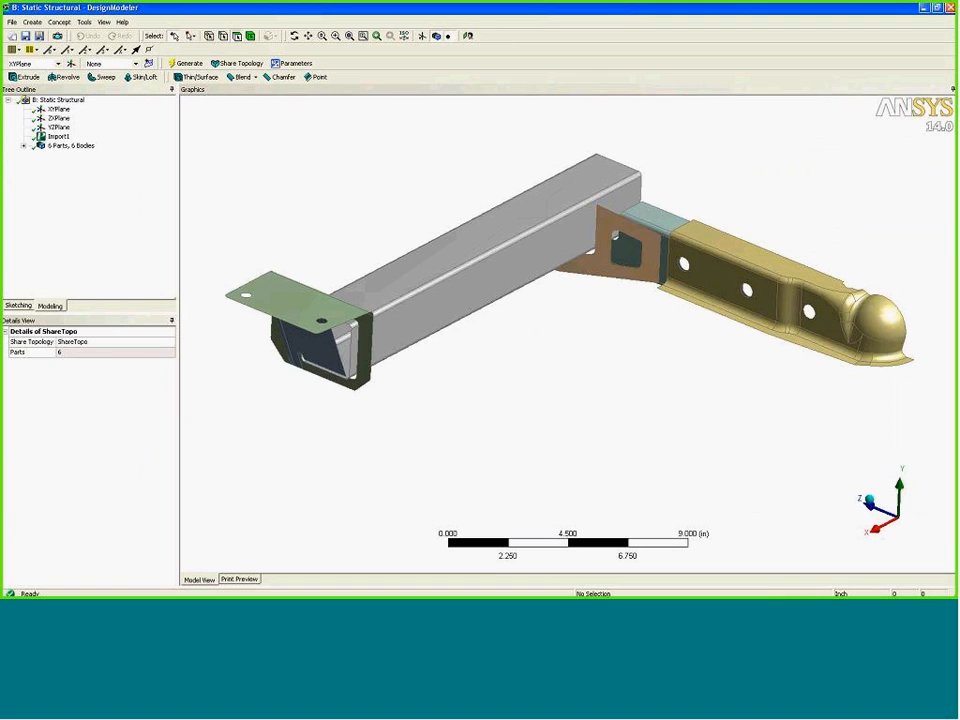
{"action": "key", "text": "super"}
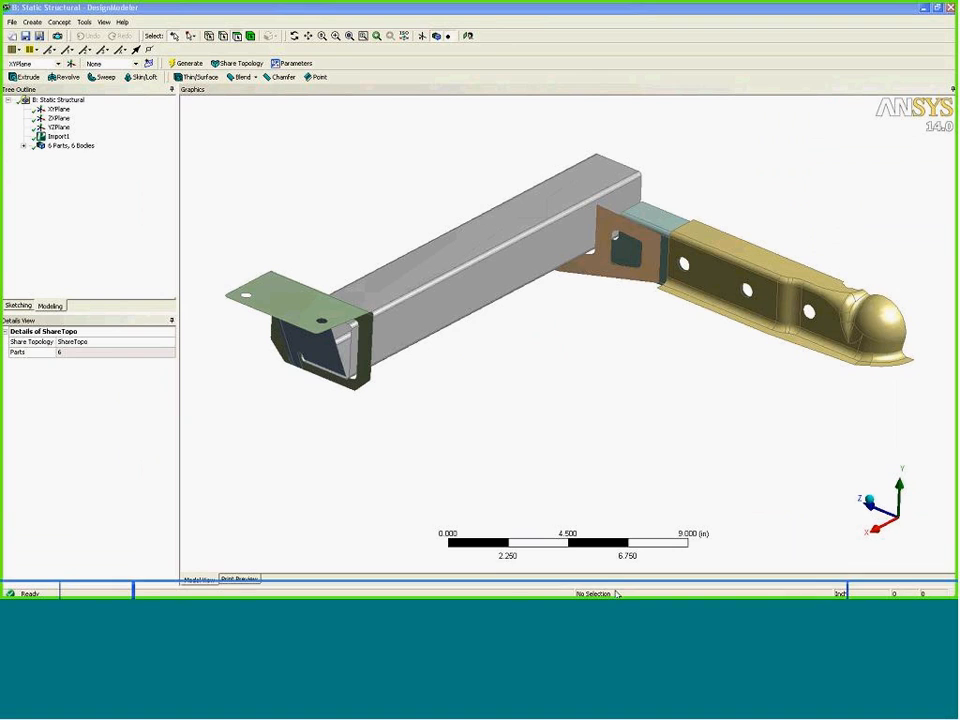
{"action": "left_click", "coordinate": [632, 591]}
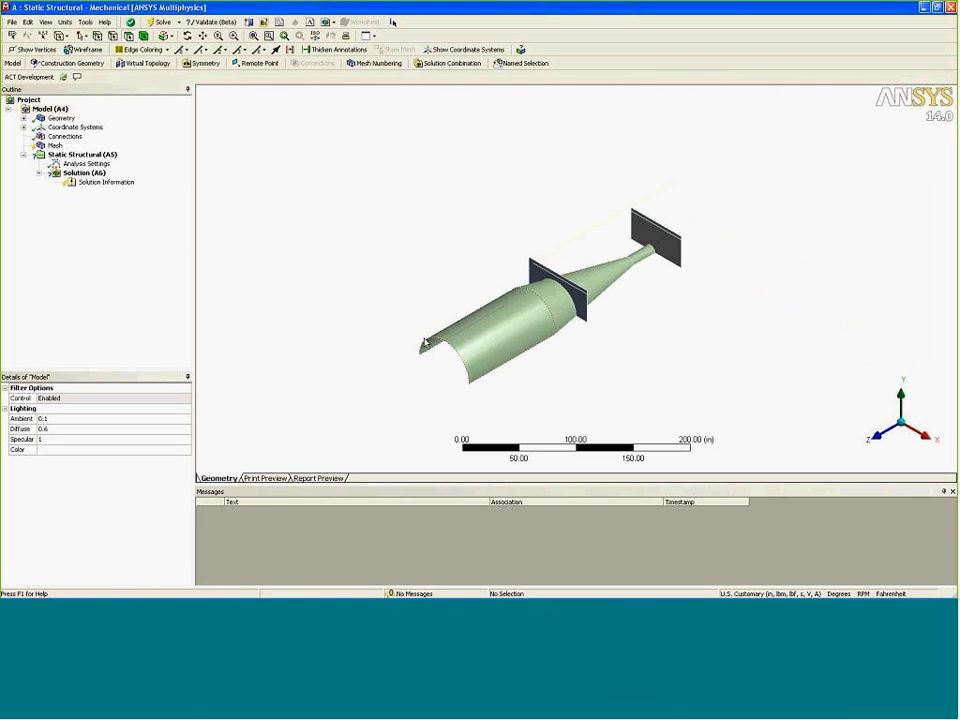
{"action": "middle_click_drag", "start_coordinate": [409, 336], "coordinate": [525, 272]}
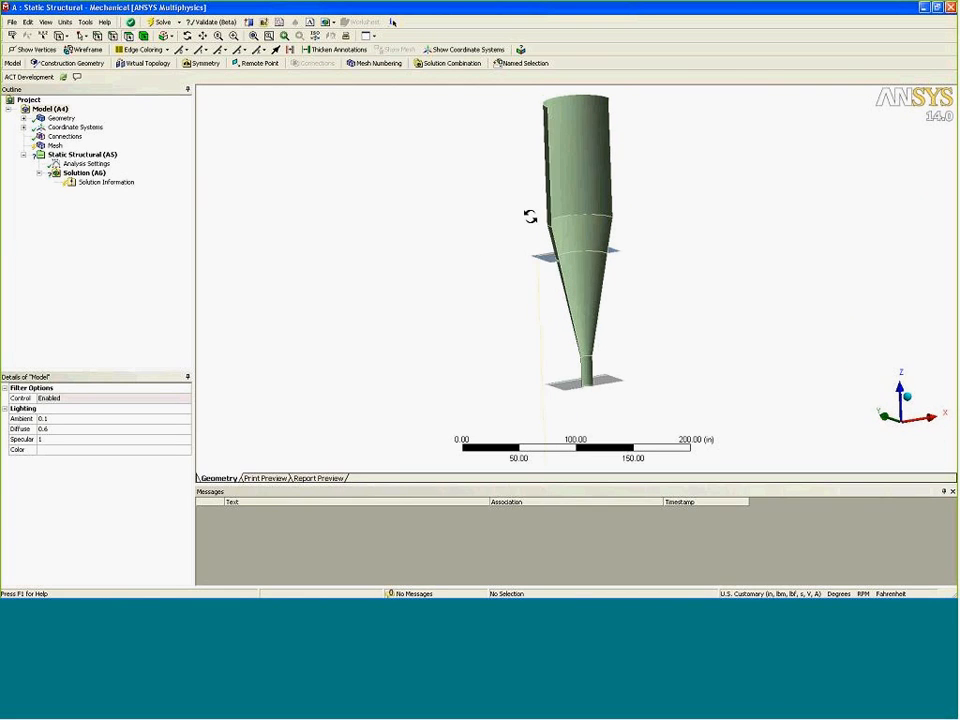
{"action": "left_click", "coordinate": [53, 146]}
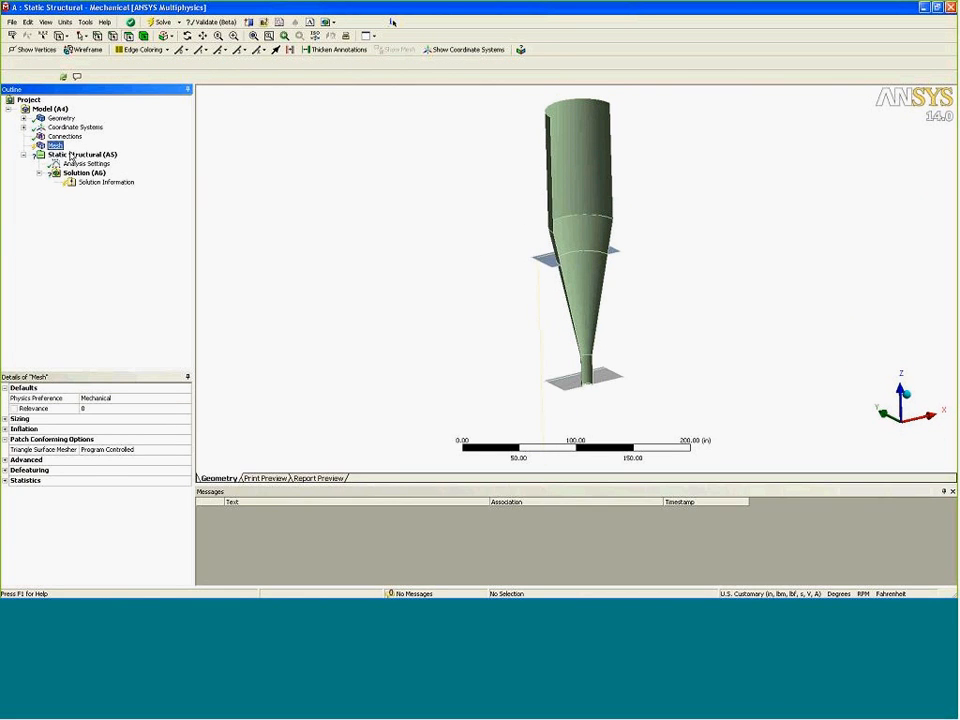
{"action": "right_click", "coordinate": [53, 147]}
{"action": "left_click", "coordinate": [90, 186]}
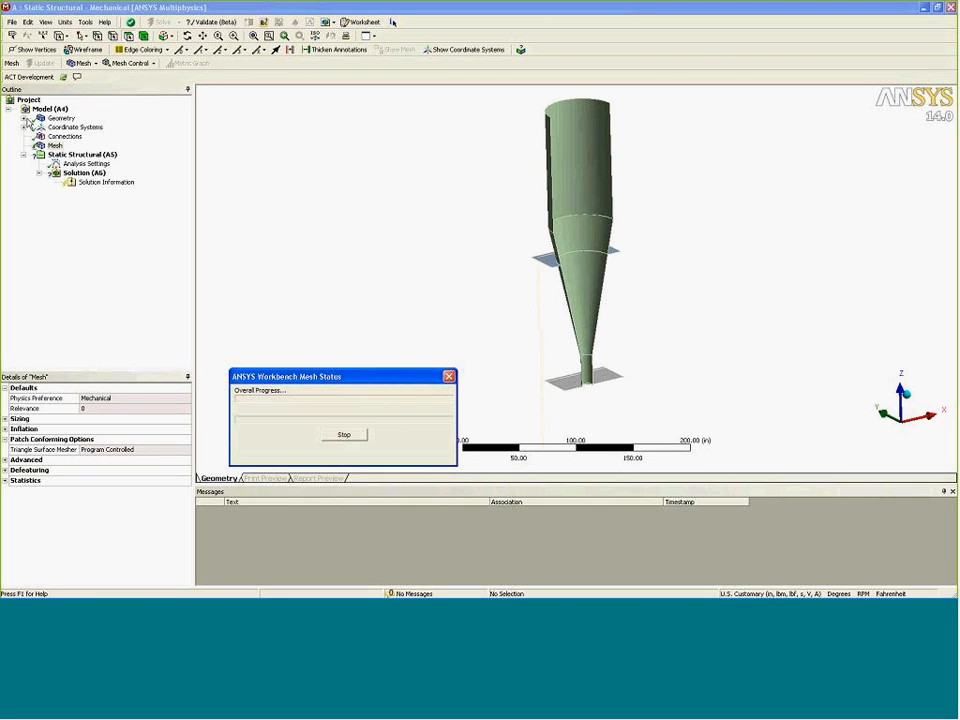
Check the details of the first midsurface body and the first extracted profile beam under the geometry
{"action": "left_click", "coordinate": [38, 128]}
{"action": "left_click", "coordinate": [115, 136]}
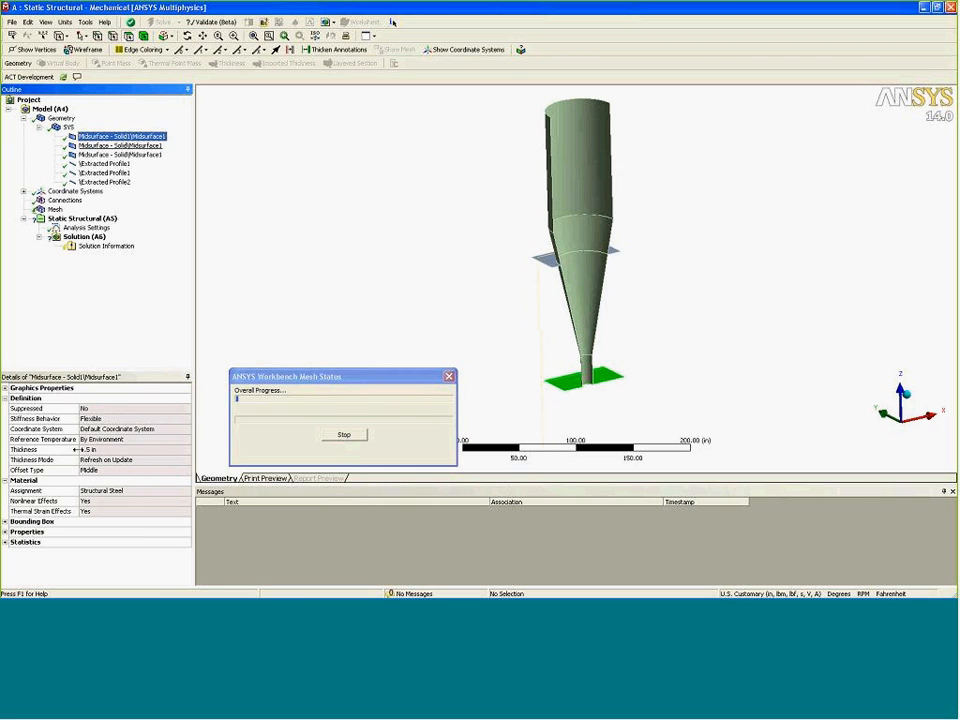
{"action": "left_click", "coordinate": [101, 165]}
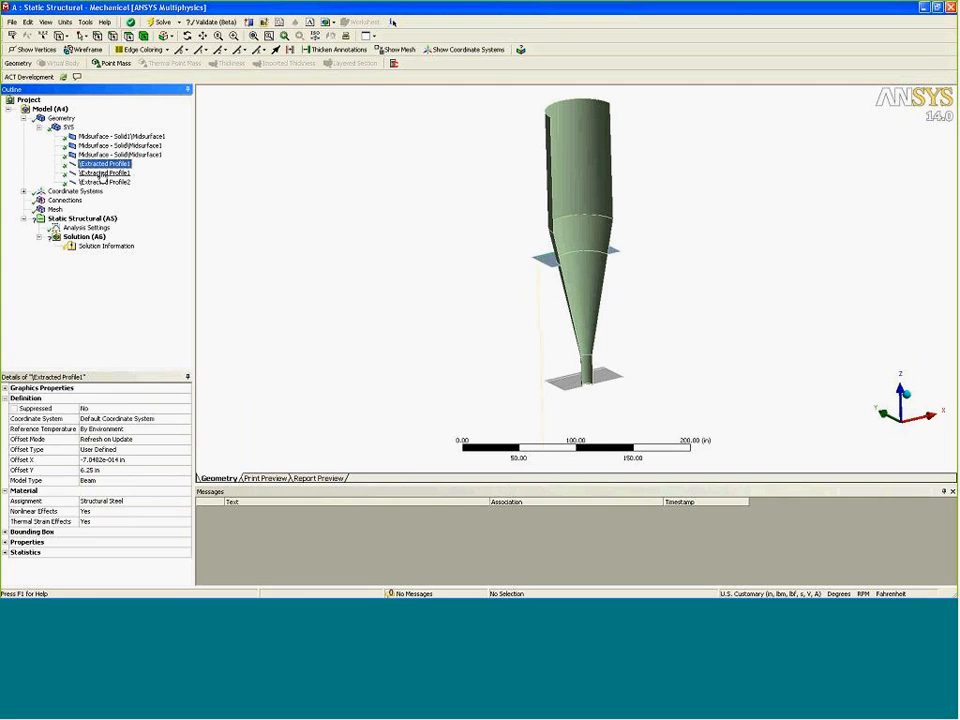
Show the hopper frame's mesh with Thick Shells and Beams display turned on
{"action": "left_click", "coordinate": [54, 209]}
{"action": "middle_click_drag", "start_coordinate": [352, 301], "coordinate": [718, 276]}
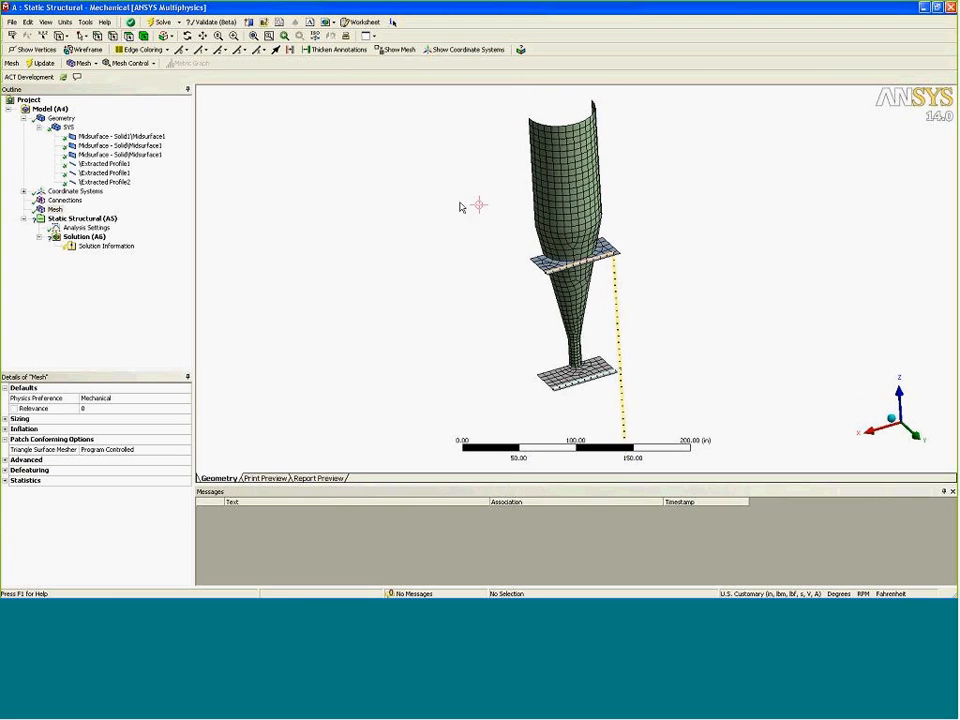
{"action": "scroll", "coordinate": [550, 250], "scroll_direction": "up", "scroll_amount": 5}
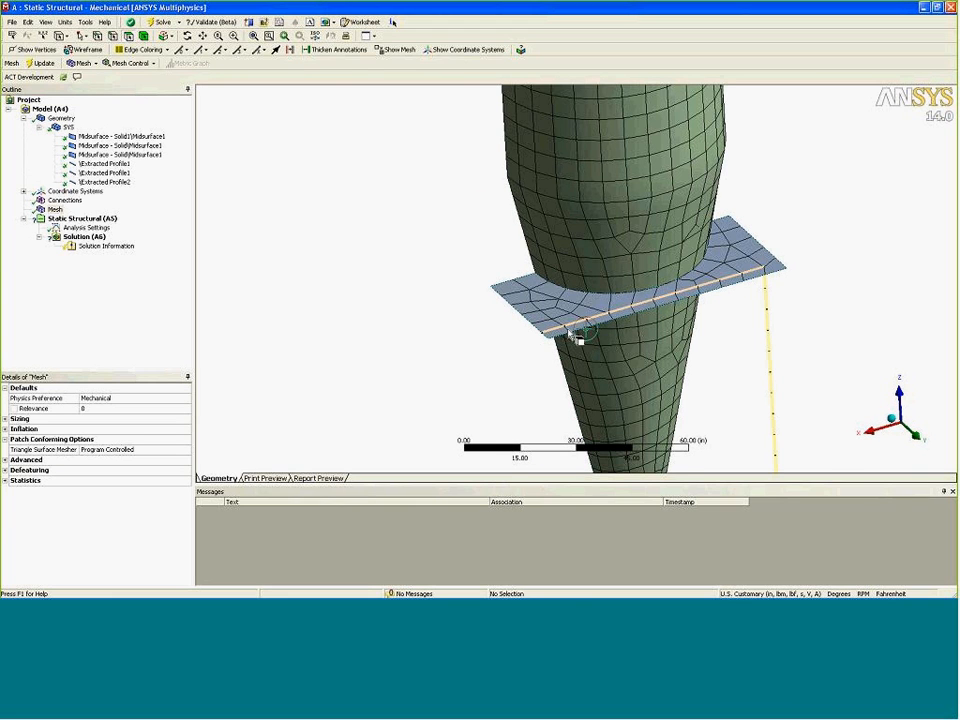
{"action": "middle_click_drag", "start_coordinate": [512, 346], "coordinate": [362, 318]}
{"action": "left_click", "coordinate": [46, 21]}
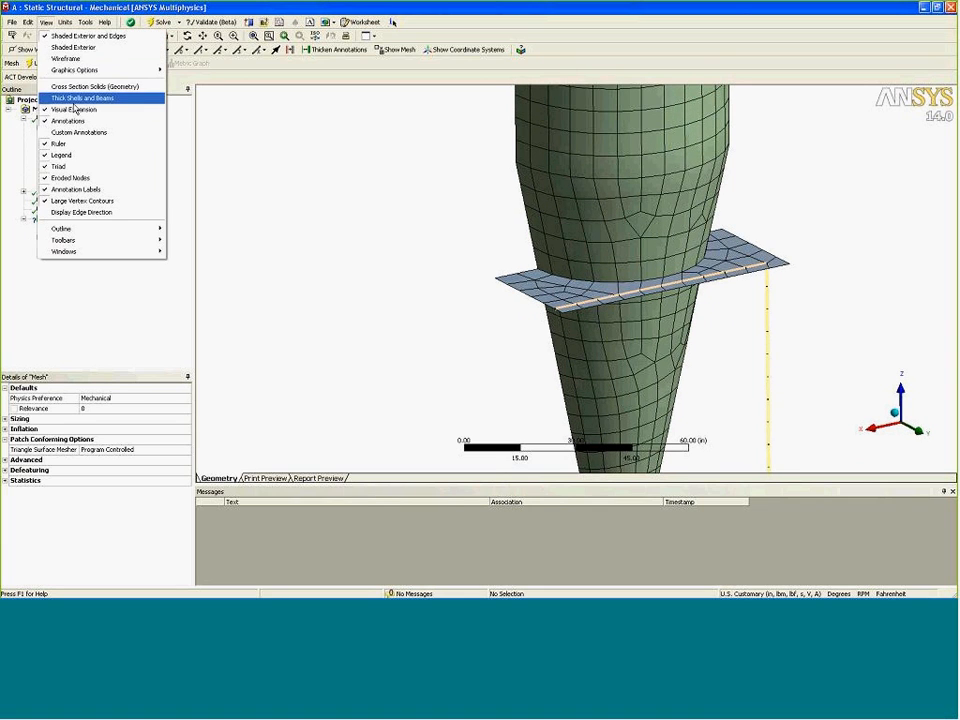
{"action": "left_click", "coordinate": [62, 97]}
Examine the mesh where the upper plate meets the horizontal beam and column, plus the hopper cone down to the lower plate
{"action": "middle_click_drag", "start_coordinate": [526, 362], "coordinate": [435, 351], "text": "ctrl"}
{"action": "scroll", "coordinate": [431, 330], "scroll_direction": "down", "scroll_amount": 1}
{"action": "scroll", "coordinate": [431, 340], "scroll_direction": "up", "scroll_amount": 4}
{"action": "scroll", "coordinate": [430, 341], "scroll_direction": "up", "scroll_amount": 3}
{"action": "middle_click_drag", "start_coordinate": [375, 360], "coordinate": [735, 310]}
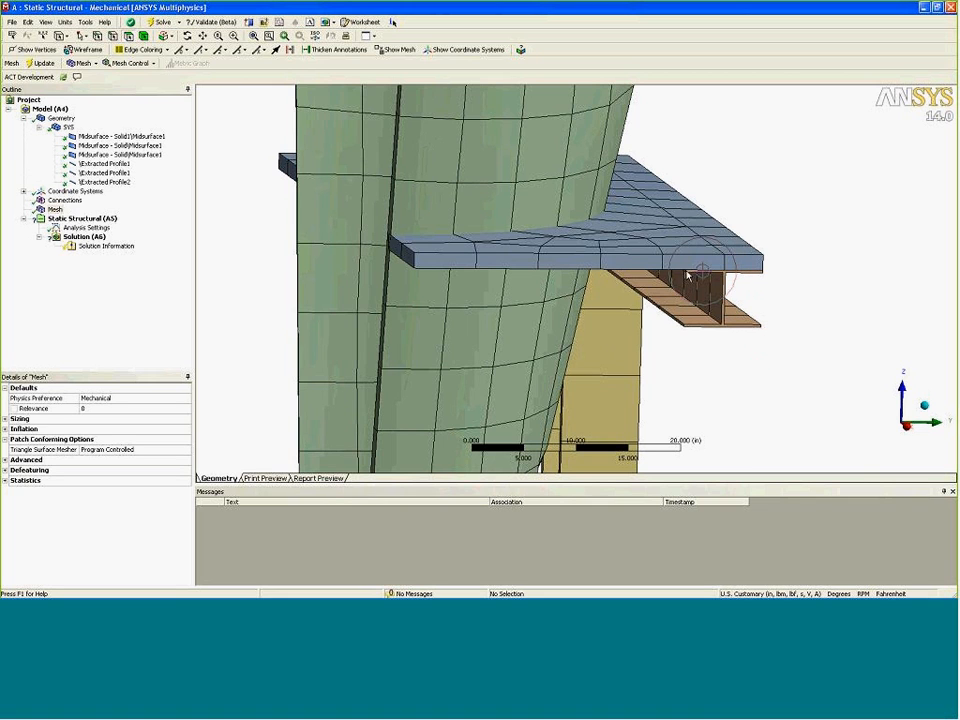
{"action": "middle_click_drag", "start_coordinate": [711, 278], "coordinate": [450, 283]}
{"action": "scroll", "coordinate": [677, 316], "scroll_direction": "up", "scroll_amount": 3}
{"action": "scroll", "coordinate": [670, 308], "scroll_direction": "down", "scroll_amount": 8}
{"action": "scroll", "coordinate": [670, 308], "scroll_direction": "down", "scroll_amount": 3}
{"action": "middle_click_drag", "start_coordinate": [639, 364], "coordinate": [630, 236], "text": "ctrl"}
{"action": "mouse_move", "coordinate": [608, 330]}
{"action": "middle_mouse_down"}
{"action": "mouse_move", "coordinate": [617, 343]}
{"action": "mouse_move", "coordinate": [612, 322]}
{"action": "middle_mouse_up"}
{"action": "middle_click_drag", "start_coordinate": [435, 363], "coordinate": [497, 332]}
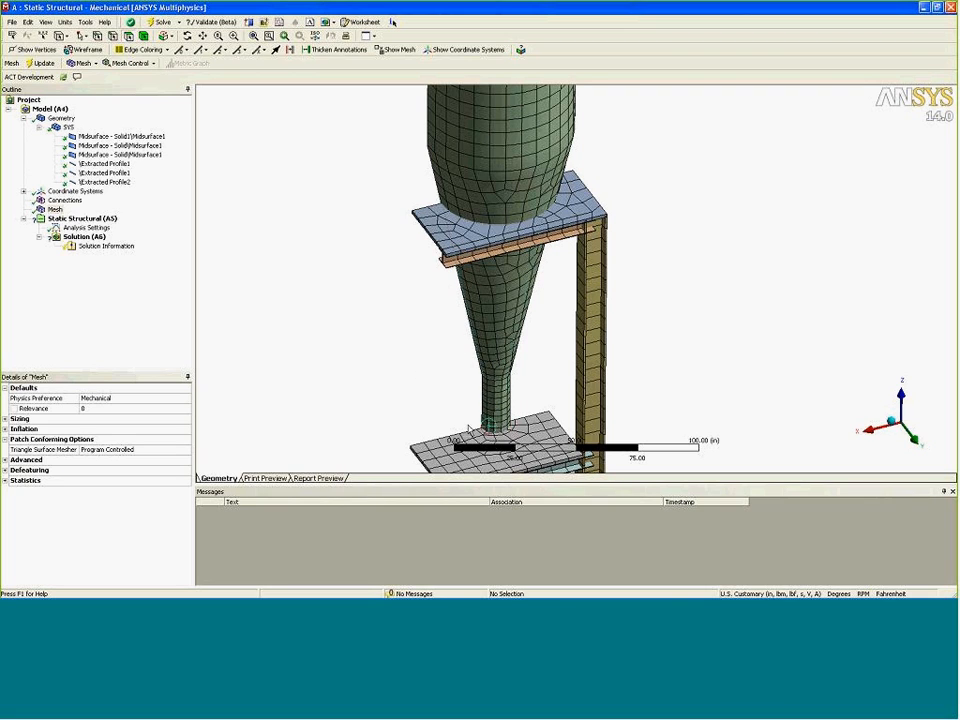
Switch to system B's Mechanical window and view the hitch assembly from another side
{"action": "mouse_move", "coordinate": [532, 593]}
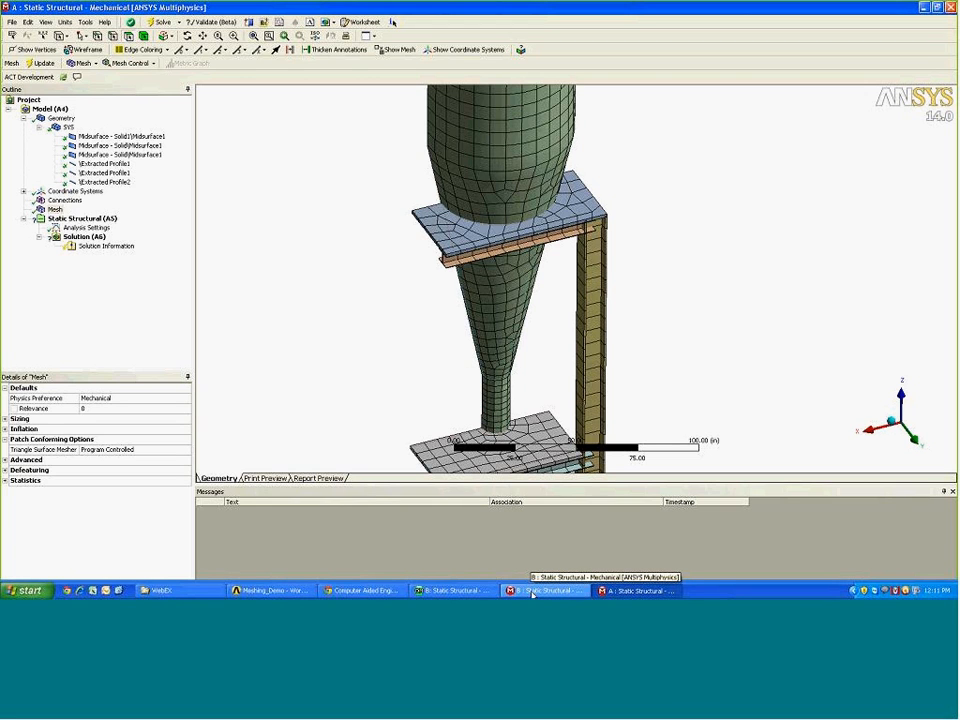
{"action": "left_click", "coordinate": [537, 591]}
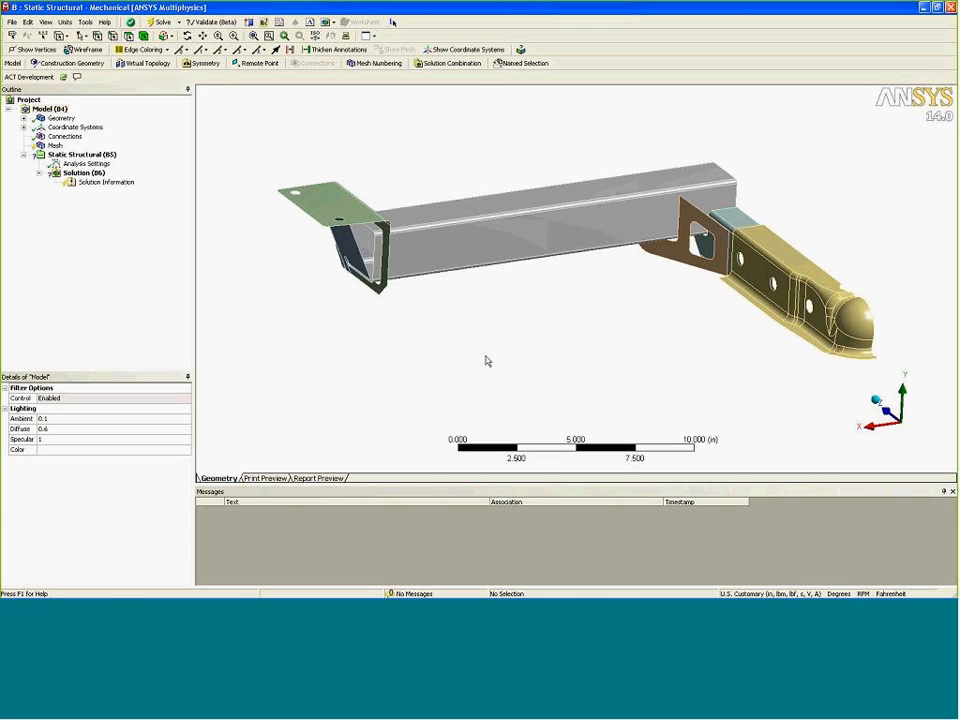
{"action": "middle_click_drag", "start_coordinate": [545, 308], "coordinate": [660, 240]}
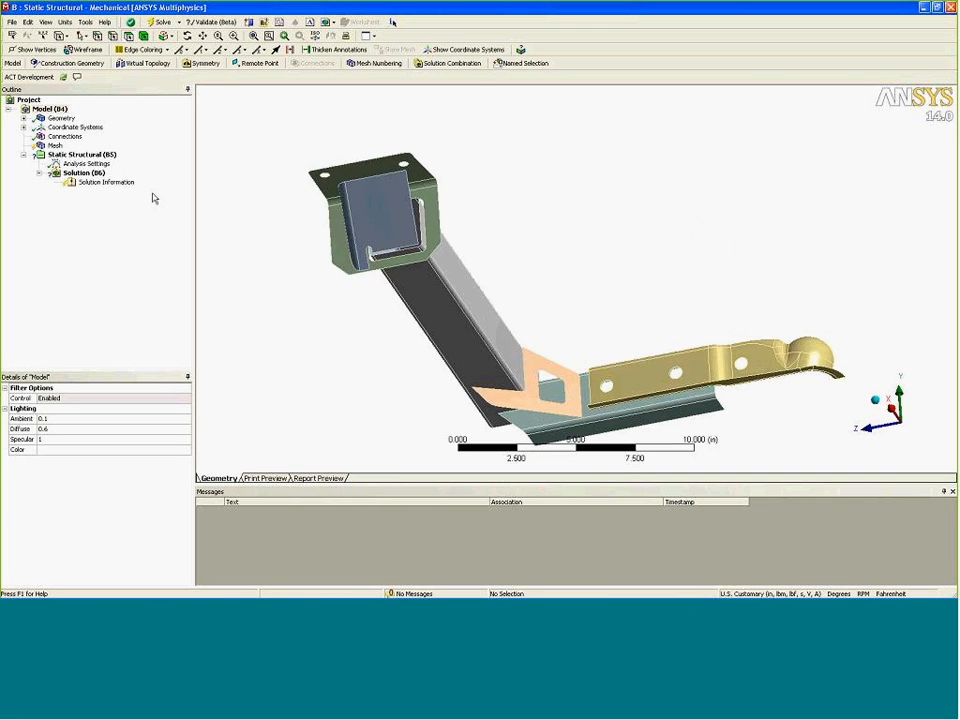
Switch to system B in DesignModeler, expand its six-body part, and examine the end cap, mounting plate and gusset junctions
{"action": "mouse_move", "coordinate": [533, 593]}
{"action": "left_click", "coordinate": [461, 591]}
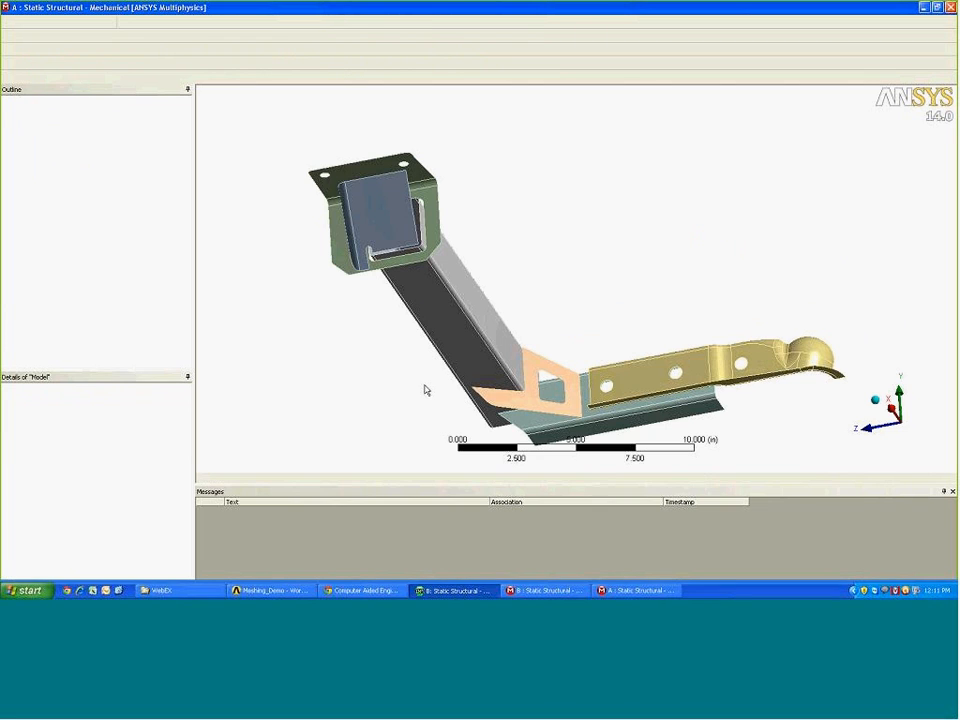
{"action": "left_click", "coordinate": [24, 146]}
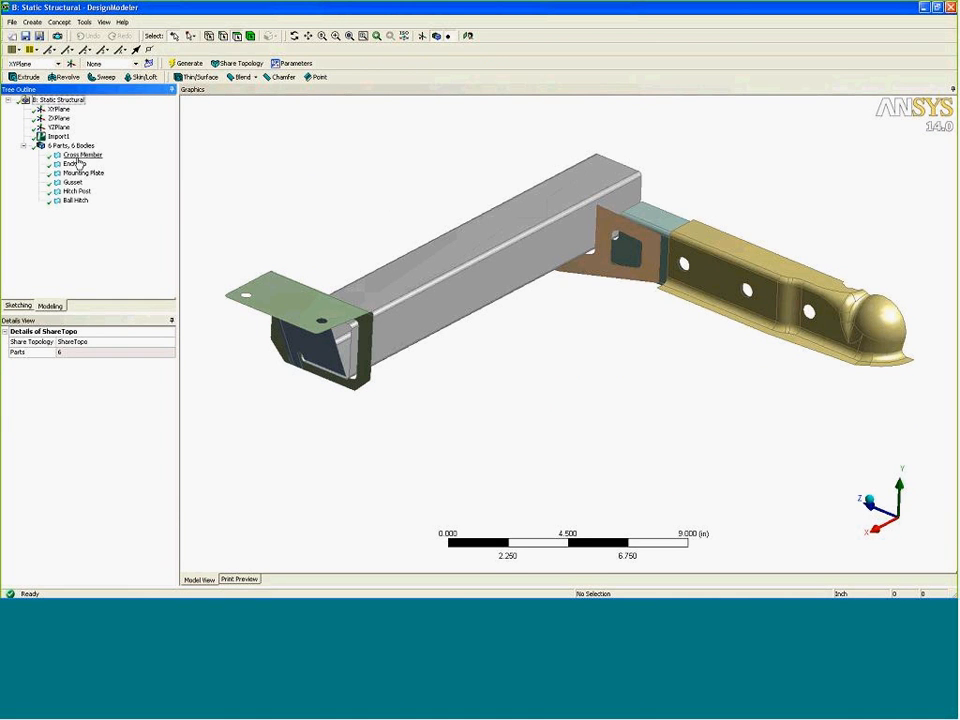
{"action": "middle_click_drag", "start_coordinate": [433, 454], "coordinate": [692, 448]}
{"action": "scroll", "coordinate": [692, 448], "scroll_direction": "down", "scroll_amount": 3}
{"action": "scroll", "coordinate": [566, 272], "scroll_direction": "up", "scroll_amount": 8}
{"action": "middle_click_drag", "start_coordinate": [550, 225], "coordinate": [504, 306]}
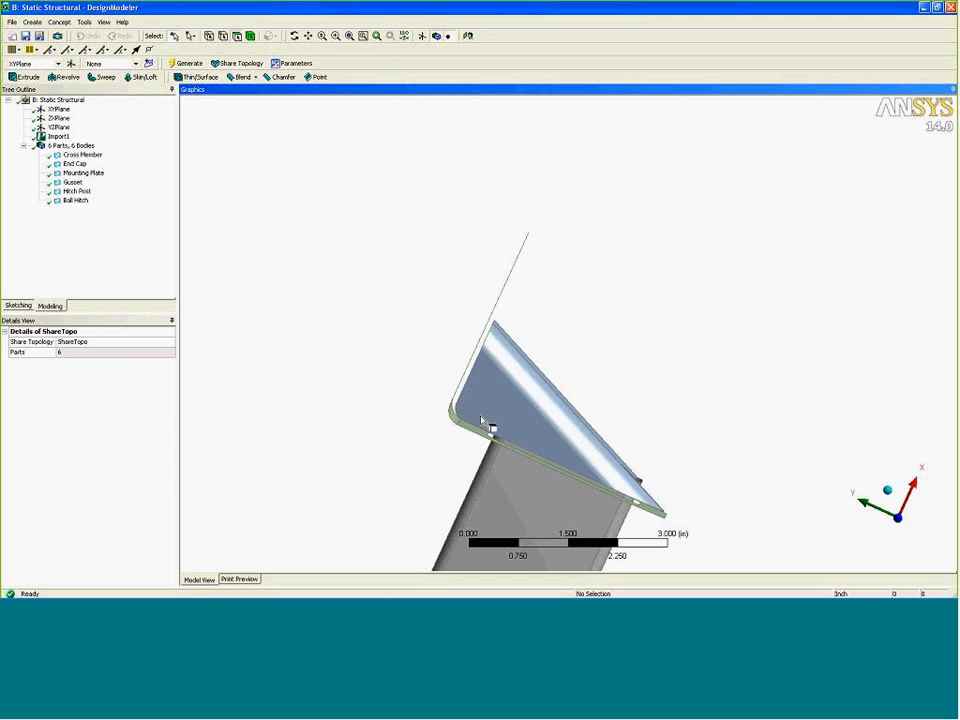
{"action": "middle_click_drag", "start_coordinate": [484, 424], "coordinate": [505, 381]}
{"action": "scroll", "coordinate": [505, 381], "scroll_direction": "up", "scroll_amount": 5}
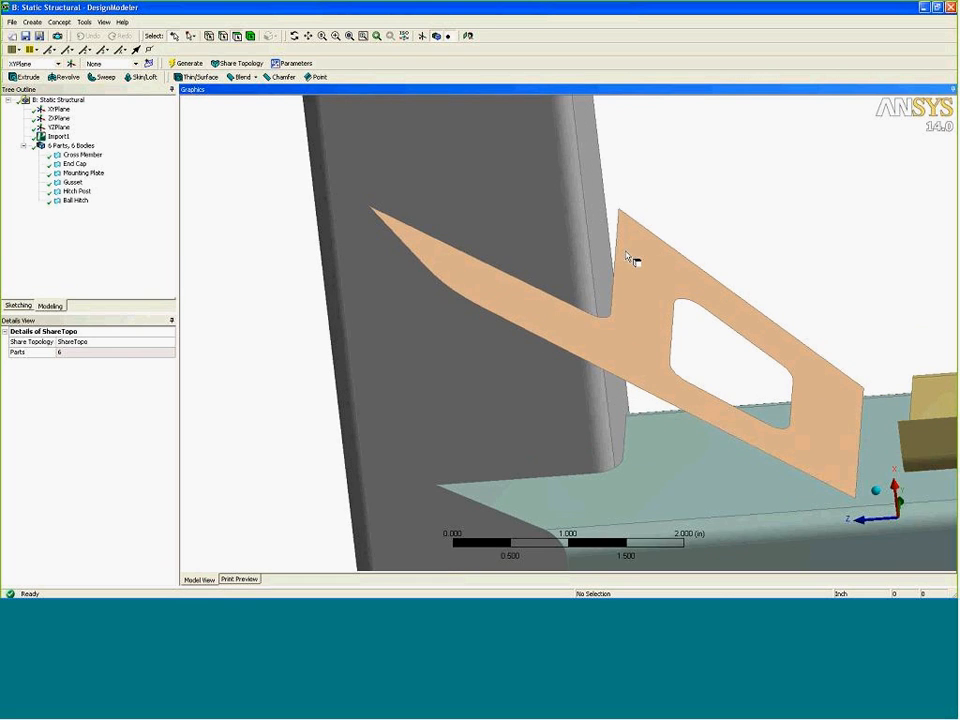
{"action": "middle_click_drag", "start_coordinate": [680, 369], "coordinate": [605, 447]}
{"action": "scroll", "coordinate": [579, 313], "scroll_direction": "down", "scroll_amount": 4}
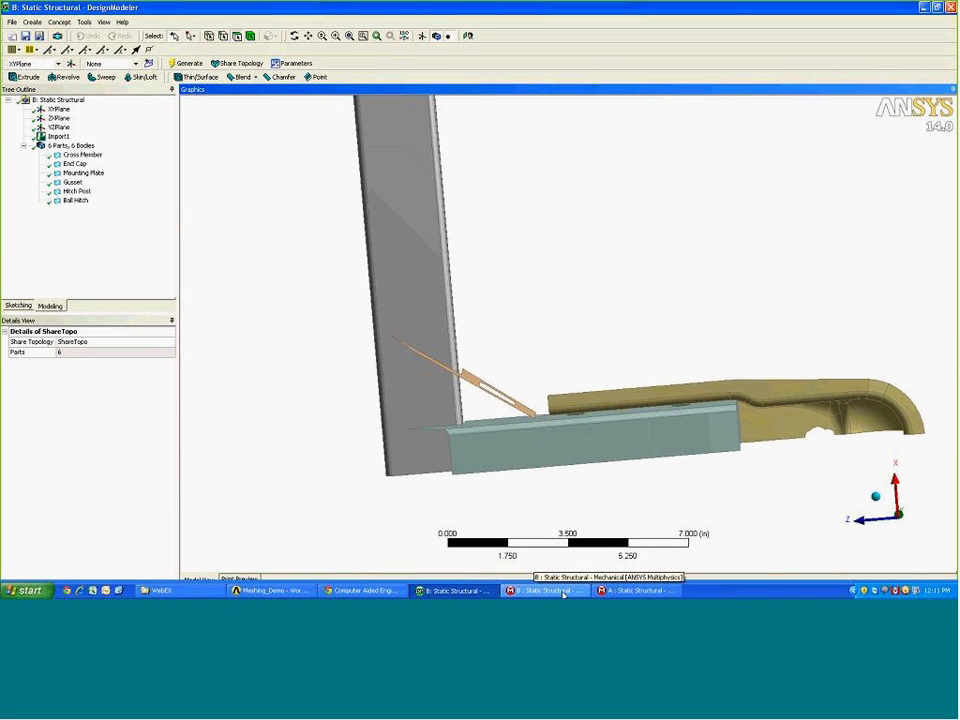
Return to system B's Mechanical window and generate the mesh of the hitch assembly
{"action": "left_click", "coordinate": [540, 591]}
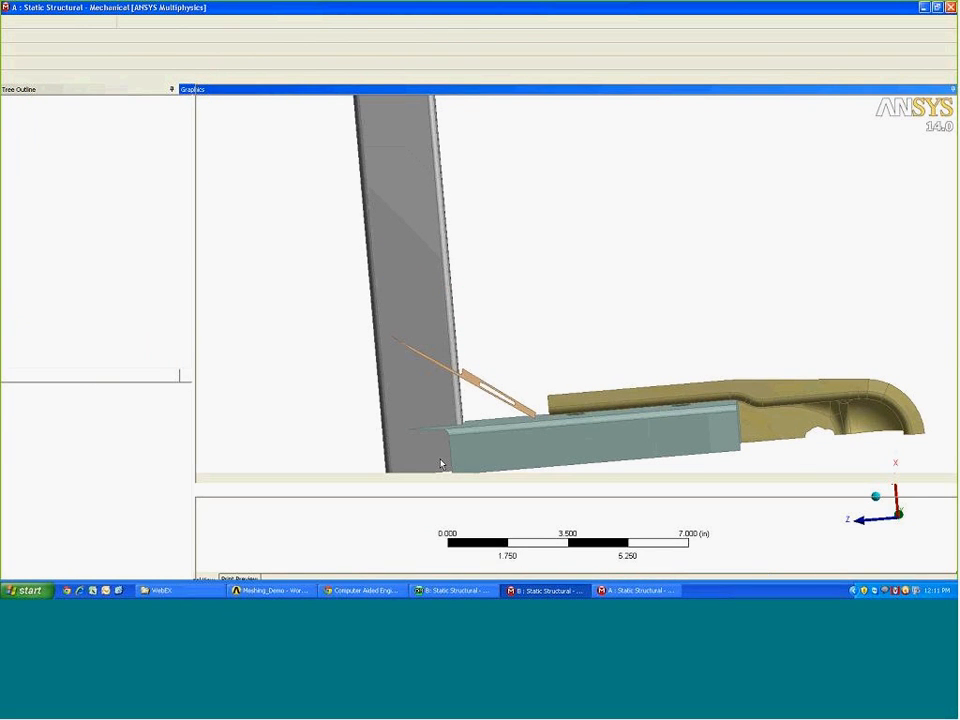
{"action": "middle_click_drag", "start_coordinate": [356, 336], "coordinate": [364, 388]}
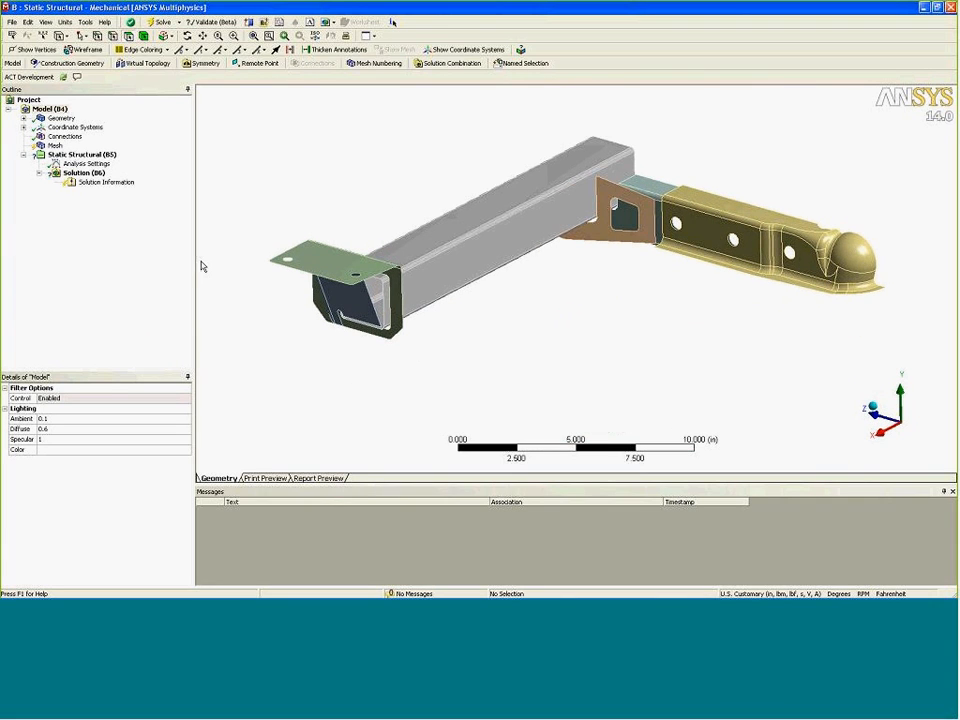
{"action": "left_click", "coordinate": [55, 145]}
{"action": "right_click", "coordinate": [51, 146]}
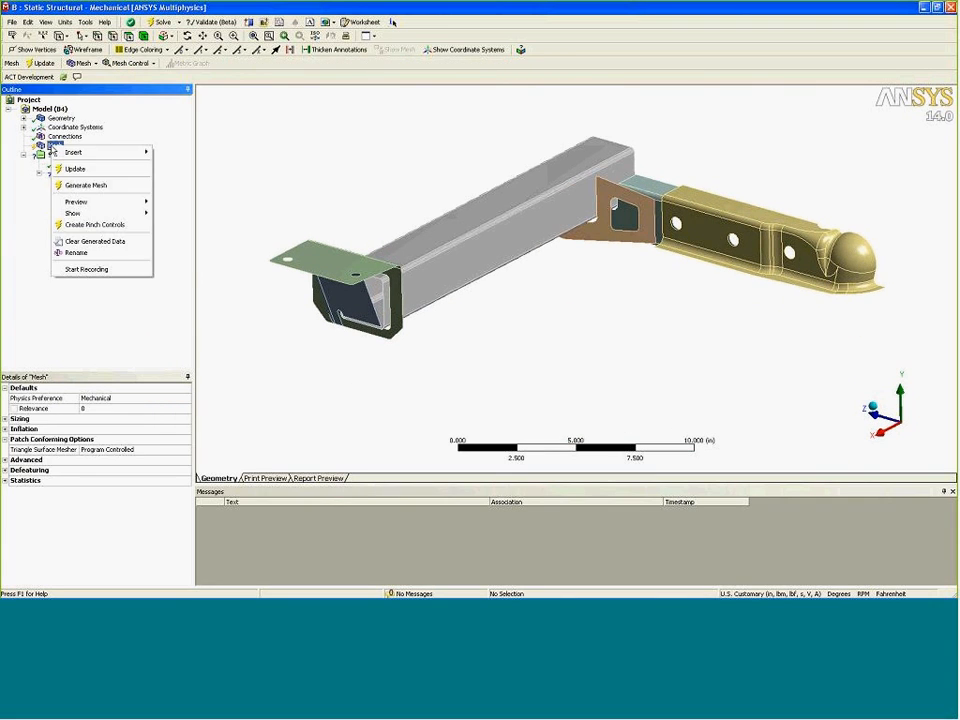
{"action": "left_click", "coordinate": [86, 186]}
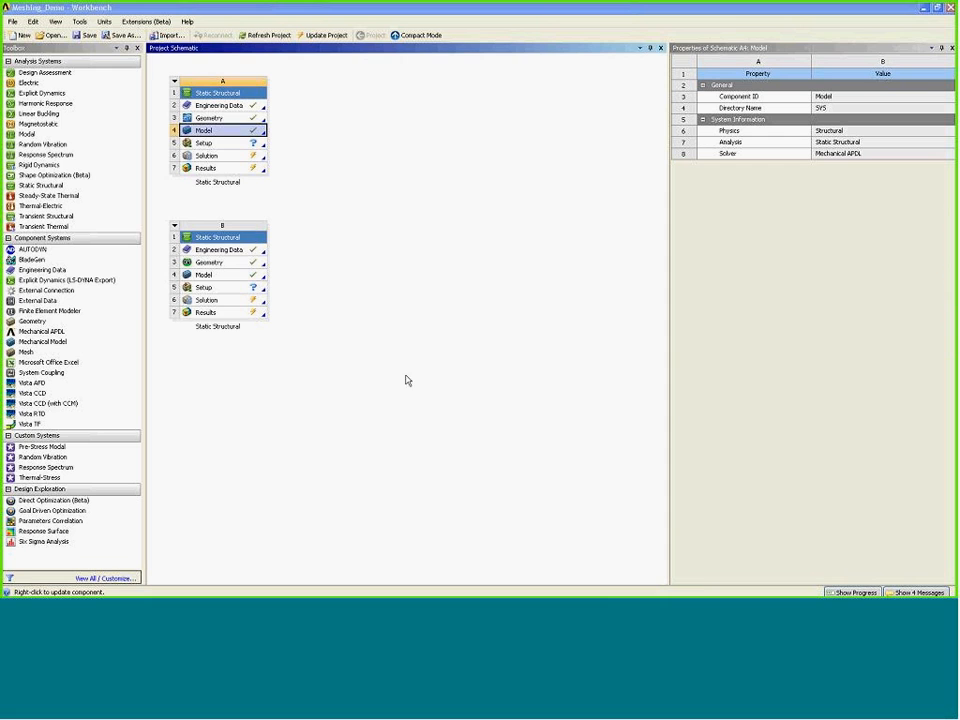
Bring up system B's meshed model and examine the mesh where the end cap meets the mounting plate
{"action": "key", "text": "super"}
{"action": "left_click", "coordinate": [550, 592]}
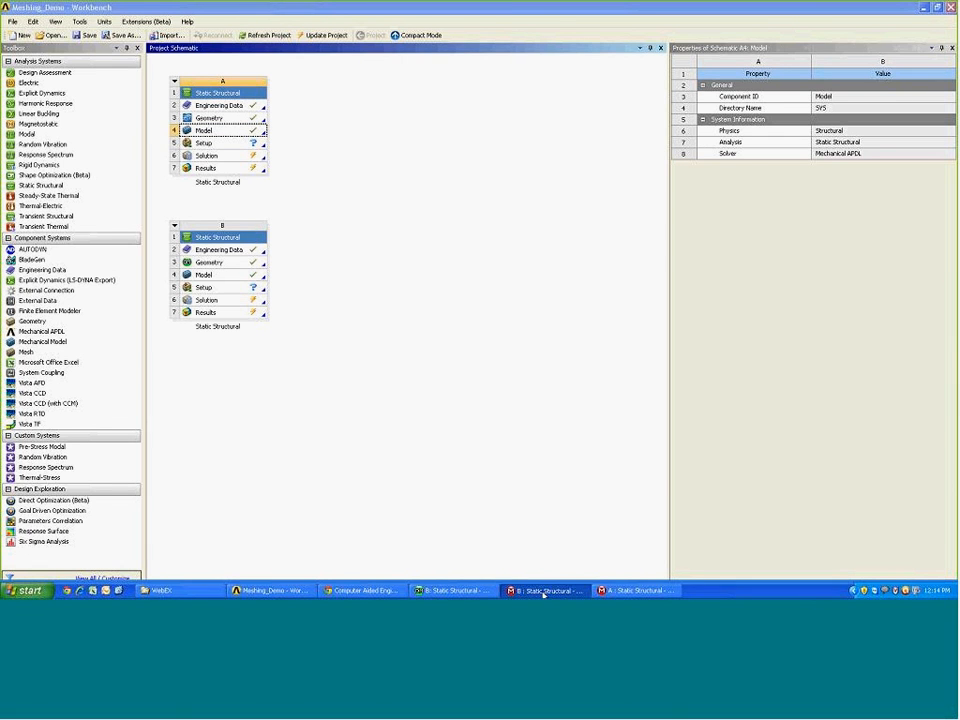
{"action": "left_click", "coordinate": [542, 591]}
{"action": "middle_click_drag", "start_coordinate": [508, 360], "coordinate": [555, 281], "text": "ctrl"}
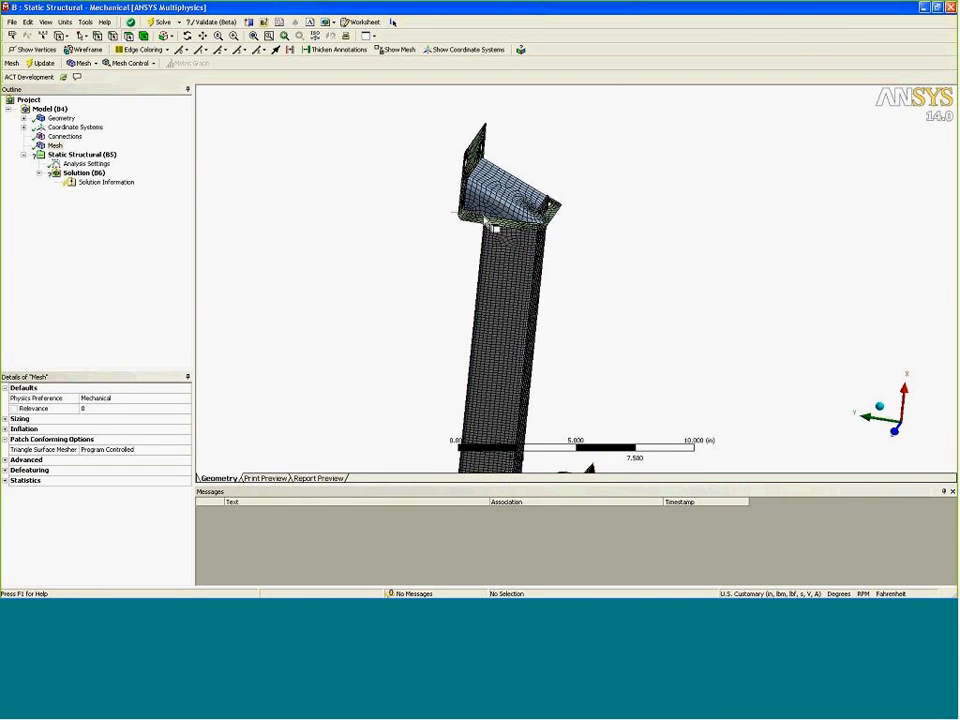
{"action": "middle_click_drag", "start_coordinate": [431, 148], "coordinate": [555, 352], "text": "shift"}
{"action": "middle_click_drag", "start_coordinate": [618, 292], "coordinate": [534, 186], "text": "ctrl"}
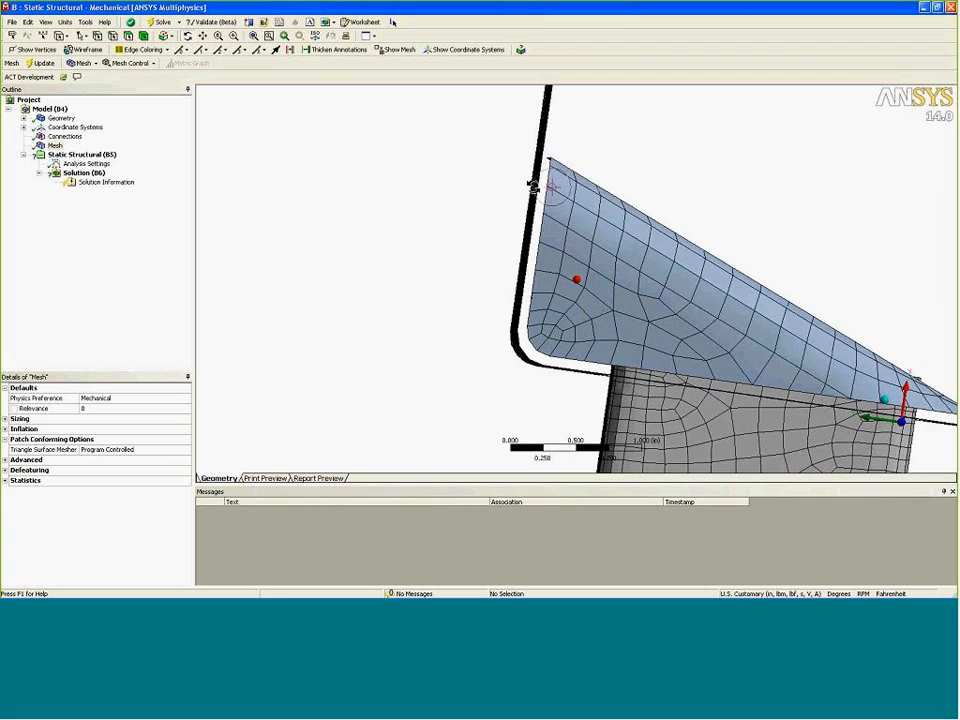
{"action": "middle_click_drag", "start_coordinate": [578, 245], "coordinate": [320, 180]}
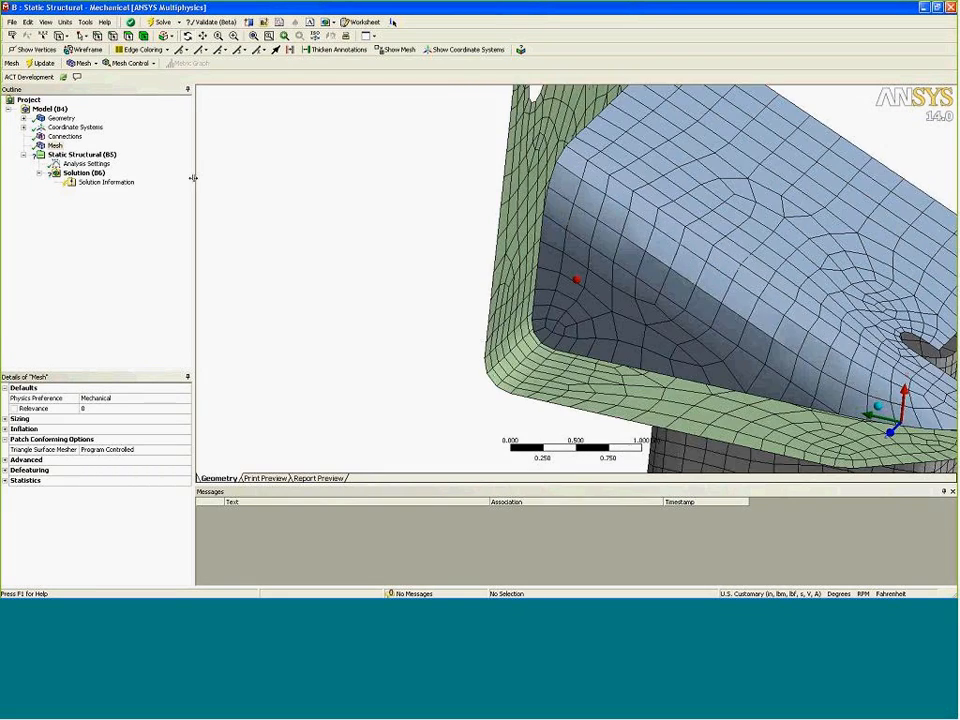
Toggle the Thick Shells and Beams display for system B and view the end cap and mounting plate mesh with thickness
{"action": "left_click", "coordinate": [45, 23]}
{"action": "left_click", "coordinate": [82, 100]}
{"action": "middle_click_drag", "start_coordinate": [452, 287], "coordinate": [448, 316]}
{"action": "scroll", "coordinate": [425, 314], "scroll_direction": "down", "scroll_amount": 9}
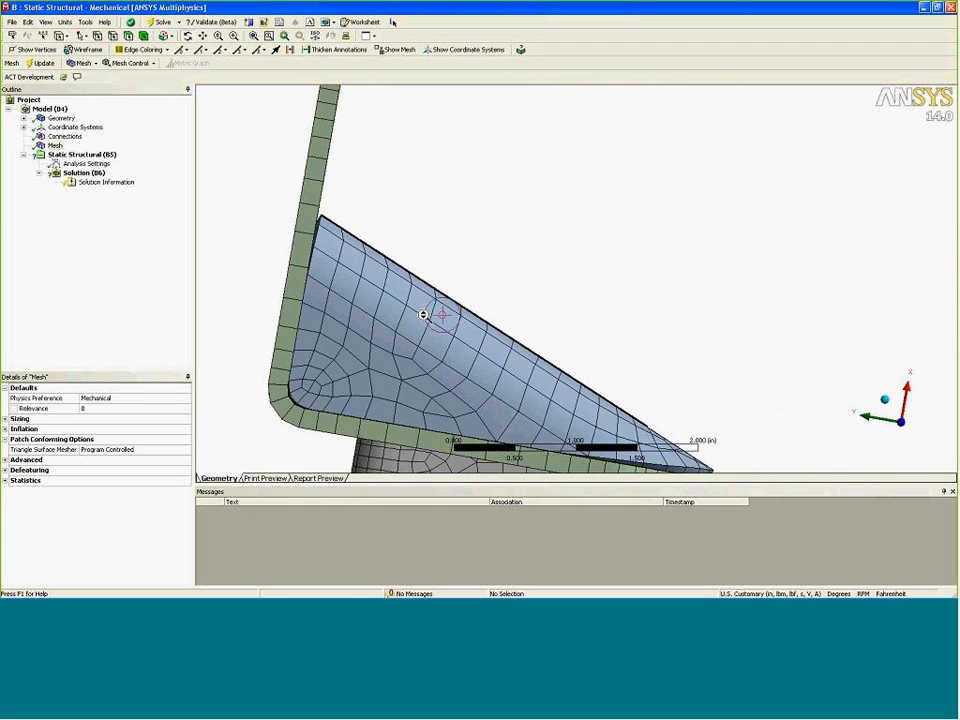
{"action": "middle_click_drag", "start_coordinate": [515, 312], "coordinate": [536, 358]}
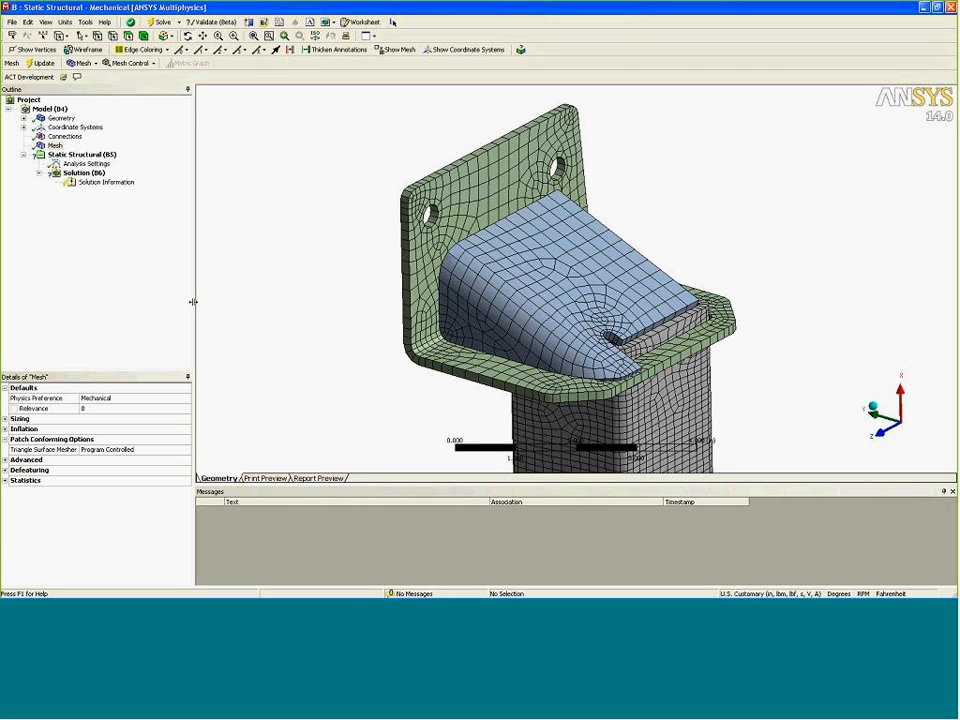
Turn off automatic connection generation on refresh for system B's connections
{"action": "left_click", "coordinate": [64, 136]}
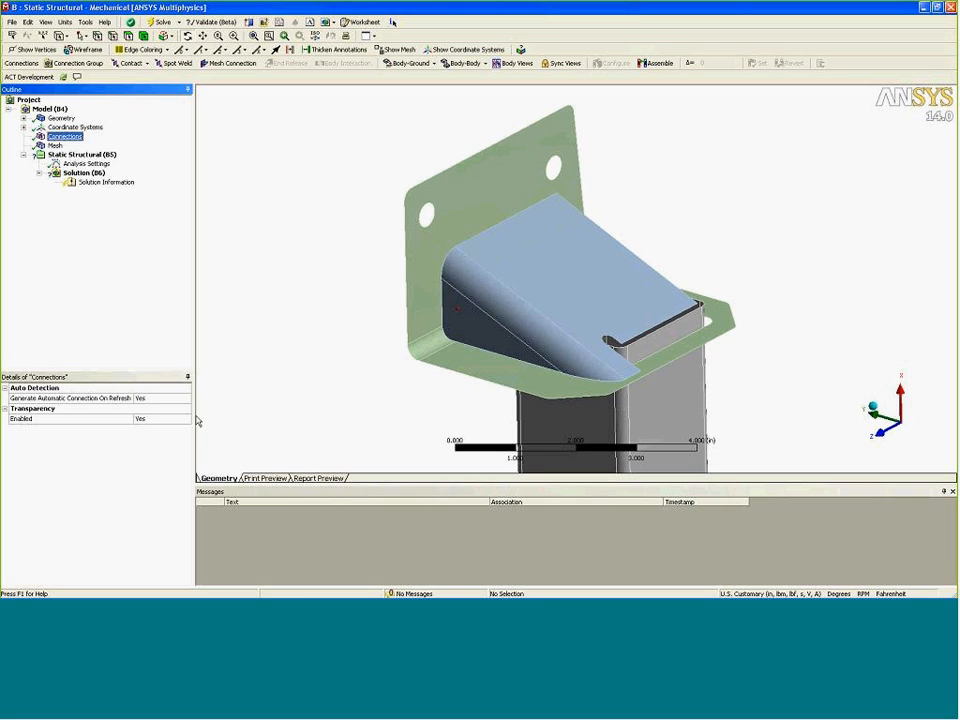
{"action": "left_click", "coordinate": [186, 398]}
{"action": "left_click", "coordinate": [150, 419]}
Insert a new connection group under the connections and set its connection type to Mesh Connection
{"action": "right_click", "coordinate": [64, 136]}
{"action": "mouse_move", "coordinate": [120, 143]}
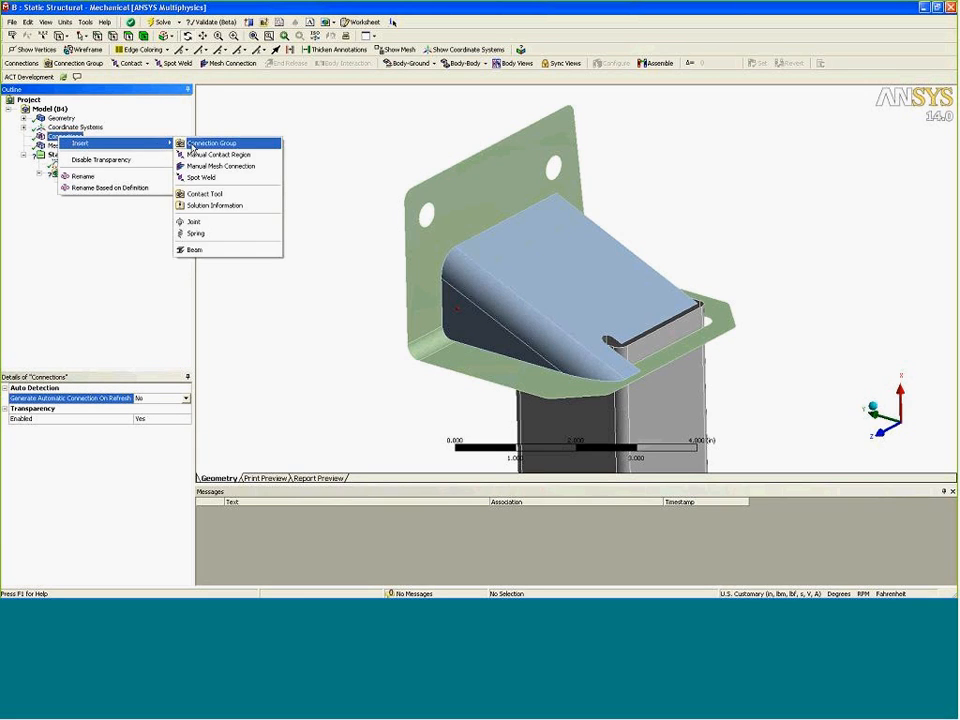
{"action": "left_click", "coordinate": [210, 143]}
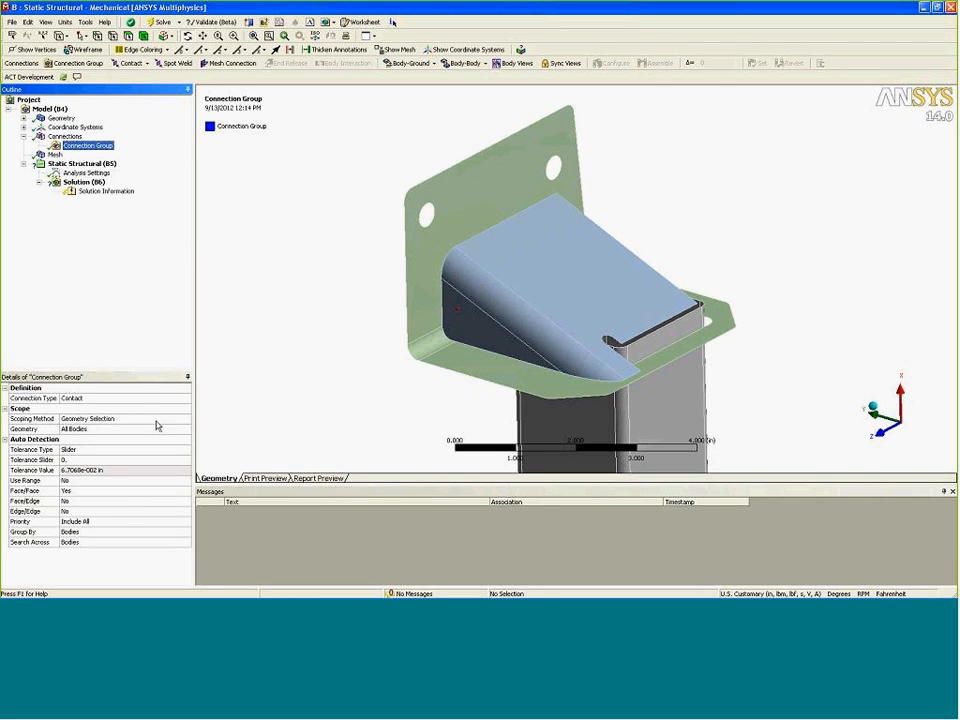
{"action": "left_click", "coordinate": [185, 398]}
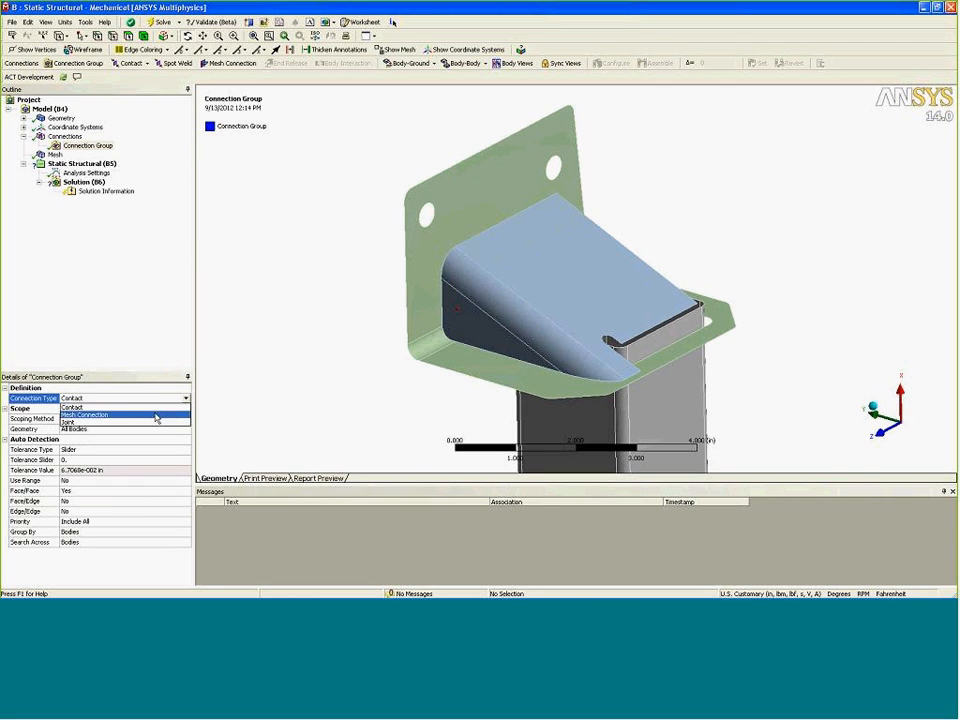
{"action": "left_click", "coordinate": [143, 419]}
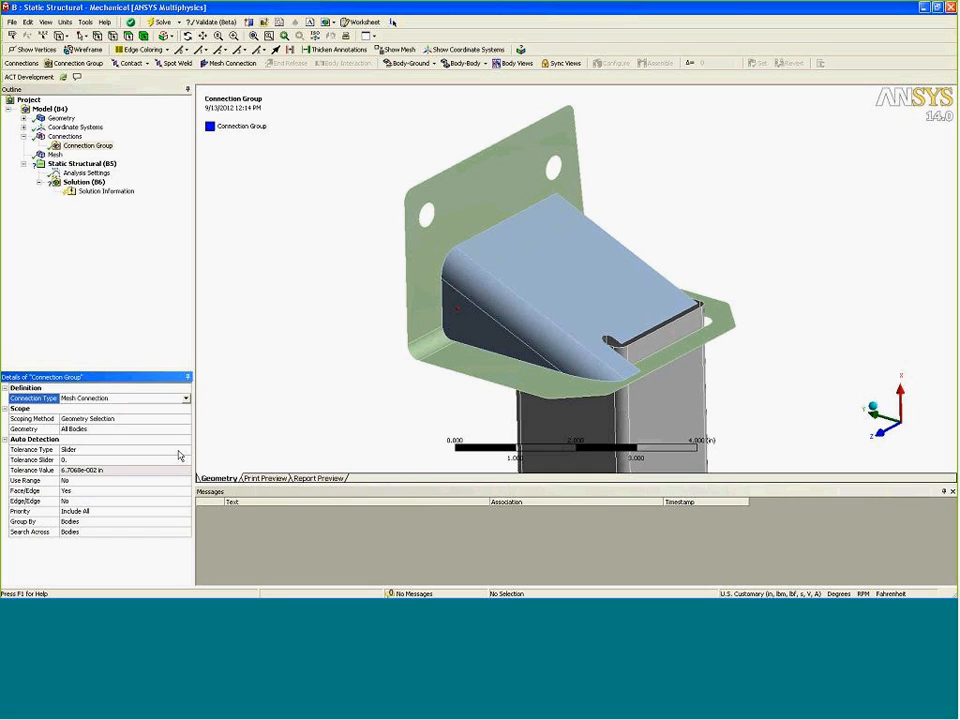
Define the connection group's auto-detection tolerance by value and set it to 0.2 in
{"action": "left_click", "coordinate": [179, 450]}
{"action": "left_click", "coordinate": [185, 450]}
{"action": "left_click", "coordinate": [131, 465]}
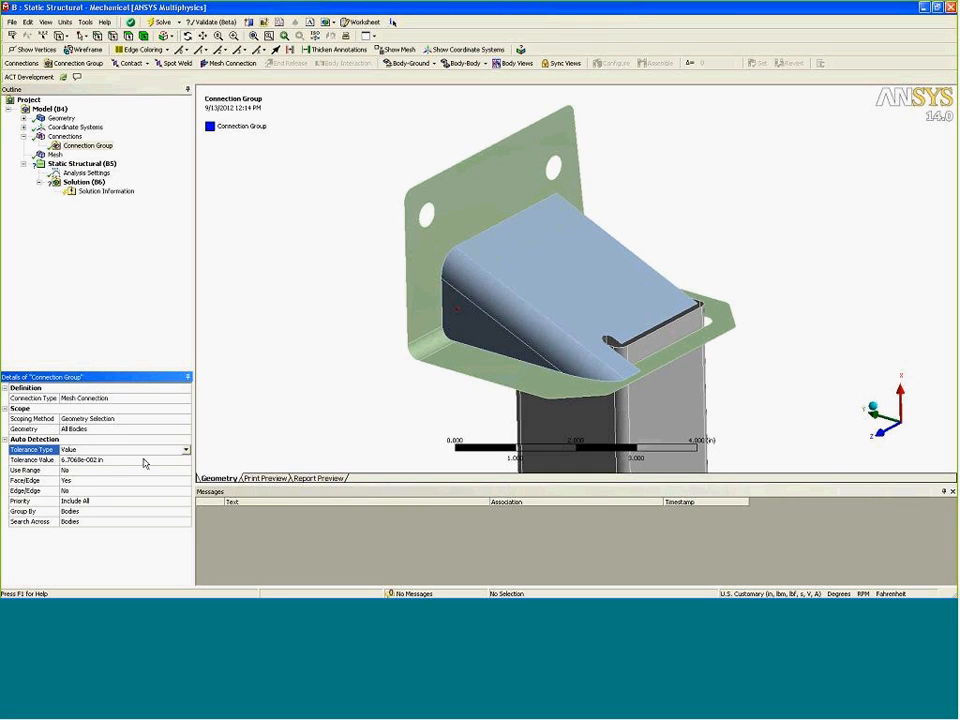
{"action": "left_click", "coordinate": [143, 458]}
{"action": "type", "text": "0.2"}
{"action": "key", "text": "Return"}
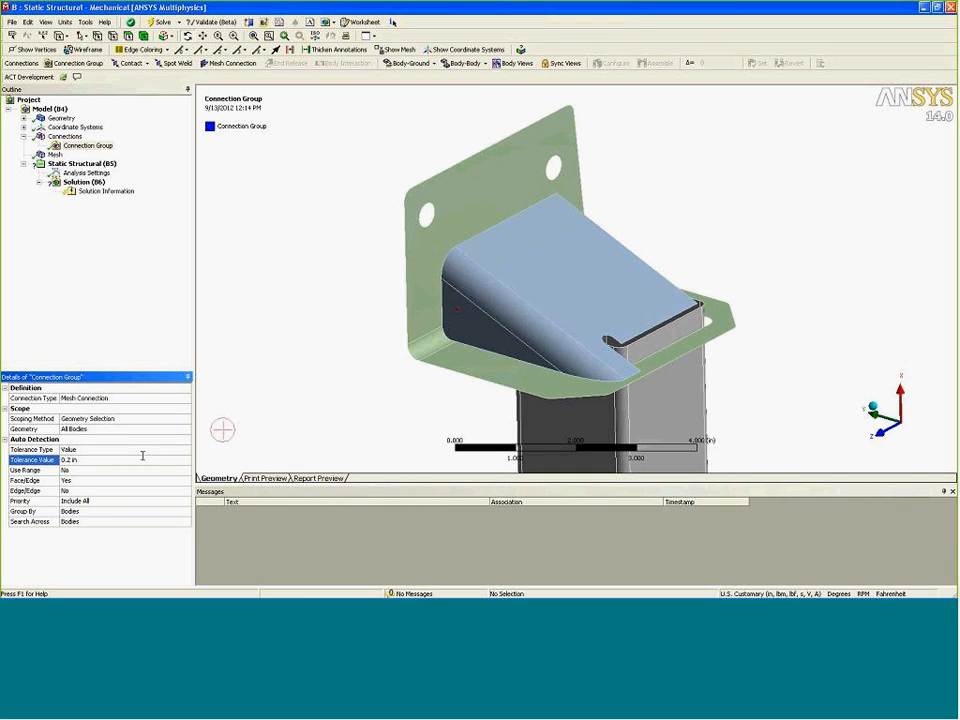
Inspect the gap between end cap and mounting plate, create the group's automatic mesh connections, and rename them based on definition
{"action": "left_click_drag", "start_coordinate": [433, 379], "coordinate": [521, 366]}
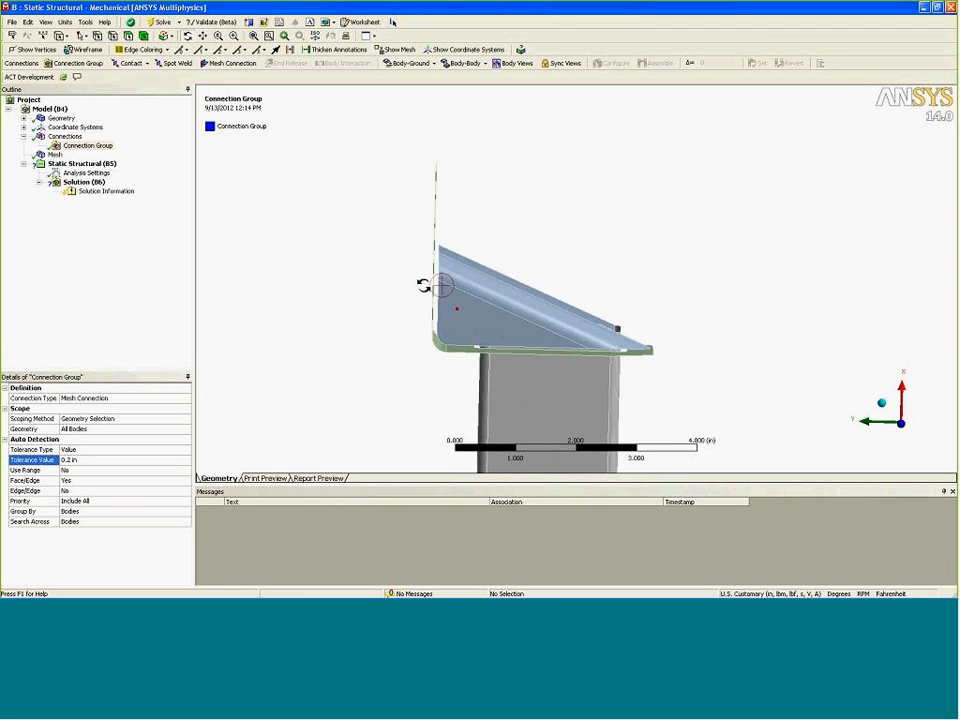
{"action": "scroll", "coordinate": [424, 290], "scroll_direction": "up", "scroll_amount": 3}
{"action": "scroll", "coordinate": [403, 302], "scroll_direction": "up", "scroll_amount": 4}
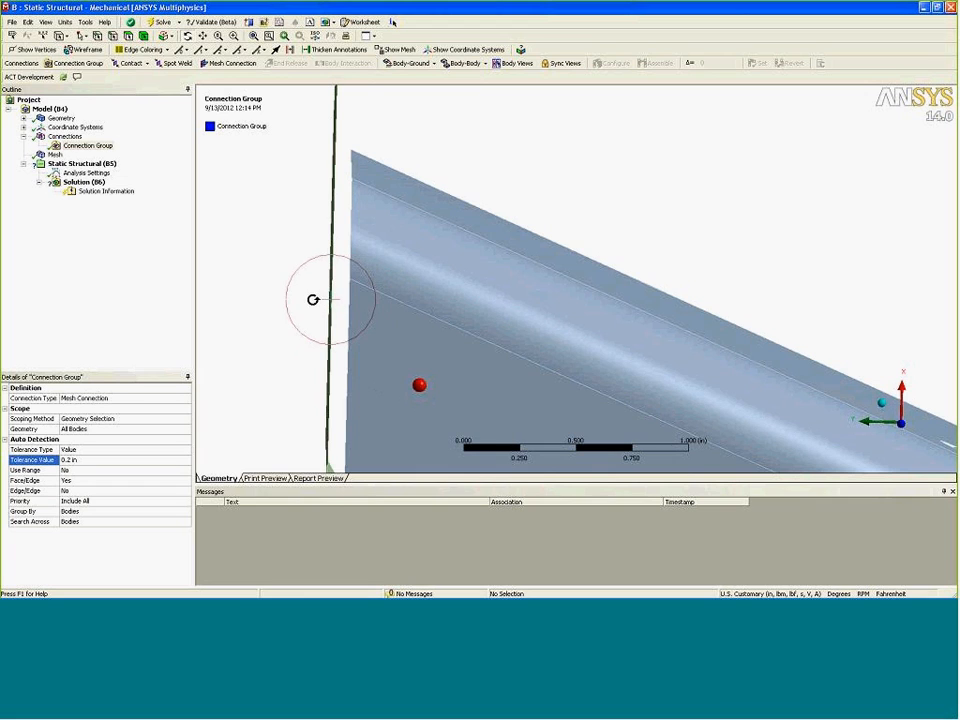
{"action": "scroll", "coordinate": [311, 297], "scroll_direction": "down", "scroll_amount": 4}
{"action": "left_click_drag", "start_coordinate": [325, 293], "coordinate": [396, 347]}
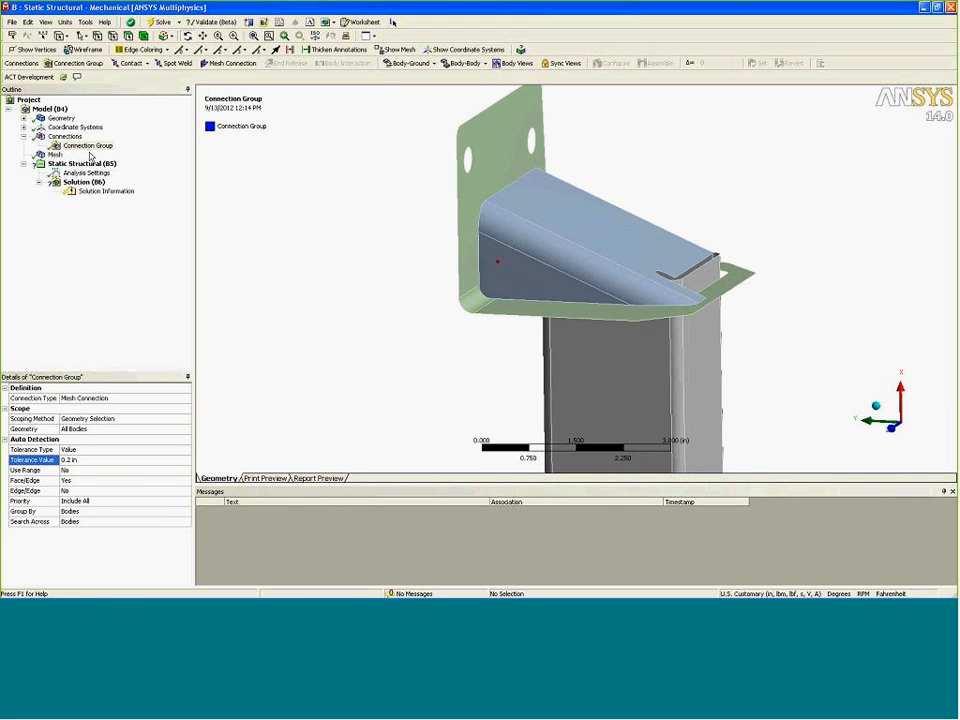
{"action": "right_click", "coordinate": [100, 149]}
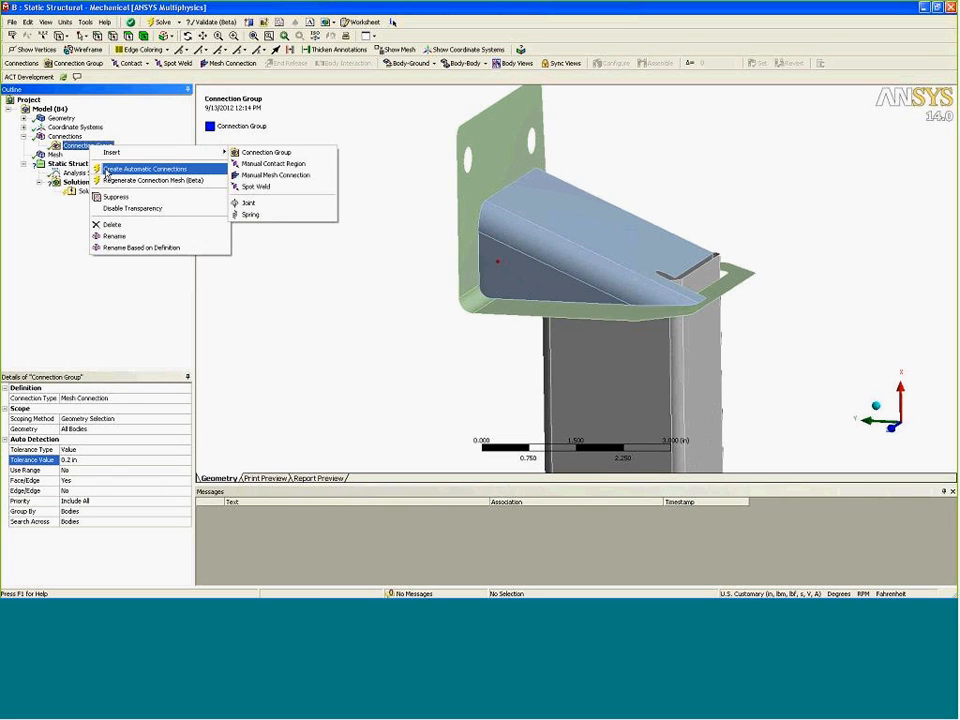
{"action": "left_click", "coordinate": [140, 169]}
{"action": "right_click", "coordinate": [88, 146]}
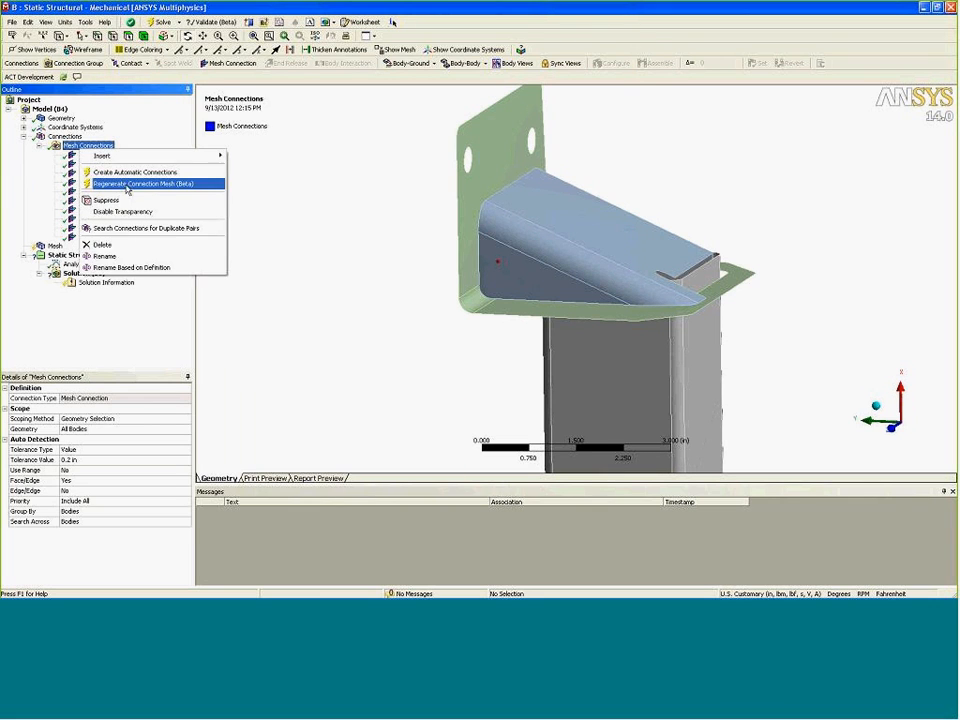
{"action": "left_click", "coordinate": [137, 268]}
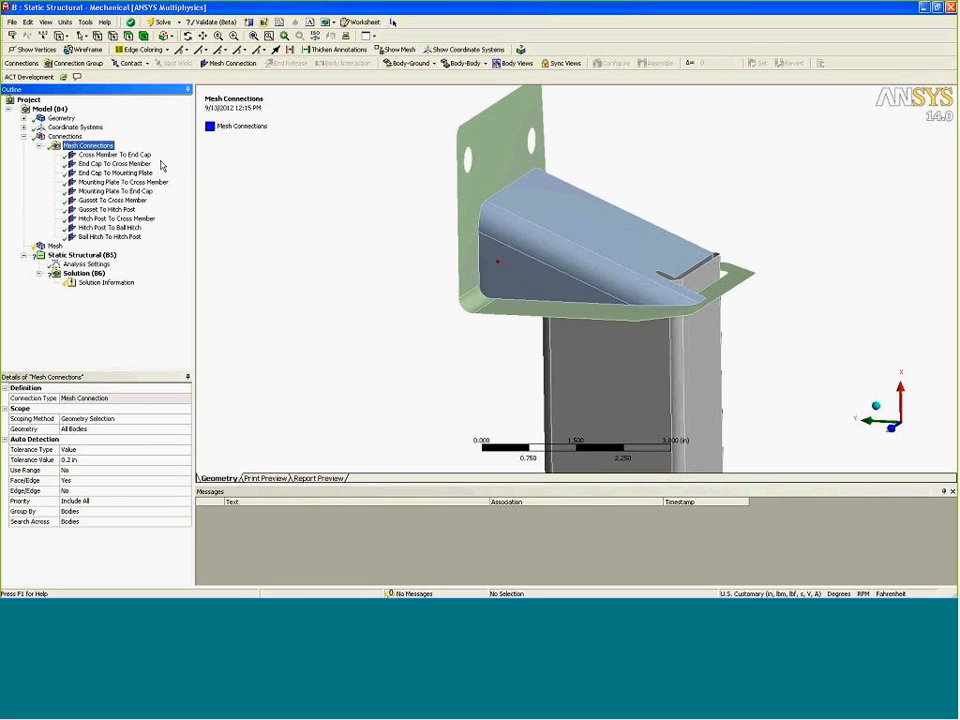
Examine the Cross Member To End Cap mesh connection, comparing its master face, slave edges and tolerance sphere from several angles
{"action": "key", "text": "Down"}
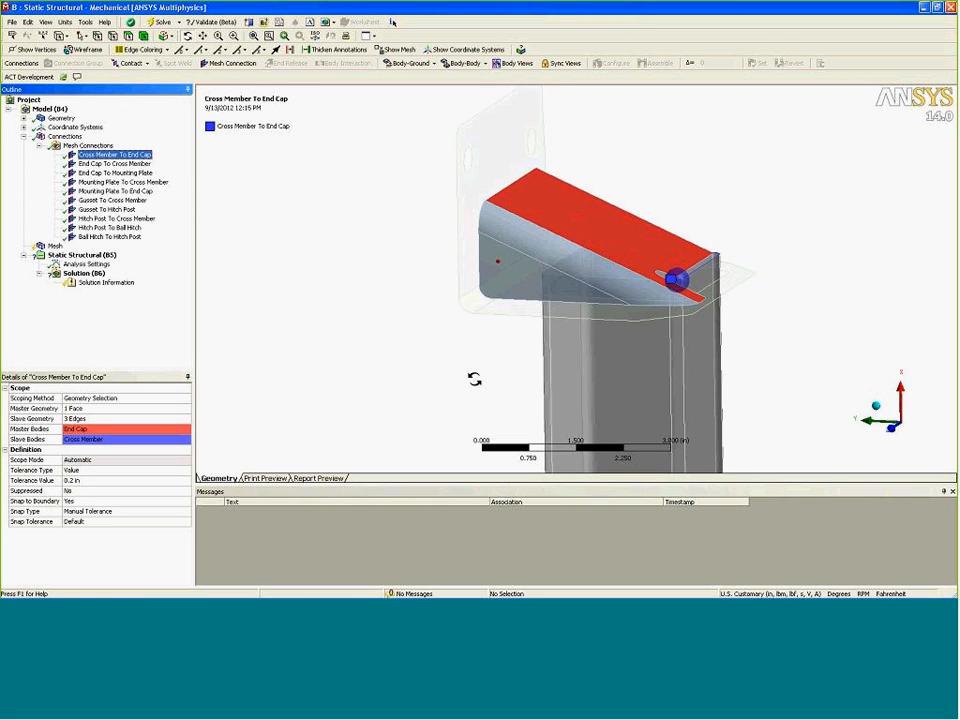
{"action": "left_click_drag", "start_coordinate": [480, 371], "coordinate": [424, 363]}
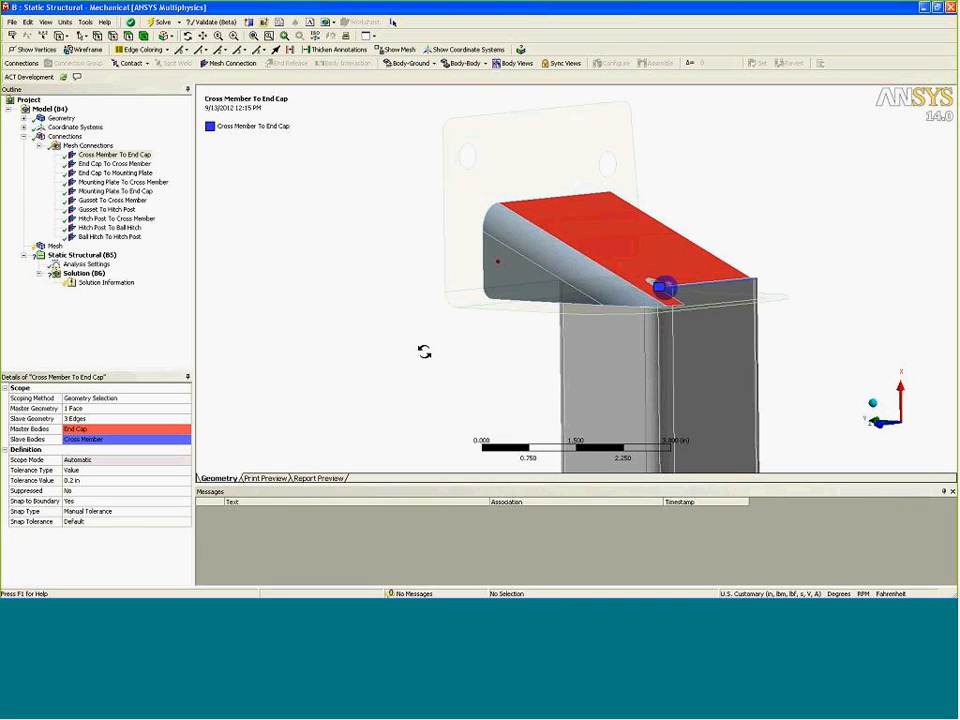
{"action": "left_click_drag", "start_coordinate": [480, 354], "coordinate": [392, 339]}
{"action": "scroll", "coordinate": [391, 346], "scroll_direction": "up", "scroll_amount": 3}
{"action": "scroll", "coordinate": [391, 346], "scroll_direction": "up", "scroll_amount": 3}
{"action": "middle_click_drag", "start_coordinate": [422, 300], "coordinate": [391, 397], "text": "ctrl"}
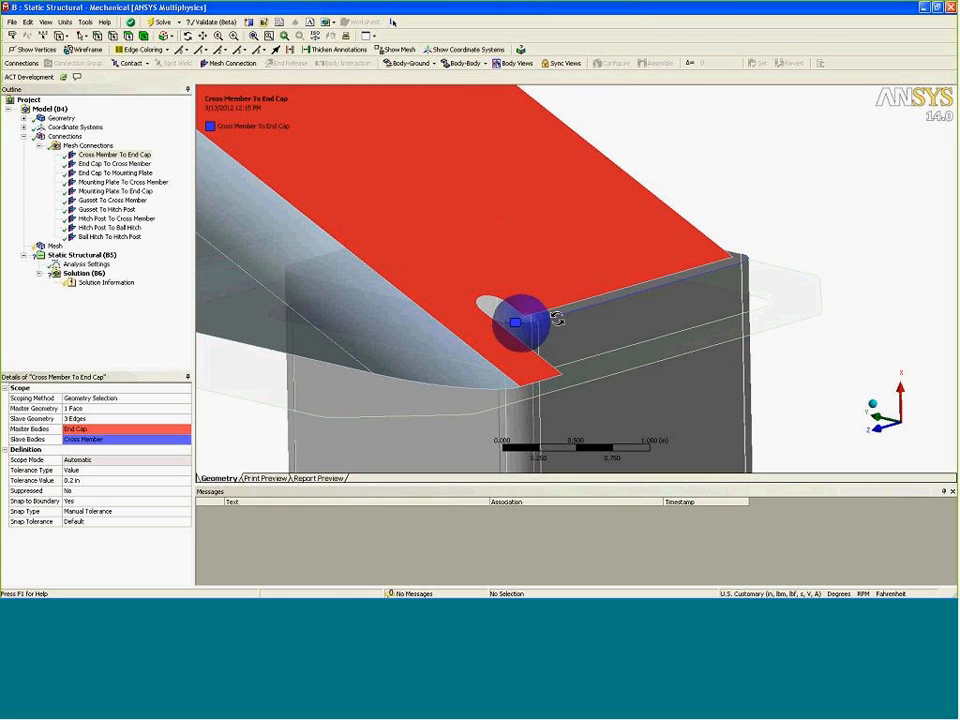
{"action": "middle_click_drag", "start_coordinate": [505, 362], "coordinate": [583, 350]}
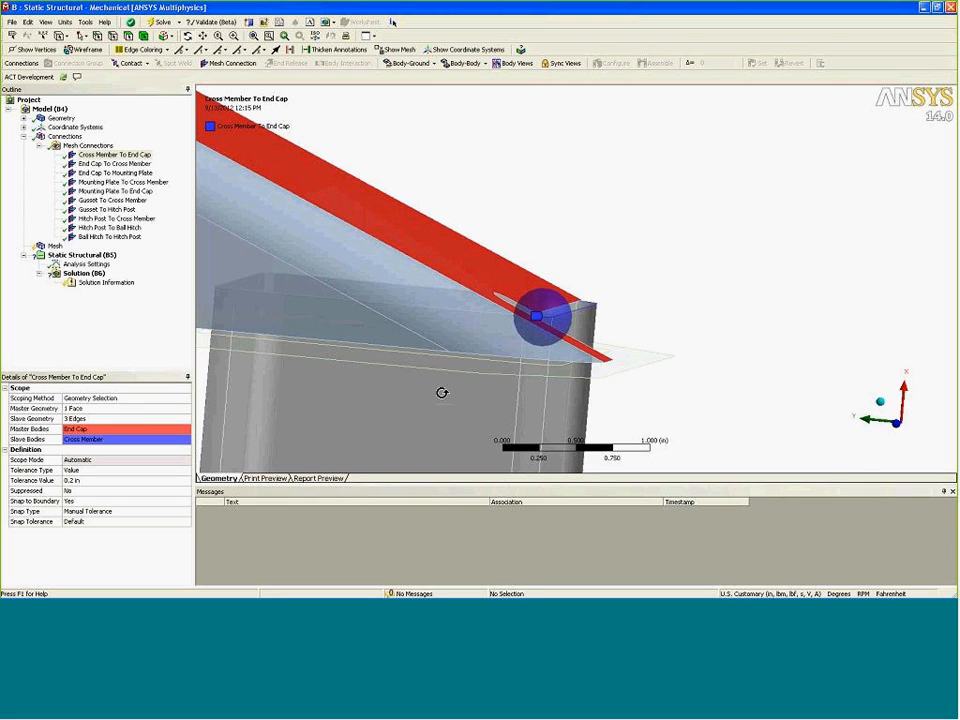
{"action": "scroll", "coordinate": [563, 333], "scroll_direction": "up", "scroll_amount": 5}
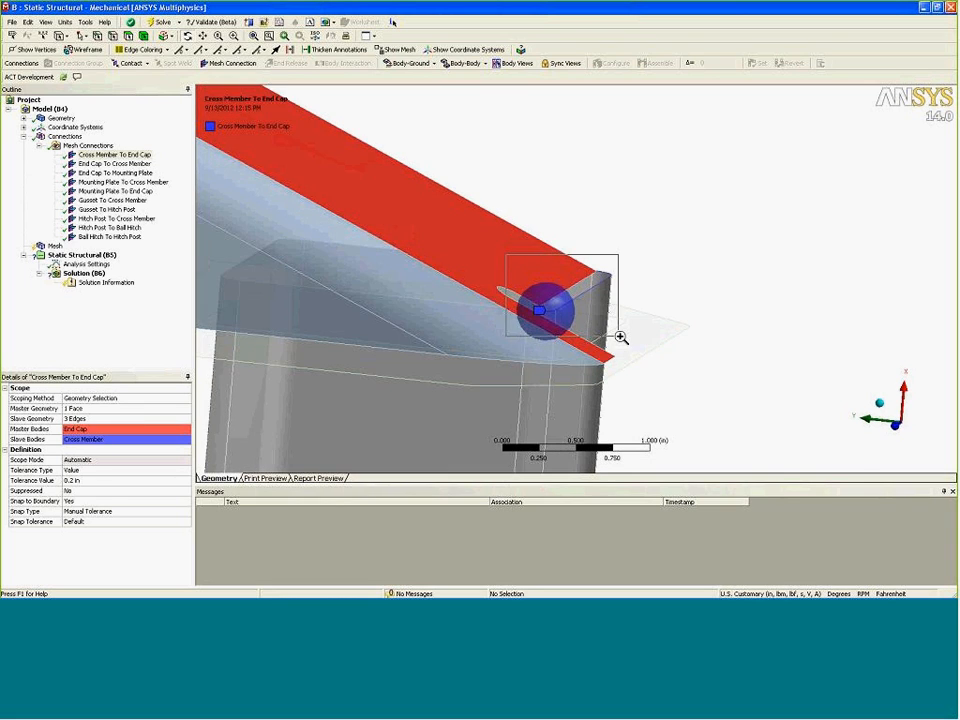
{"action": "scroll", "coordinate": [544, 378], "scroll_direction": "down", "scroll_amount": 3}
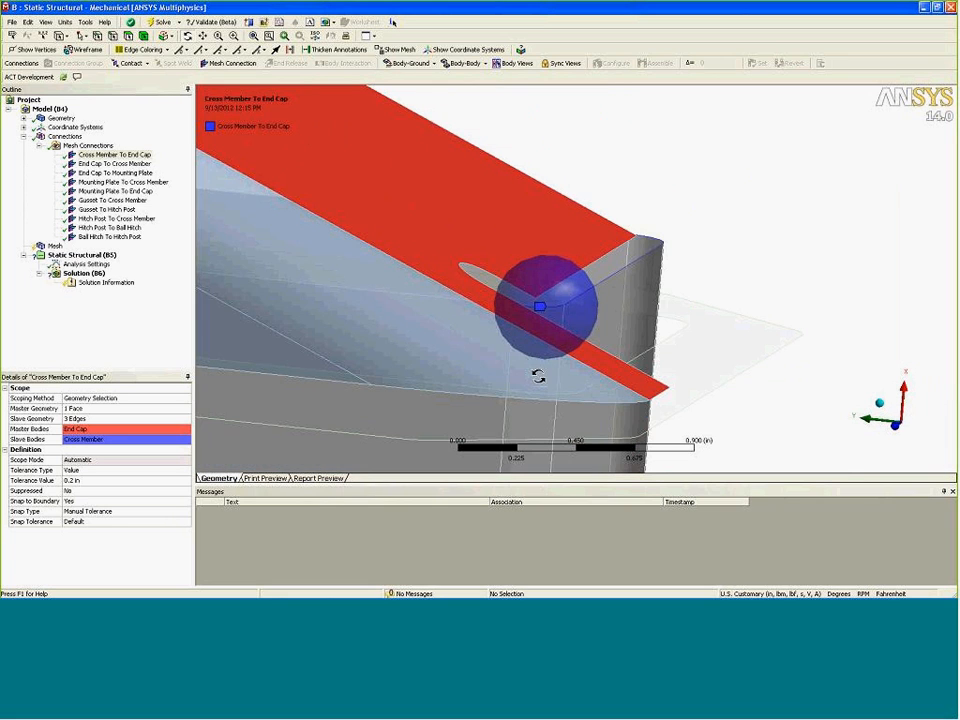
{"action": "left_click_drag", "start_coordinate": [592, 291], "coordinate": [515, 326]}
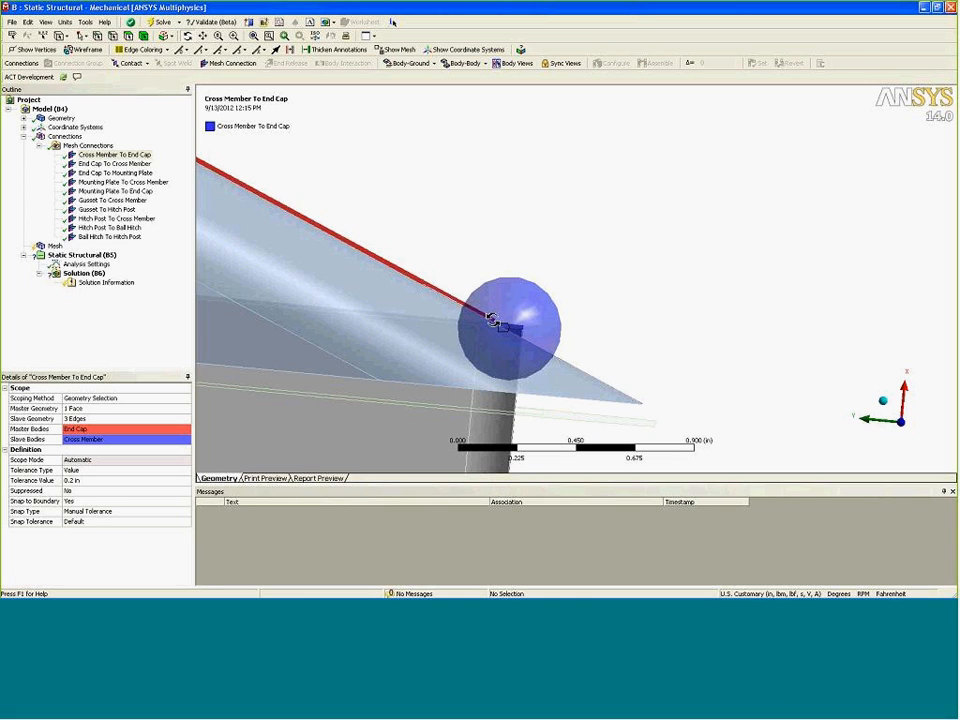
{"action": "mouse_move", "coordinate": [522, 328]}
{"action": "left_mouse_down"}
{"action": "mouse_move", "coordinate": [465, 339]}
{"action": "mouse_move", "coordinate": [531, 316]}
{"action": "left_mouse_up"}
{"action": "scroll", "coordinate": [531, 316], "scroll_direction": "down", "scroll_amount": 5}
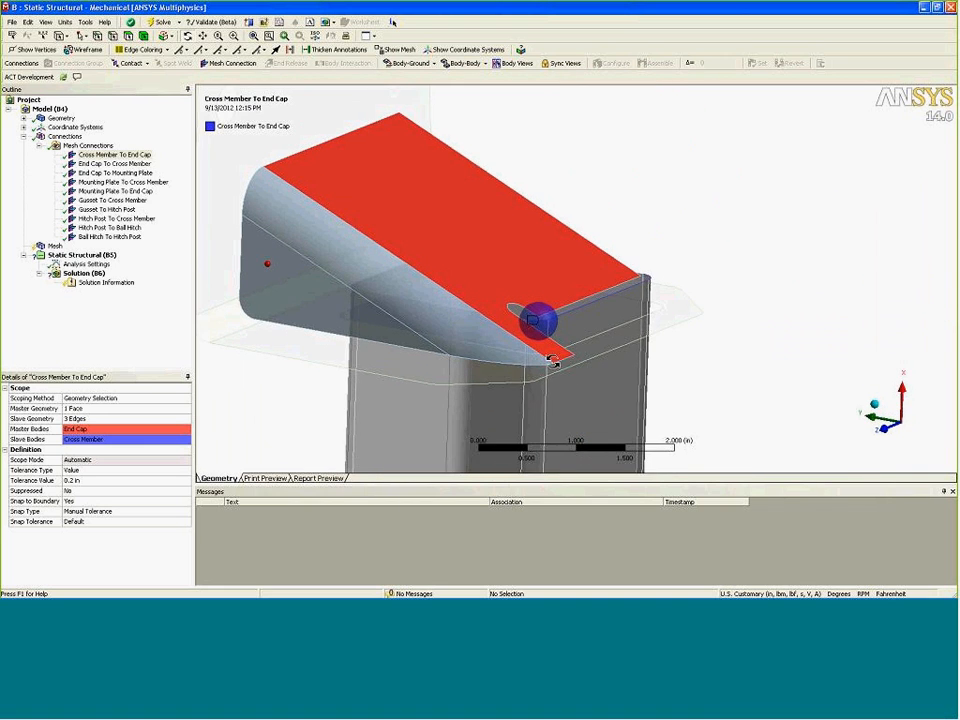
Delete the Cross Member To End Cap mesh connection and inspect the End Cap To Cross Member connection up close
{"action": "left_click", "coordinate": [139, 164]}
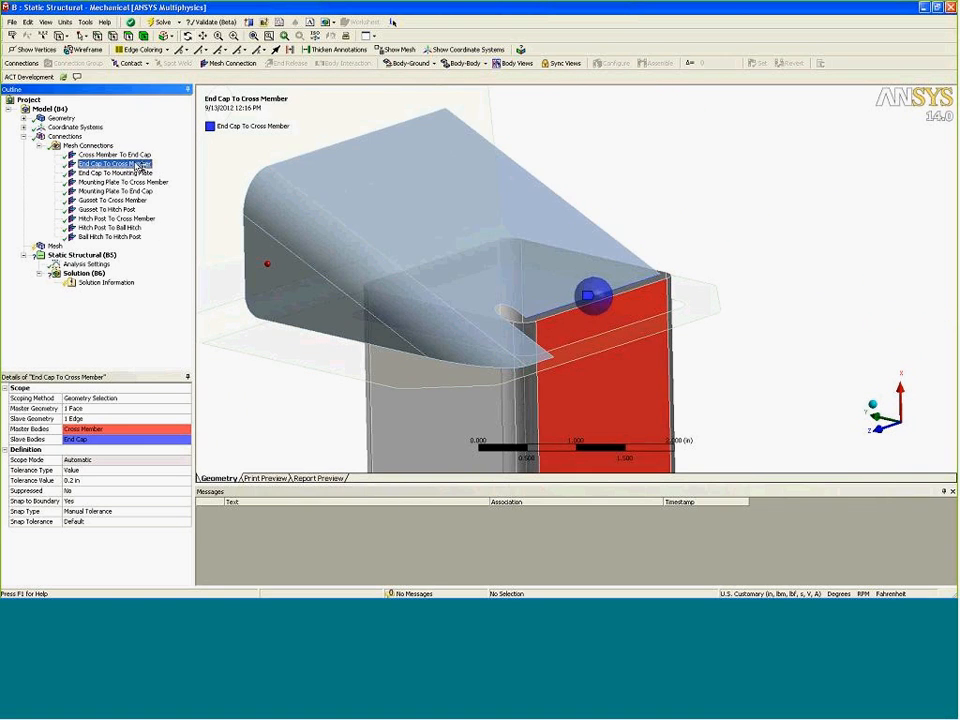
{"action": "left_click", "coordinate": [112, 156]}
{"action": "key", "text": "Delete"}
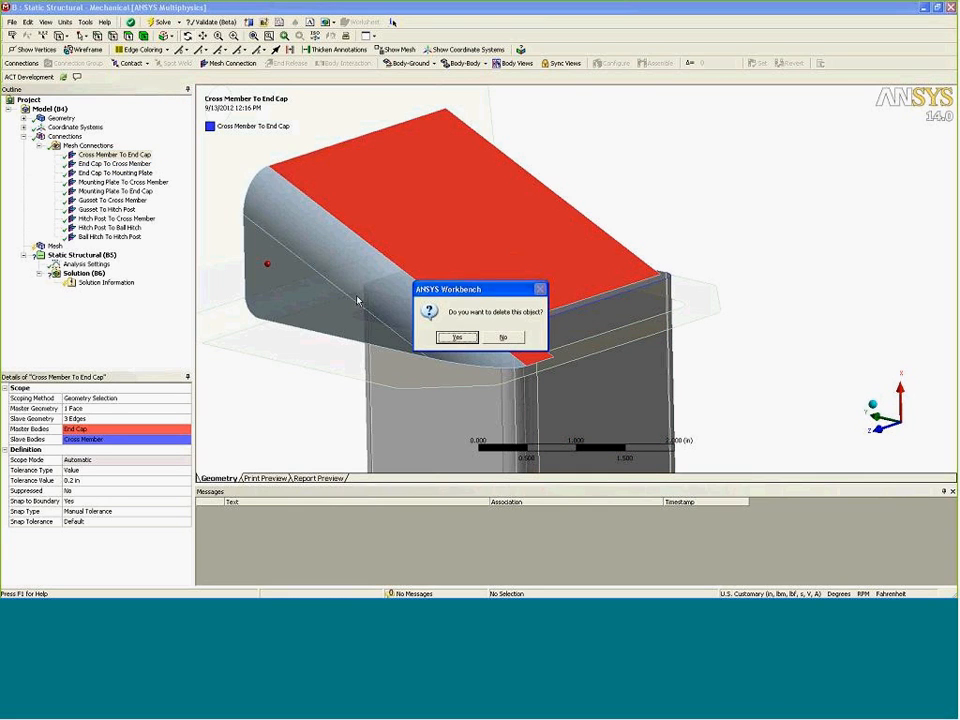
{"action": "left_click", "coordinate": [456, 336]}
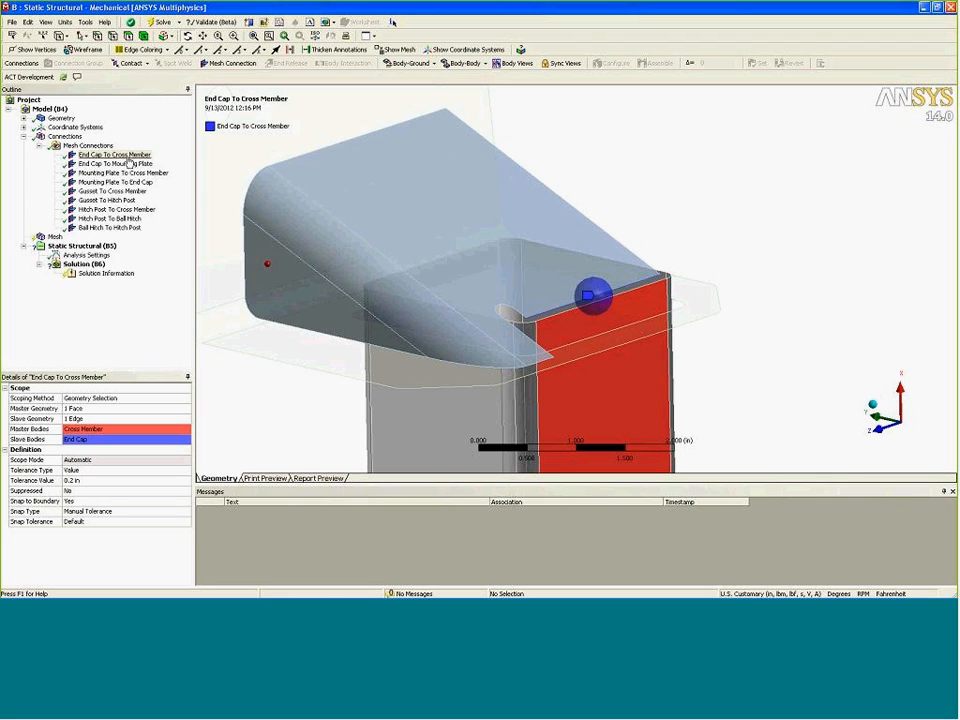
{"action": "left_click", "coordinate": [127, 157]}
{"action": "left_click_drag", "start_coordinate": [541, 364], "coordinate": [530, 310]}
{"action": "right_click_drag", "start_coordinate": [469, 234], "coordinate": [685, 363]}
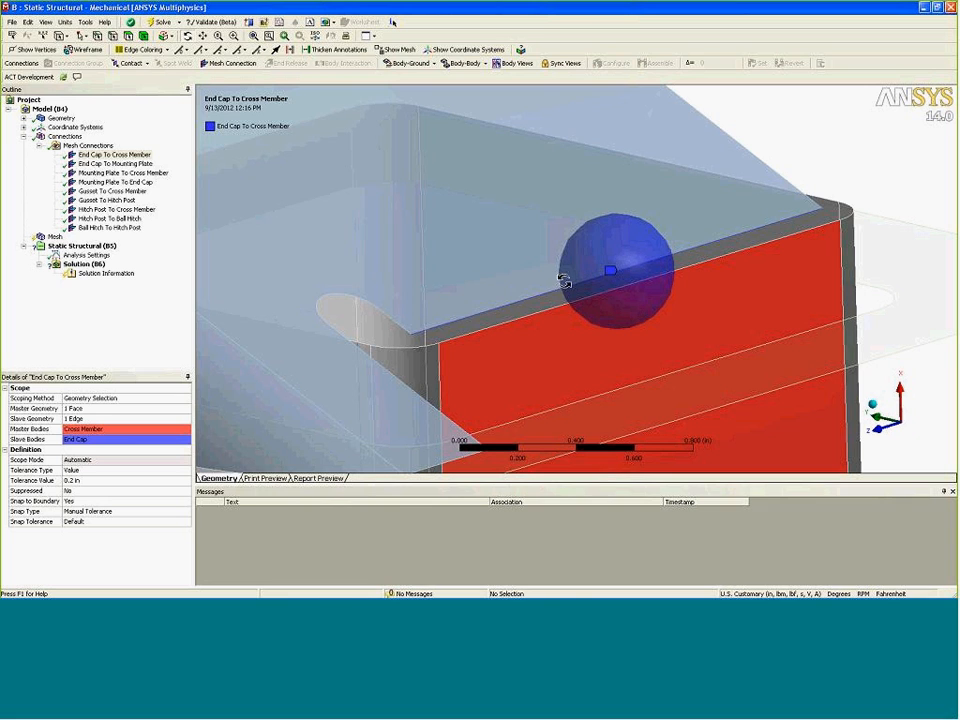
{"action": "key", "text": "F7"}
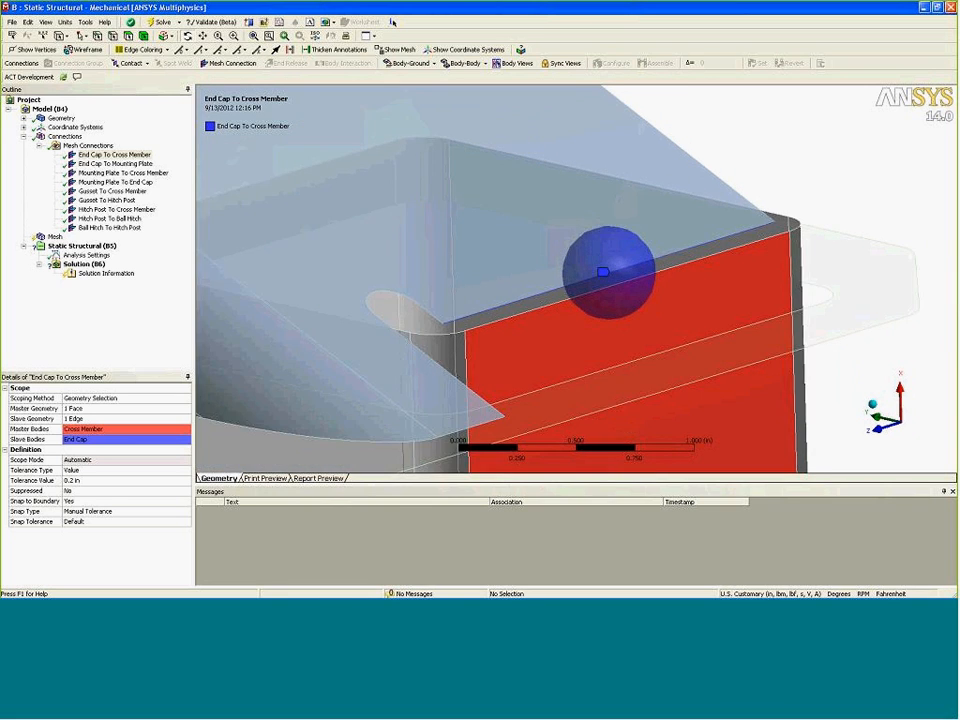
Add the mounting plate's curved bend face to the master geometry of the End Cap To Mounting Plate connection
{"action": "left_click", "coordinate": [117, 165]}
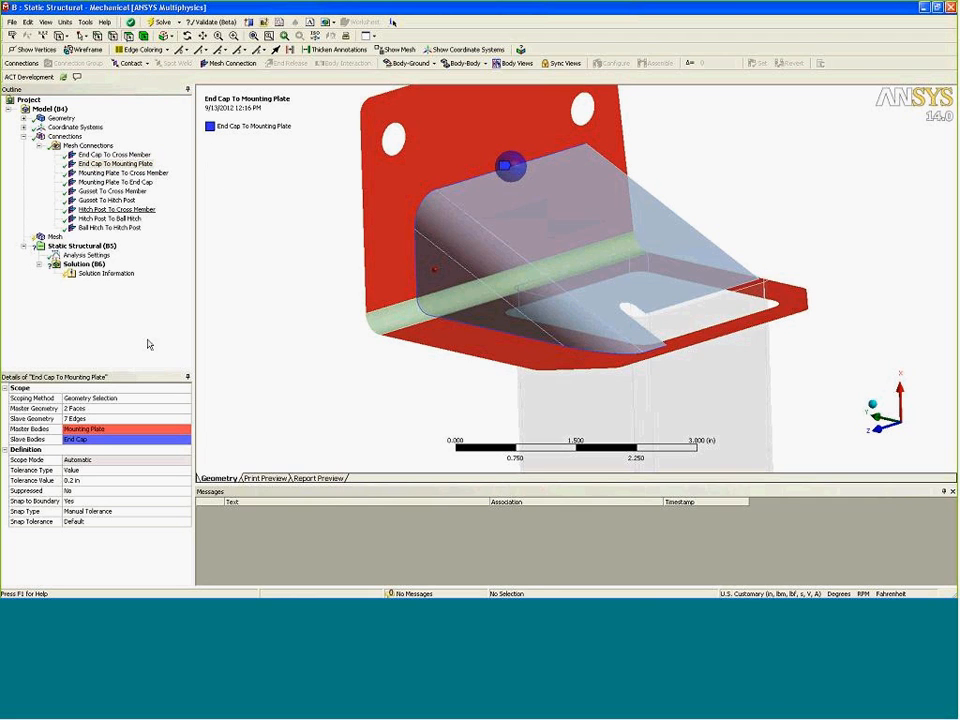
{"action": "left_click", "coordinate": [110, 408]}
{"action": "left_click", "coordinate": [393, 322], "text": "ctrl"}
{"action": "left_click", "coordinate": [93, 408]}
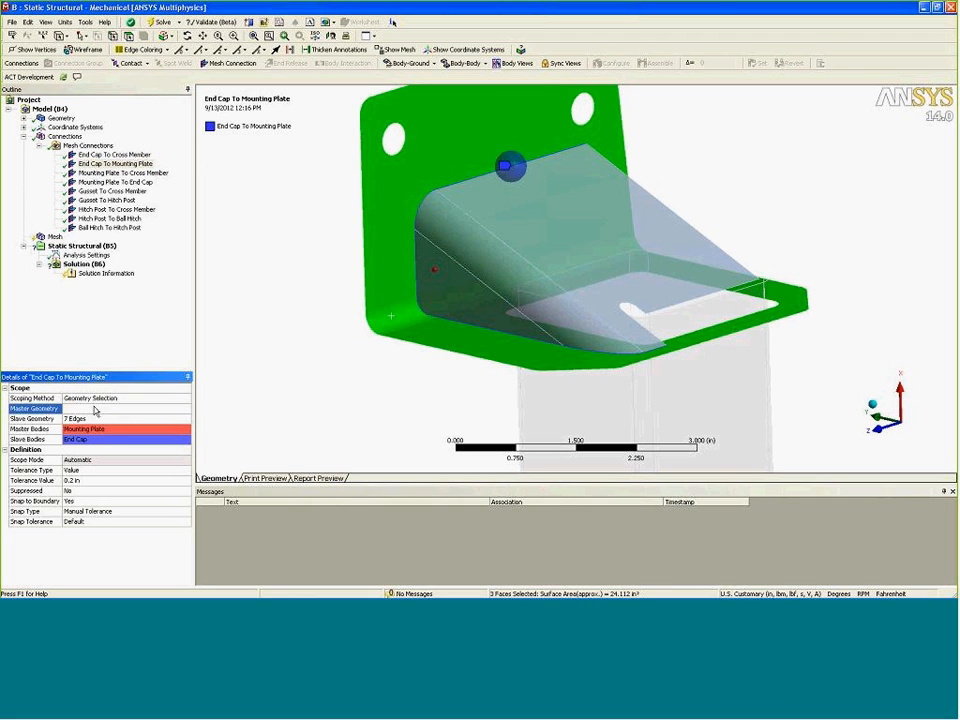
Extend the slave geometry of the Mounting Plate To Cross Member connection with Extend to Limits to include the cutout's rounded corner edges
{"action": "scroll", "coordinate": [420, 348], "scroll_direction": "down", "scroll_amount": 4}
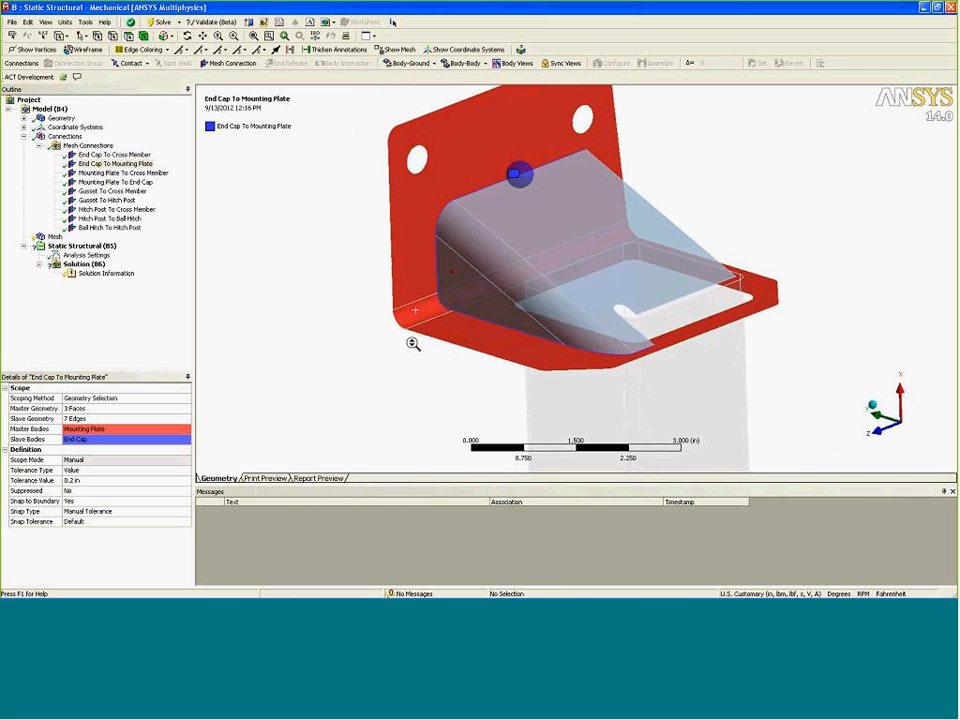
{"action": "left_click", "coordinate": [113, 172]}
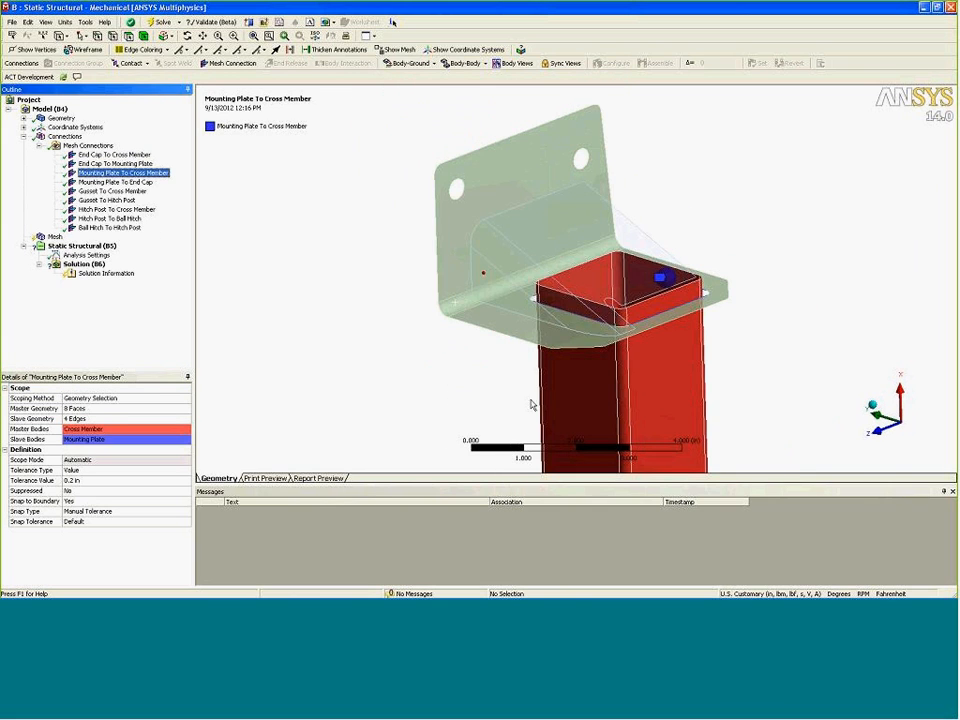
{"action": "middle_click_drag", "start_coordinate": [531, 404], "coordinate": [425, 404], "text": "ctrl"}
{"action": "right_click_drag", "start_coordinate": [392, 223], "coordinate": [640, 381]}
{"action": "scroll", "coordinate": [651, 401], "scroll_direction": "up", "scroll_amount": 1}
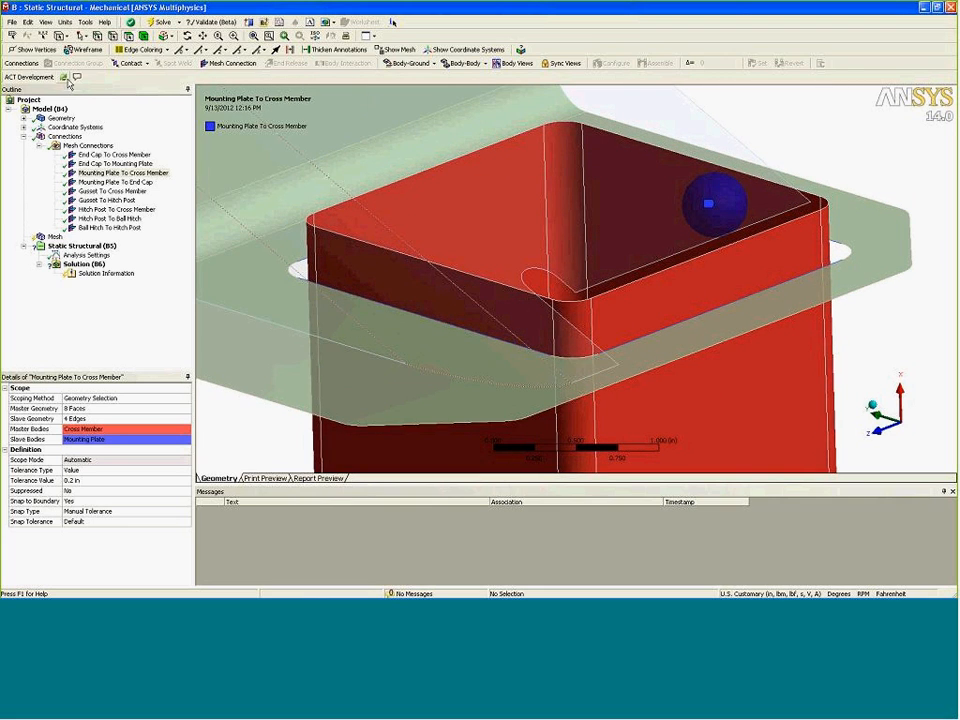
{"action": "left_click", "coordinate": [662, 329]}
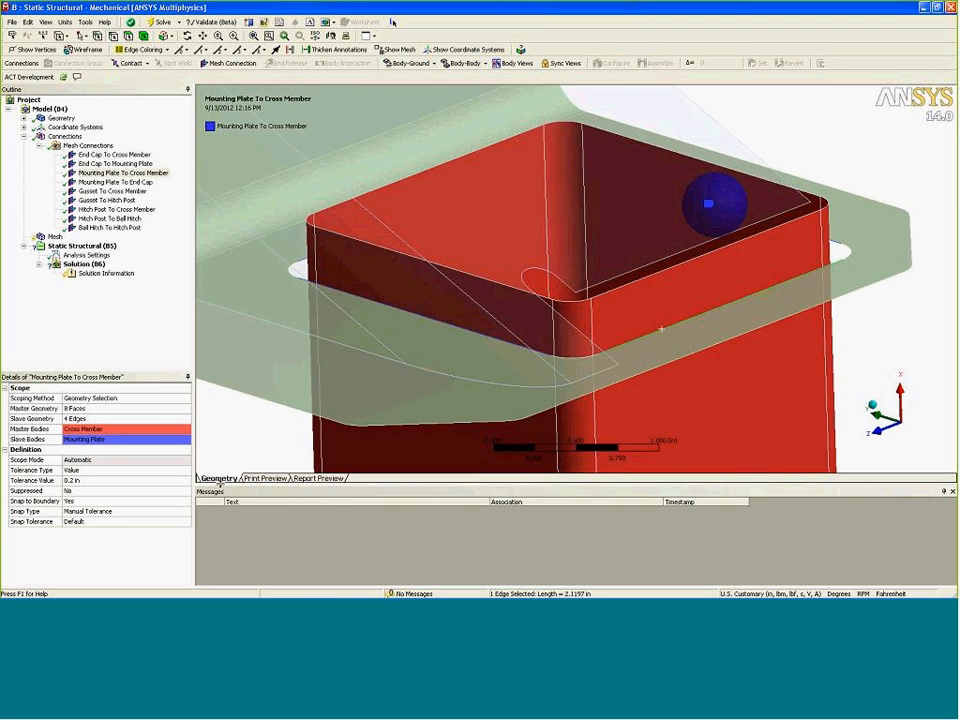
{"action": "left_click", "coordinate": [82, 418]}
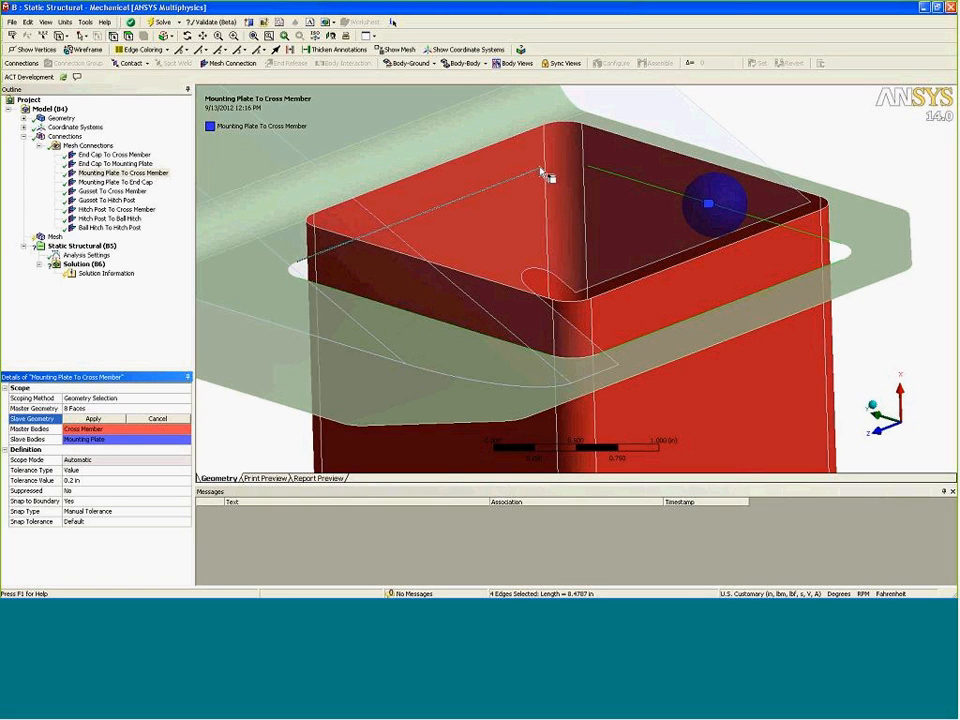
{"action": "left_click", "coordinate": [163, 36]}
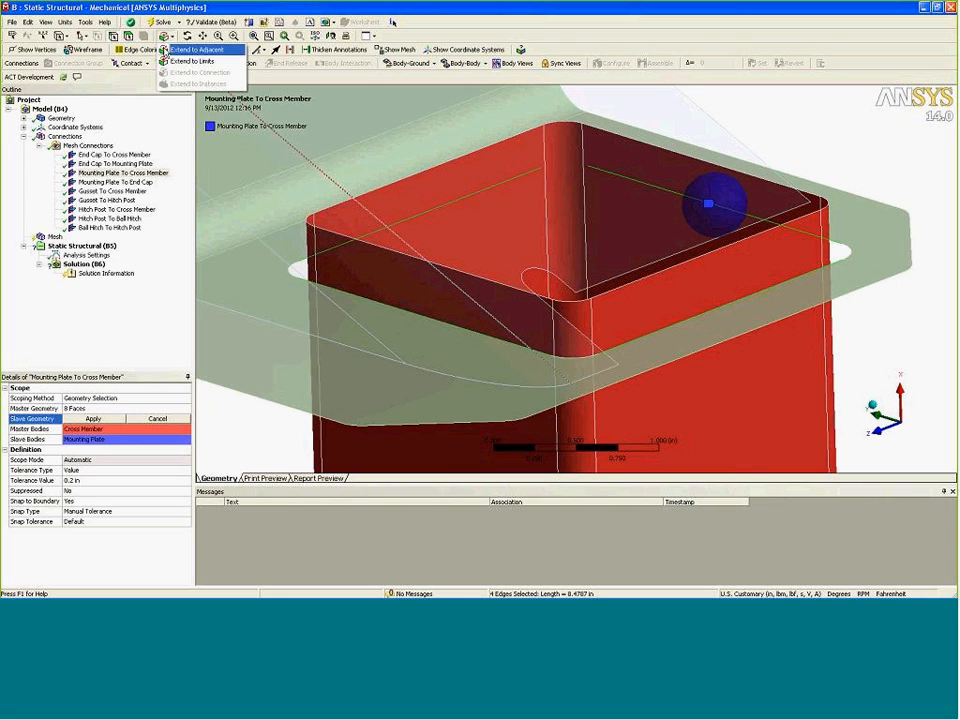
{"action": "left_click", "coordinate": [193, 63]}
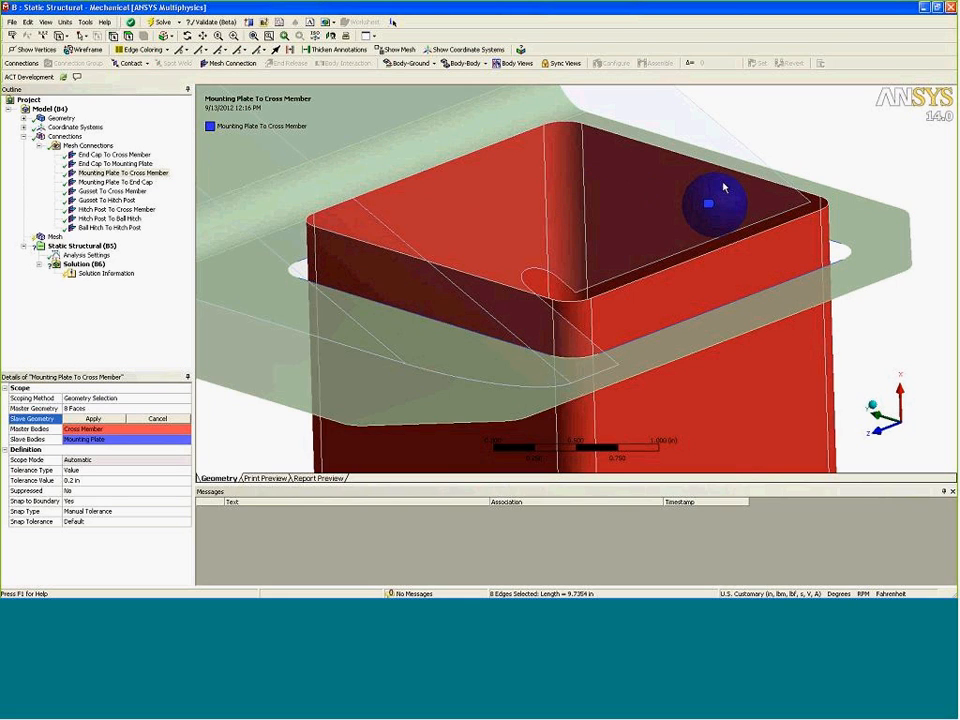
{"action": "left_click", "coordinate": [90, 418]}
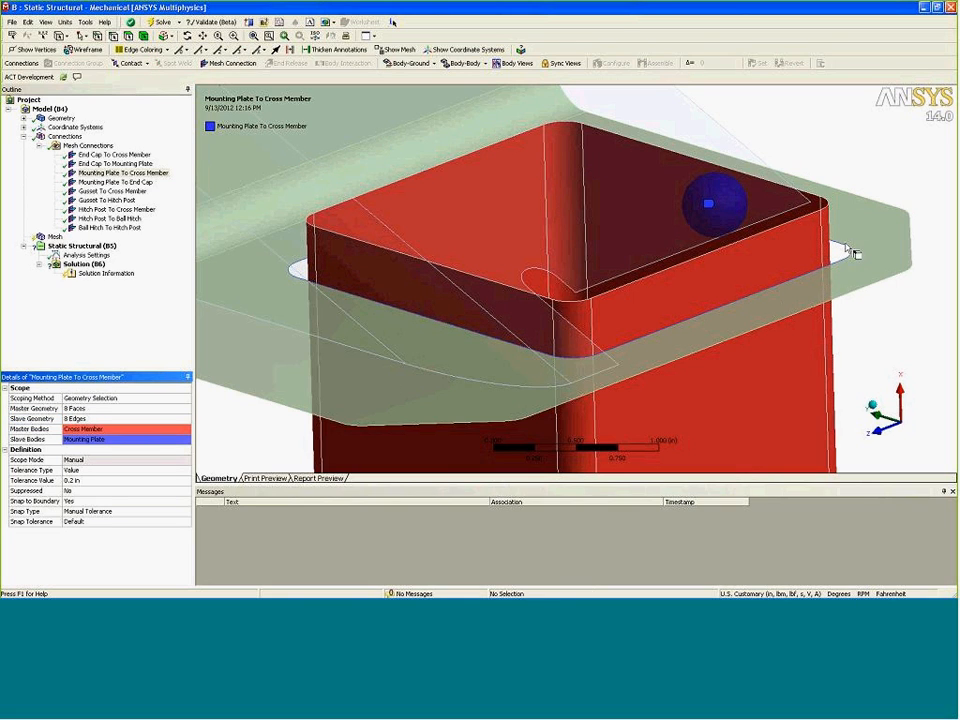
{"action": "scroll", "coordinate": [681, 336], "scroll_direction": "down", "scroll_amount": 5}
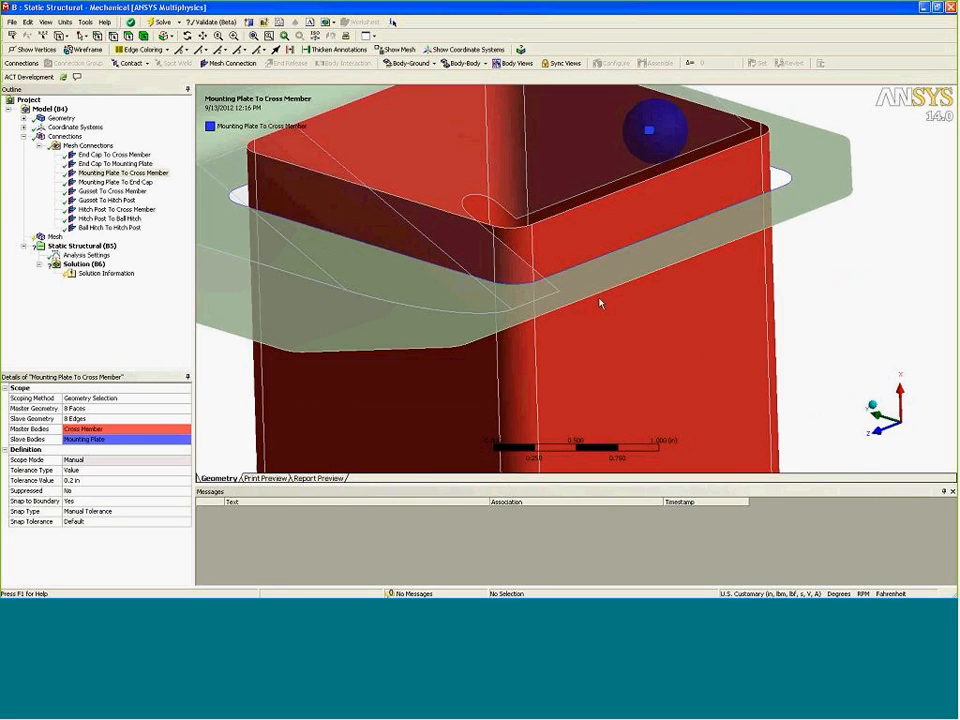
Check the single slave edge of the Mounting Plate To End Cap mesh connection and delete that connection
{"action": "middle_click_drag", "start_coordinate": [594, 298], "coordinate": [229, 258]}
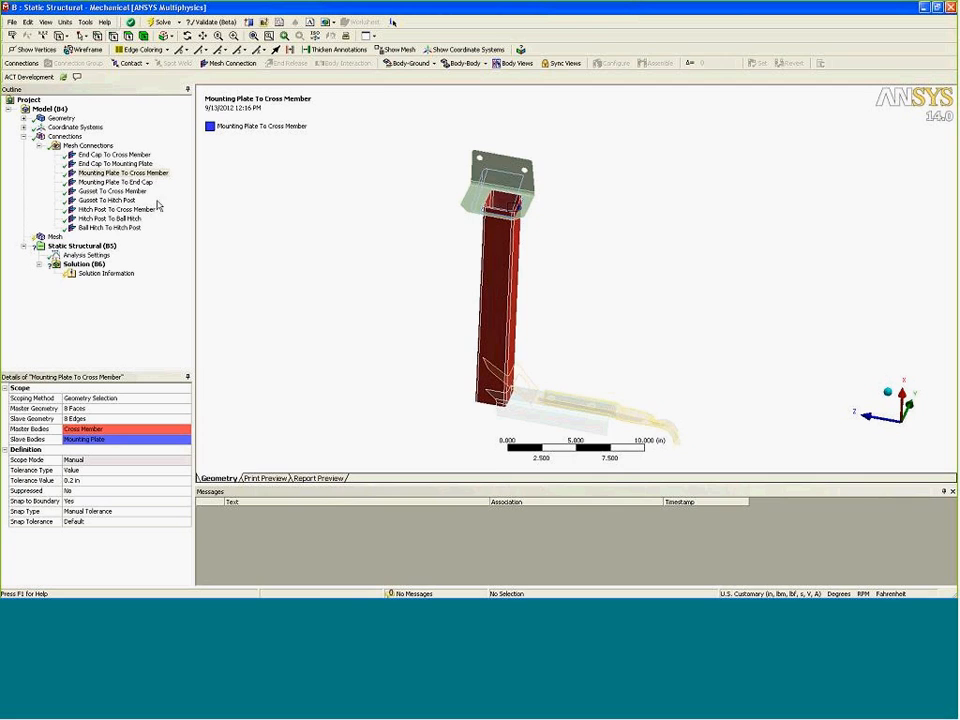
{"action": "left_click", "coordinate": [115, 182]}
{"action": "right_click_drag", "start_coordinate": [414, 154], "coordinate": [549, 249]}
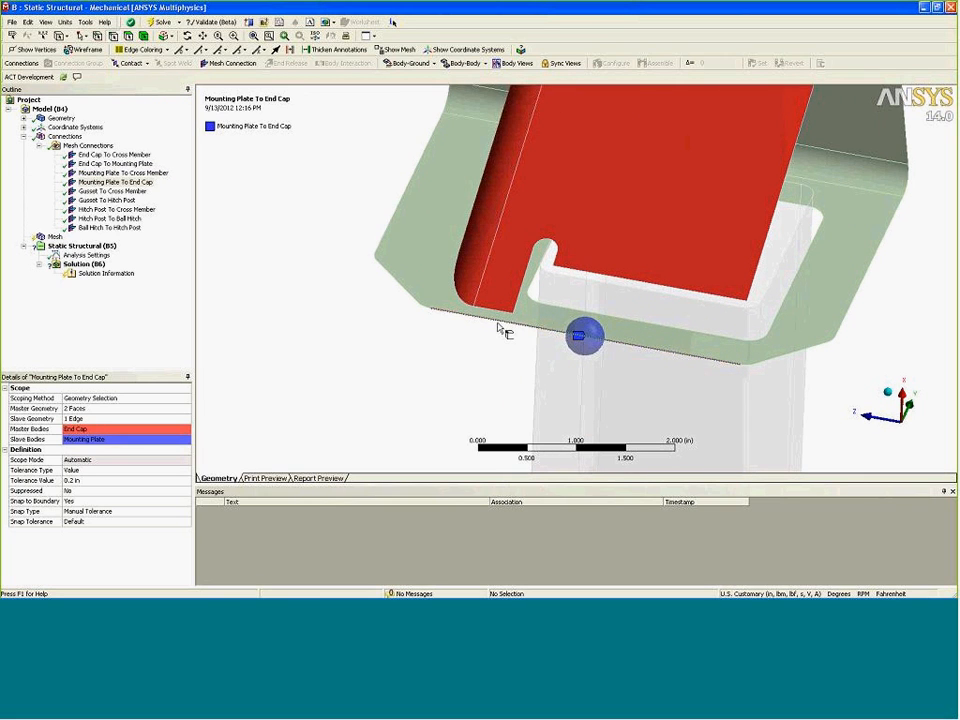
{"action": "left_click", "coordinate": [115, 182]}
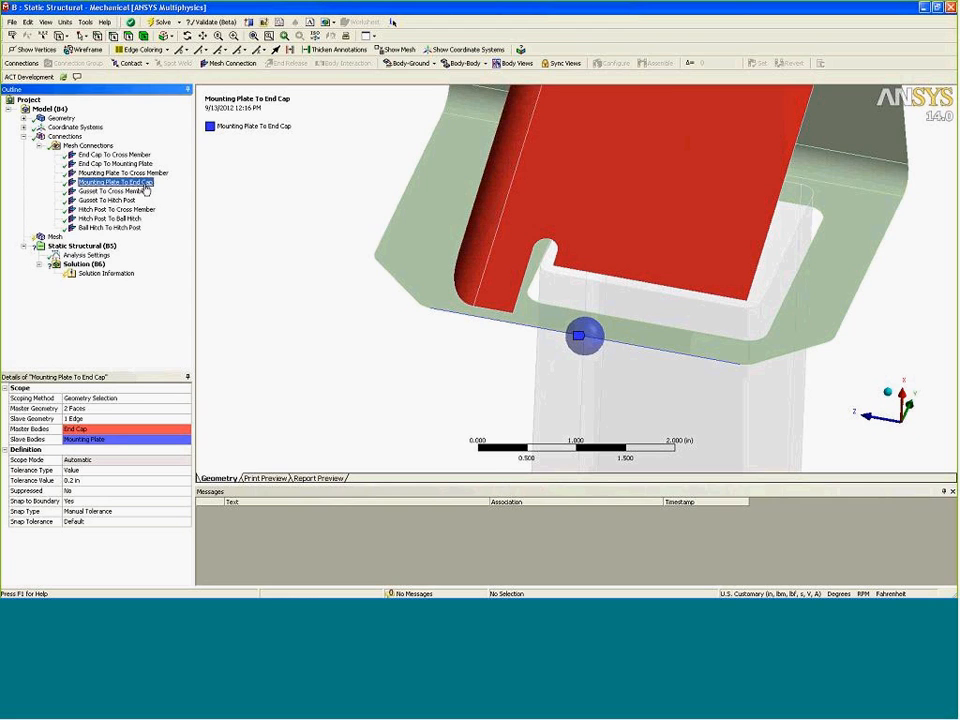
{"action": "key", "text": "Delete"}
{"action": "left_click", "coordinate": [457, 337]}
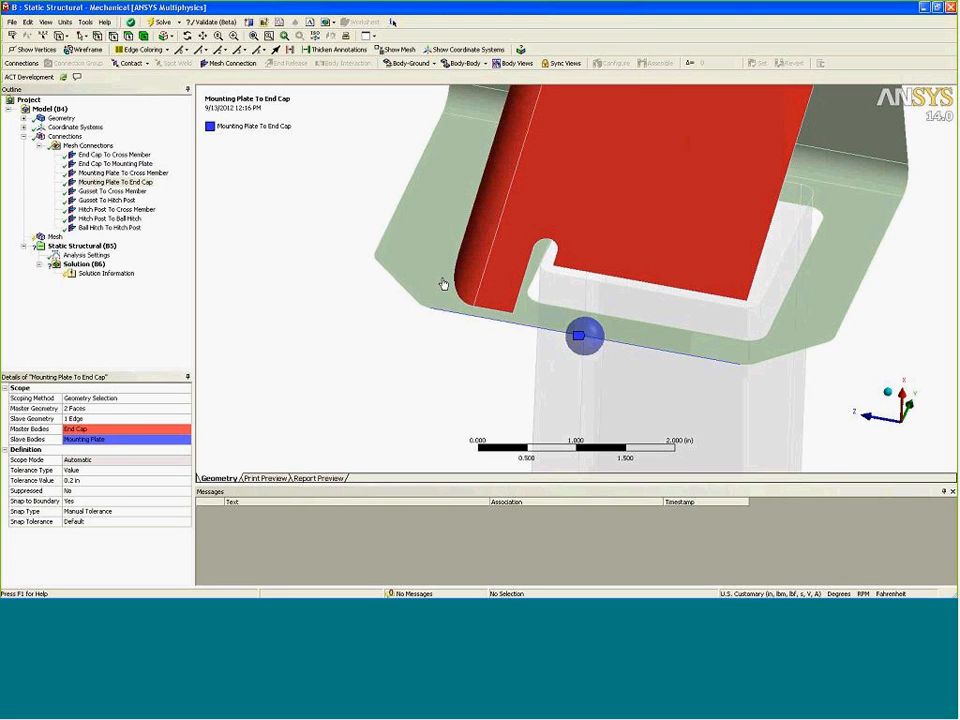
Review the Gusset To Cross Member and Gusset To Hitch Post mesh connections, checking the gusset edge and tolerance sphere at the hitch post
{"action": "left_click", "coordinate": [134, 181]}
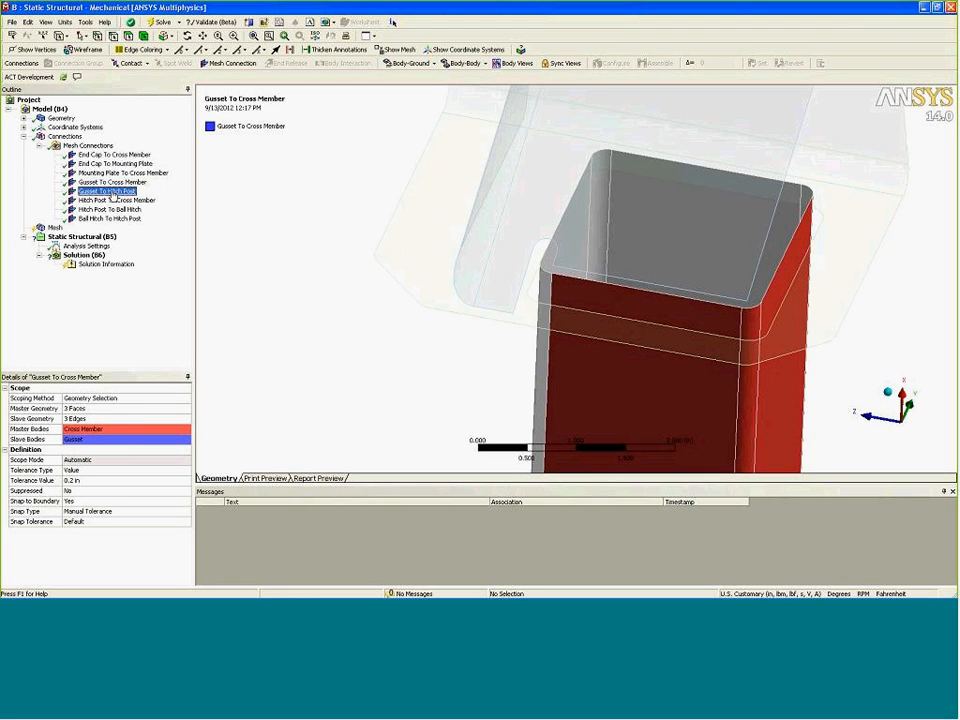
{"action": "left_click", "coordinate": [107, 191]}
{"action": "middle_click_drag", "start_coordinate": [562, 407], "coordinate": [394, 268], "text": "ctrl"}
{"action": "scroll", "coordinate": [394, 268], "scroll_direction": "down", "scroll_amount": 5}
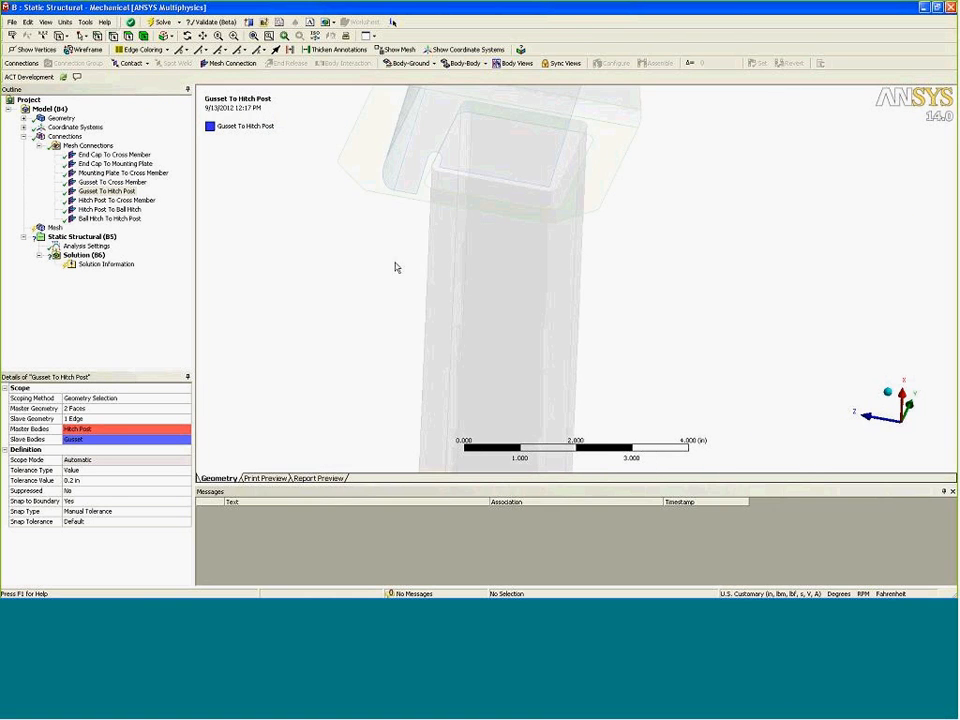
{"action": "middle_click_drag", "start_coordinate": [568, 400], "coordinate": [487, 60], "text": "ctrl"}
{"action": "right_click_drag", "start_coordinate": [418, 296], "coordinate": [574, 438]}
{"action": "middle_click_drag", "start_coordinate": [589, 393], "coordinate": [625, 343]}
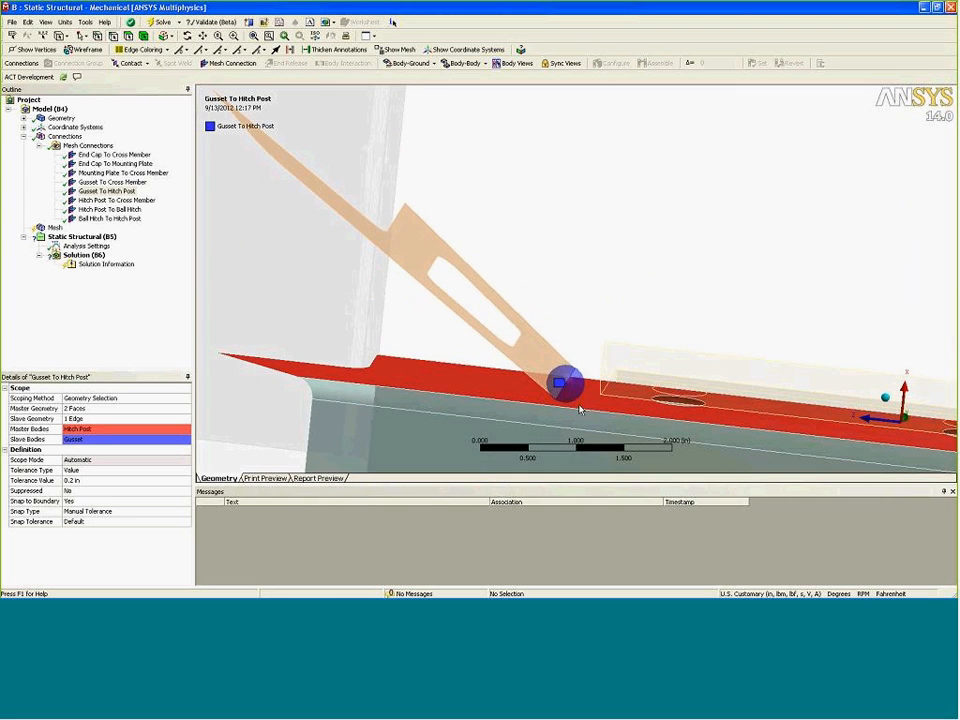
{"action": "middle_click_drag", "start_coordinate": [579, 406], "coordinate": [554, 400]}
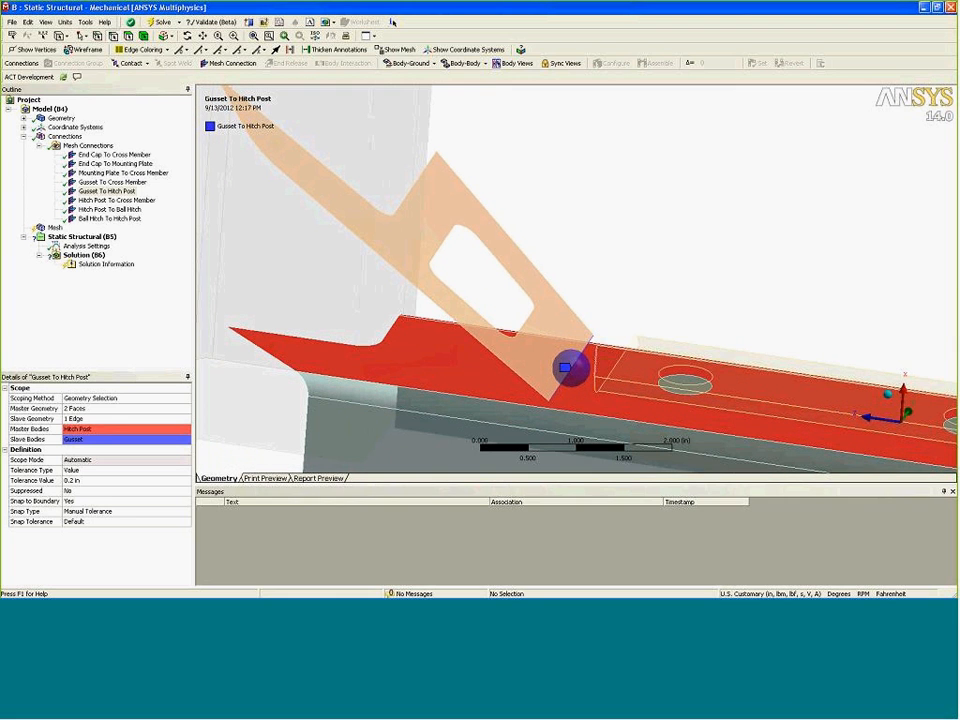
Review the master faces and slave edges of the Hitch Post To Cross Member and Hitch Post To Ball Hitch connections
{"action": "left_click", "coordinate": [140, 202]}
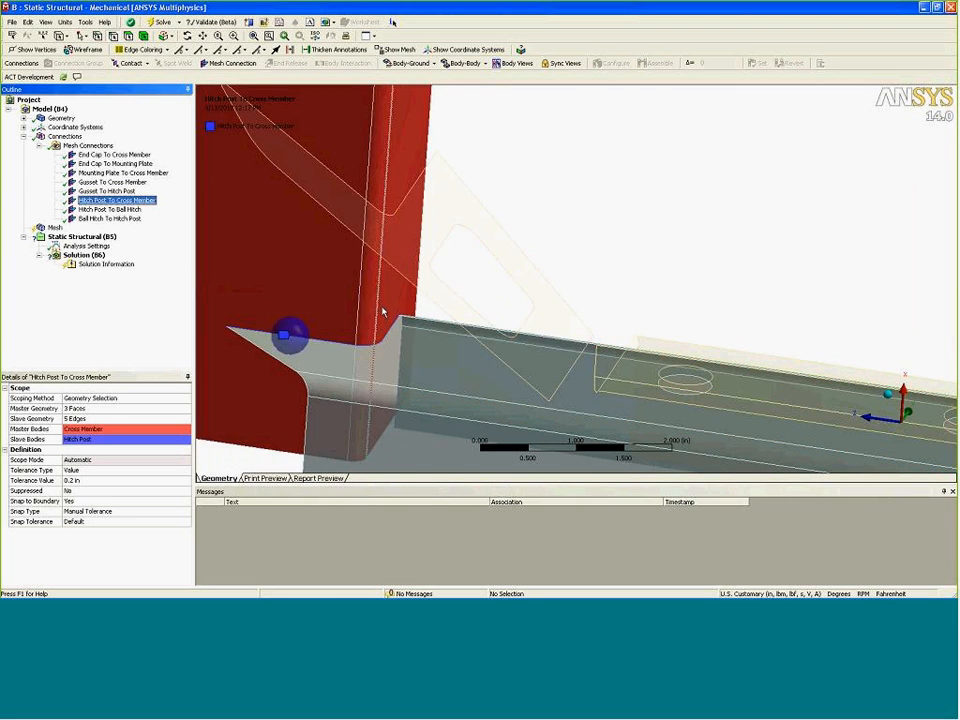
{"action": "left_click", "coordinate": [115, 210]}
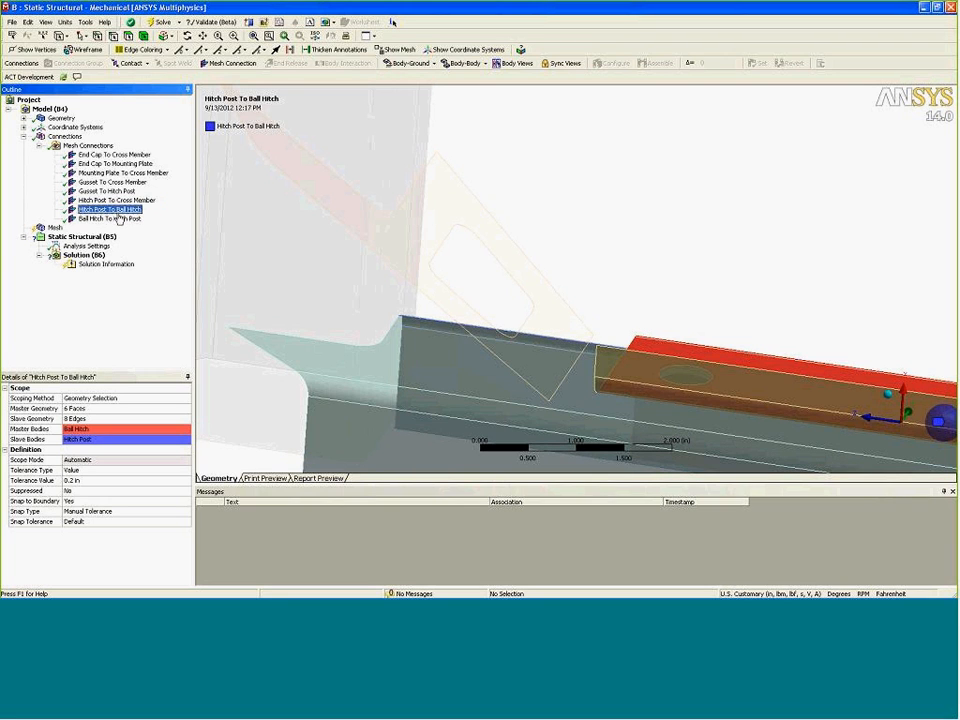
{"action": "middle_click_drag", "start_coordinate": [565, 357], "coordinate": [371, 185], "text": "ctrl"}
{"action": "scroll", "coordinate": [371, 185], "scroll_direction": "down", "scroll_amount": 1}
{"action": "scroll", "coordinate": [371, 185], "scroll_direction": "down", "scroll_amount": 2}
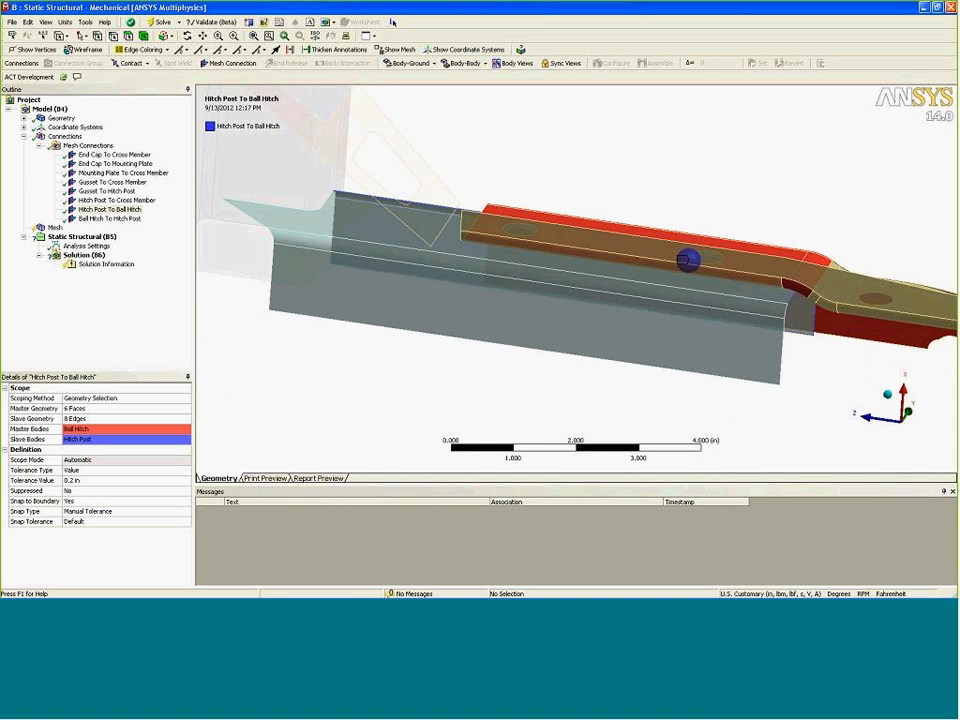
Examine the existing mesh from several angles where the ball hitch overlaps the hitch post around the bolt holes
{"action": "left_click", "coordinate": [54, 228]}
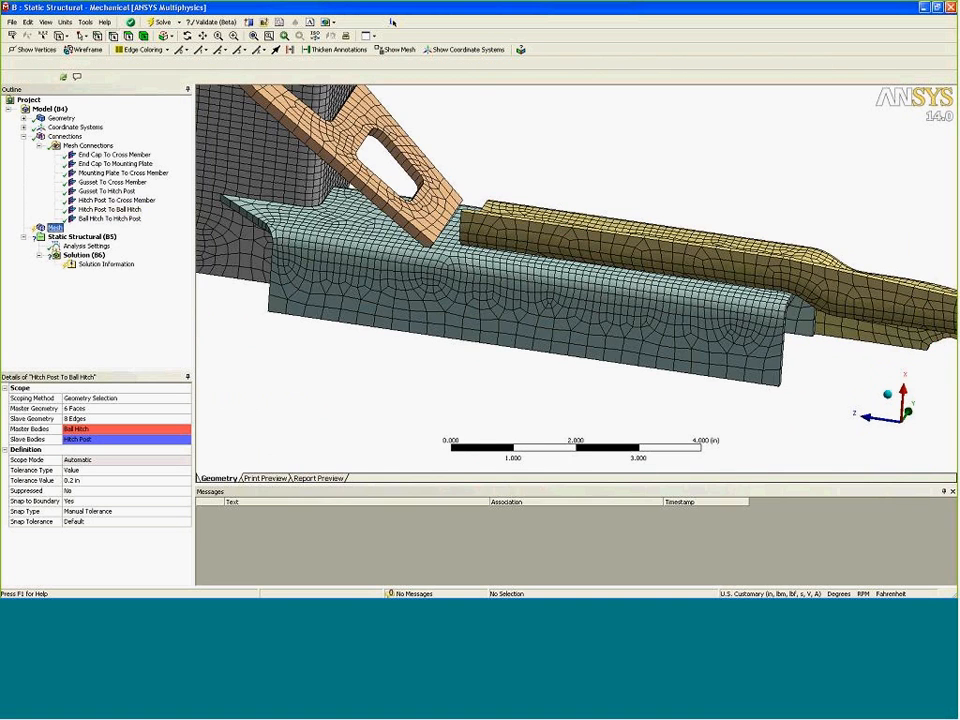
{"action": "middle_click_drag", "start_coordinate": [654, 343], "coordinate": [478, 332]}
{"action": "middle_click_drag", "start_coordinate": [538, 186], "coordinate": [566, 341], "text": "ctrl"}
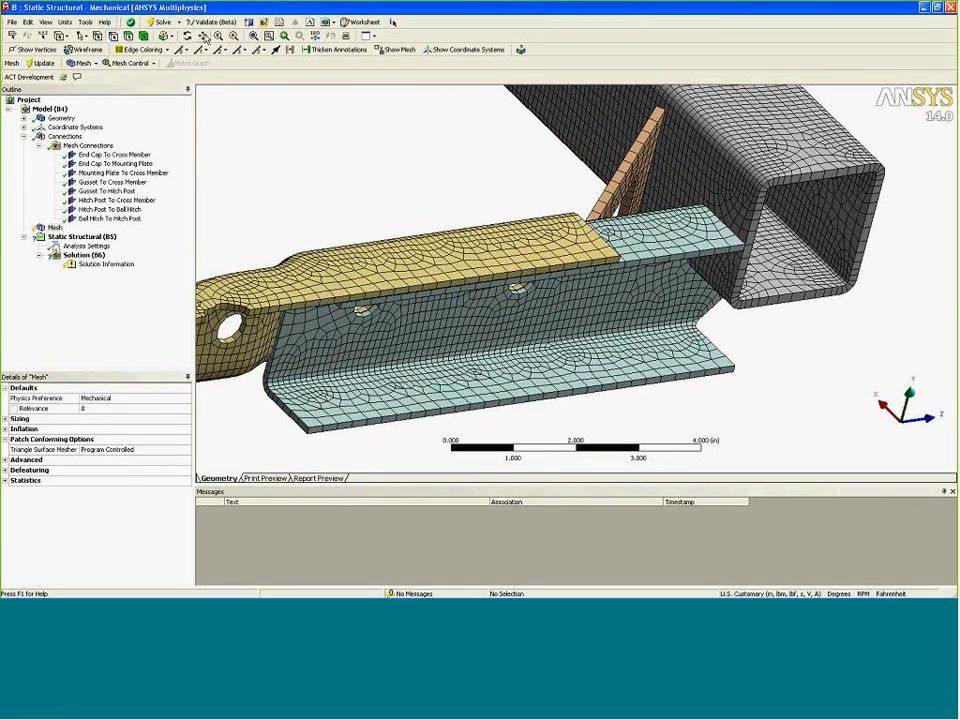
{"action": "middle_click_drag", "start_coordinate": [380, 250], "coordinate": [437, 219]}
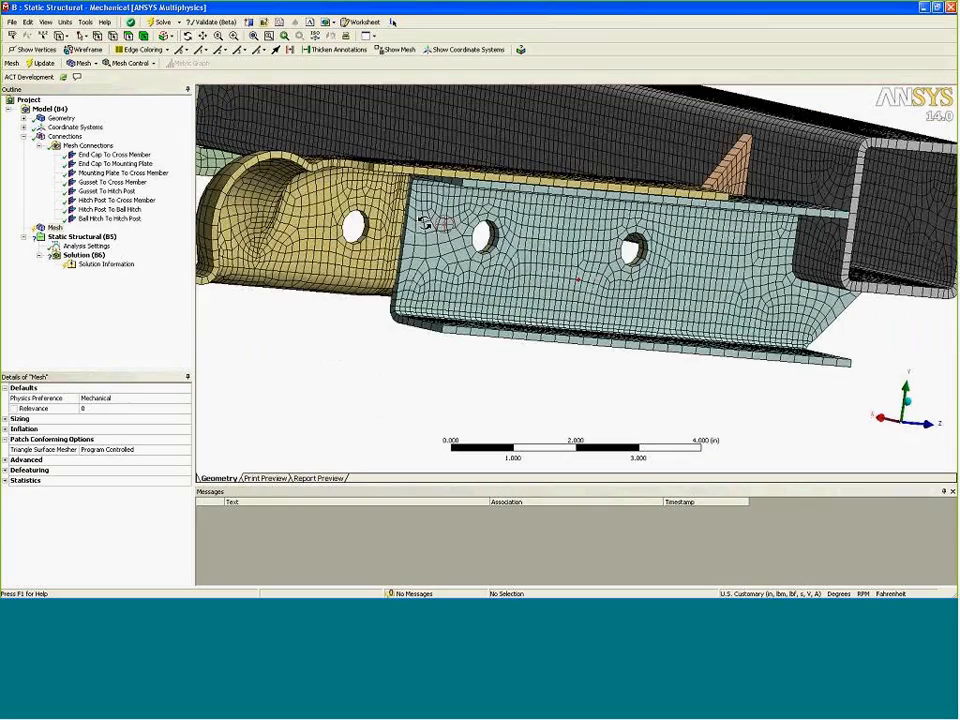
{"action": "middle_click_drag", "start_coordinate": [622, 211], "coordinate": [608, 245]}
{"action": "scroll", "coordinate": [611, 230], "scroll_direction": "down", "scroll_amount": 4}
{"action": "scroll", "coordinate": [611, 243], "scroll_direction": "up", "scroll_amount": 6}
Delete the Hitch Post To Ball Hitch and Ball Hitch To Hitch Post mesh connections
{"action": "left_click", "coordinate": [118, 209]}
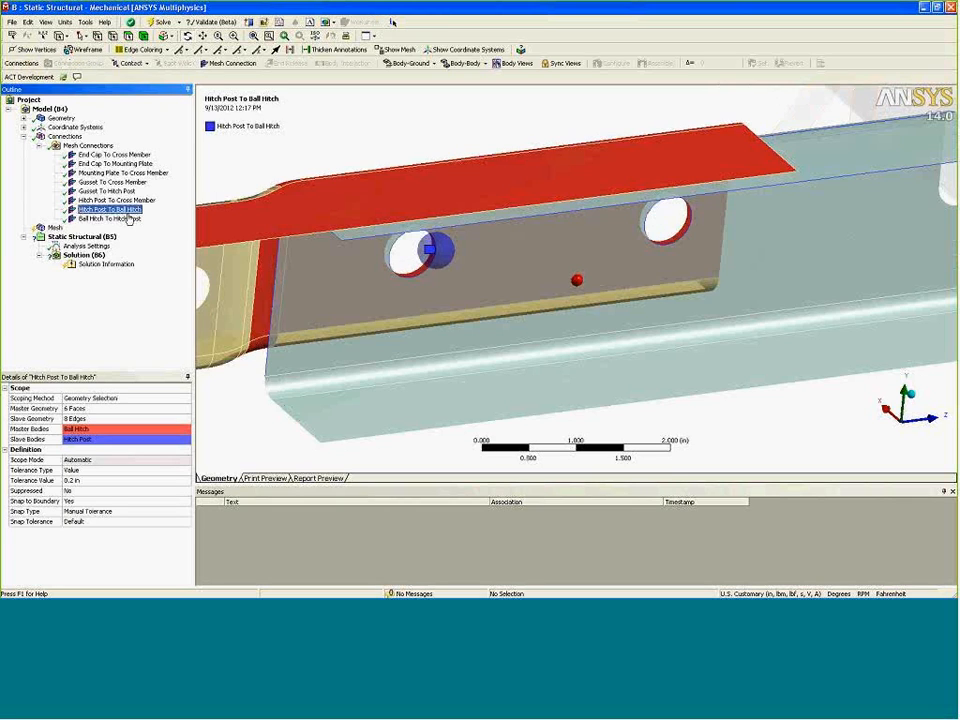
{"action": "left_click", "coordinate": [128, 218], "text": "ctrl"}
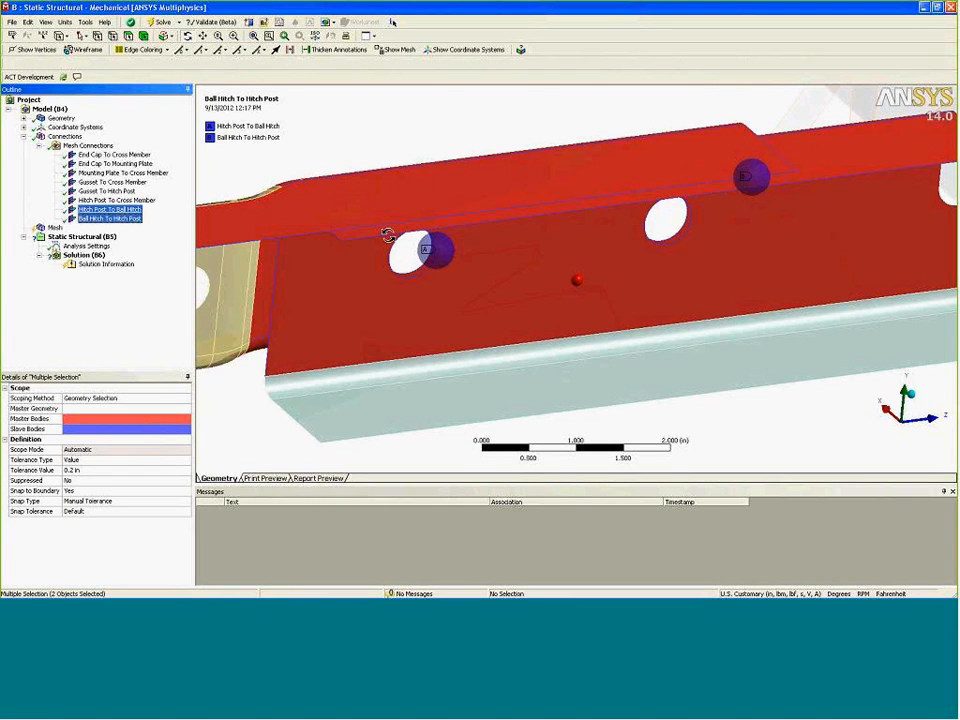
{"action": "key", "text": "Delete"}
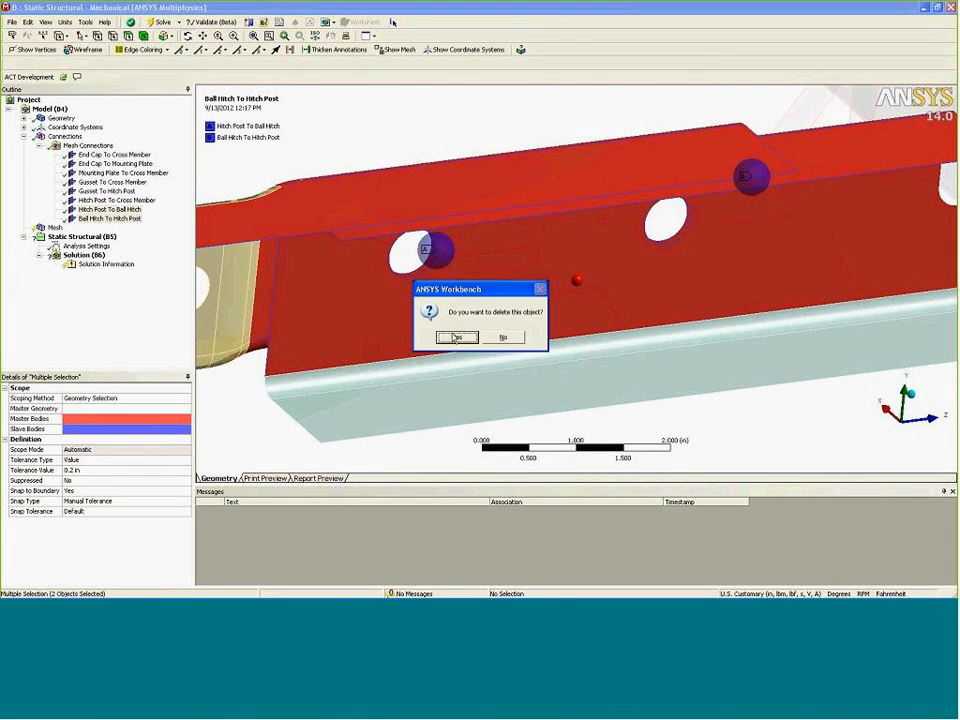
{"action": "left_click", "coordinate": [454, 336]}
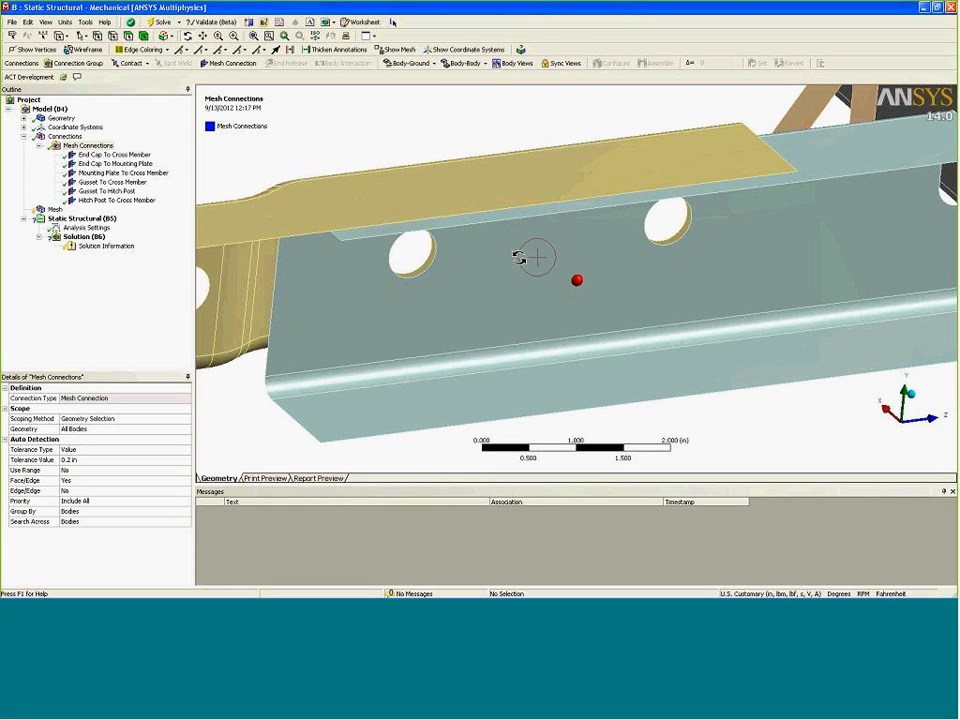
Insert a new contact-type connection group with its tolerance type set to Value and a tolerance of 0.2 in
{"action": "right_click", "coordinate": [88, 146]}
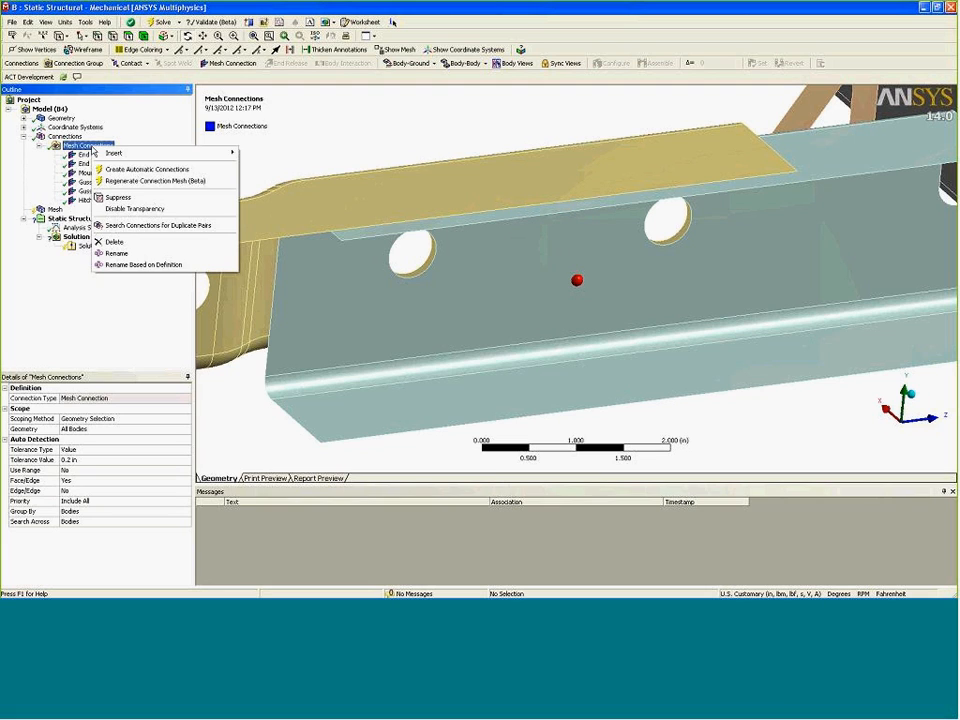
{"action": "mouse_move", "coordinate": [145, 152]}
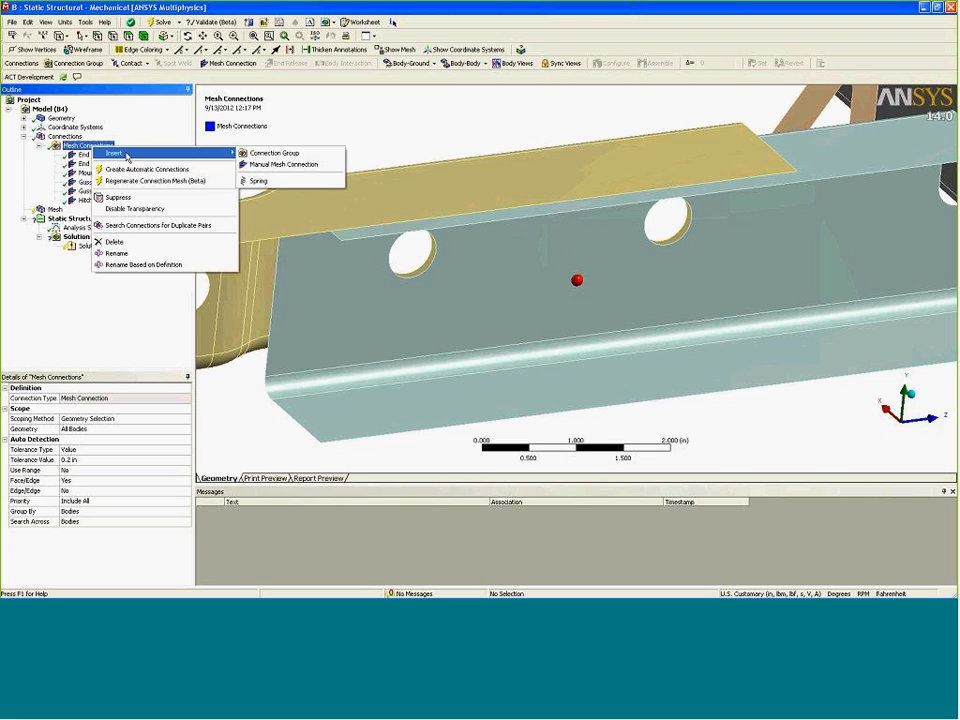
{"action": "left_click", "coordinate": [297, 155]}
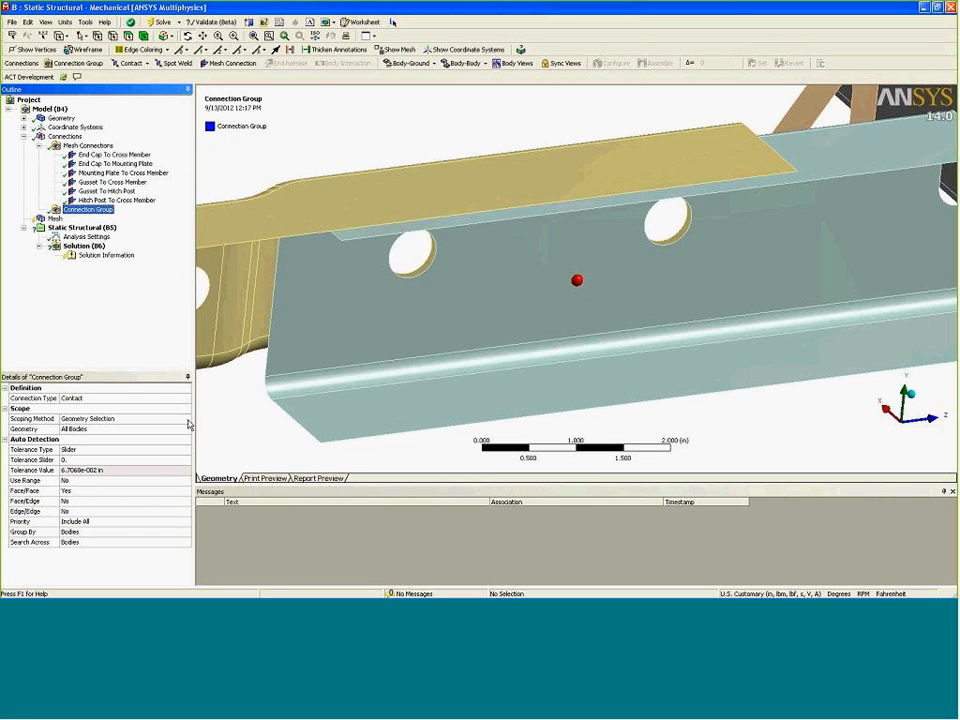
{"action": "left_click", "coordinate": [120, 449]}
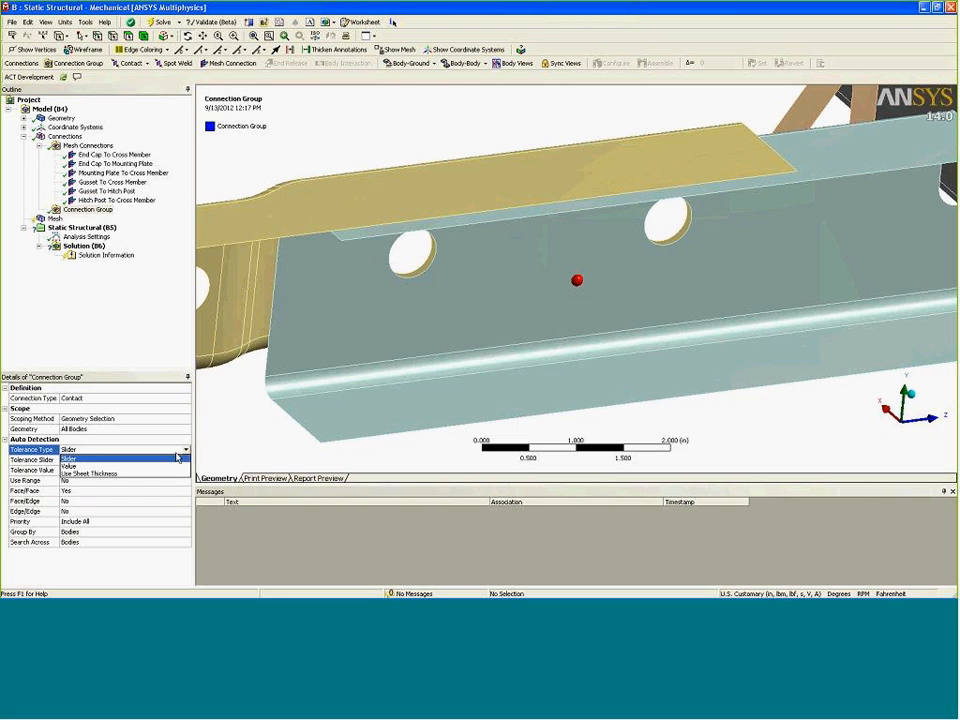
{"action": "left_click", "coordinate": [127, 469]}
{"action": "left_click", "coordinate": [127, 460]}
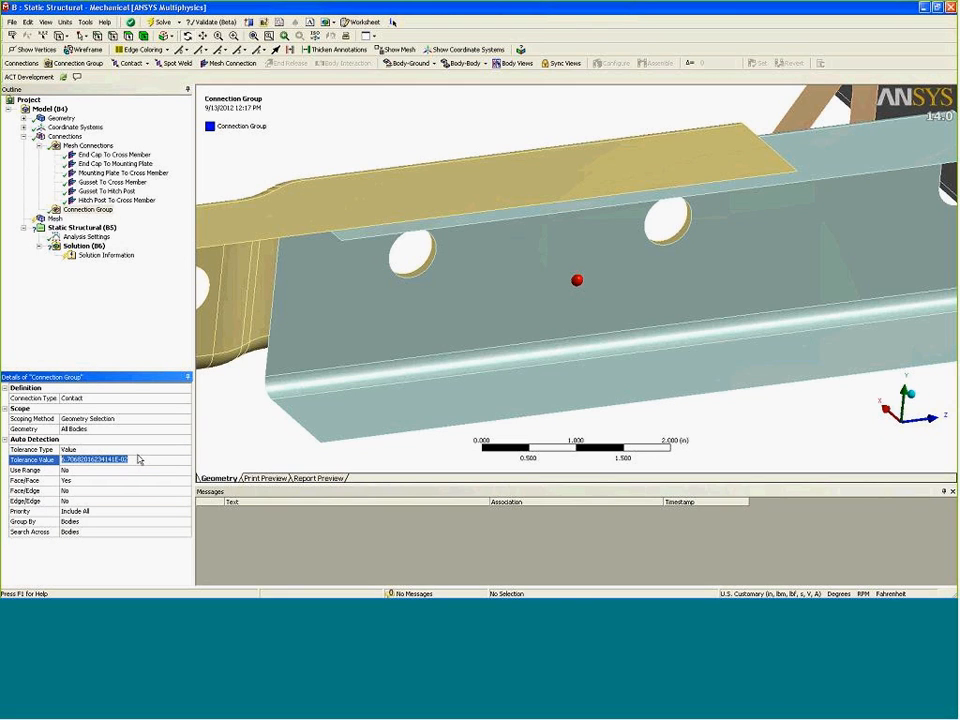
{"action": "type", "text": "0.2"}
{"action": "key", "text": "Return"}
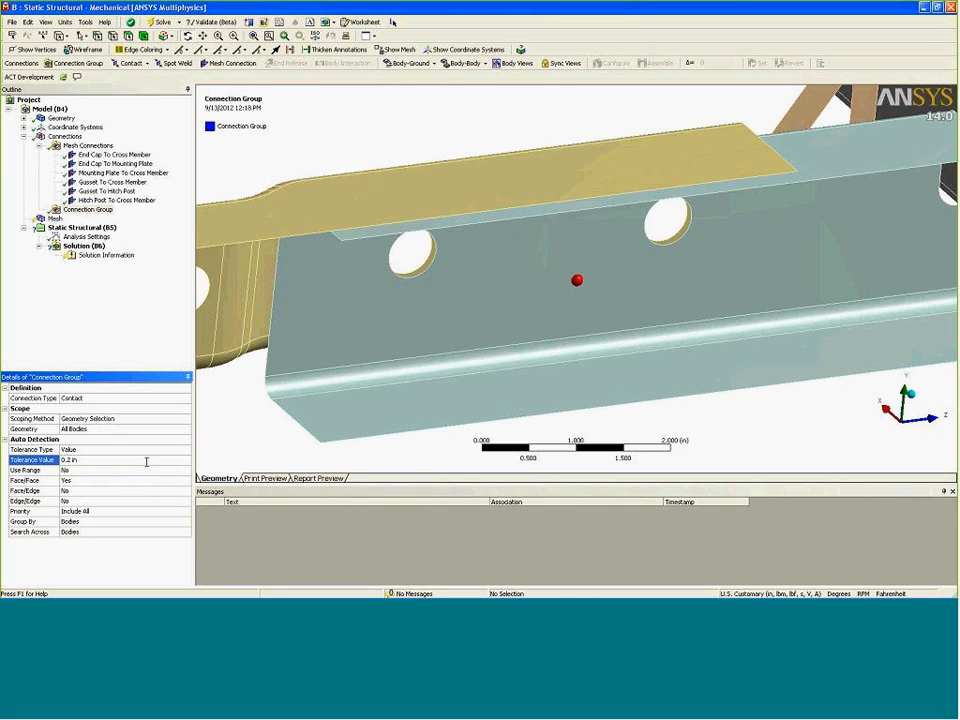
Create automatic connections for the new contact group and rename the group based on its definition
{"action": "right_click", "coordinate": [90, 213]}
{"action": "left_click", "coordinate": [112, 230]}
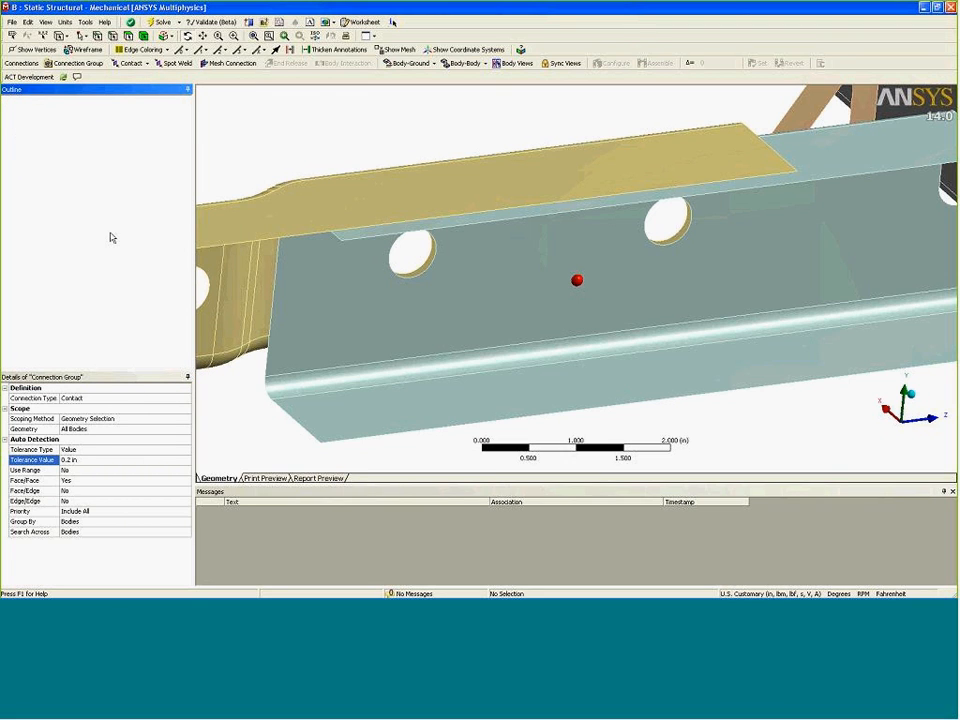
{"action": "right_click", "coordinate": [76, 209]}
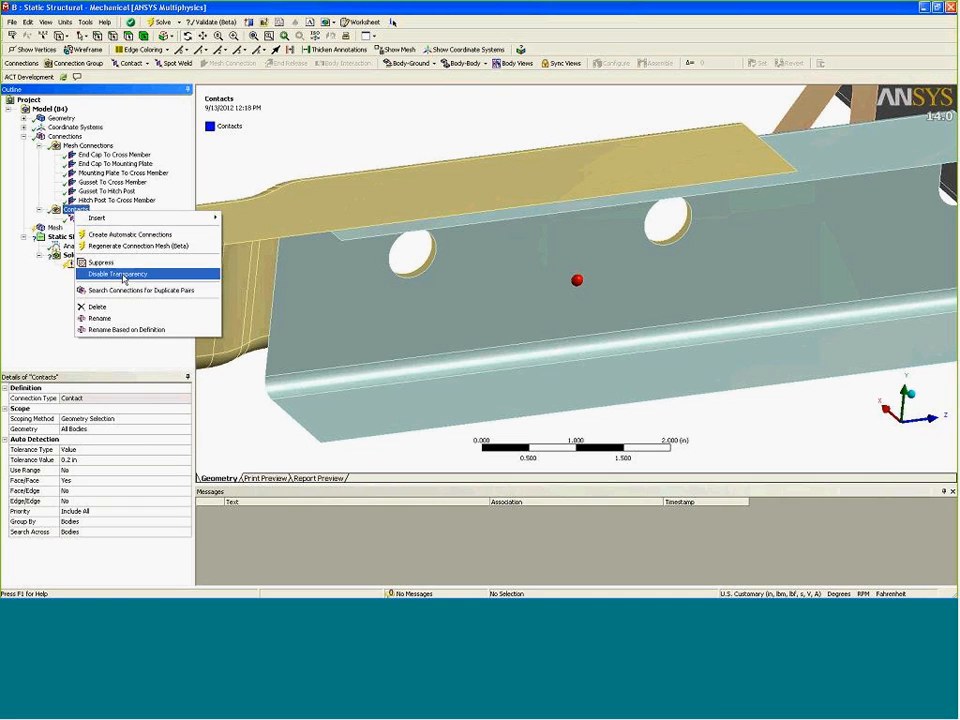
{"action": "left_click", "coordinate": [126, 329]}
Extend the target scope of the Bonded - Hitch Post To Ball Hitch contact to 7 ball hitch faces
{"action": "left_click", "coordinate": [122, 218]}
{"action": "mouse_move", "coordinate": [537, 304]}
{"action": "left_mouse_down"}
{"action": "mouse_move", "coordinate": [619, 313]}
{"action": "mouse_move", "coordinate": [602, 257]}
{"action": "mouse_move", "coordinate": [556, 187]}
{"action": "mouse_move", "coordinate": [572, 360]}
{"action": "mouse_move", "coordinate": [594, 428]}
{"action": "mouse_move", "coordinate": [570, 399]}
{"action": "mouse_move", "coordinate": [553, 266]}
{"action": "mouse_move", "coordinate": [501, 329]}
{"action": "left_mouse_up"}
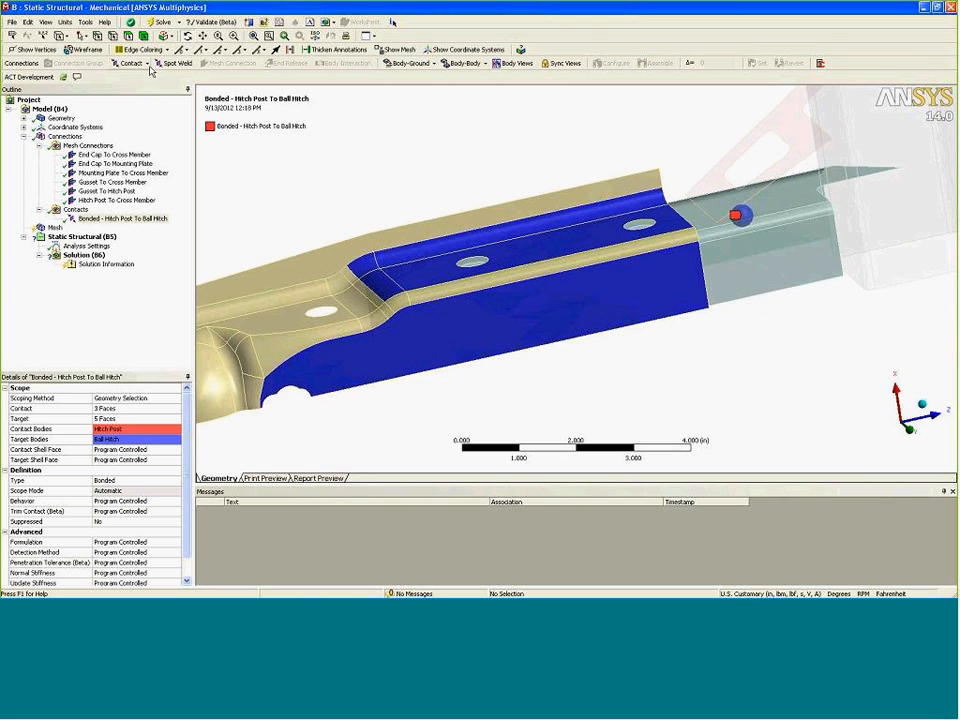
{"action": "left_click", "coordinate": [128, 418]}
{"action": "left_click", "coordinate": [113, 419]}
{"action": "middle_click_drag", "start_coordinate": [563, 415], "coordinate": [527, 382]}
{"action": "middle_click_drag", "start_coordinate": [587, 396], "coordinate": [515, 475], "text": "ctrl"}
{"action": "scroll", "coordinate": [573, 400], "scroll_direction": "down", "scroll_amount": 3}
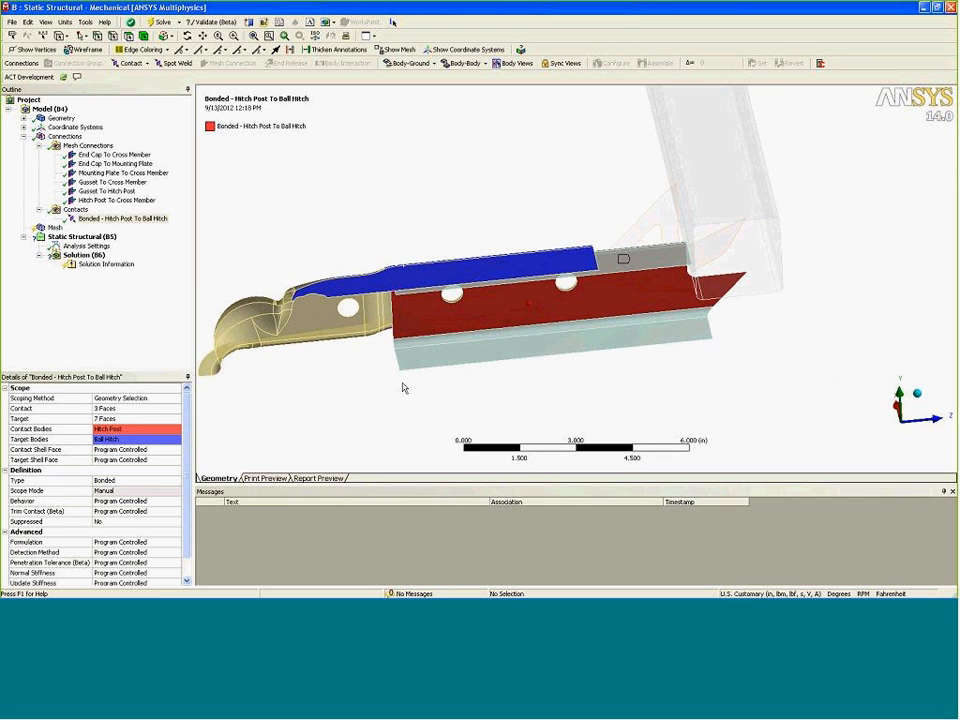
Generate the mesh for the hitch assembly and return to its Mechanical window (B : Static Structural)
{"action": "middle_click_drag", "start_coordinate": [439, 214], "coordinate": [265, 210]}
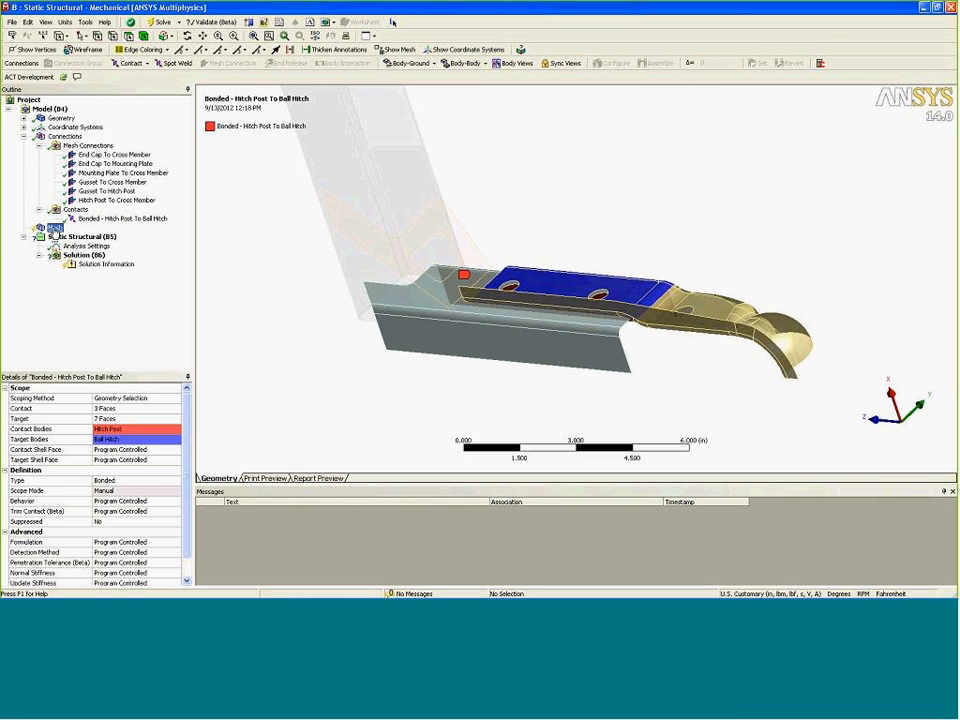
{"action": "right_click", "coordinate": [55, 228]}
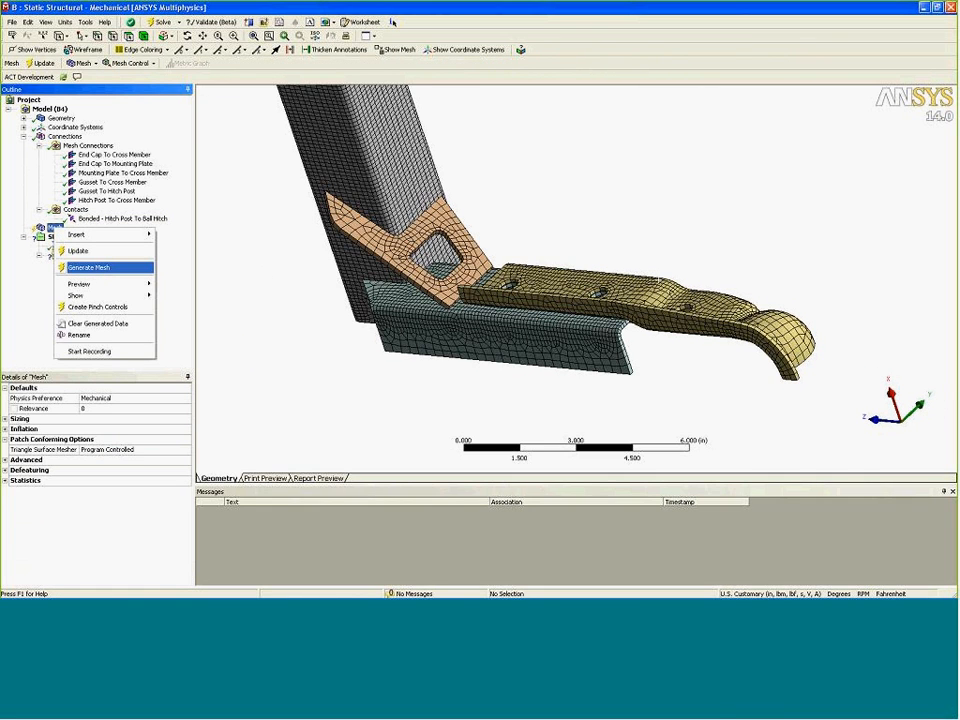
{"action": "left_click", "coordinate": [96, 270]}
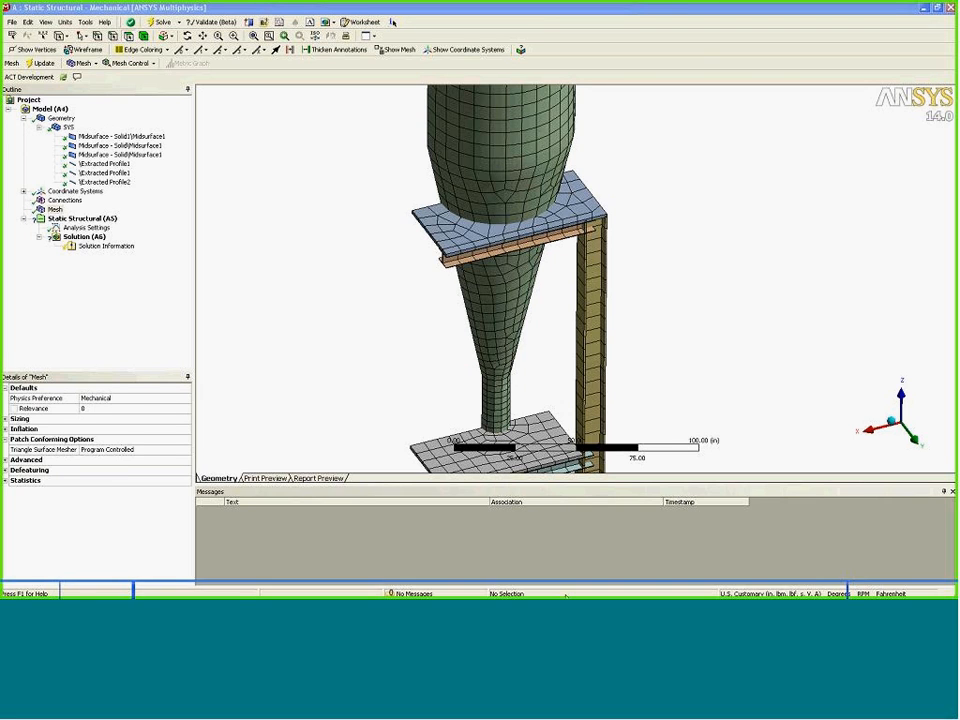
{"action": "key", "text": "super"}
{"action": "left_click", "coordinate": [552, 591]}
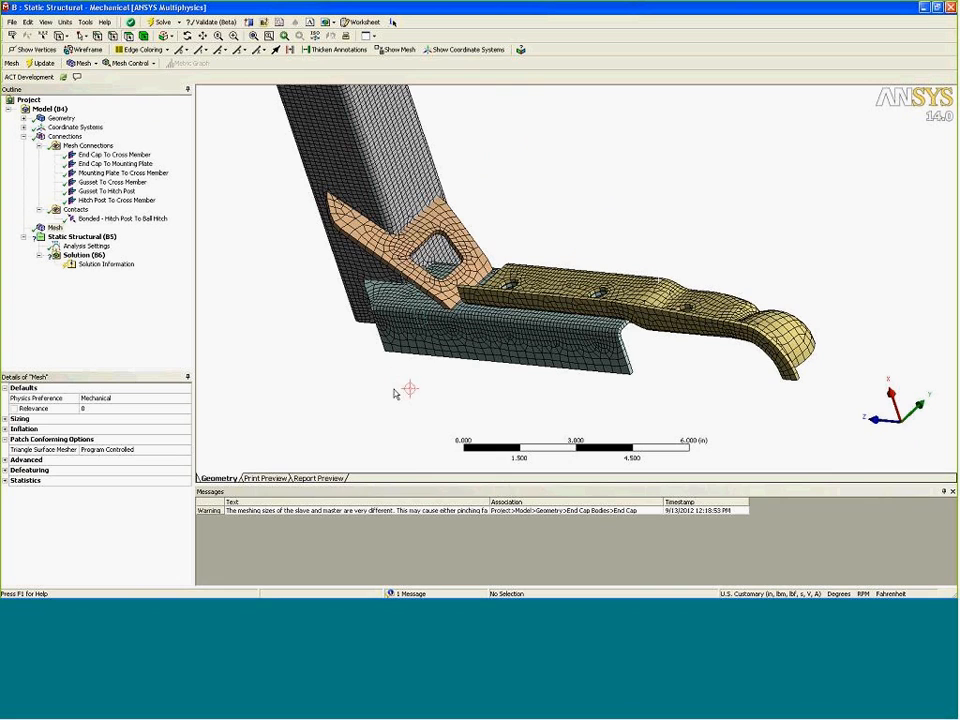
Turn off the thick shells and beams display and examine the mesh where the gusset meets the hitch post
{"action": "middle_click_drag", "start_coordinate": [386, 390], "coordinate": [184, 163]}
{"action": "left_click", "coordinate": [45, 21]}
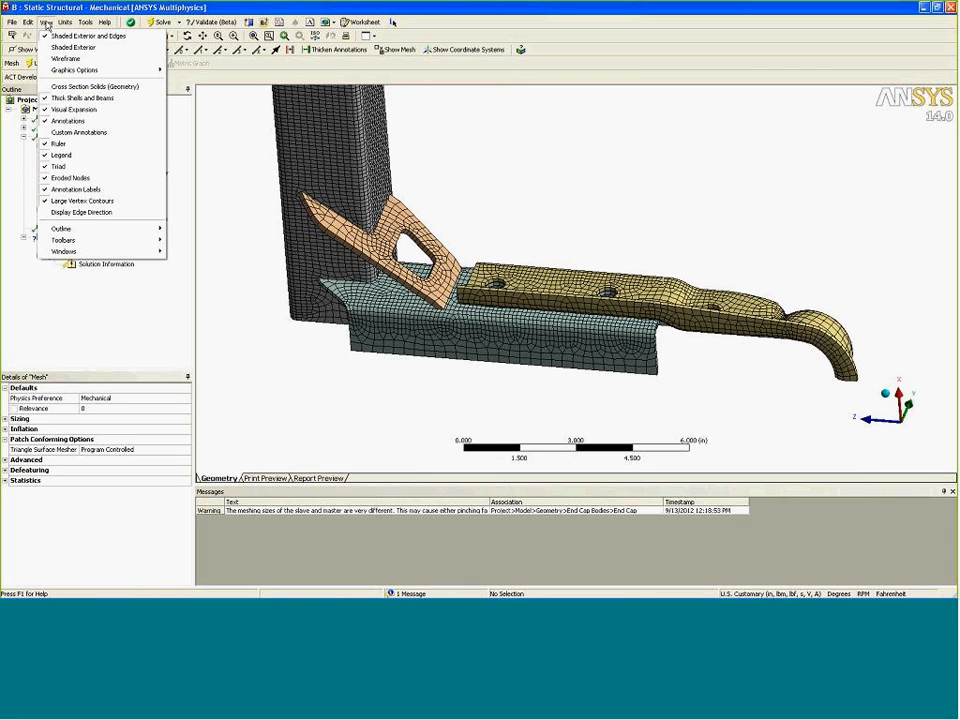
{"action": "left_click", "coordinate": [88, 99]}
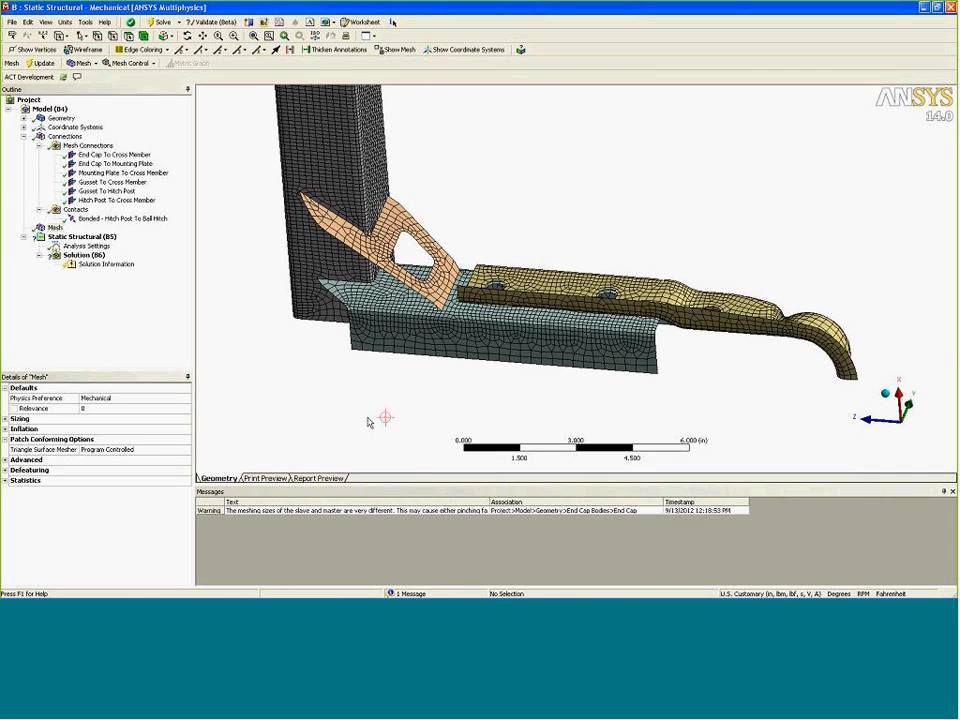
{"action": "middle_click_drag", "start_coordinate": [417, 400], "coordinate": [428, 377]}
{"action": "right_click_drag", "start_coordinate": [372, 221], "coordinate": [527, 374]}
{"action": "scroll", "coordinate": [583, 292], "scroll_direction": "up", "scroll_amount": 2}
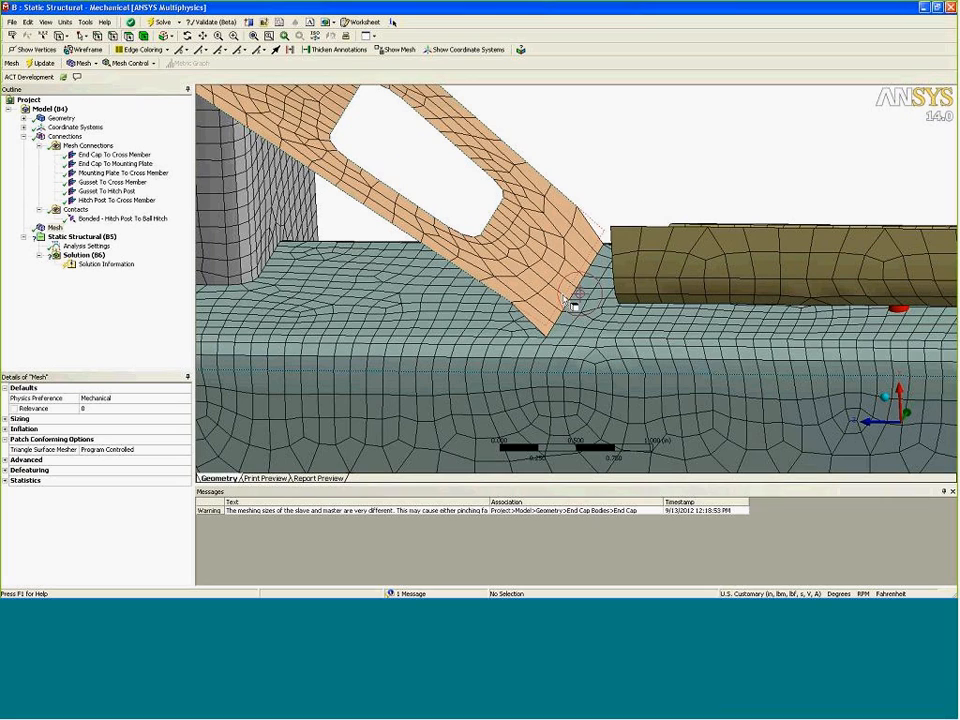
{"action": "left_click", "coordinate": [591, 318]}
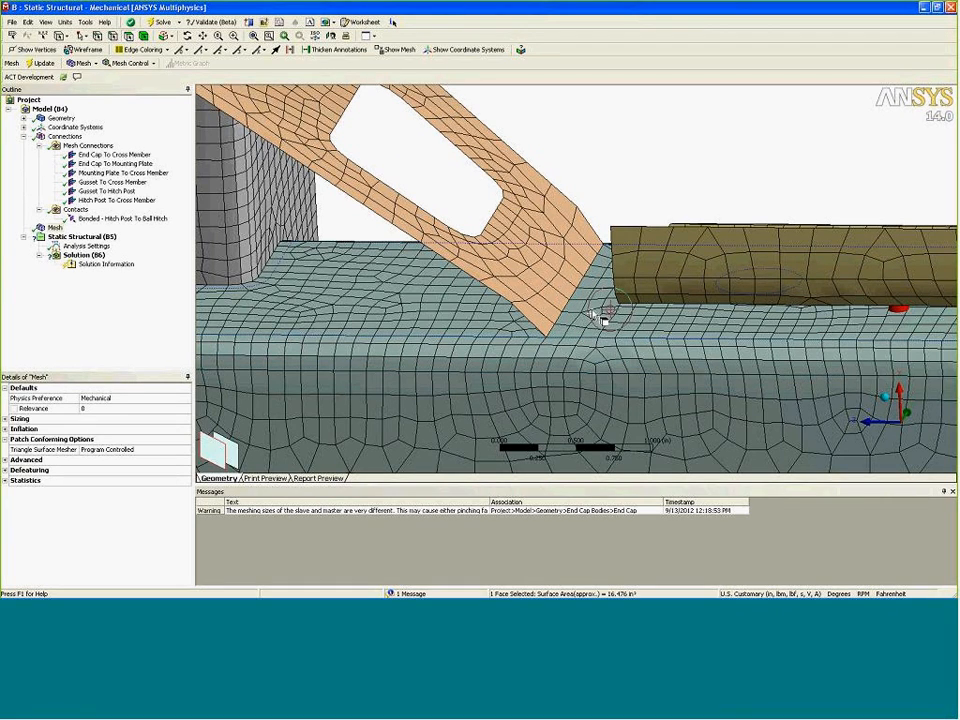
Inspect the mesh where the hitch post joins the cross member, highlighting the adjoining faces of both bodies
{"action": "mouse_move", "coordinate": [600, 332]}
{"action": "middle_mouse_down"}
{"action": "mouse_move", "coordinate": [613, 323]}
{"action": "mouse_move", "coordinate": [504, 281]}
{"action": "mouse_move", "coordinate": [564, 296]}
{"action": "mouse_move", "coordinate": [579, 330]}
{"action": "mouse_move", "coordinate": [568, 320]}
{"action": "mouse_move", "coordinate": [578, 326]}
{"action": "mouse_move", "coordinate": [572, 340]}
{"action": "mouse_move", "coordinate": [706, 397]}
{"action": "mouse_move", "coordinate": [626, 405]}
{"action": "middle_mouse_up"}
{"action": "scroll", "coordinate": [572, 343], "scroll_direction": "down", "scroll_amount": 5}
{"action": "left_click", "coordinate": [706, 397]}
{"action": "scroll", "coordinate": [671, 369], "scroll_direction": "up", "scroll_amount": 5}
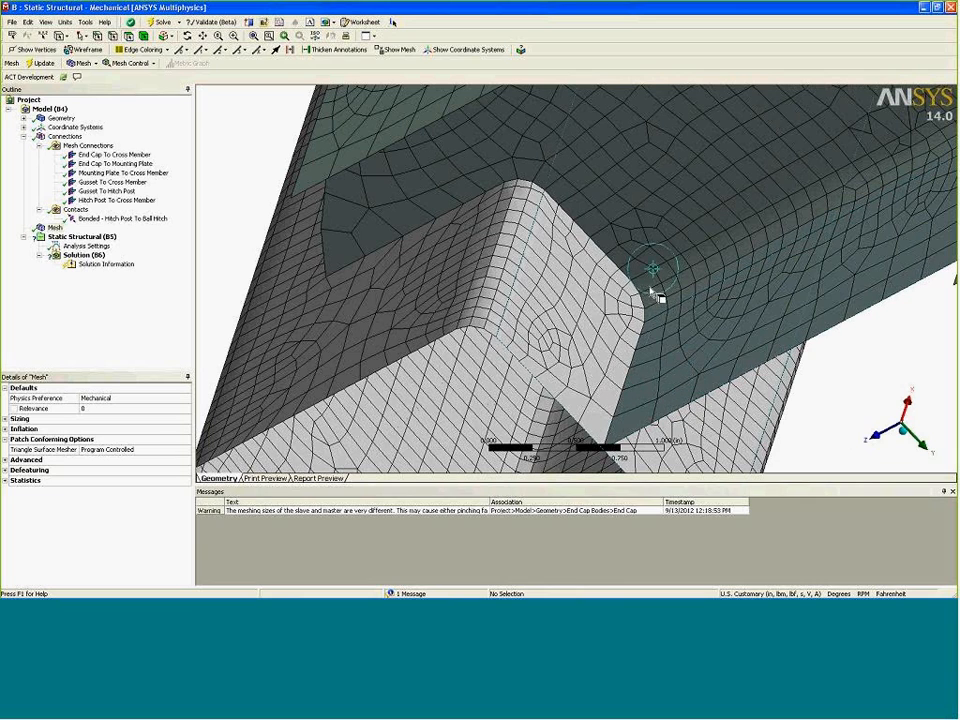
{"action": "left_click", "coordinate": [699, 362]}
{"action": "left_click", "coordinate": [690, 275], "text": "ctrl"}
{"action": "left_click", "coordinate": [655, 224], "text": "ctrl"}
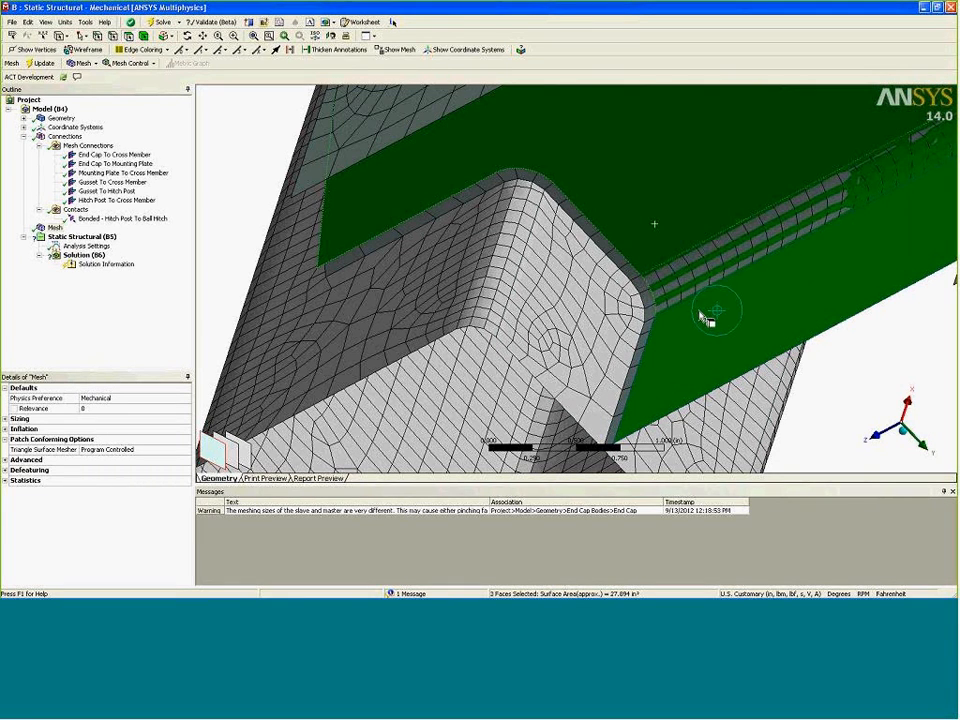
{"action": "left_click", "coordinate": [708, 269]}
{"action": "left_click", "coordinate": [705, 327], "text": "ctrl"}
{"action": "middle_click_drag", "start_coordinate": [701, 348], "coordinate": [602, 325]}
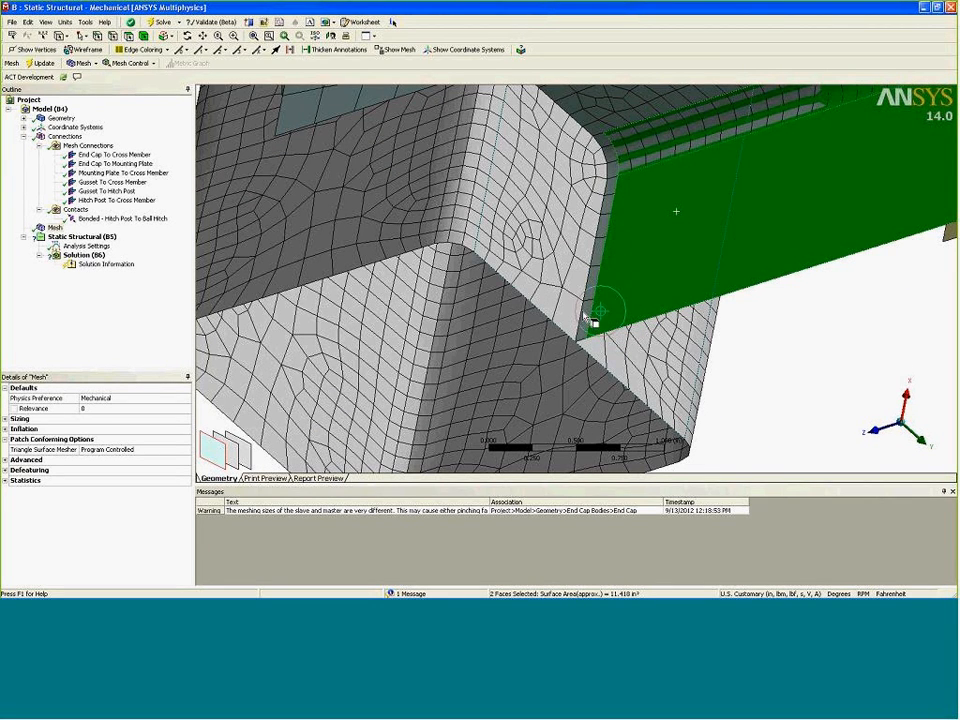
{"action": "left_click", "coordinate": [578, 270]}
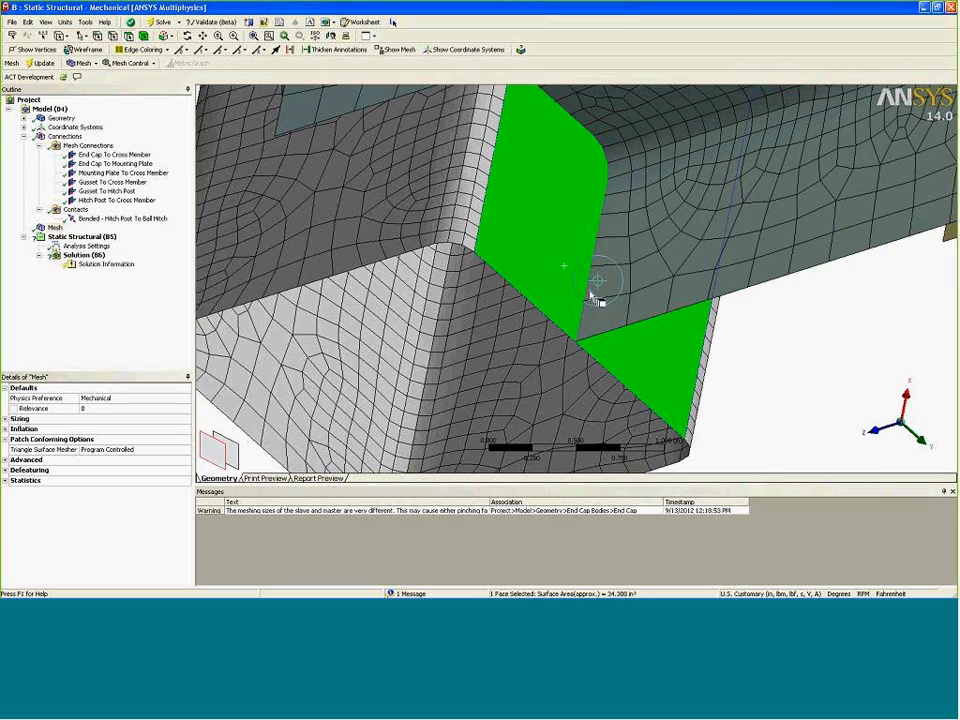
{"action": "left_click", "coordinate": [767, 388]}
{"action": "scroll", "coordinate": [758, 388], "scroll_direction": "down", "scroll_amount": 8}
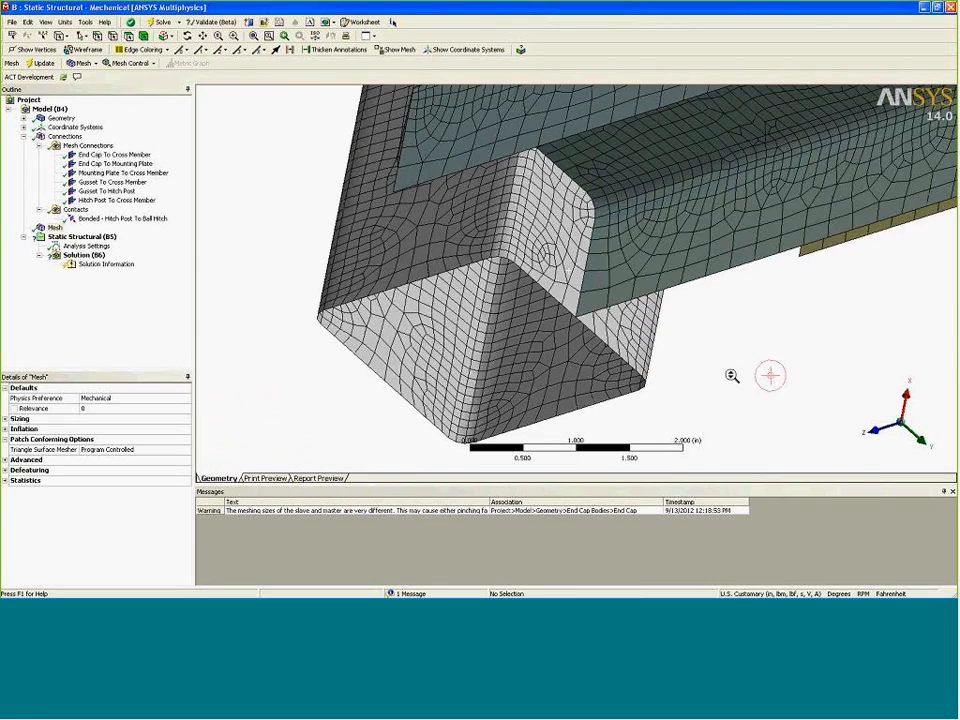
Examine the mesh where the gusset wraps around the cross member and review the Gusset To Cross Member connection
{"action": "mouse_move", "coordinate": [661, 386]}
{"action": "middle_mouse_down"}
{"action": "mouse_move", "coordinate": [647, 349]}
{"action": "mouse_move", "coordinate": [660, 377]}
{"action": "mouse_move", "coordinate": [506, 251]}
{"action": "mouse_move", "coordinate": [514, 371]}
{"action": "middle_mouse_up"}
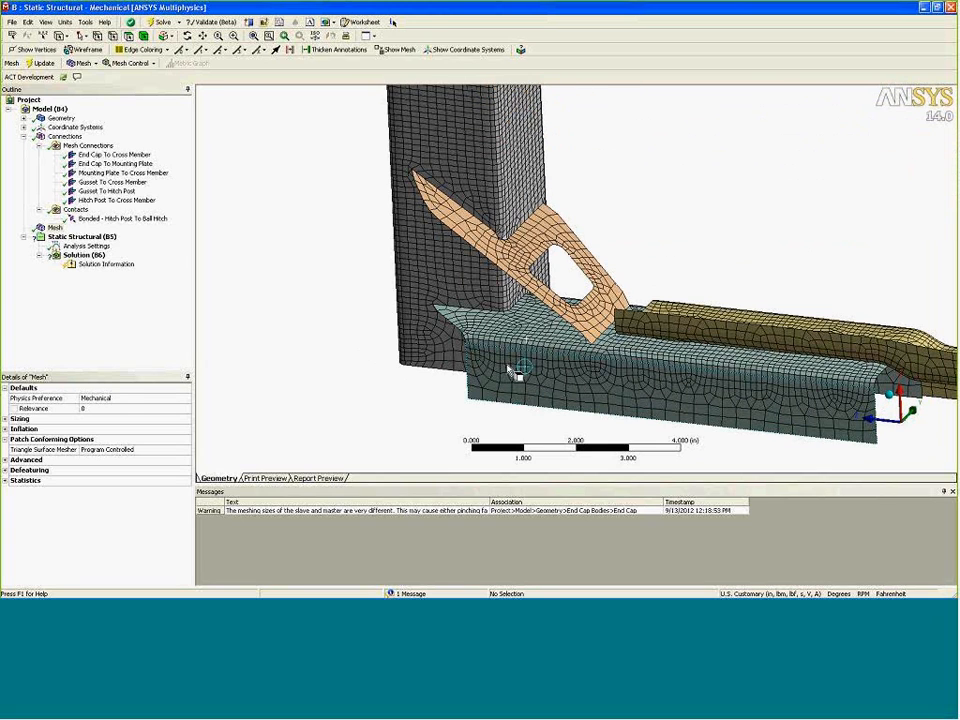
{"action": "right_click_drag", "start_coordinate": [449, 181], "coordinate": [600, 292]}
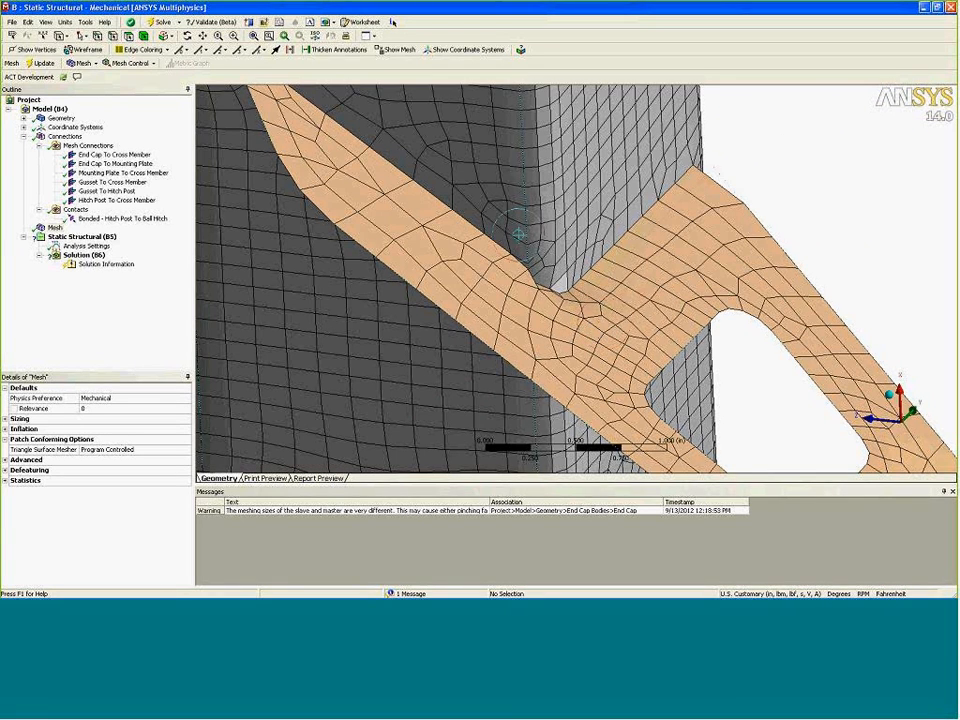
{"action": "middle_click_drag", "start_coordinate": [606, 306], "coordinate": [535, 305]}
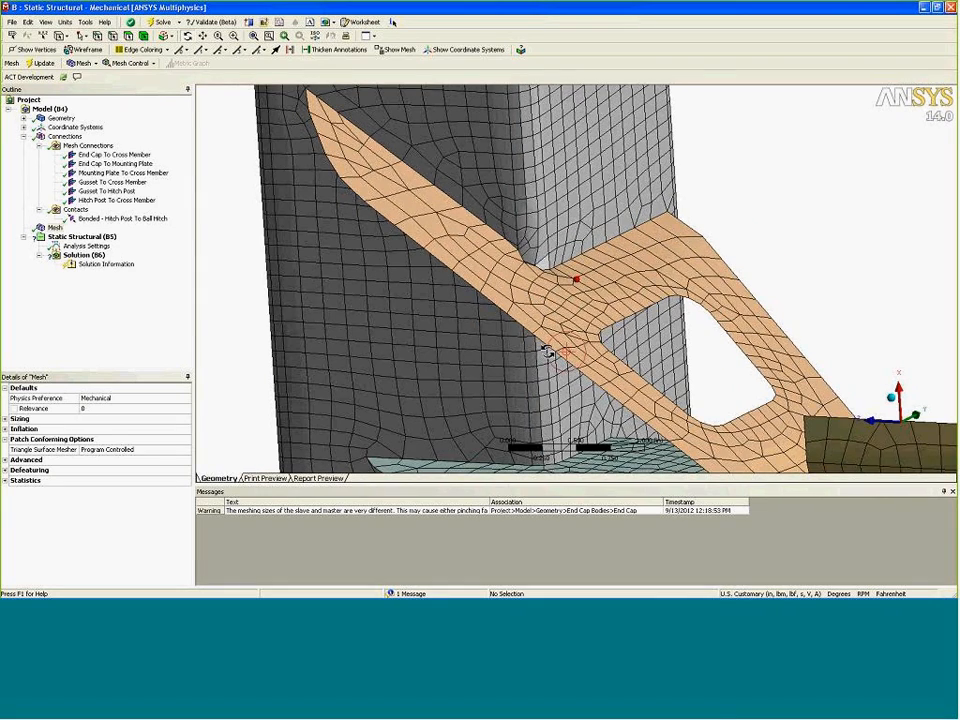
{"action": "middle_click_drag", "start_coordinate": [551, 321], "coordinate": [620, 313]}
{"action": "left_click", "coordinate": [124, 174]}
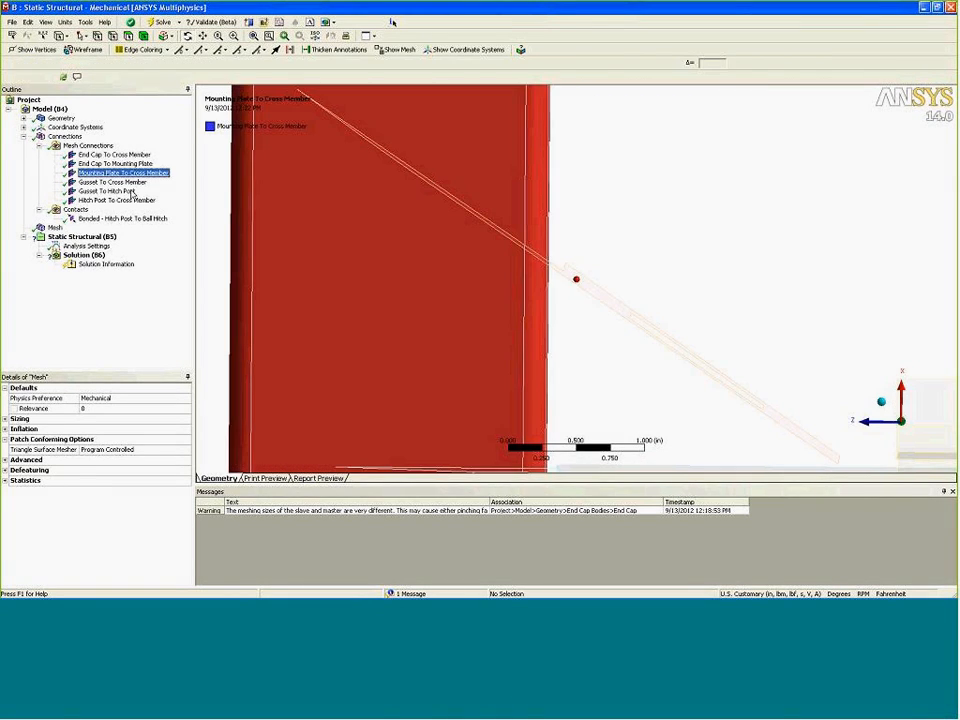
{"action": "left_click", "coordinate": [118, 182]}
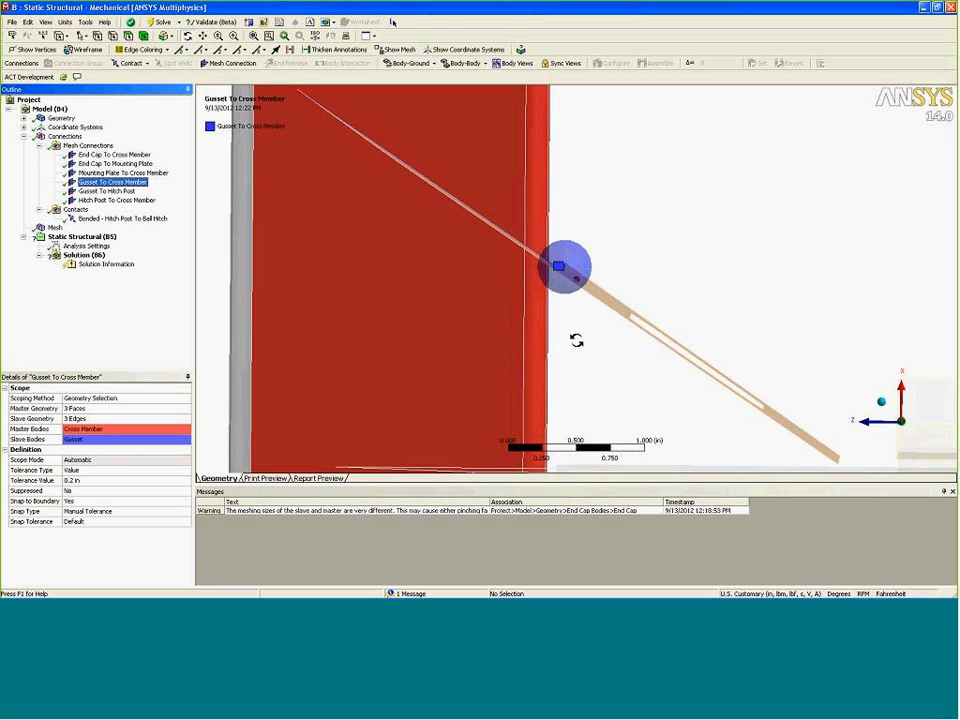
{"action": "middle_click_drag", "start_coordinate": [572, 283], "coordinate": [565, 247]}
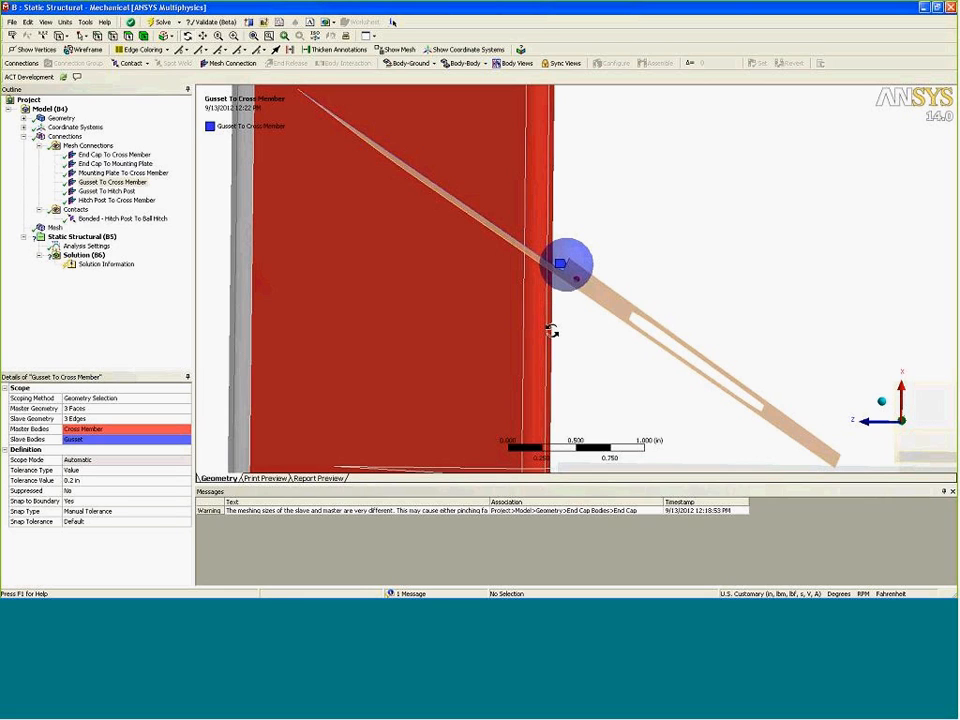
{"action": "left_click_drag", "start_coordinate": [556, 333], "coordinate": [395, 351]}
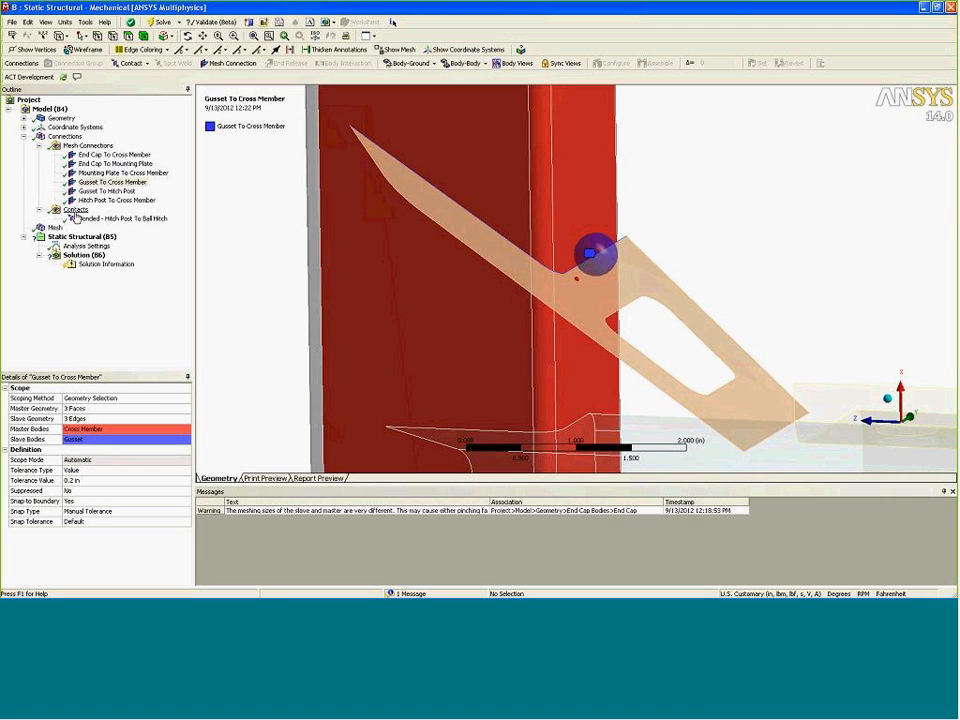
Display the mesh again at the end cap and mounting plate and color its edges by connectivity
{"action": "left_click", "coordinate": [56, 229]}
{"action": "middle_click_drag", "start_coordinate": [456, 180], "coordinate": [454, 296], "text": "ctrl"}
{"action": "scroll", "coordinate": [461, 295], "scroll_direction": "down", "scroll_amount": 3}
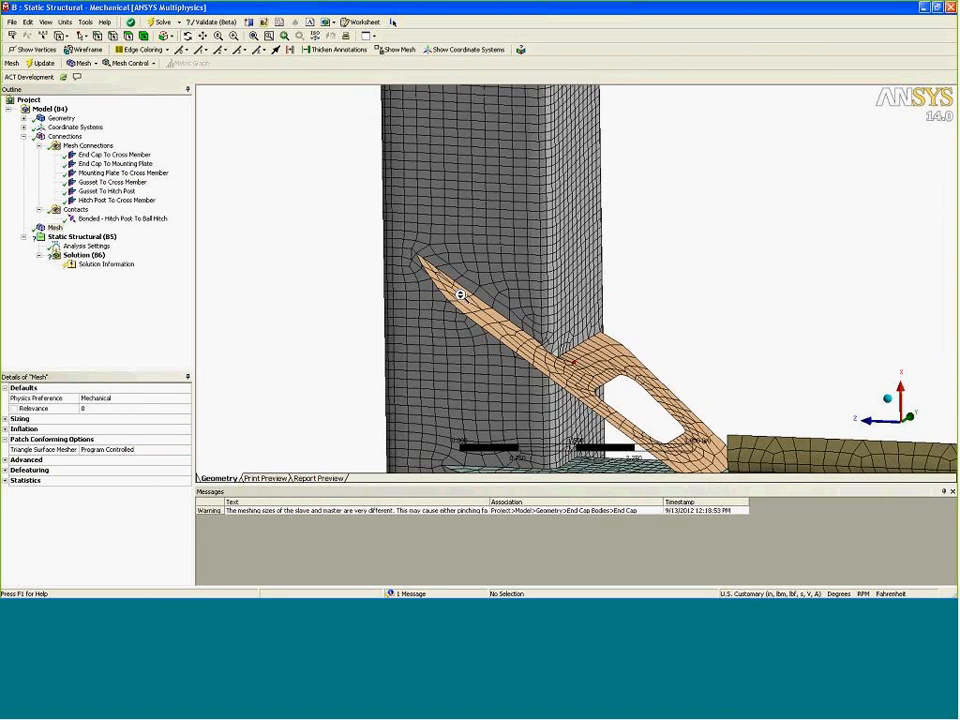
{"action": "scroll", "coordinate": [461, 295], "scroll_direction": "down", "scroll_amount": 5}
{"action": "middle_click_drag", "start_coordinate": [521, 208], "coordinate": [462, 405], "text": "ctrl"}
{"action": "mouse_move", "coordinate": [476, 226]}
{"action": "middle_mouse_down", "text": "ctrl"}
{"action": "mouse_move", "coordinate": [455, 362]}
{"action": "mouse_move", "coordinate": [488, 335]}
{"action": "mouse_move", "coordinate": [540, 375]}
{"action": "mouse_move", "coordinate": [522, 387]}
{"action": "middle_mouse_up", "text": "ctrl"}
{"action": "right_click_drag", "start_coordinate": [293, 217], "coordinate": [442, 350]}
{"action": "middle_click_drag", "start_coordinate": [493, 345], "coordinate": [720, 250]}
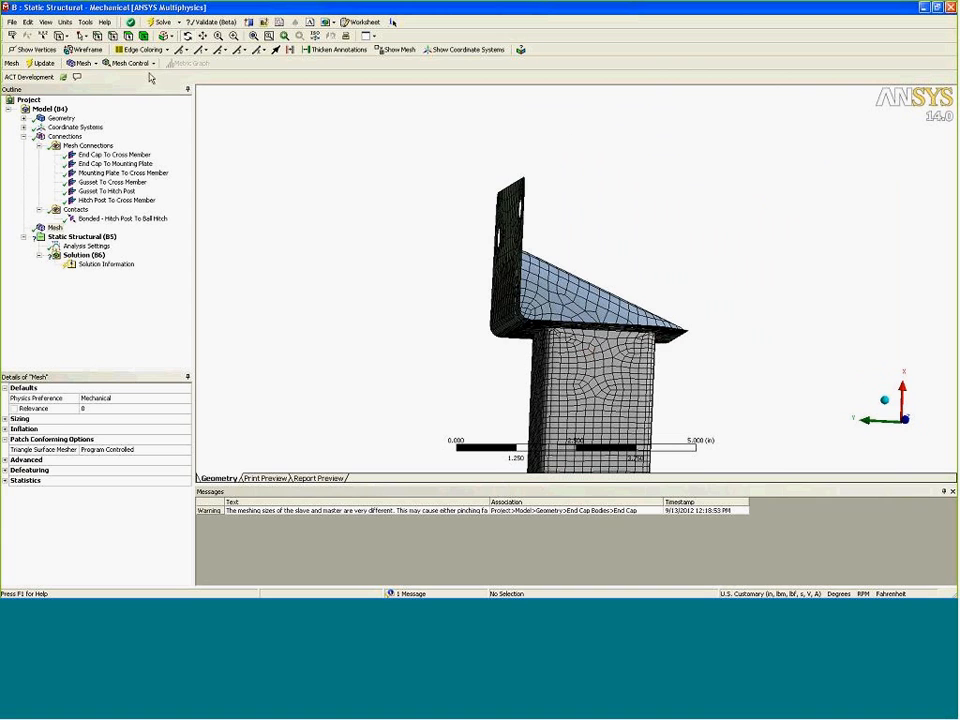
{"action": "left_click", "coordinate": [143, 50]}
{"action": "left_click", "coordinate": [150, 77]}
Examine the edge connectivity colors along the mounting plate, end cap, gusset and hitch post joints
{"action": "right_click_drag", "start_coordinate": [465, 231], "coordinate": [536, 270]}
{"action": "middle_click_drag", "start_coordinate": [550, 276], "coordinate": [437, 207]}
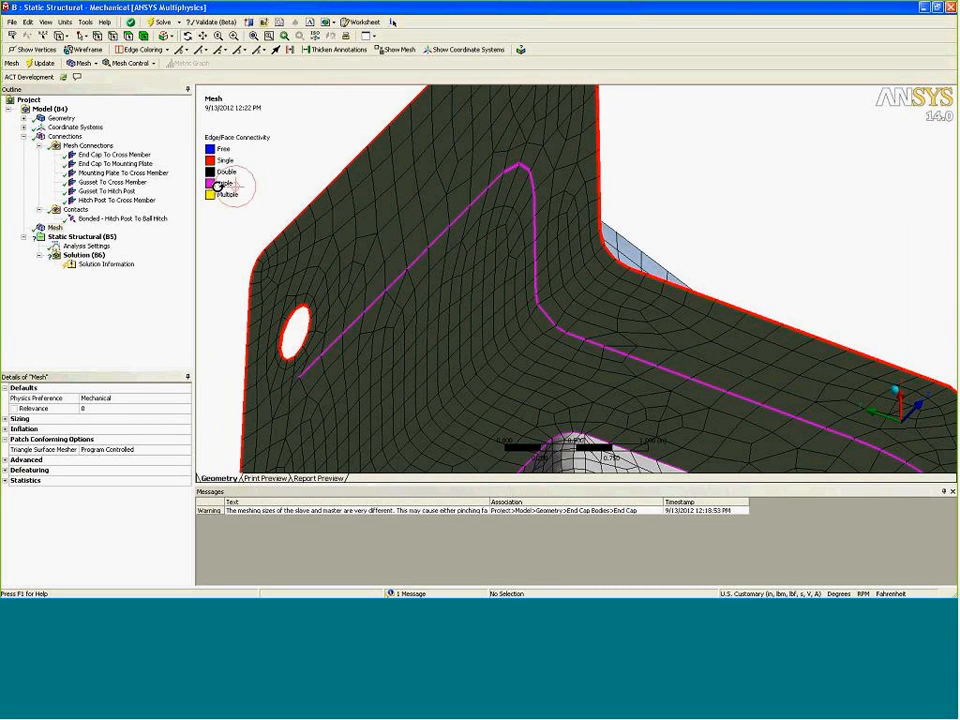
{"action": "middle_click_drag", "start_coordinate": [428, 221], "coordinate": [555, 196]}
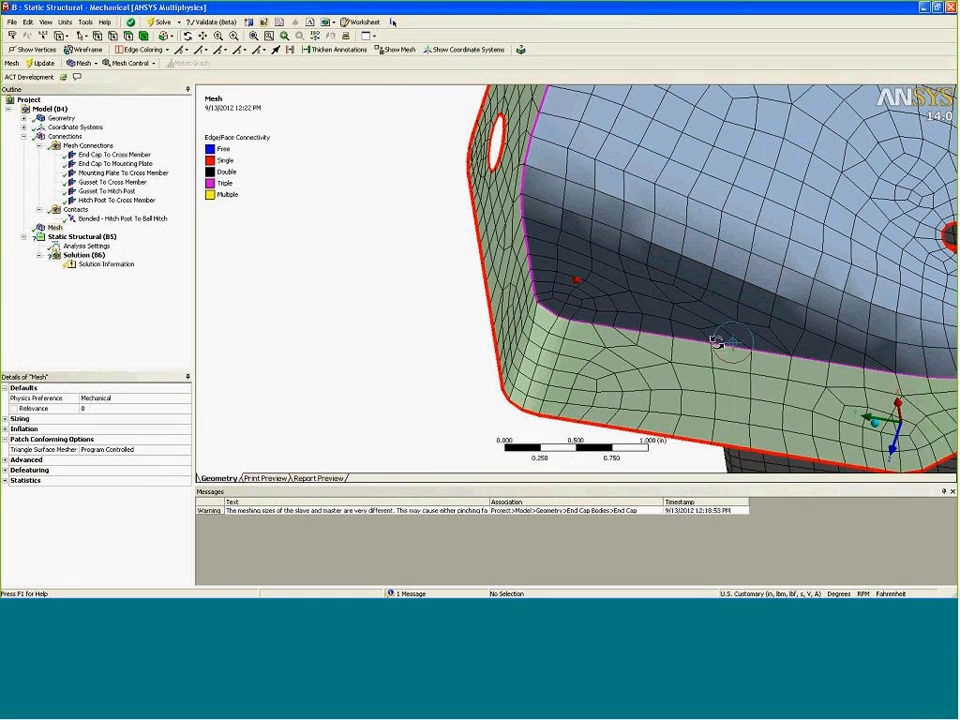
{"action": "middle_click_drag", "start_coordinate": [678, 357], "coordinate": [647, 313]}
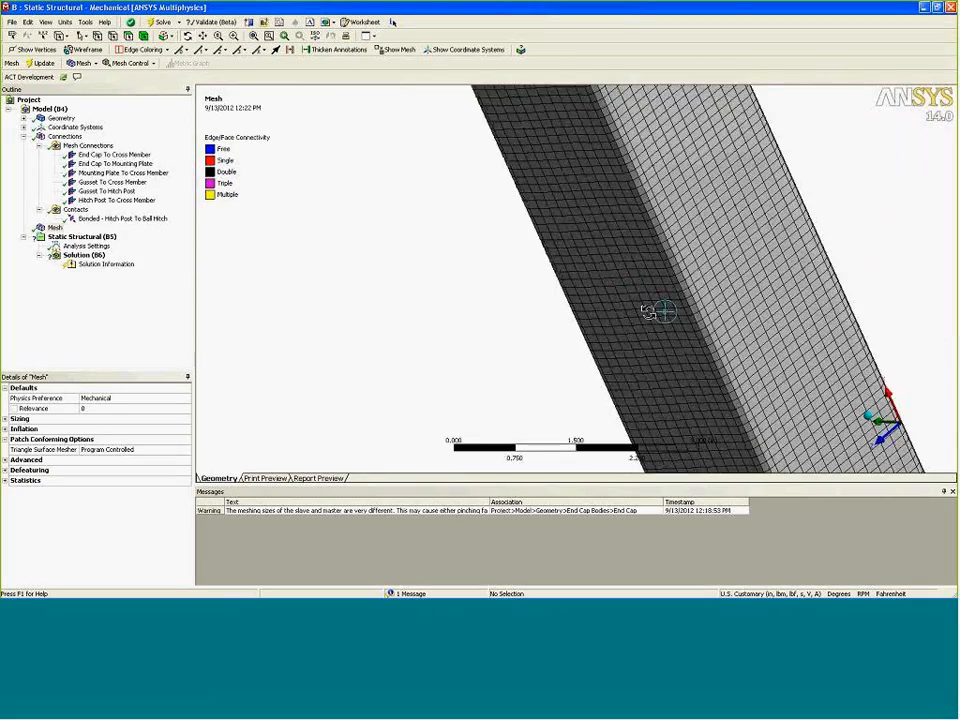
{"action": "middle_click_drag", "start_coordinate": [760, 393], "coordinate": [478, 224]}
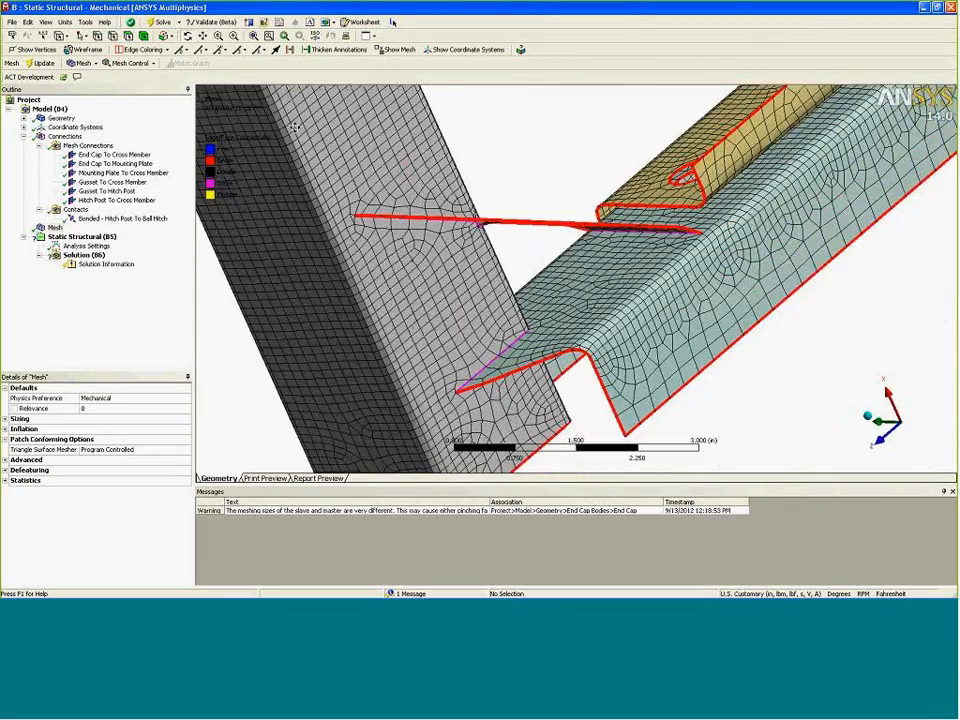
{"action": "middle_click_drag", "start_coordinate": [480, 286], "coordinate": [575, 268]}
{"action": "middle_click_drag", "start_coordinate": [538, 351], "coordinate": [549, 338]}
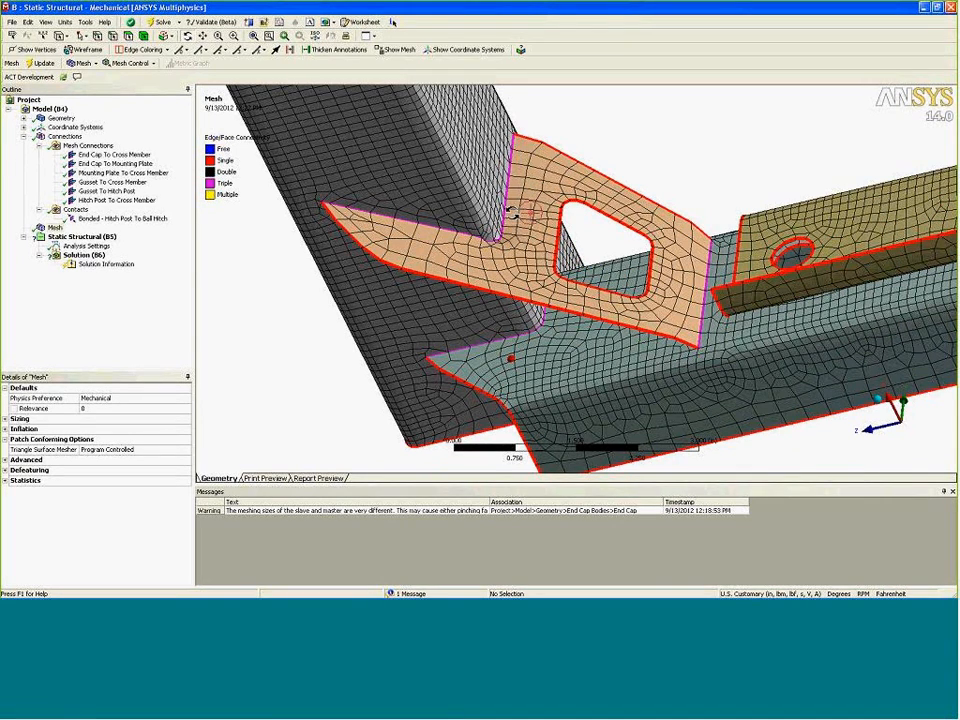
{"action": "middle_click_drag", "start_coordinate": [512, 212], "coordinate": [487, 313]}
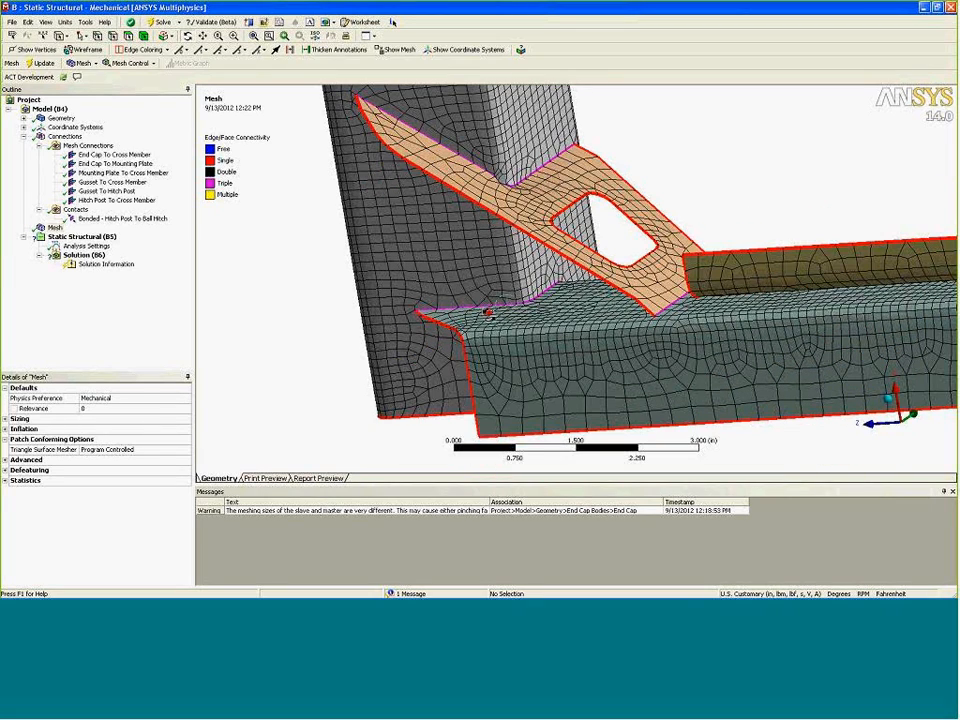
Switch to the DesignModeler window and examine the gusset, cross member and hitch post geometry around their joints
{"action": "mouse_move", "coordinate": [528, 596]}
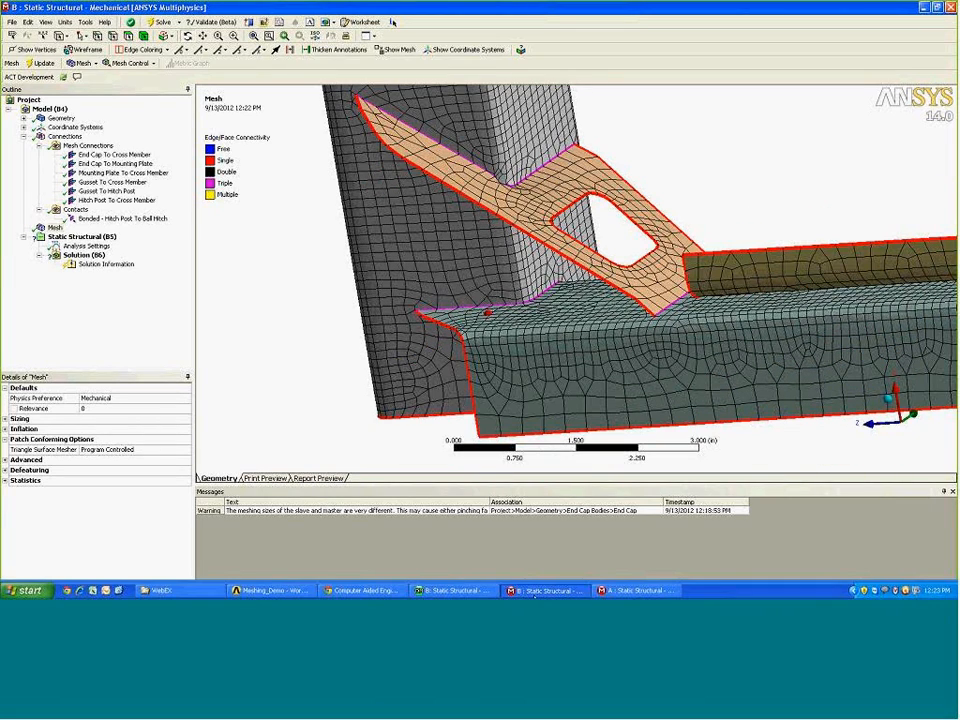
{"action": "left_click", "coordinate": [456, 591]}
{"action": "middle_click_drag", "start_coordinate": [560, 478], "coordinate": [491, 454]}
{"action": "scroll", "coordinate": [515, 401], "scroll_direction": "up", "scroll_amount": 4}
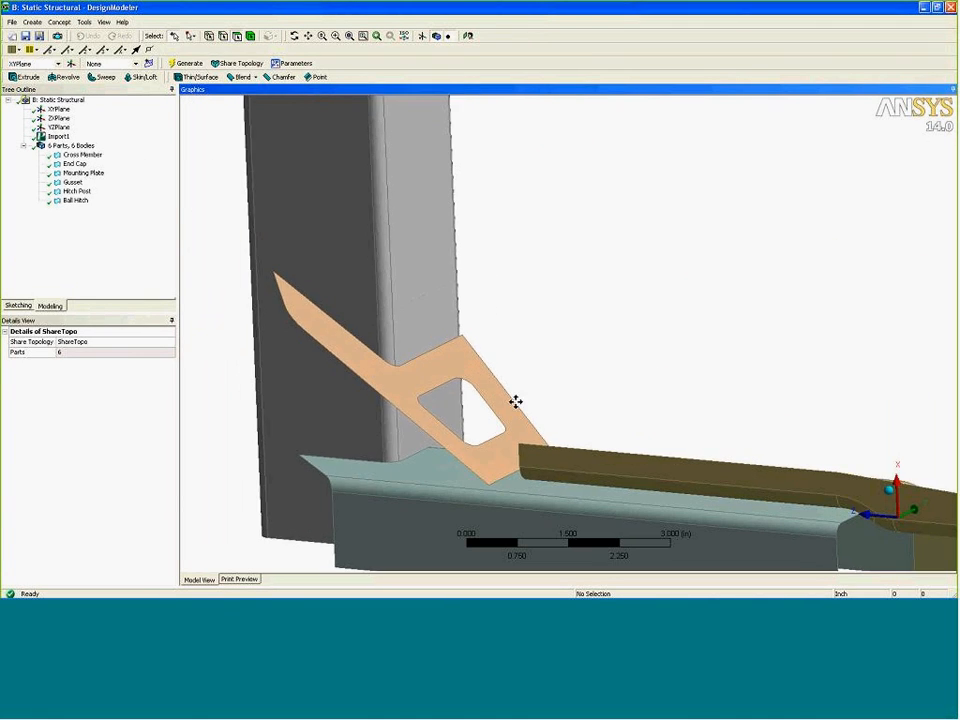
{"action": "middle_click_drag", "start_coordinate": [515, 401], "coordinate": [607, 406], "text": "ctrl"}
{"action": "left_click", "coordinate": [507, 311]}
{"action": "middle_click_drag", "start_coordinate": [590, 354], "coordinate": [470, 336]}
{"action": "left_click", "coordinate": [583, 356]}
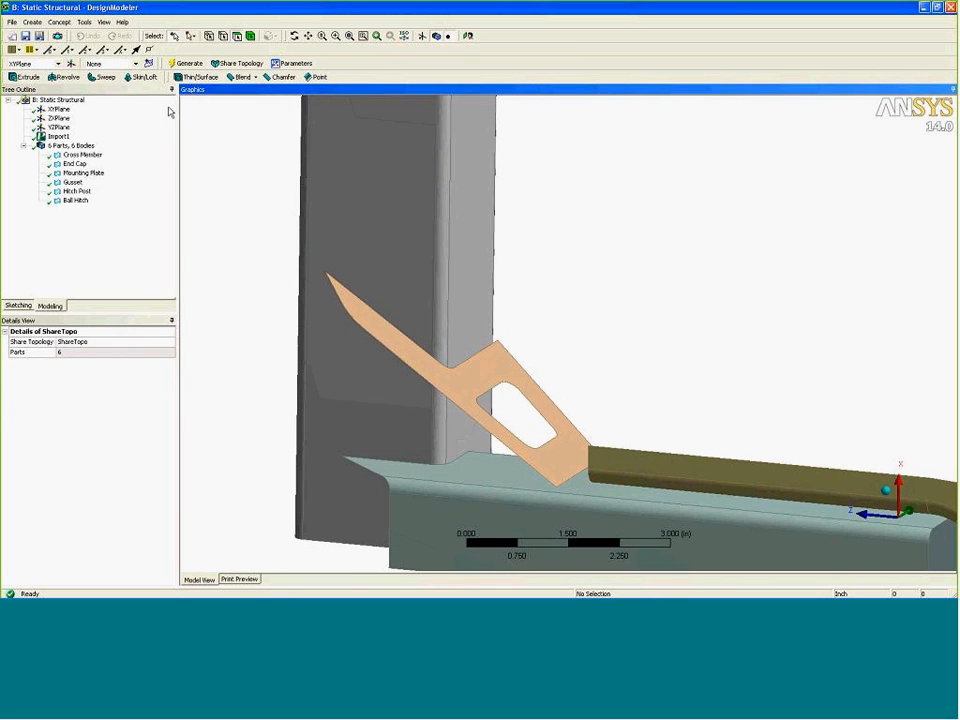
Start a Slice feature of type Slice by Surface, using the gusset's face as the target face
{"action": "left_click", "coordinate": [32, 21]}
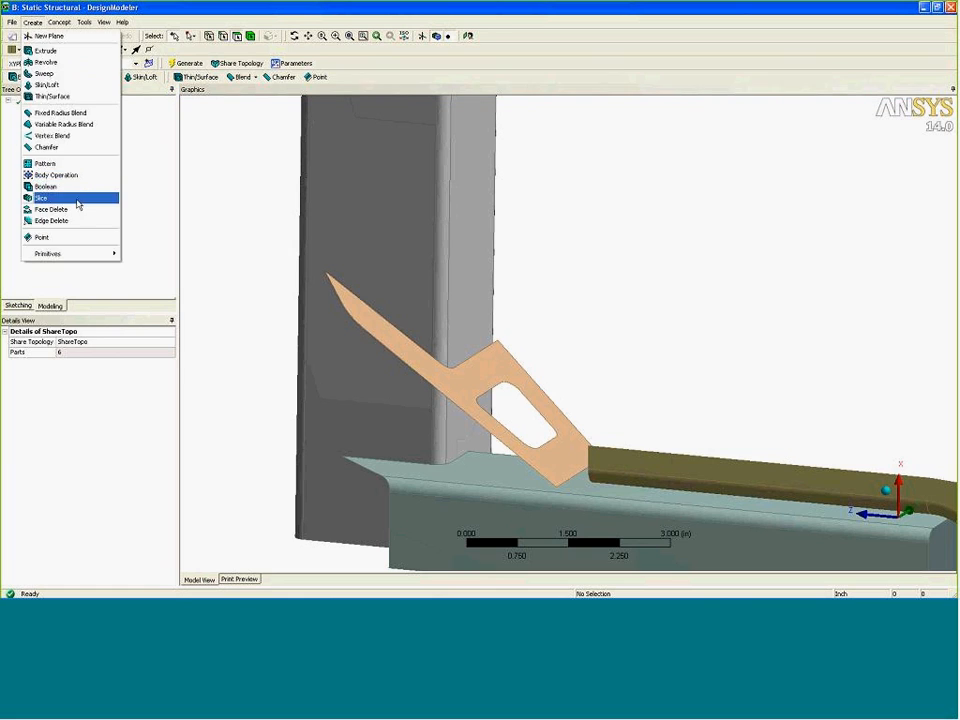
{"action": "left_click", "coordinate": [70, 195]}
{"action": "left_click", "coordinate": [100, 352]}
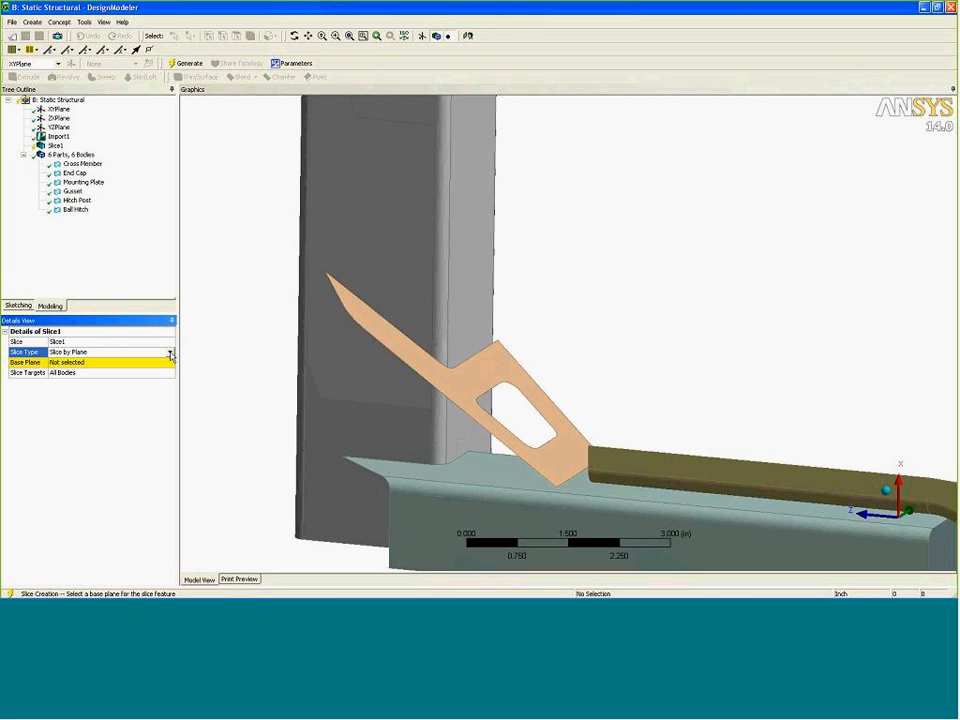
{"action": "left_click", "coordinate": [171, 352]}
{"action": "left_click", "coordinate": [146, 372]}
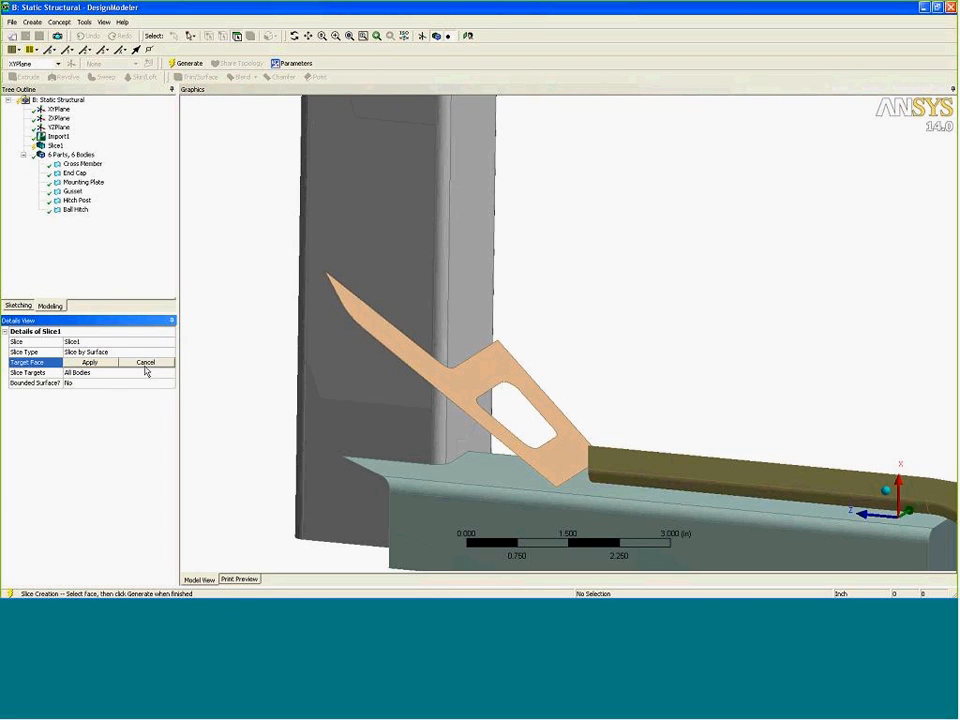
{"action": "left_click", "coordinate": [420, 360]}
{"action": "left_click", "coordinate": [89, 362]}
Limit the slice targets to the selected cross member body and generate the slice
{"action": "left_click", "coordinate": [171, 372]}
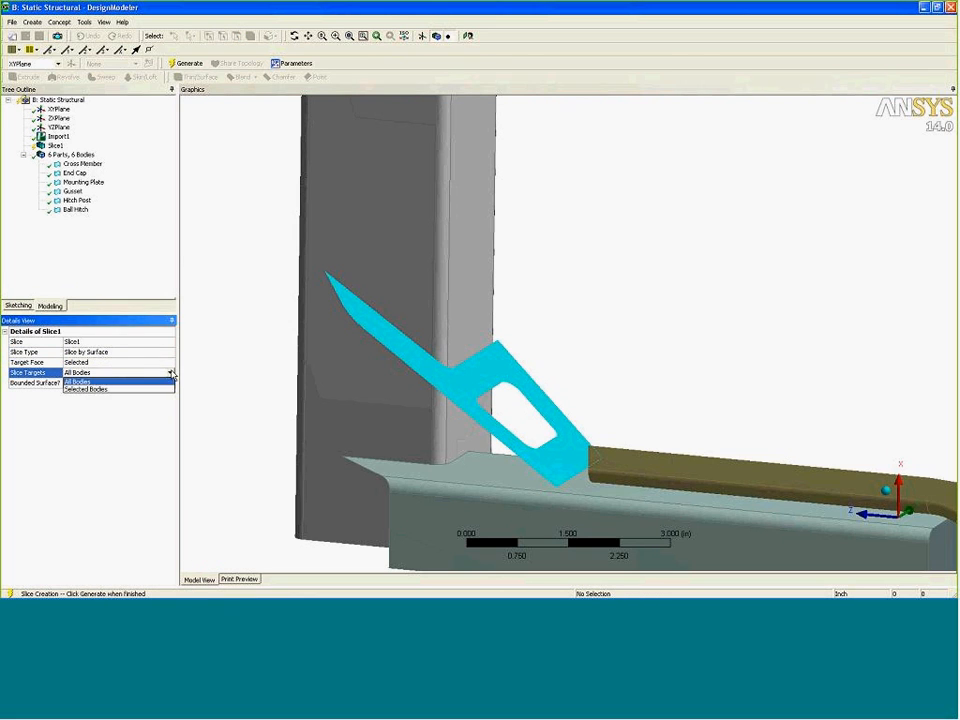
{"action": "left_click", "coordinate": [157, 390]}
{"action": "left_click", "coordinate": [153, 385]}
{"action": "left_click", "coordinate": [335, 385]}
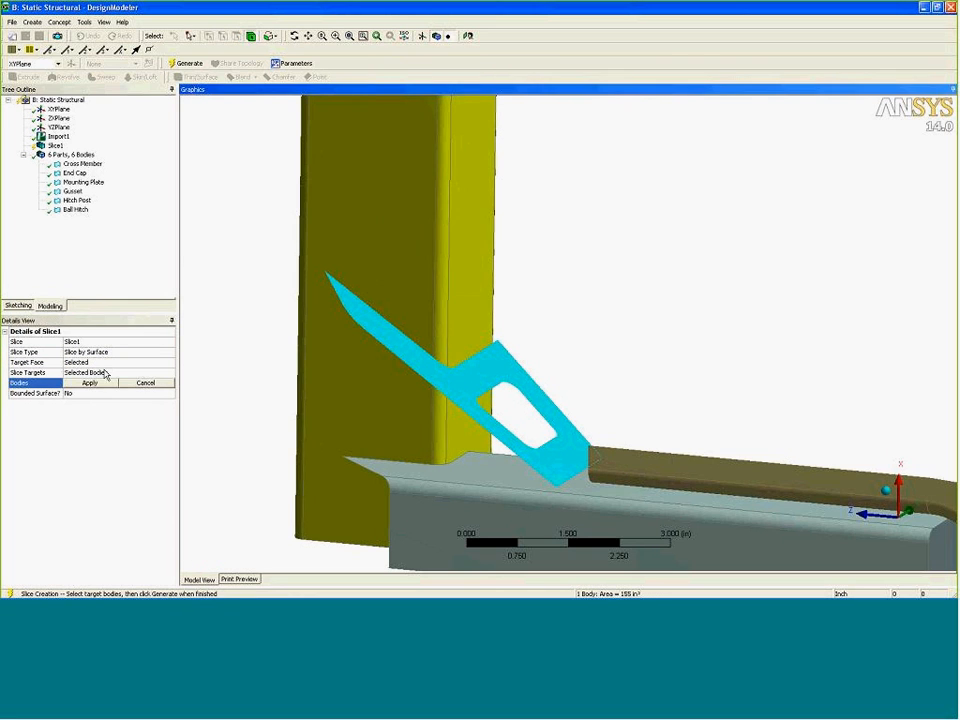
{"action": "left_click", "coordinate": [89, 382]}
{"action": "left_click", "coordinate": [186, 63]}
Form a new part from the two cross member bodies on either side of the slice
{"action": "left_click", "coordinate": [326, 227]}
{"action": "left_click", "coordinate": [320, 400], "text": "ctrl"}
{"action": "right_click", "coordinate": [311, 293]}
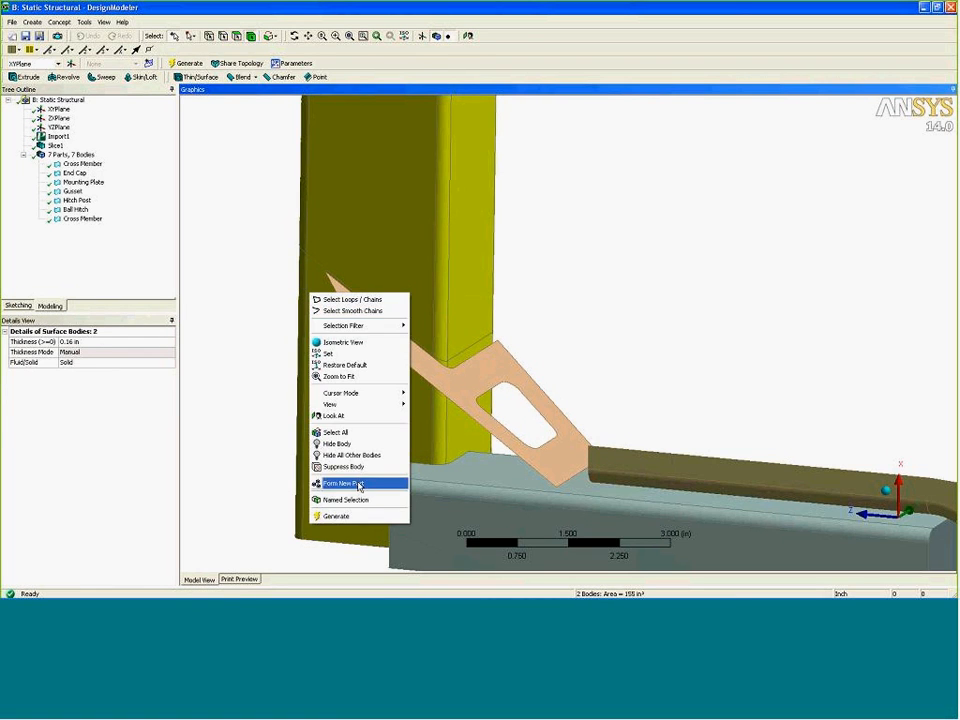
{"action": "left_click", "coordinate": [359, 485]}
{"action": "middle_click_drag", "start_coordinate": [601, 320], "coordinate": [588, 346]}
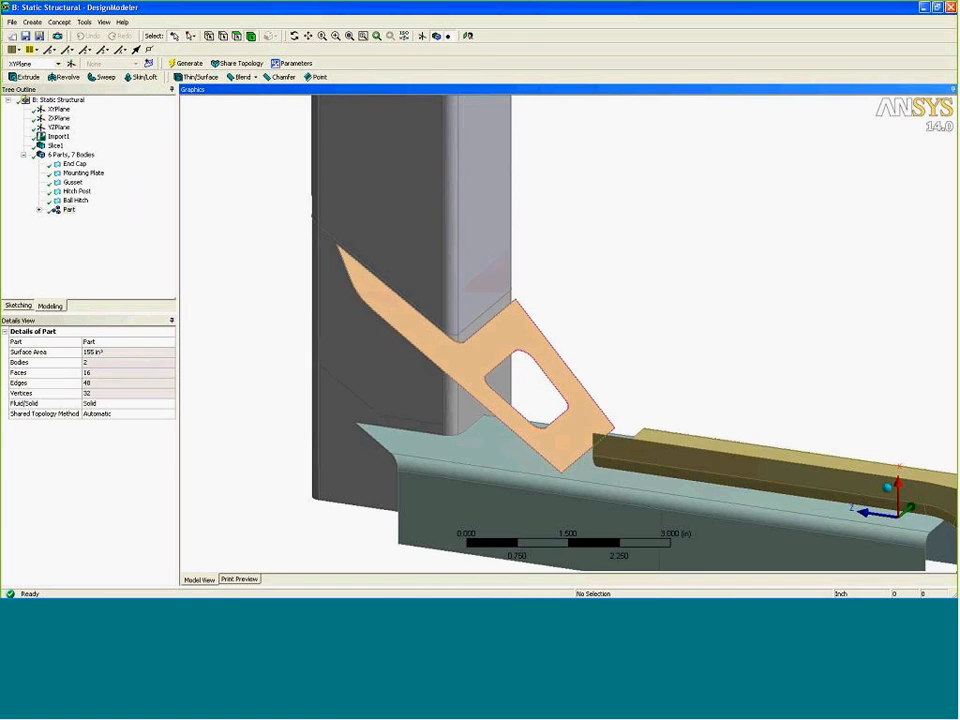
{"action": "middle_click_drag", "start_coordinate": [674, 333], "coordinate": [634, 212], "text": "ctrl"}
{"action": "scroll", "coordinate": [634, 212], "scroll_direction": "down", "scroll_amount": 3}
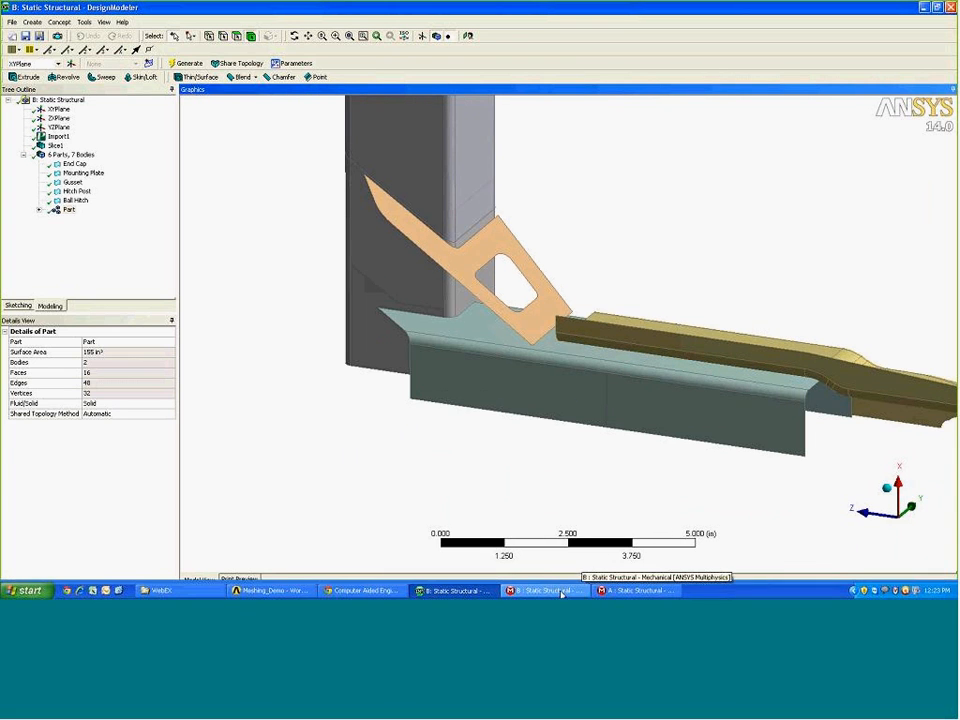
Switch to the Mechanical window of system B and refresh the model's geometry from DesignModeler
{"action": "left_click", "coordinate": [562, 591]}
{"action": "left_click", "coordinate": [60, 119]}
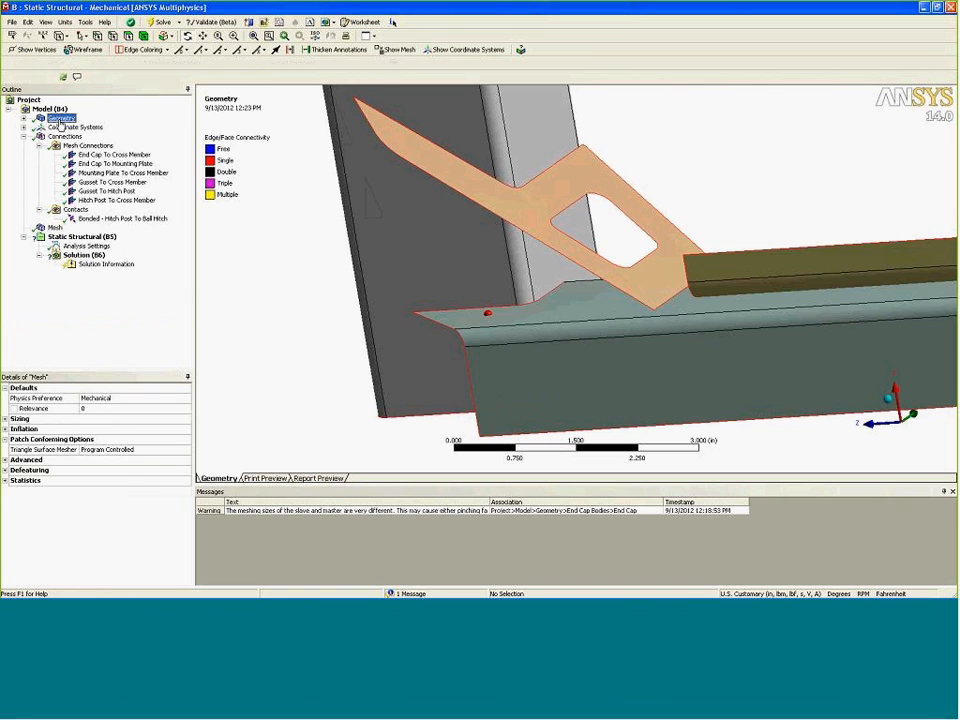
{"action": "right_click", "coordinate": [60, 121]}
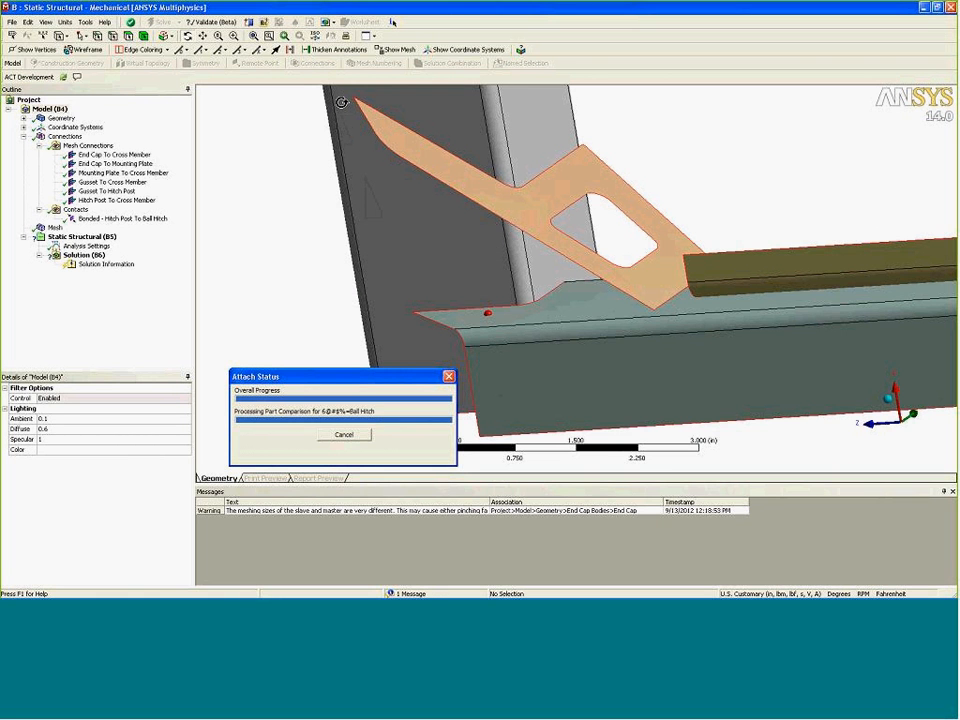
{"action": "left_click_drag", "start_coordinate": [499, 343], "coordinate": [428, 275]}
{"action": "right_click_drag", "start_coordinate": [500, 328], "coordinate": [582, 392]}
{"action": "scroll", "coordinate": [495, 379], "scroll_direction": "up", "scroll_amount": 3}
{"action": "middle_click_drag", "start_coordinate": [563, 315], "coordinate": [806, 331], "text": "ctrl"}
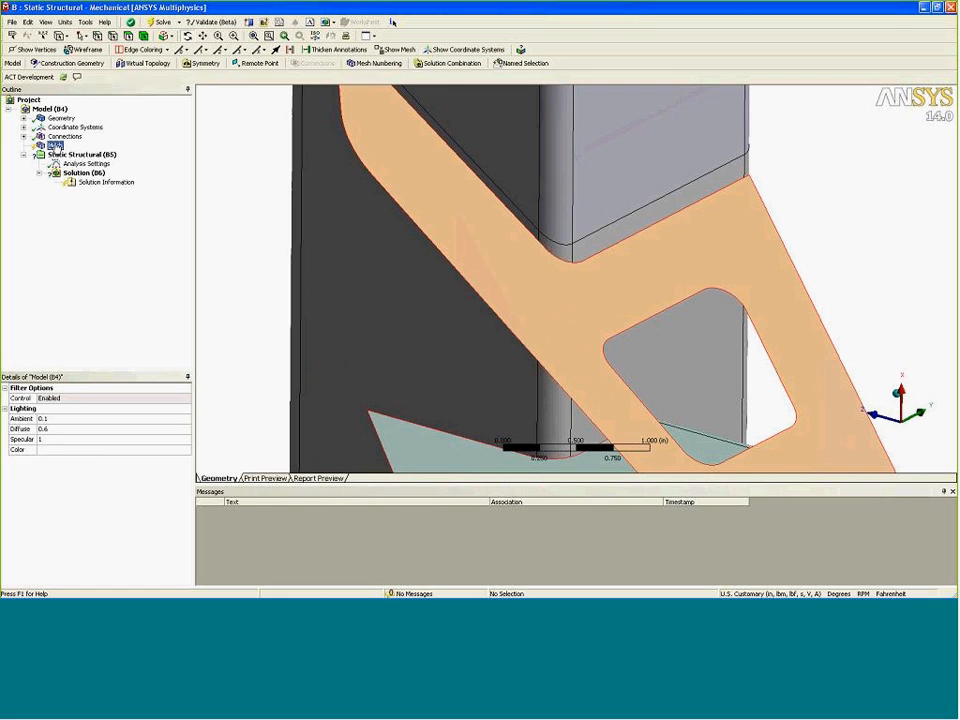
Review the updated geometry's part list and the new slice line on the cross member near the gusset
{"action": "left_click", "coordinate": [55, 146]}
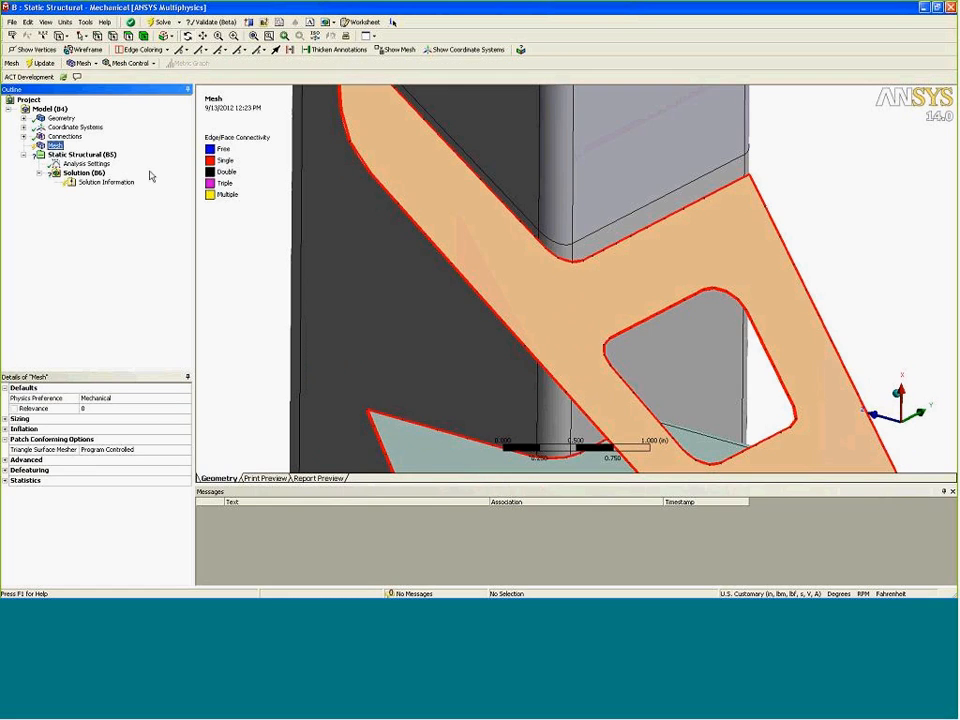
{"action": "left_click", "coordinate": [24, 118]}
{"action": "left_click", "coordinate": [47, 119]}
{"action": "mouse_move", "coordinate": [579, 316]}
{"action": "left_mouse_down"}
{"action": "mouse_move", "coordinate": [553, 312]}
{"action": "mouse_move", "coordinate": [531, 327]}
{"action": "mouse_move", "coordinate": [577, 298]}
{"action": "left_mouse_up"}
{"action": "scroll", "coordinate": [590, 325], "scroll_direction": "up", "scroll_amount": 3}
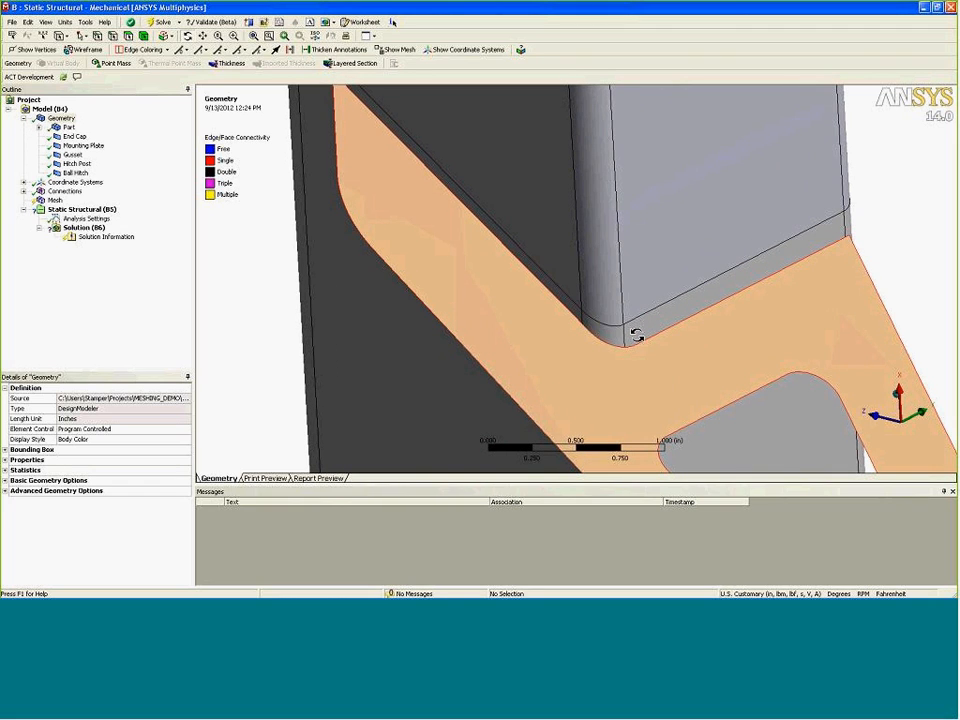
{"action": "left_click", "coordinate": [24, 118]}
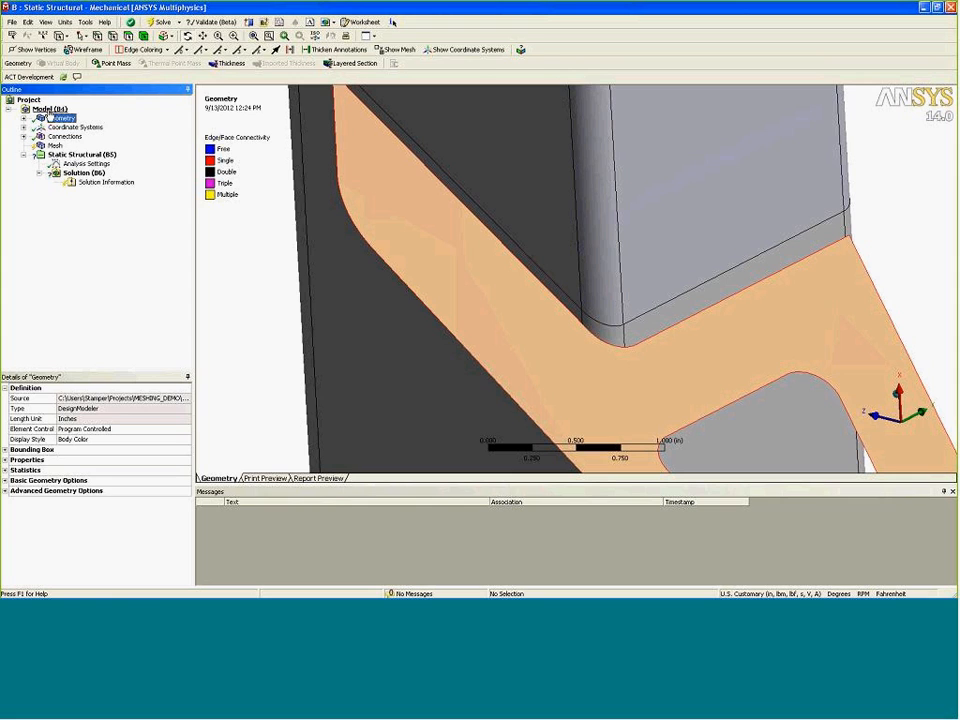
Isolate the gusset and the sliced cross member body beneath it by hiding all other bodies
{"action": "left_click", "coordinate": [50, 109]}
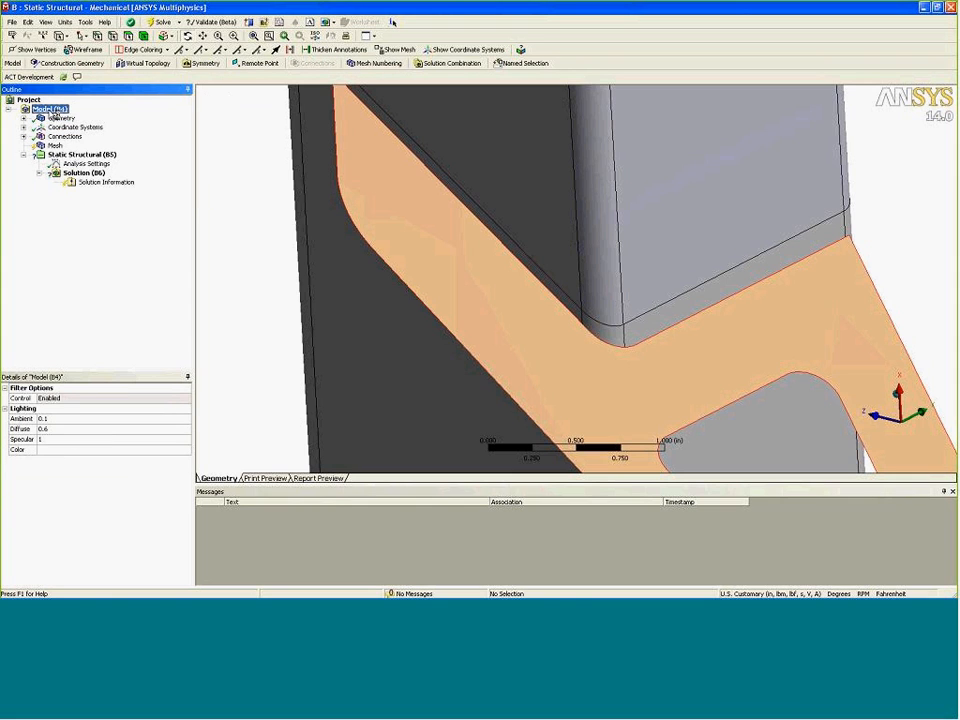
{"action": "left_click", "coordinate": [144, 36]}
{"action": "left_click_drag", "start_coordinate": [606, 332], "coordinate": [590, 347]}
{"action": "right_click", "coordinate": [590, 348]}
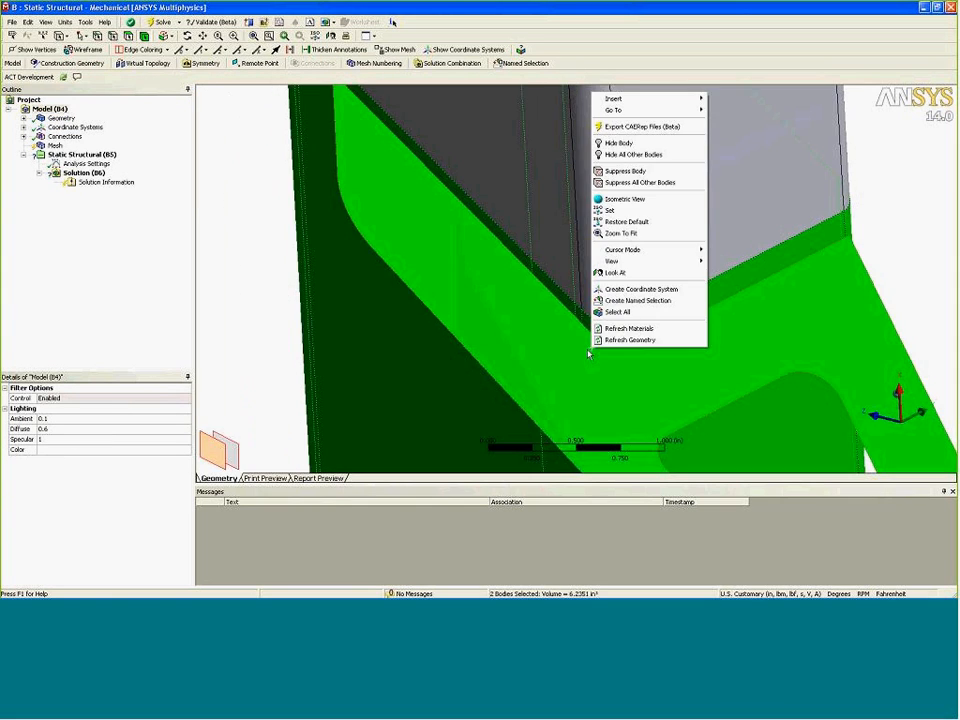
{"action": "left_click", "coordinate": [660, 155]}
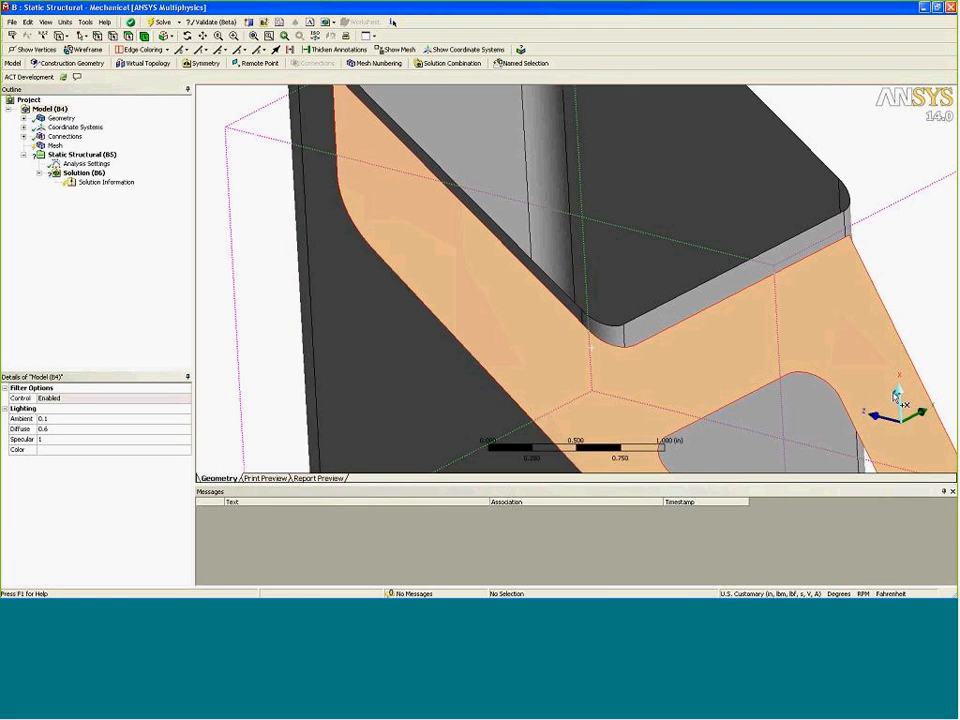
Look along the X axis at the rounded corner and compare the gusset's arc edge with the cross member's
{"action": "left_click", "coordinate": [896, 397]}
{"action": "right_click_drag", "start_coordinate": [352, 272], "coordinate": [501, 377]}
{"action": "scroll", "coordinate": [500, 376], "scroll_direction": "up", "scroll_amount": 1}
{"action": "middle_click_drag", "start_coordinate": [501, 377], "coordinate": [506, 547], "text": "ctrl"}
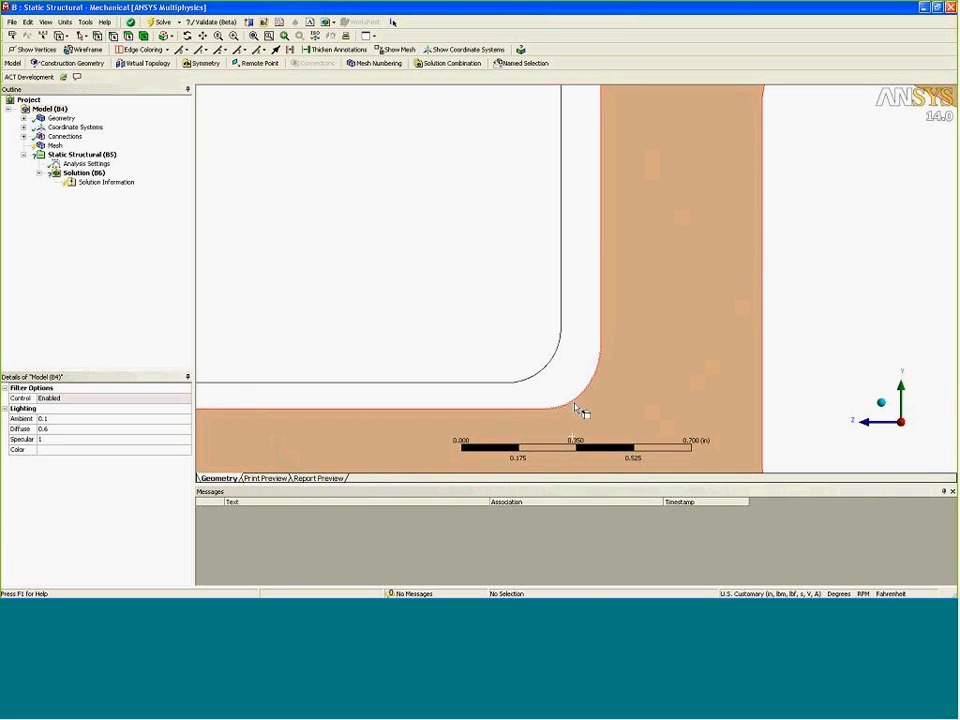
{"action": "left_click", "coordinate": [582, 406]}
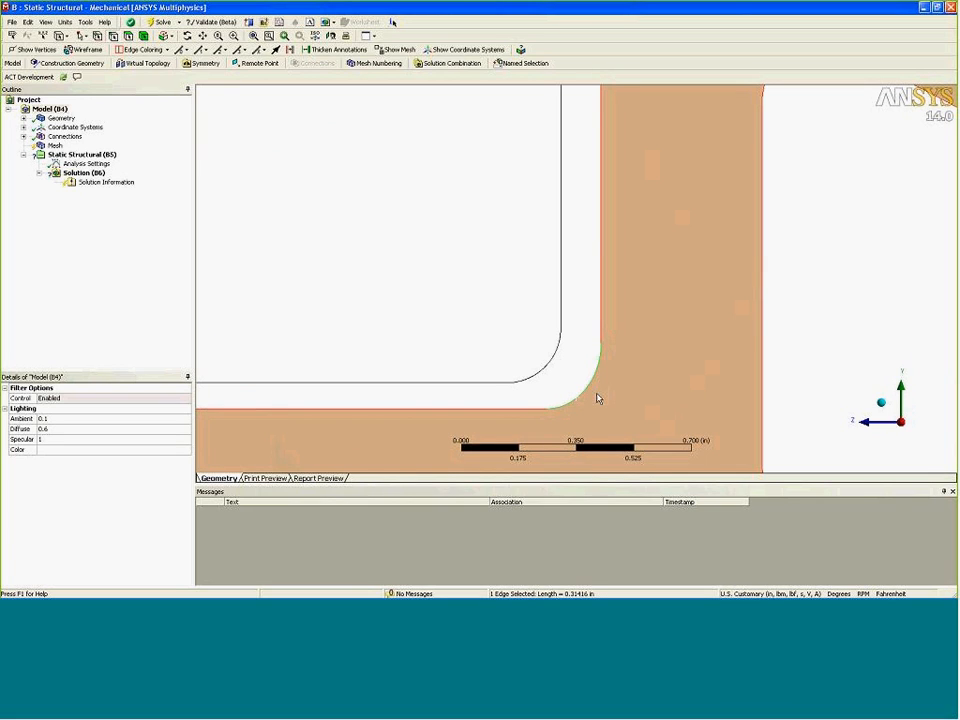
{"action": "left_click", "coordinate": [545, 372], "text": "ctrl"}
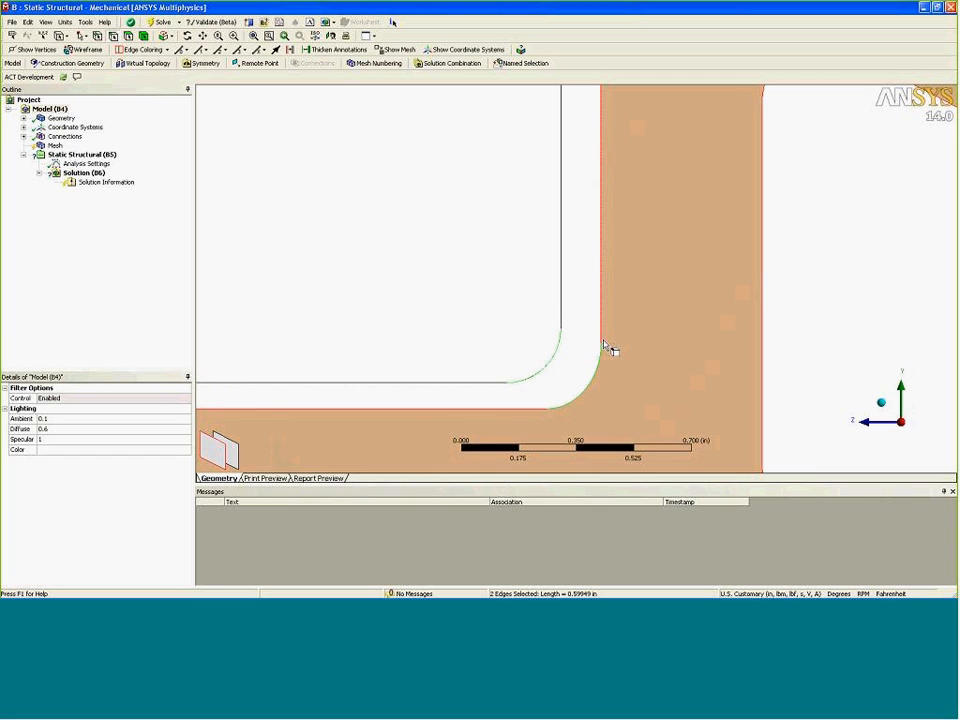
Add a Virtual Topology object and merge the gusset's inner corner arc with its two adjoining straight edges into a virtual cell
{"action": "left_click", "coordinate": [527, 409]}
{"action": "left_click", "coordinate": [571, 402], "text": "ctrl"}
{"action": "left_click", "coordinate": [601, 337], "text": "ctrl"}
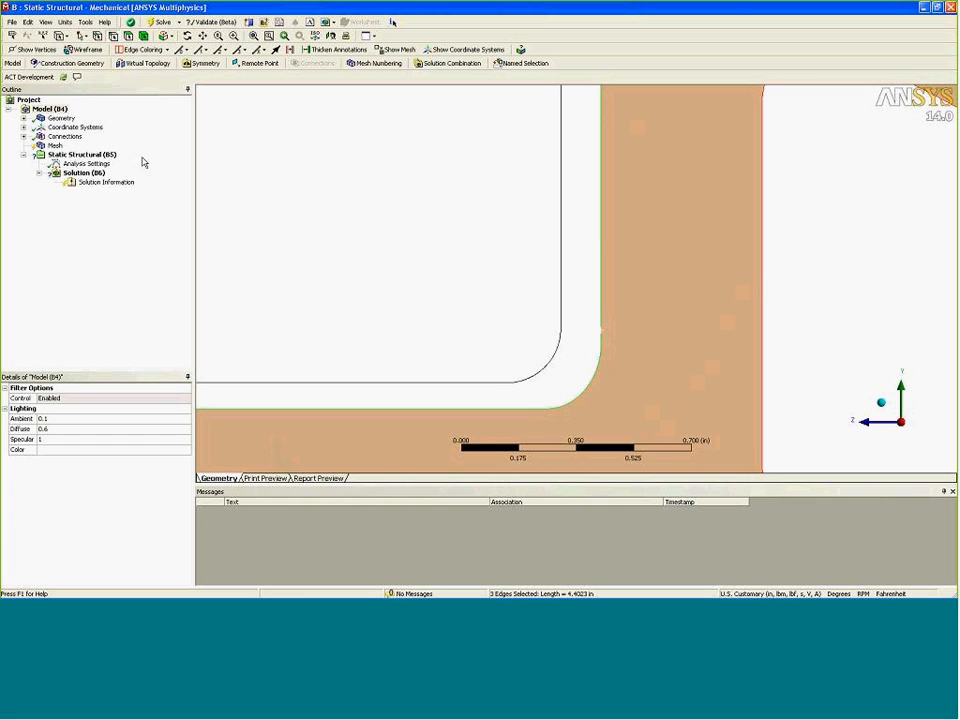
{"action": "left_click", "coordinate": [141, 63]}
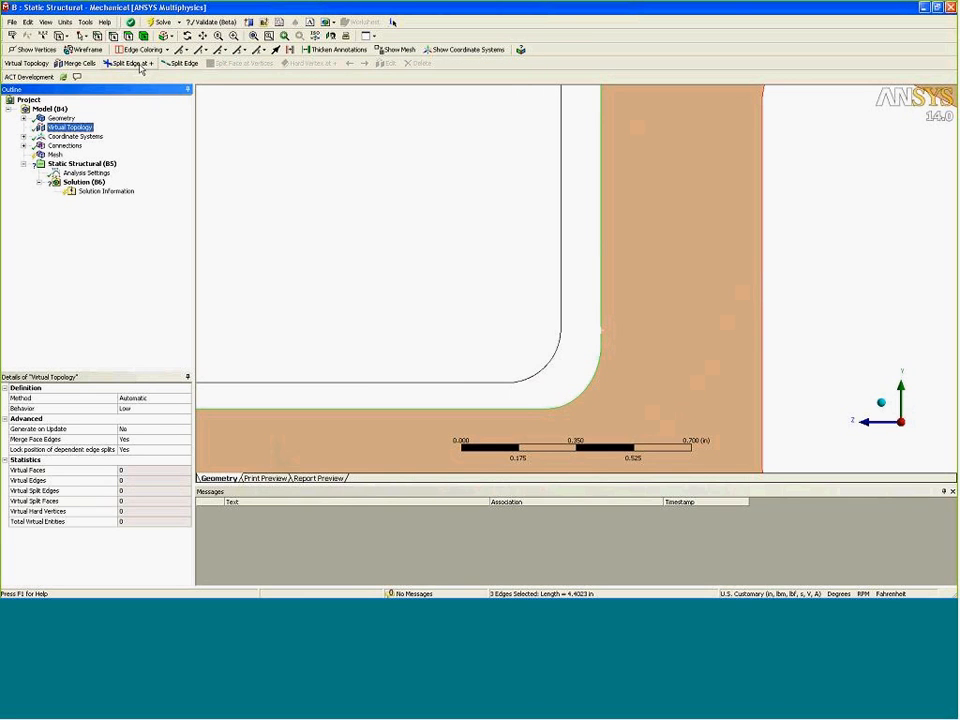
{"action": "right_click", "coordinate": [296, 242]}
{"action": "mouse_move", "coordinate": [390, 248]}
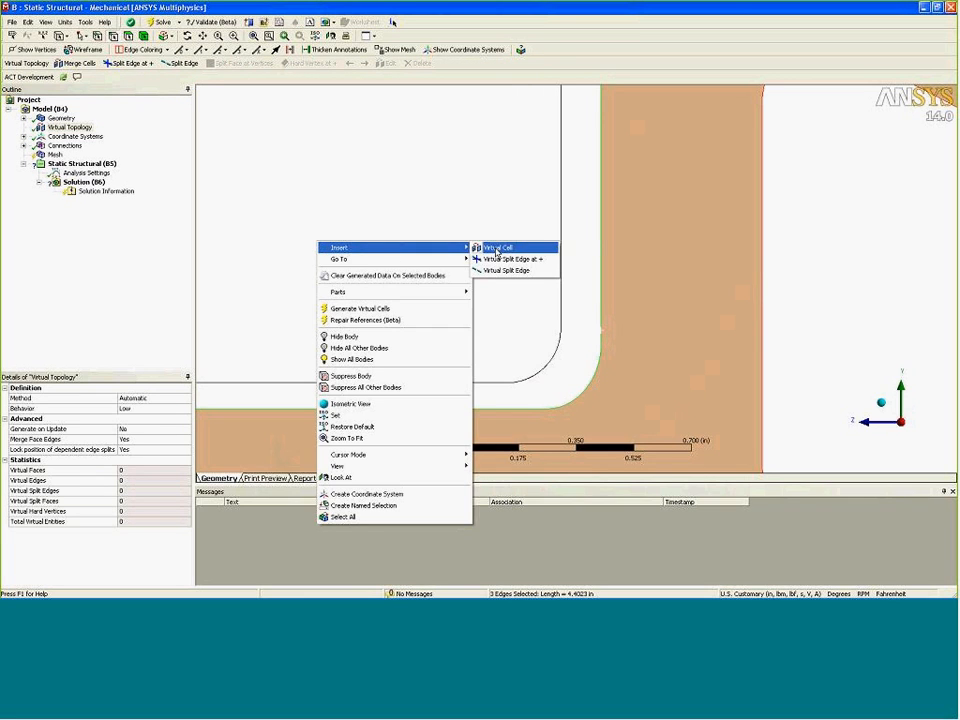
{"action": "left_click", "coordinate": [488, 246]}
Split the gusset's merged virtual edge at two points aligned with the ends of the cross member's corner arc
{"action": "left_click", "coordinate": [525, 410]}
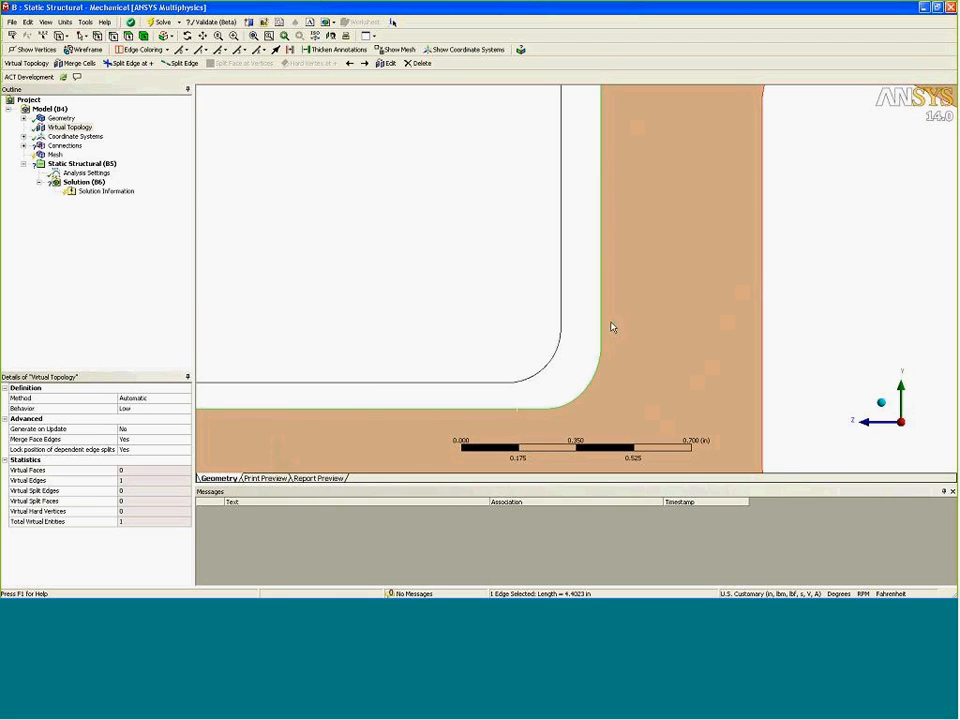
{"action": "right_click", "coordinate": [507, 409]}
{"action": "mouse_move", "coordinate": [600, 92]}
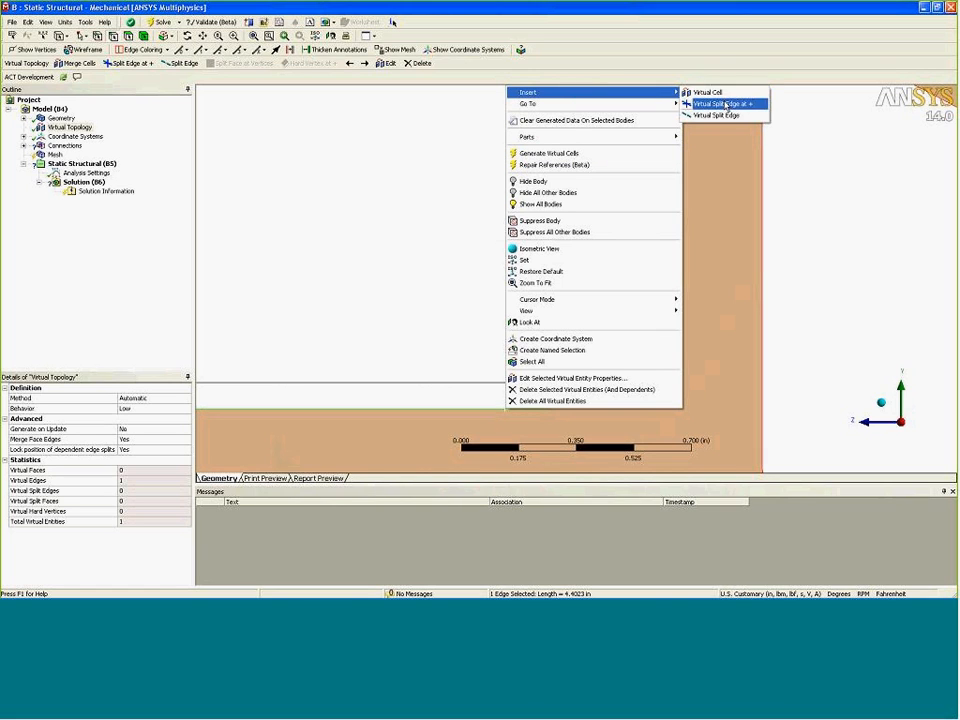
{"action": "left_click", "coordinate": [720, 103]}
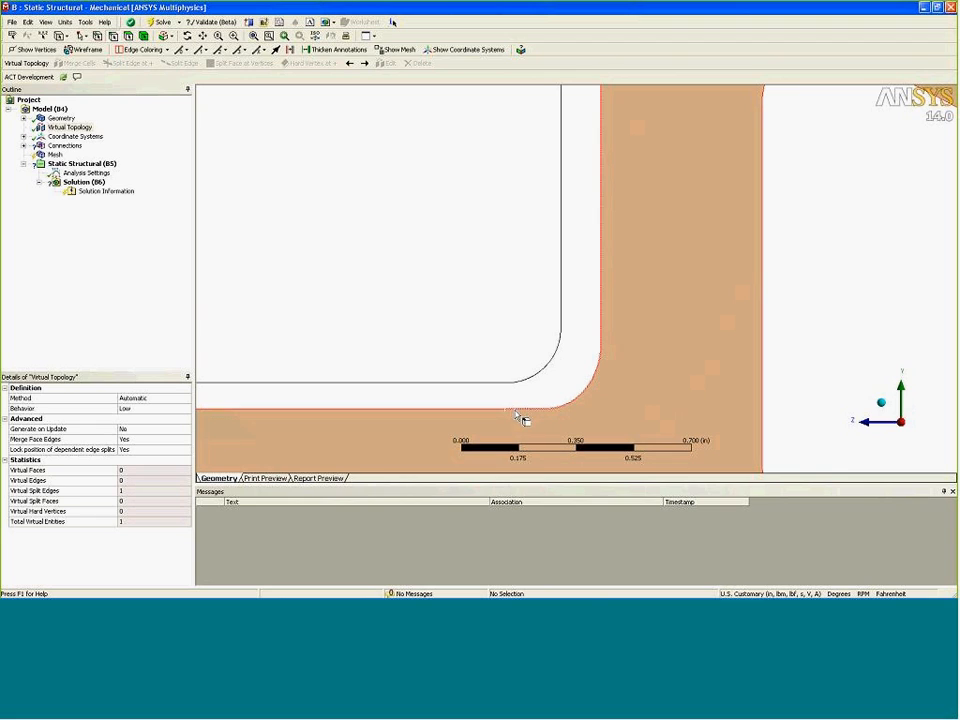
{"action": "left_click", "coordinate": [510, 410]}
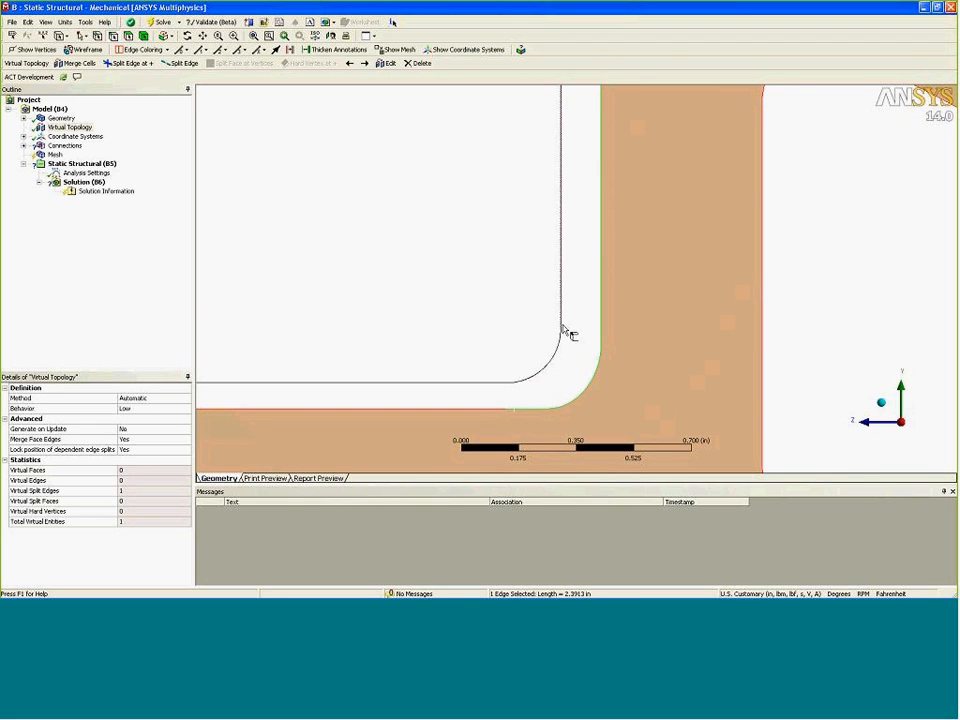
{"action": "right_click", "coordinate": [610, 340]}
{"action": "mouse_move", "coordinate": [625, 259]}
{"action": "left_click", "coordinate": [787, 263]}
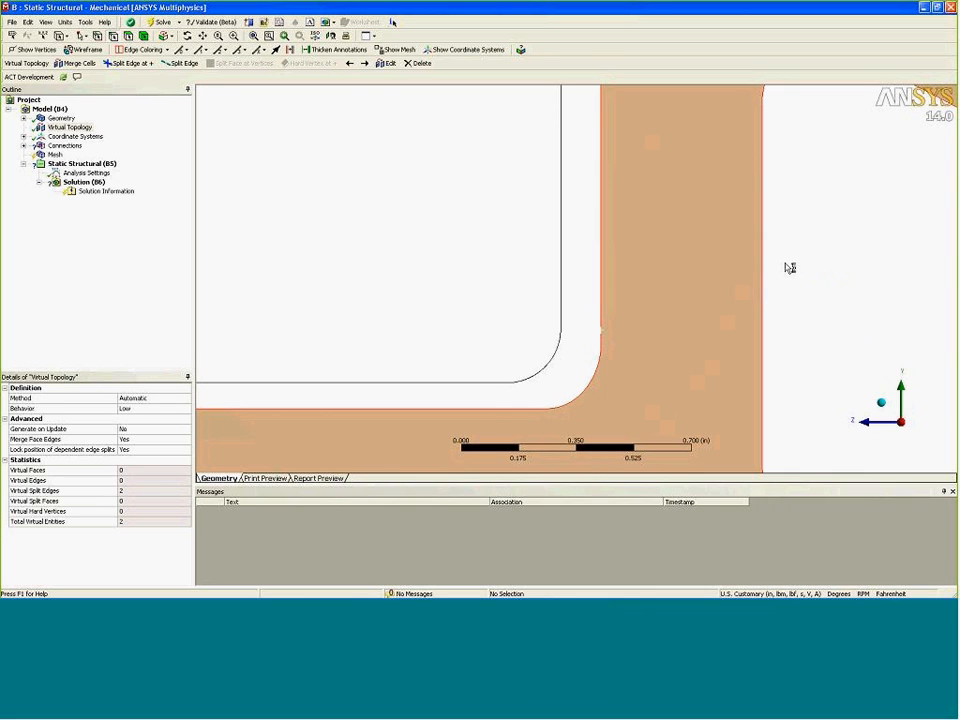
Insert a mesh sizing scoped to the gusset's split corner edge and the matching cross member corner arc
{"action": "left_click", "coordinate": [527, 409]}
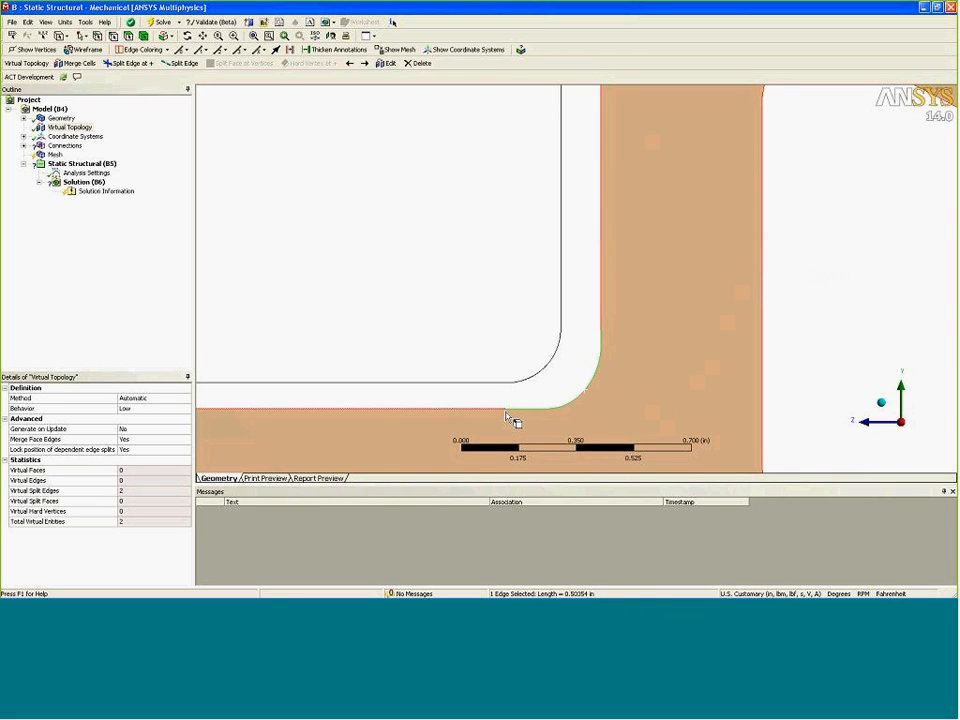
{"action": "left_click", "coordinate": [552, 366], "text": "ctrl"}
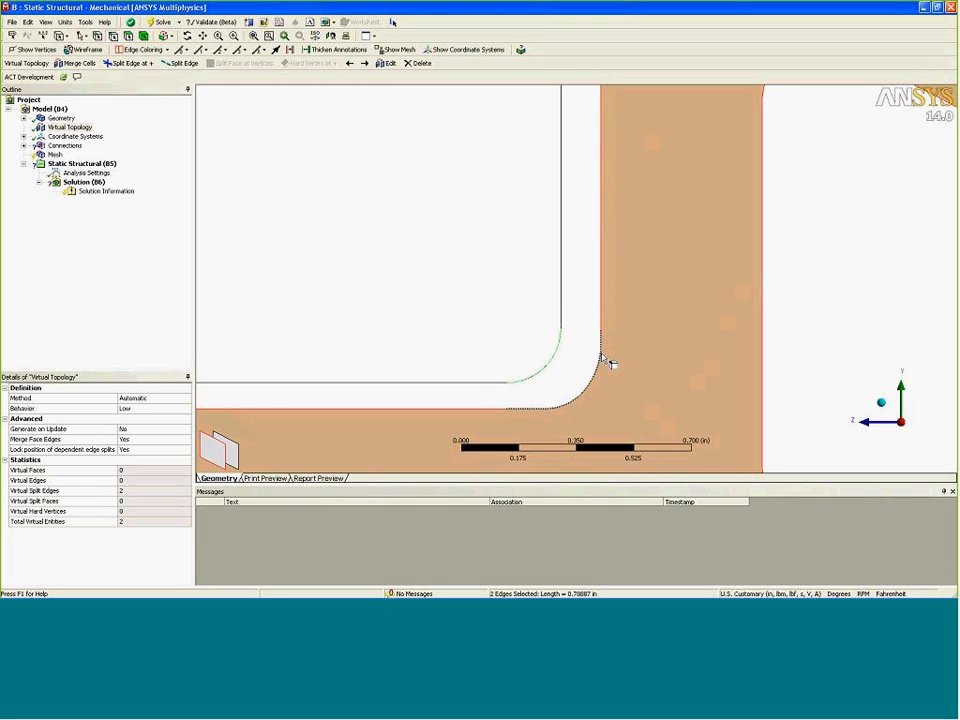
{"action": "middle_click_drag", "start_coordinate": [581, 366], "coordinate": [461, 224]}
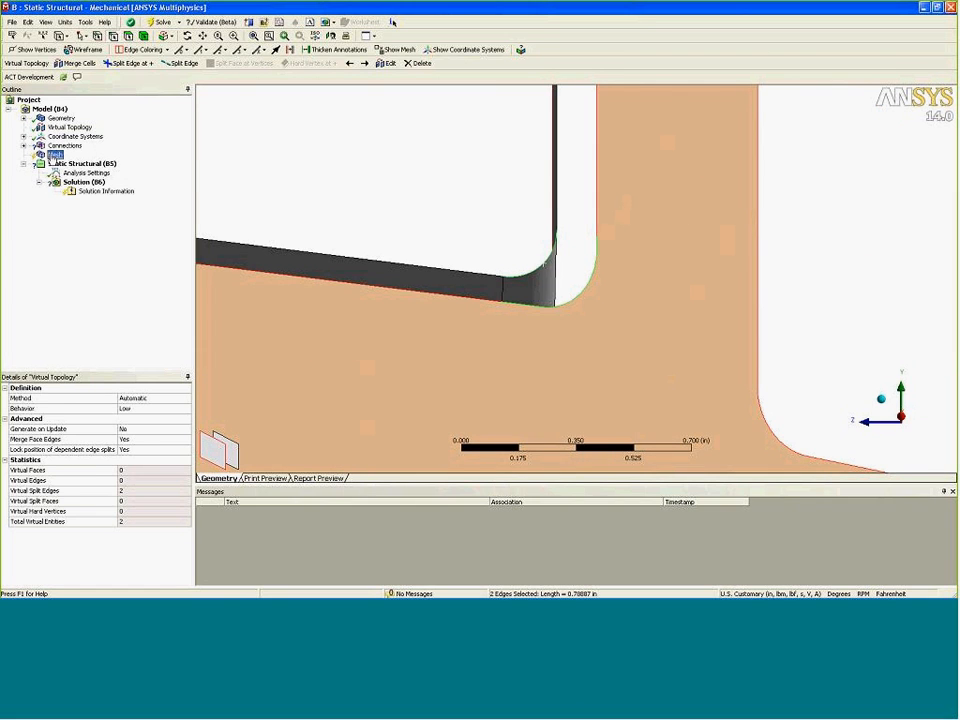
{"action": "right_click", "coordinate": [55, 154]}
{"action": "mouse_move", "coordinate": [68, 162]}
{"action": "left_click", "coordinate": [172, 172]}
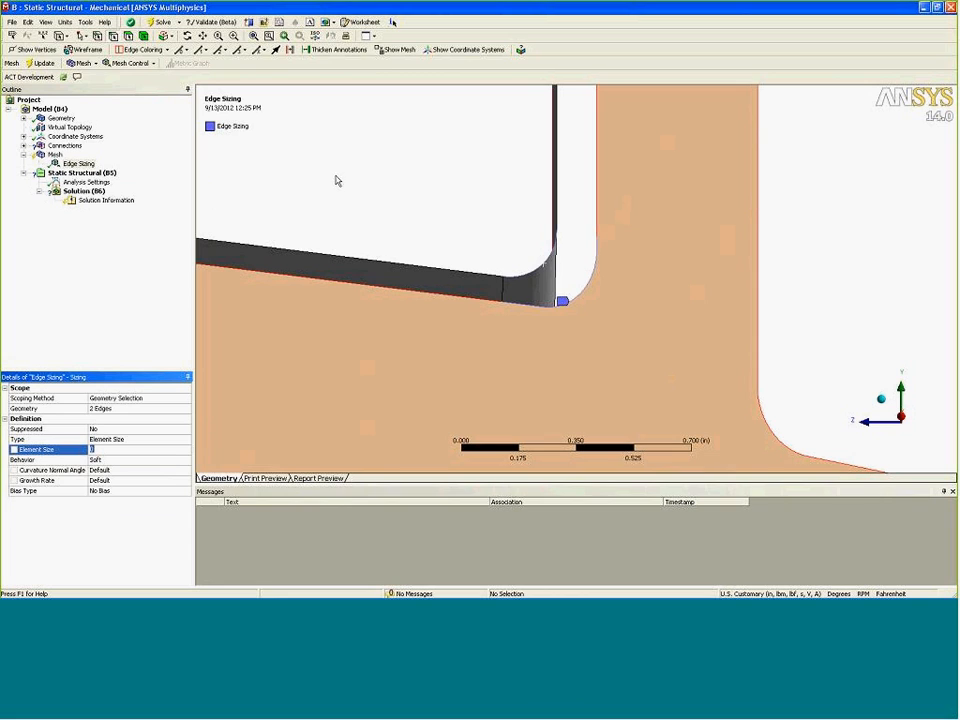
Define the edge sizing by Number of Divisions with 6 divisions and set its behavior to Hard
{"action": "left_click", "coordinate": [183, 444]}
{"action": "left_click", "coordinate": [170, 457]}
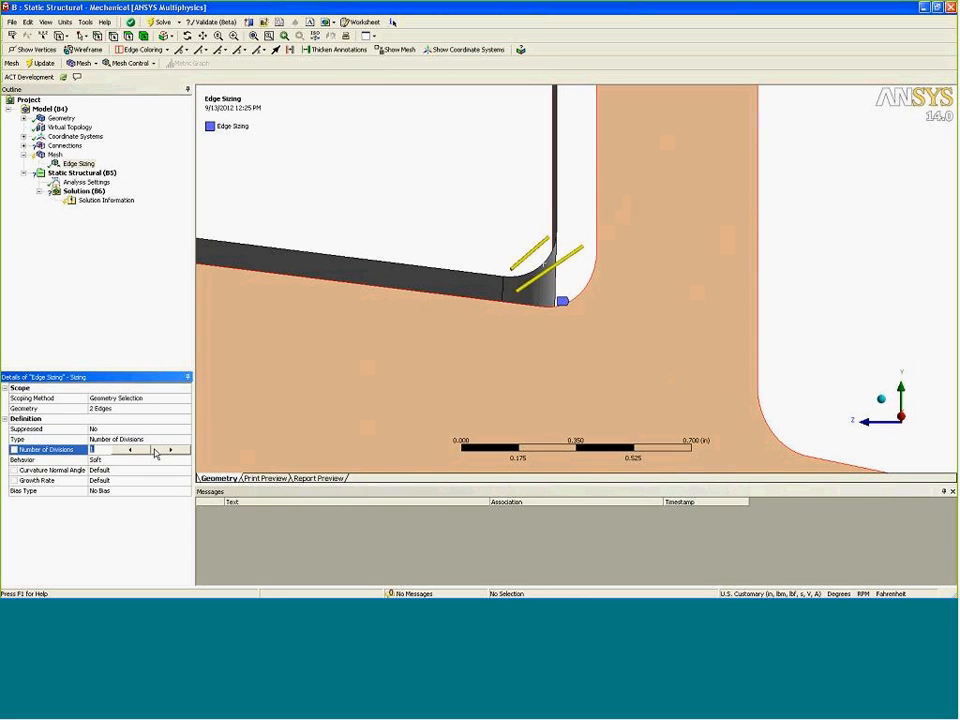
{"action": "key", "text": "Return"}
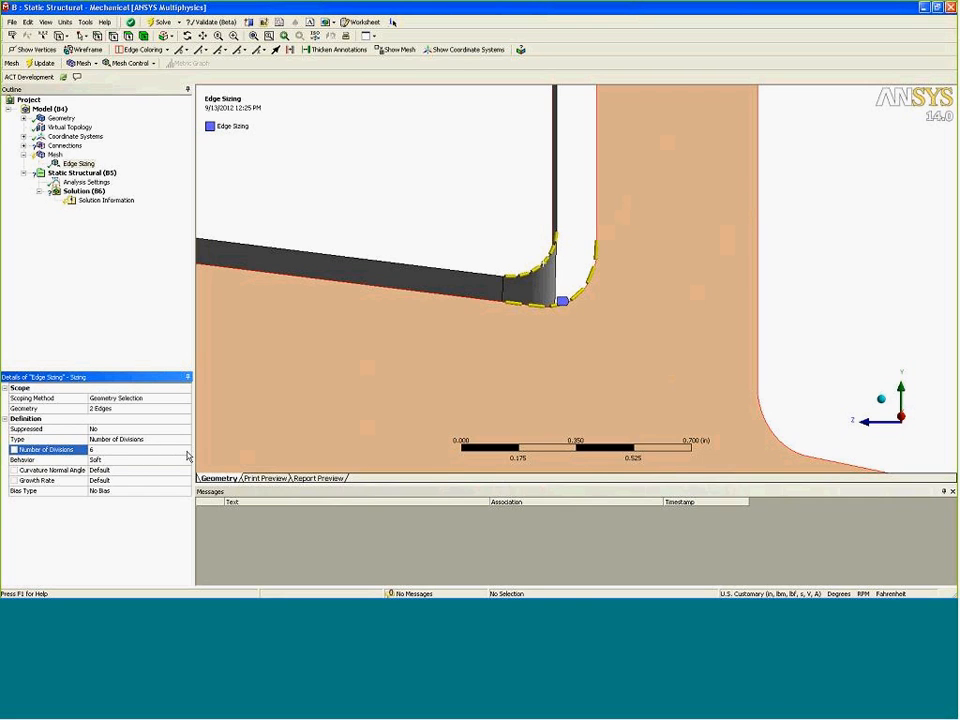
{"action": "left_click", "coordinate": [187, 459]}
{"action": "left_click", "coordinate": [185, 459]}
{"action": "left_click", "coordinate": [130, 476]}
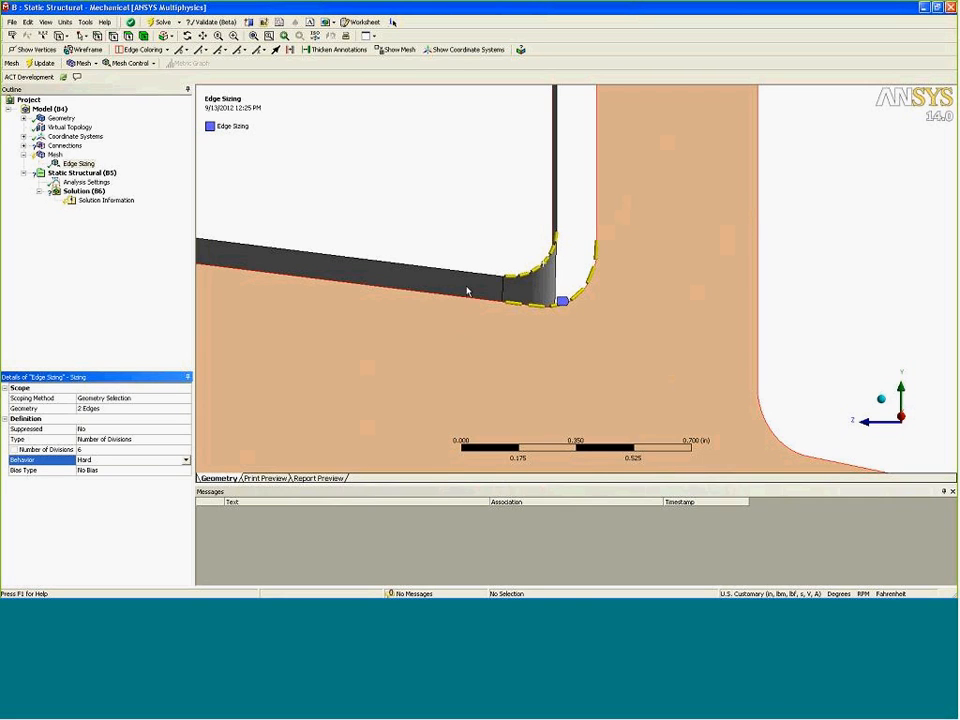
Inspect the division marks on the gusset and cross member corner edges, and show all bodies of the assembly
{"action": "middle_click_drag", "start_coordinate": [517, 252], "coordinate": [520, 296], "text": "ctrl"}
{"action": "scroll", "coordinate": [461, 411], "scroll_direction": "up", "scroll_amount": 3}
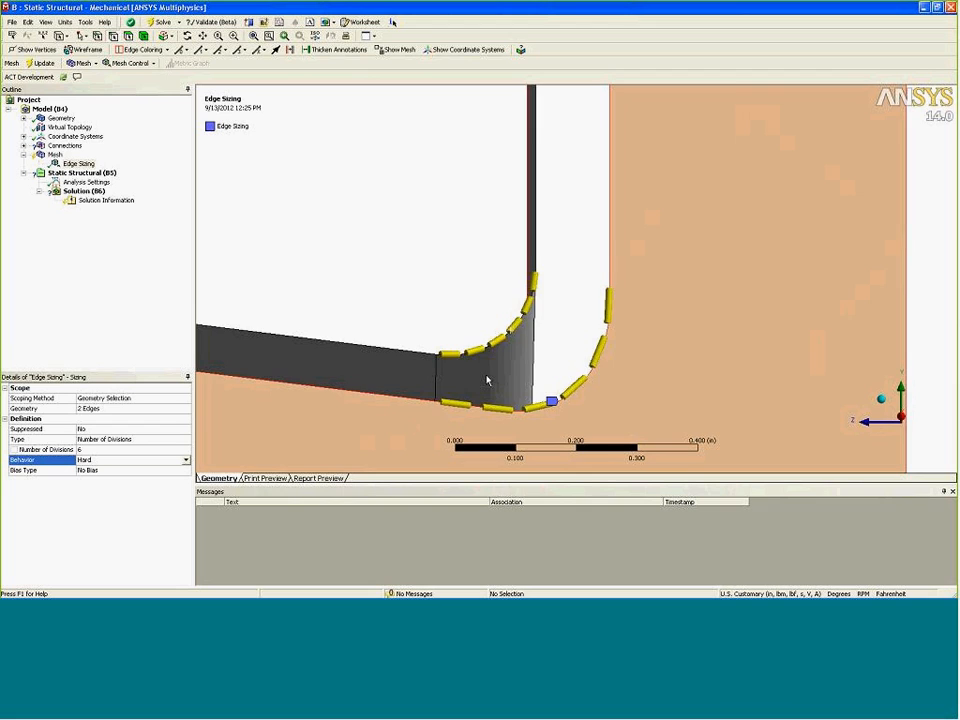
{"action": "middle_click_drag", "start_coordinate": [489, 386], "coordinate": [459, 394]}
{"action": "scroll", "coordinate": [459, 394], "scroll_direction": "down", "scroll_amount": 1}
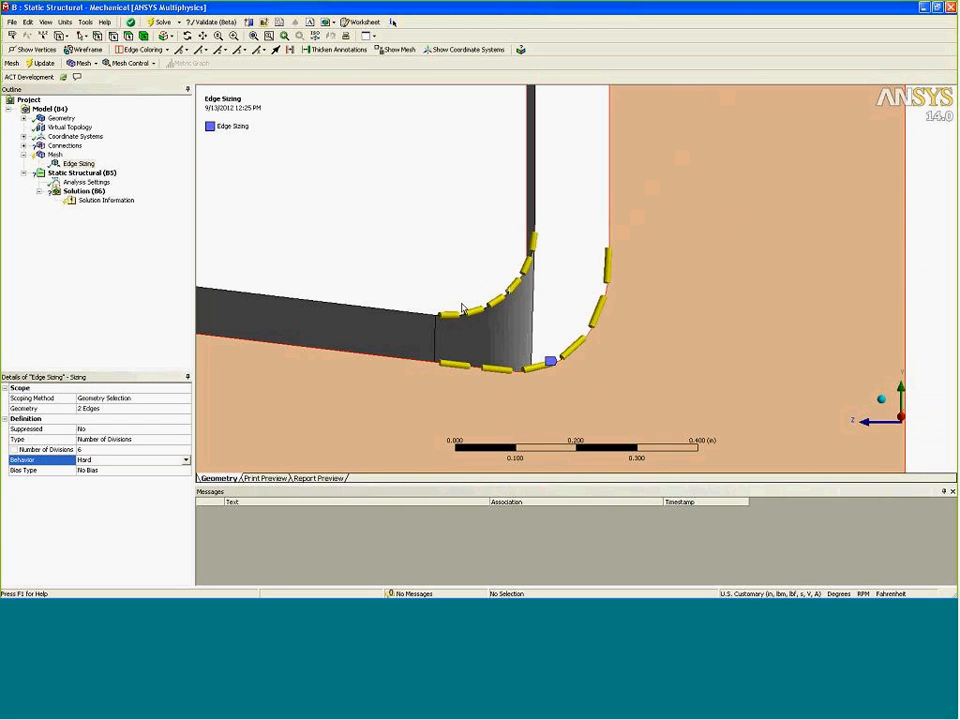
{"action": "scroll", "coordinate": [466, 321], "scroll_direction": "down", "scroll_amount": 4}
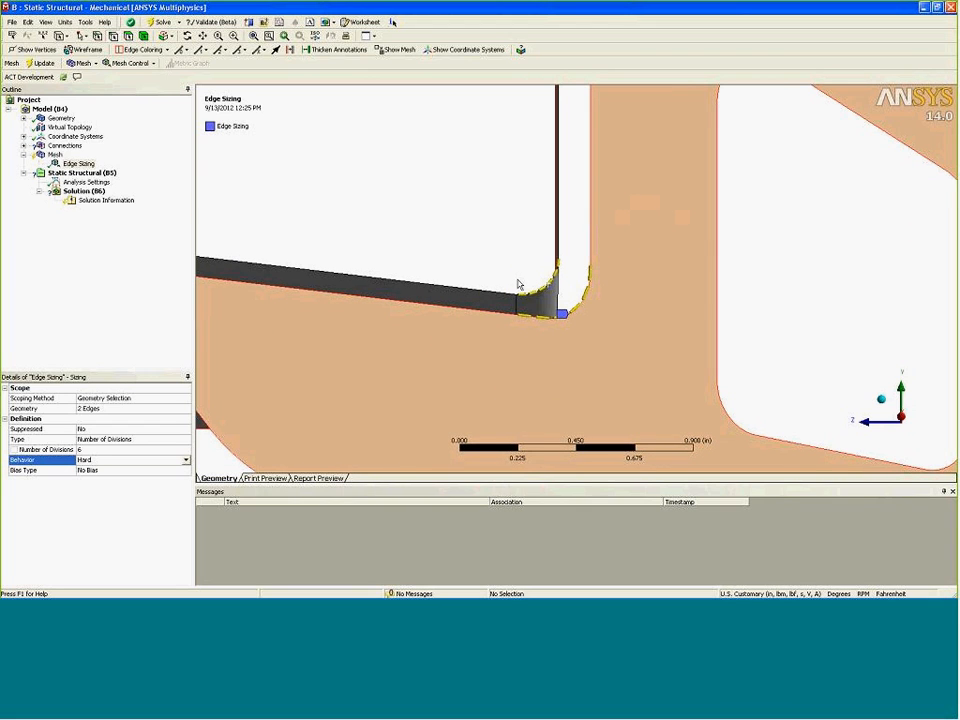
{"action": "right_click", "coordinate": [468, 238]}
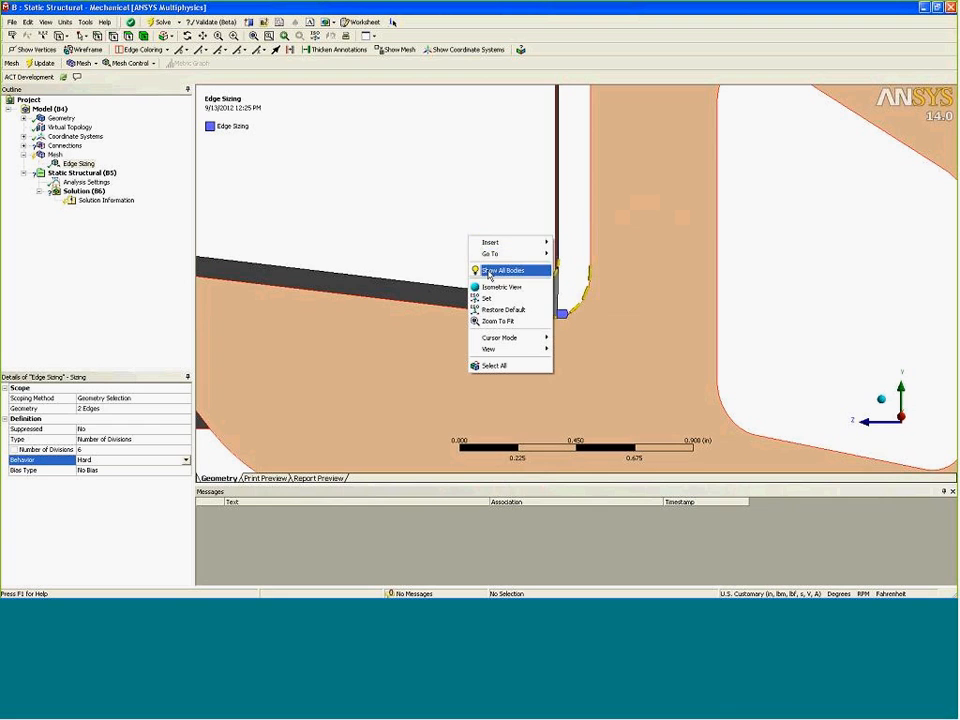
{"action": "left_click", "coordinate": [492, 271]}
{"action": "middle_click_drag", "start_coordinate": [493, 291], "coordinate": [438, 168]}
Set the master geometry of the Gusset To Cross Member mesh connection to the cross member's three edges along the gusset joint
{"action": "left_click", "coordinate": [23, 146]}
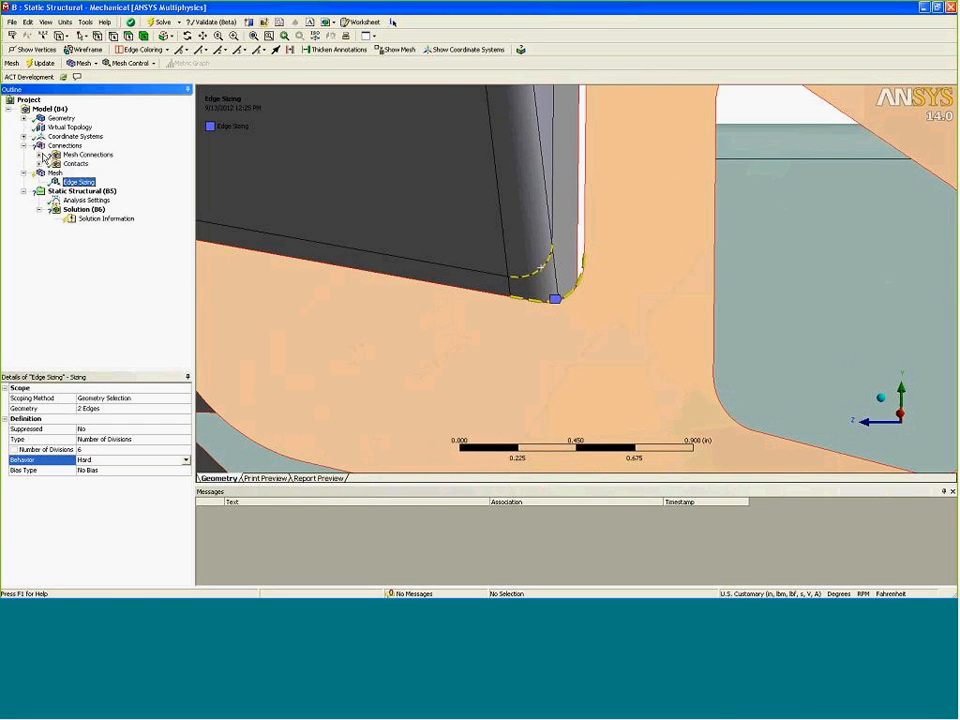
{"action": "left_click", "coordinate": [40, 155]}
{"action": "left_click", "coordinate": [100, 191]}
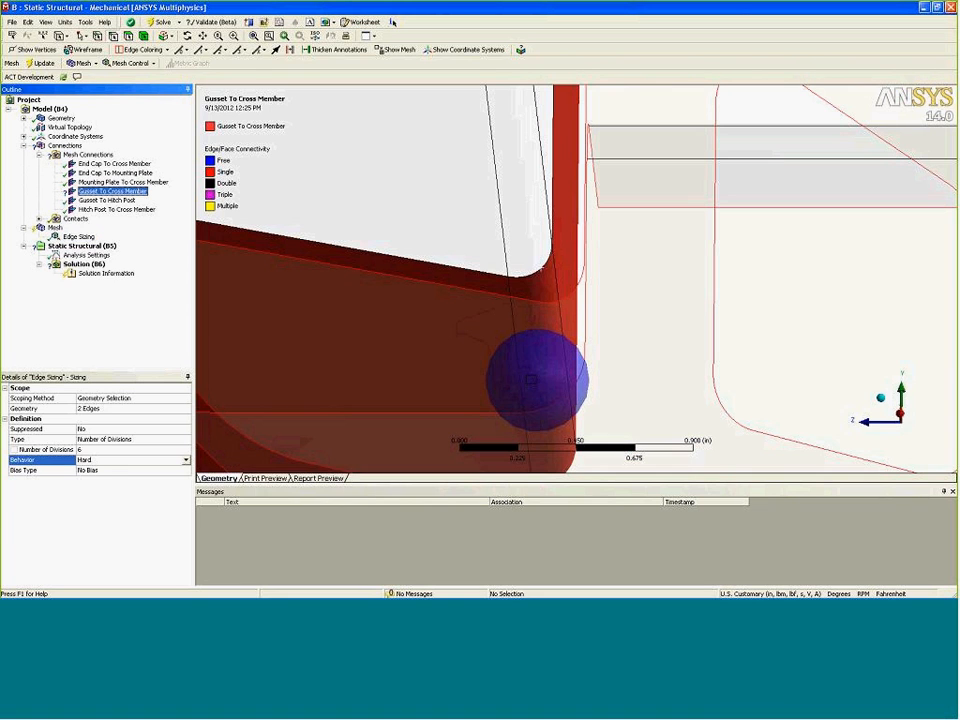
{"action": "middle_click_drag", "start_coordinate": [433, 243], "coordinate": [467, 302]}
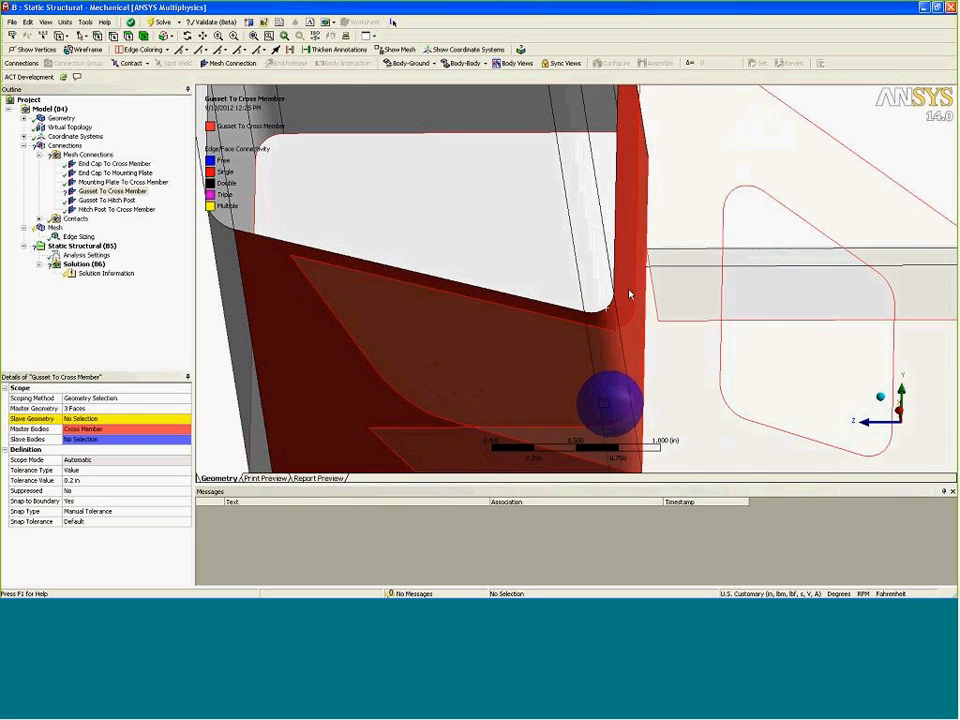
{"action": "left_click", "coordinate": [100, 409]}
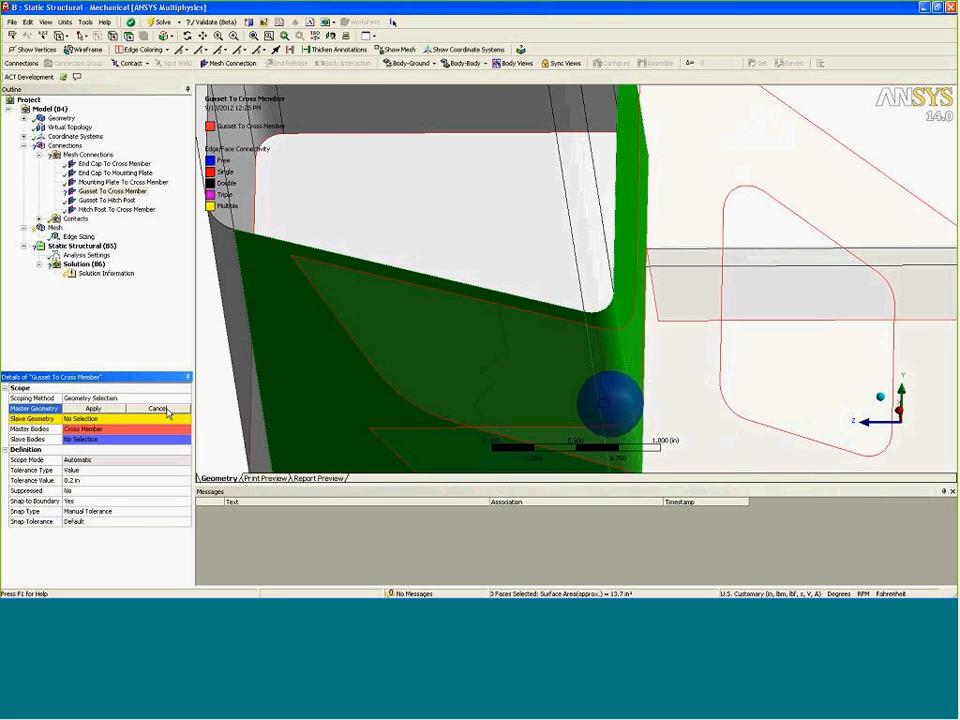
{"action": "left_click", "coordinate": [114, 37]}
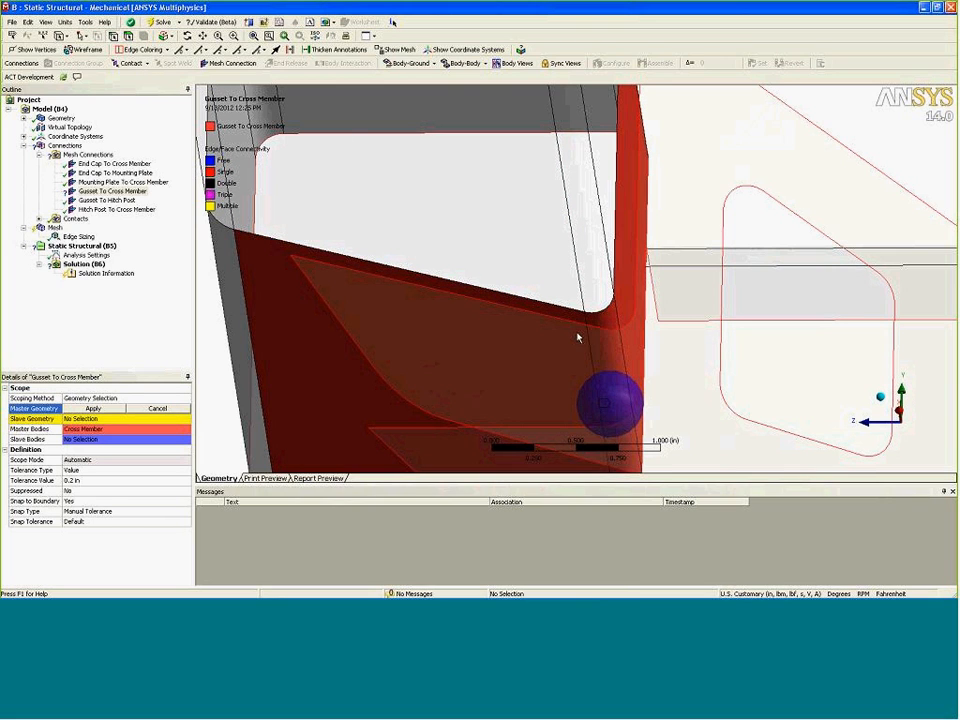
{"action": "left_click", "coordinate": [606, 319]}
{"action": "left_click", "coordinate": [620, 284], "text": "ctrl"}
{"action": "left_click", "coordinate": [605, 293], "text": "ctrl"}
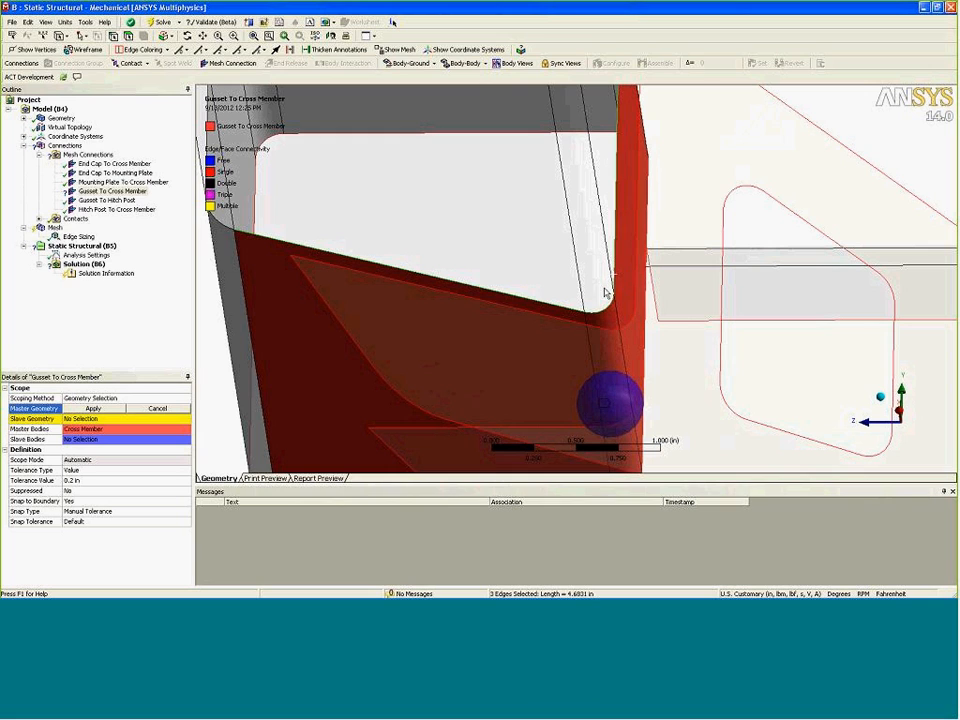
{"action": "left_click", "coordinate": [108, 409]}
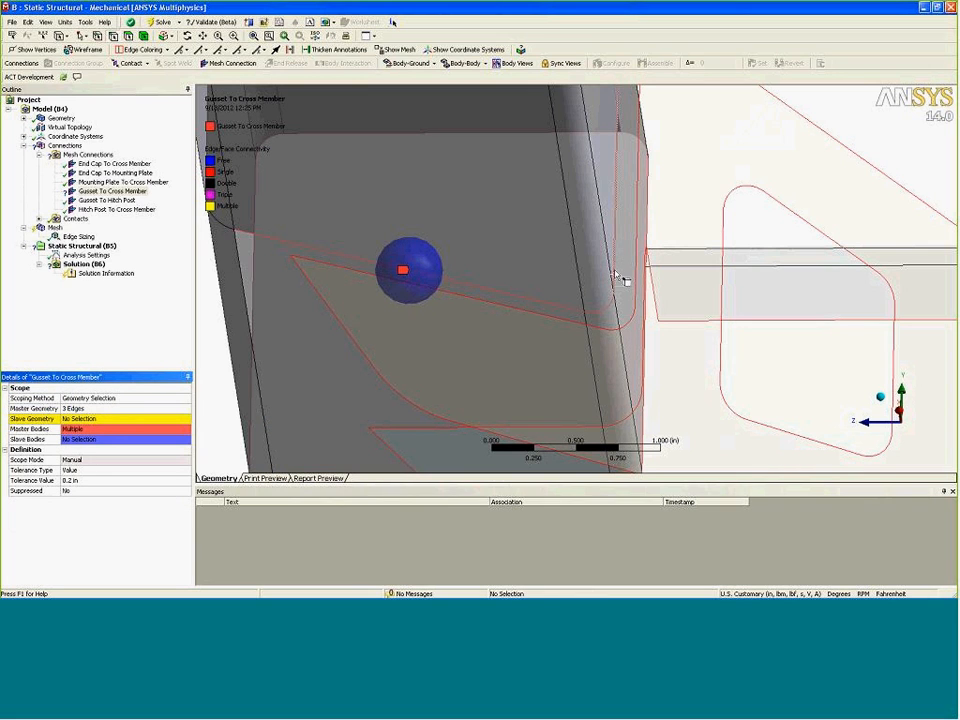
Set the slave geometry of the Gusset To Cross Member mesh connection to the gusset's three inner edges, including the corner arc
{"action": "left_click", "coordinate": [125, 426]}
{"action": "left_click", "coordinate": [602, 328]}
{"action": "left_click", "coordinate": [640, 287], "text": "ctrl"}
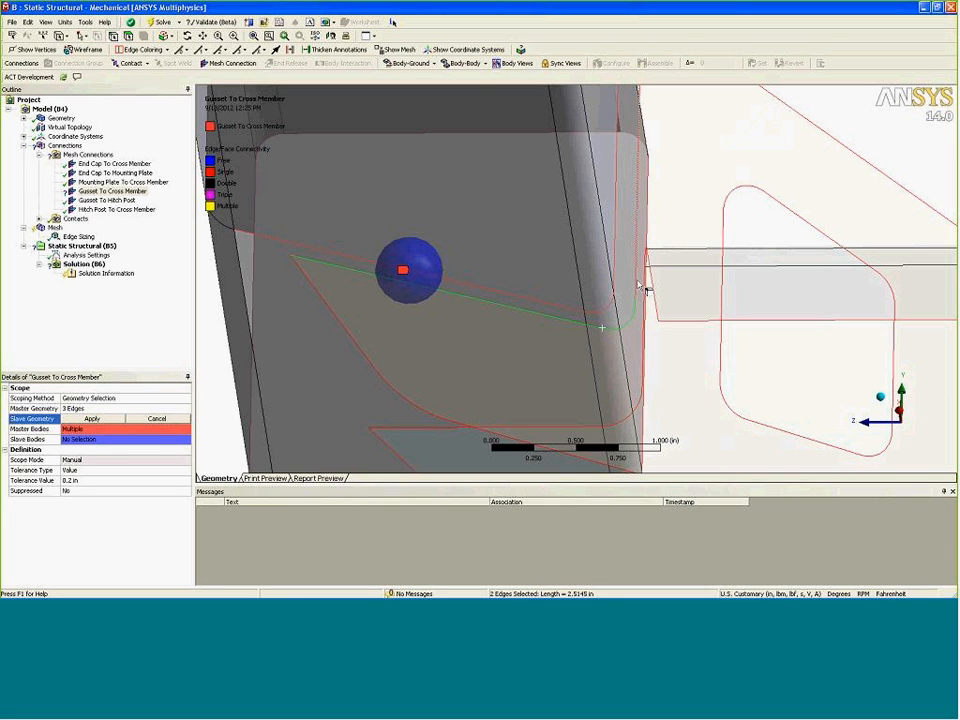
{"action": "left_click", "coordinate": [636, 283], "text": "ctrl"}
{"action": "left_click", "coordinate": [96, 420]}
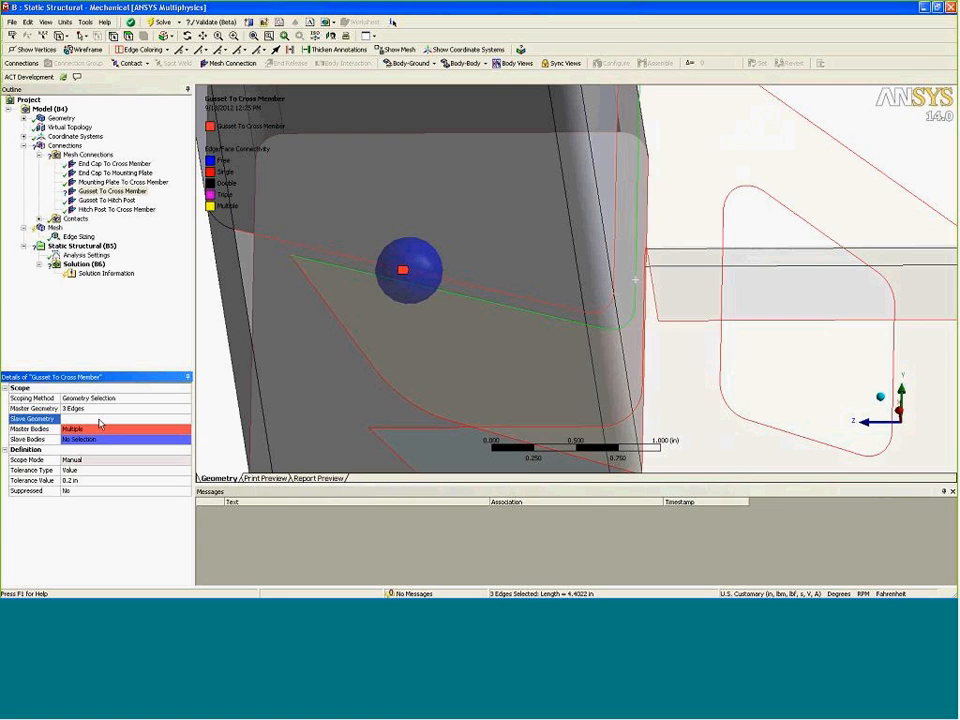
Generate the mesh for the whole assembly with the rescoped gusset connection
{"action": "middle_click_drag", "start_coordinate": [417, 392], "coordinate": [391, 361]}
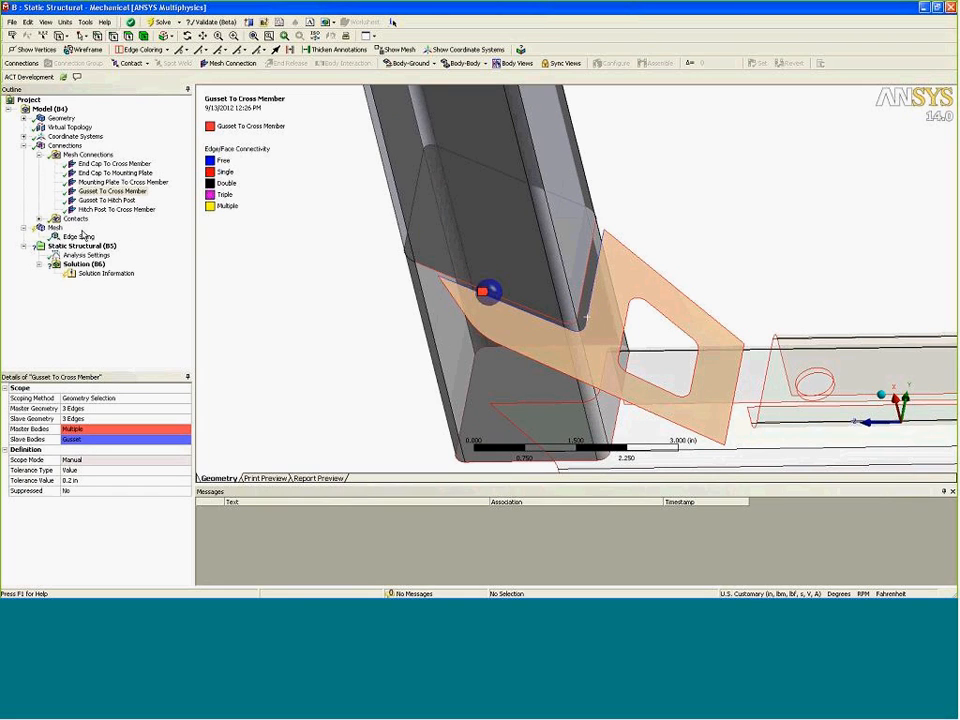
{"action": "left_click", "coordinate": [54, 228]}
{"action": "right_click", "coordinate": [54, 228]}
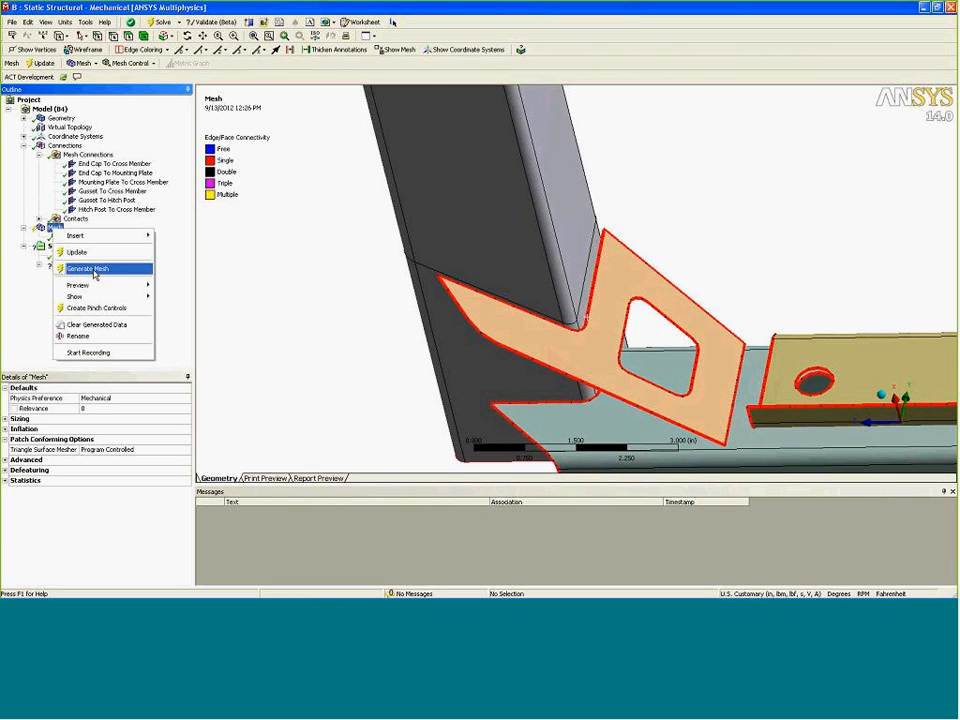
{"action": "left_click", "coordinate": [92, 270]}
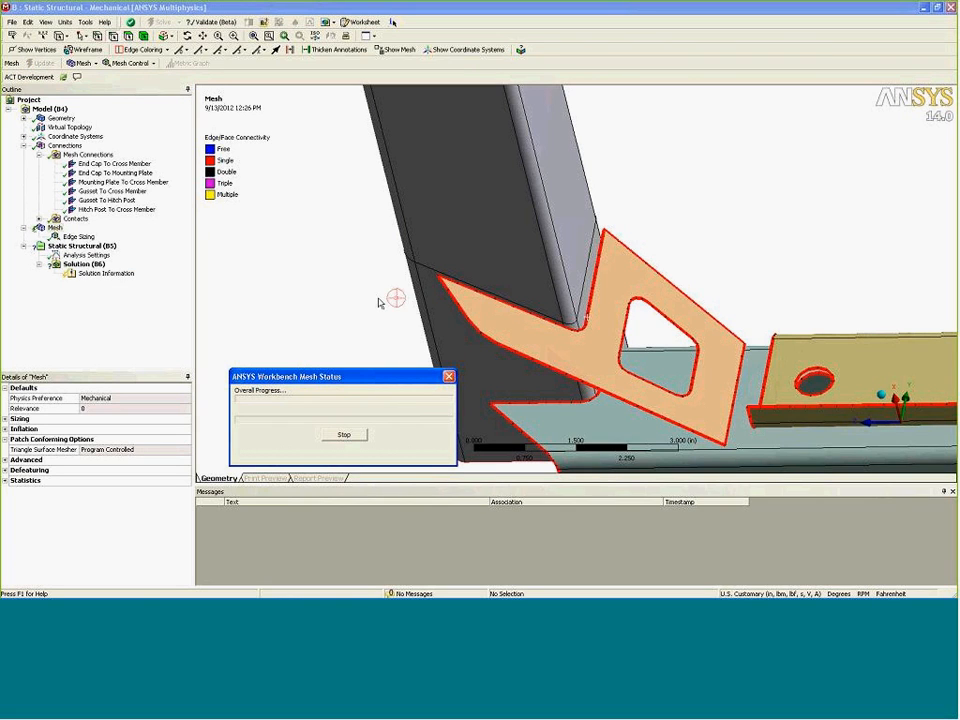
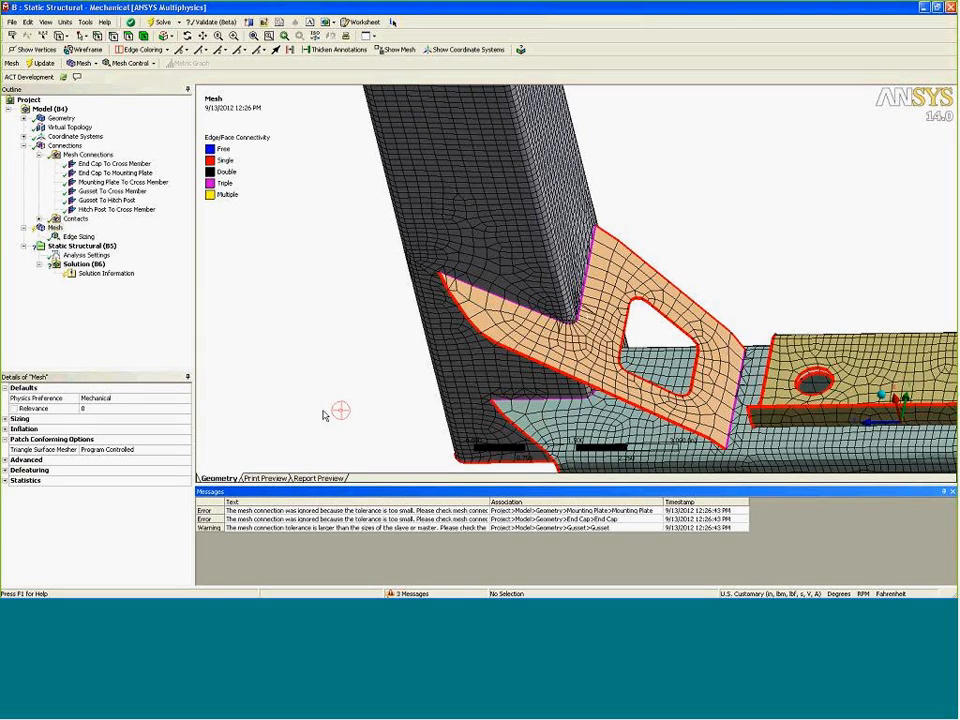
Examine the mesh and edge connectivity where the gusset's corner meets the cross member, and along the hitch post
{"action": "middle_click_drag", "start_coordinate": [403, 388], "coordinate": [488, 326]}
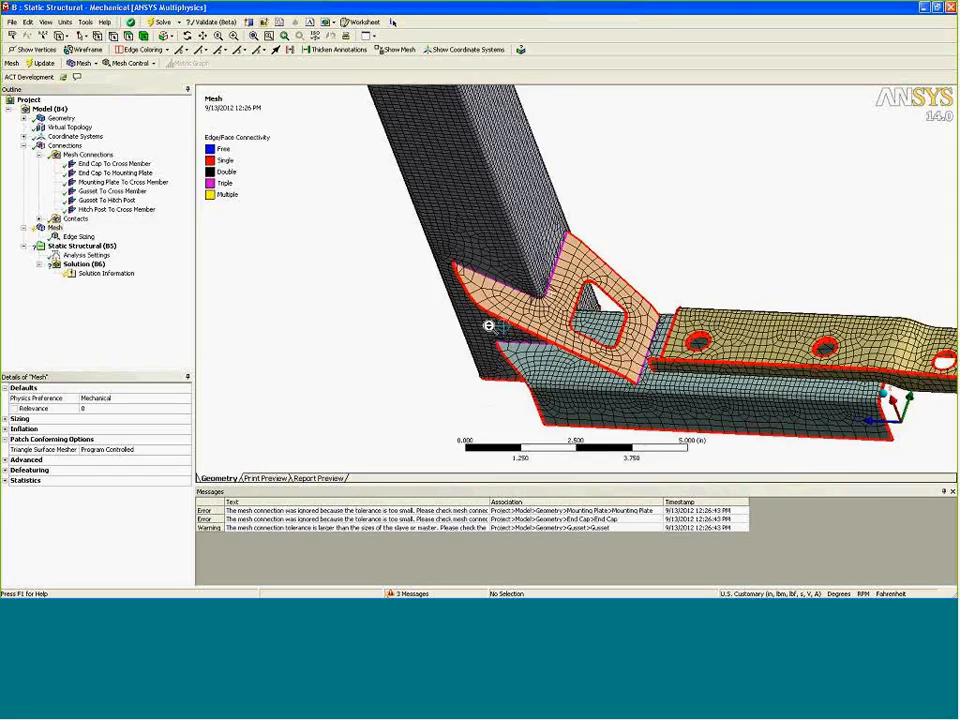
{"action": "scroll", "coordinate": [489, 326], "scroll_direction": "up", "scroll_amount": 5}
{"action": "middle_click_drag", "start_coordinate": [477, 380], "coordinate": [536, 377], "text": "ctrl"}
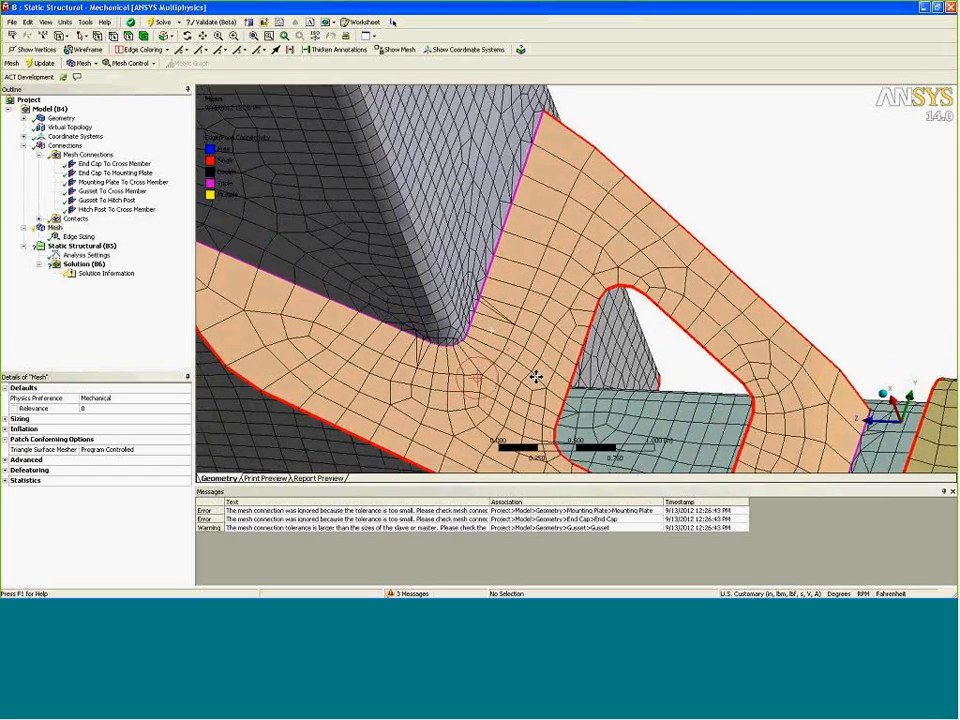
{"action": "left_click_drag", "start_coordinate": [536, 377], "coordinate": [572, 378]}
{"action": "left_click", "coordinate": [188, 37]}
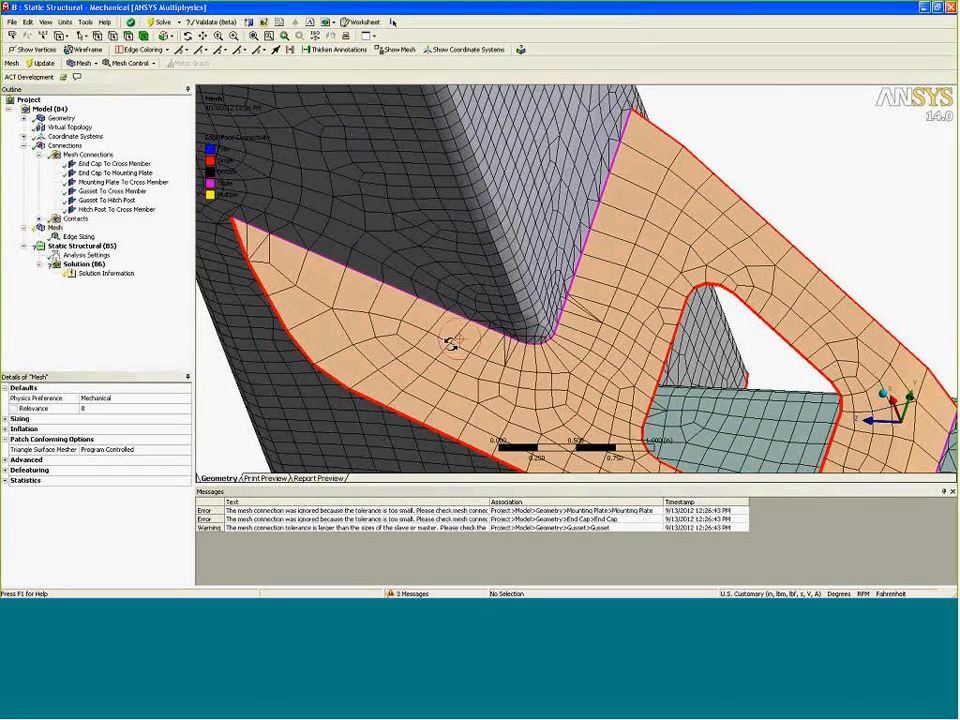
{"action": "left_click_drag", "start_coordinate": [514, 366], "coordinate": [615, 300]}
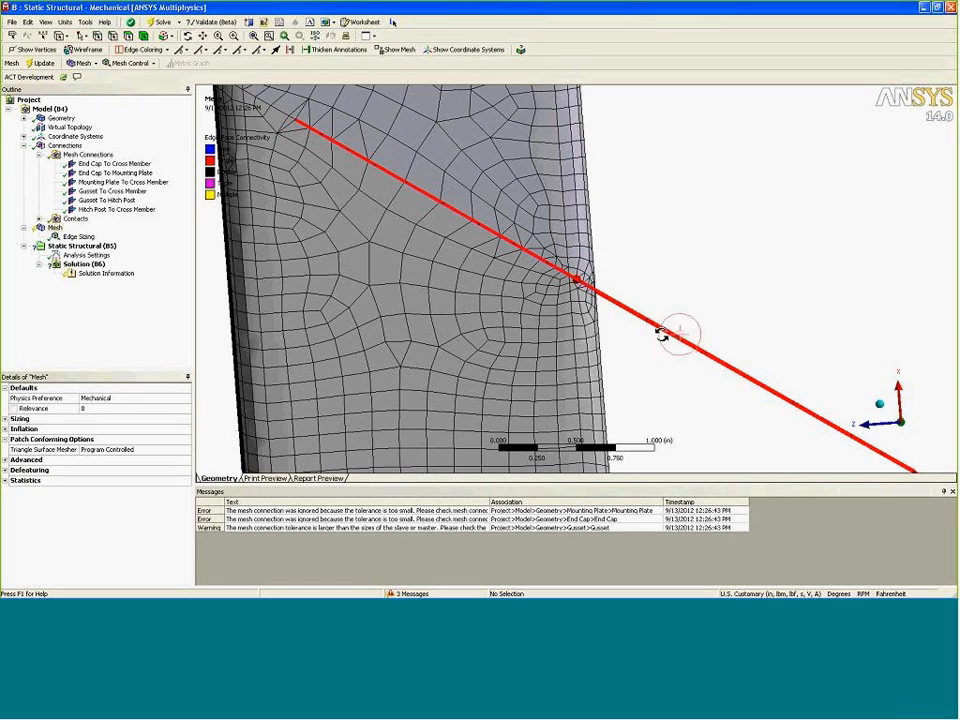
{"action": "left_click_drag", "start_coordinate": [660, 328], "coordinate": [614, 358]}
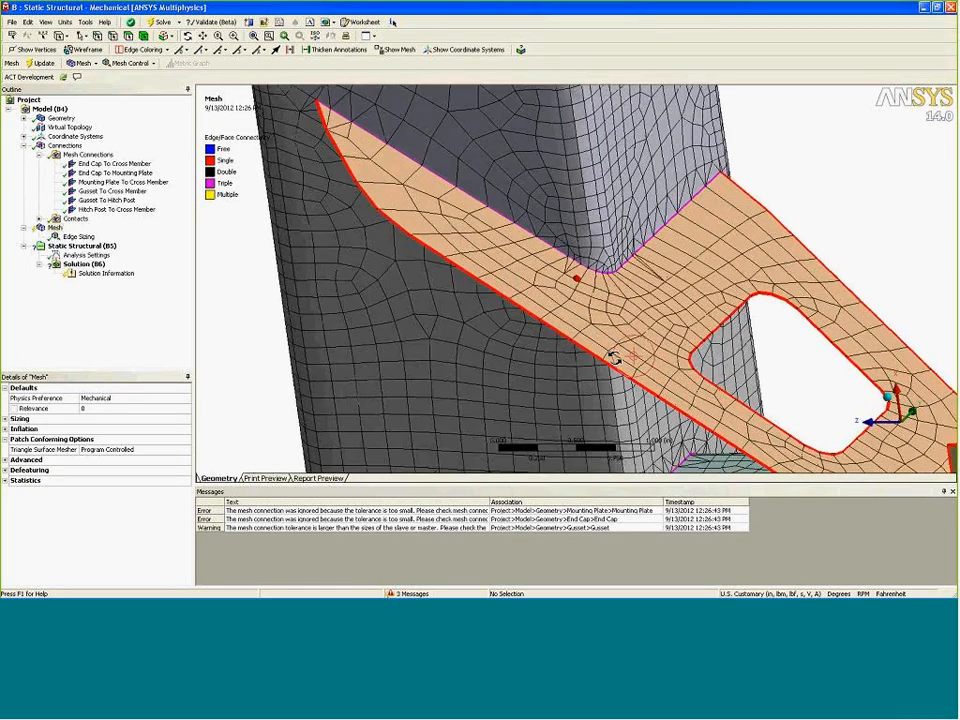
{"action": "scroll", "coordinate": [614, 358], "scroll_direction": "down", "scroll_amount": 4}
{"action": "scroll", "coordinate": [722, 304], "scroll_direction": "up", "scroll_amount": 8}
{"action": "middle_click_drag", "start_coordinate": [729, 302], "coordinate": [638, 358], "text": "ctrl"}
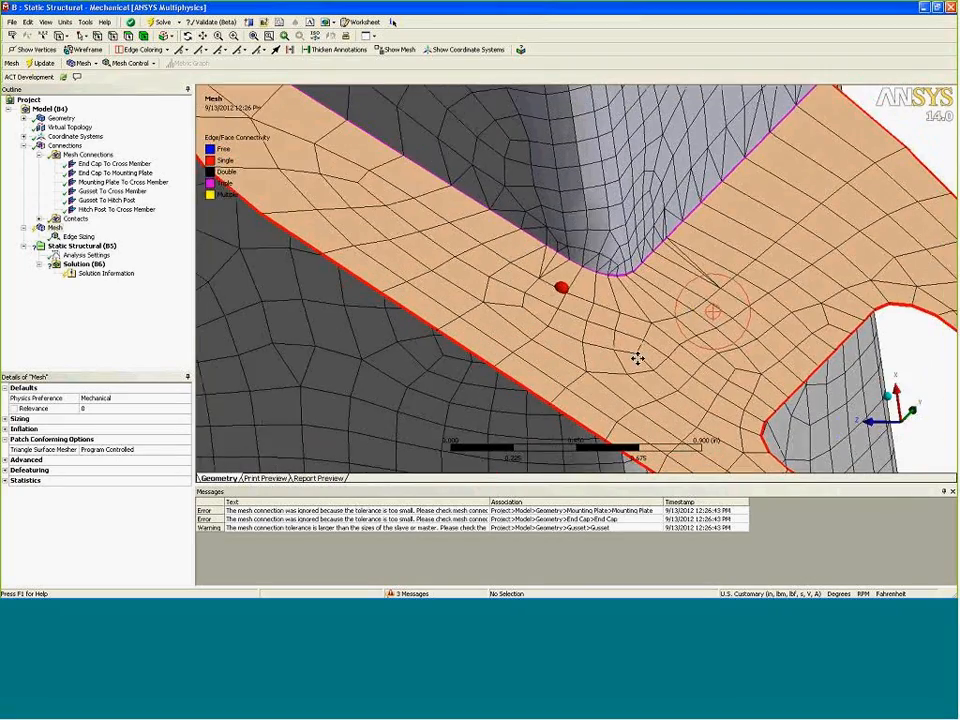
{"action": "left_click_drag", "start_coordinate": [638, 358], "coordinate": [495, 308]}
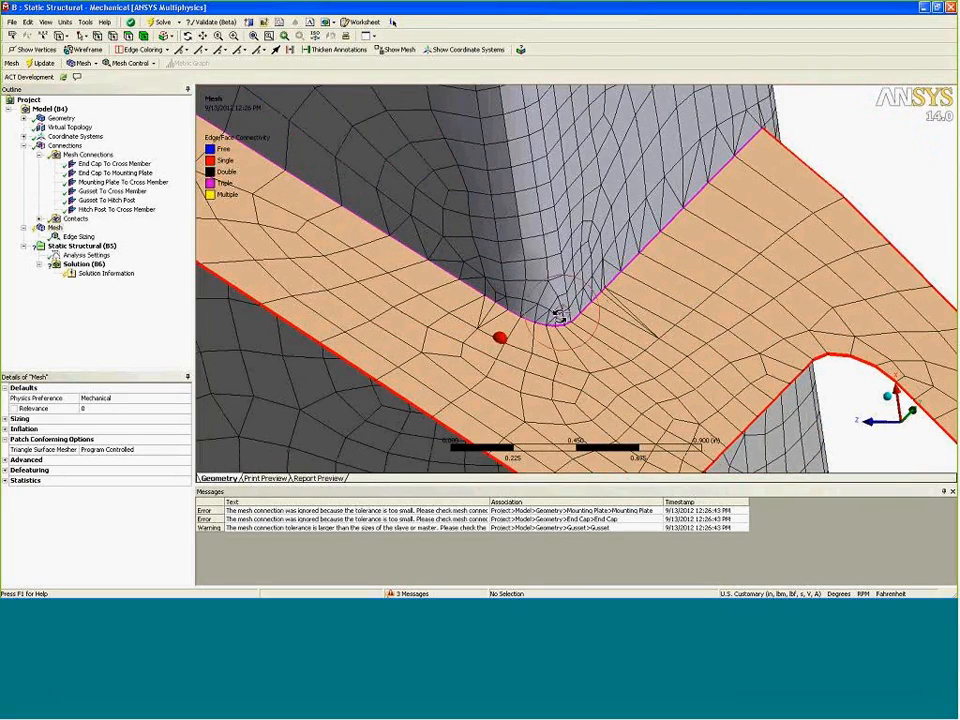
{"action": "scroll", "coordinate": [570, 315], "scroll_direction": "down", "scroll_amount": 3}
{"action": "left_click_drag", "start_coordinate": [588, 310], "coordinate": [480, 340]}
{"action": "scroll", "coordinate": [565, 228], "scroll_direction": "down", "scroll_amount": 2}
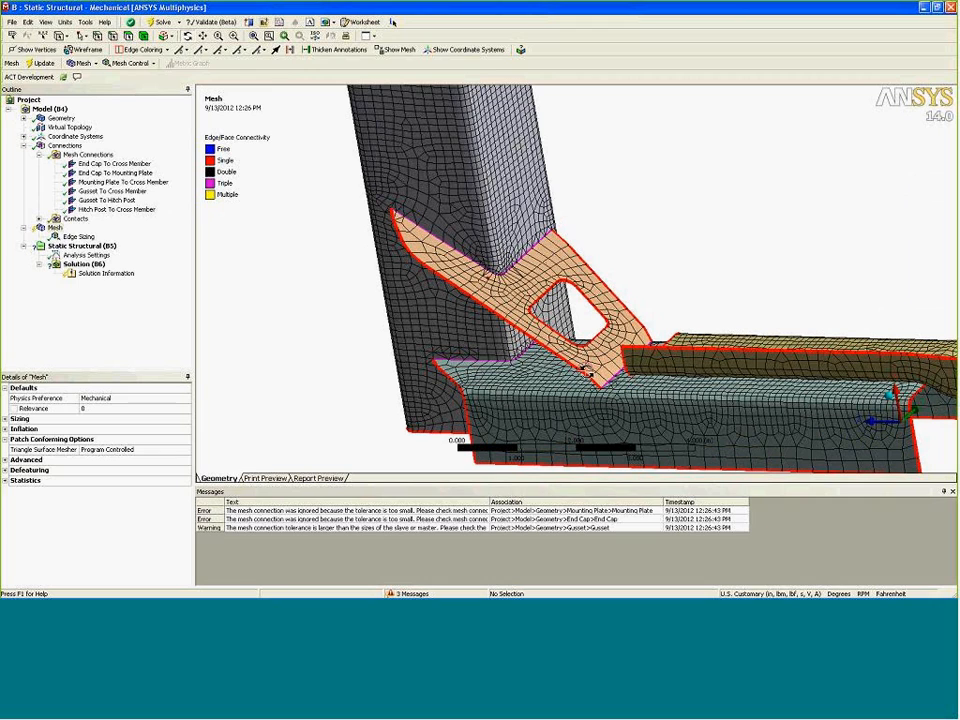
{"action": "left_click_drag", "start_coordinate": [423, 259], "coordinate": [395, 252]}
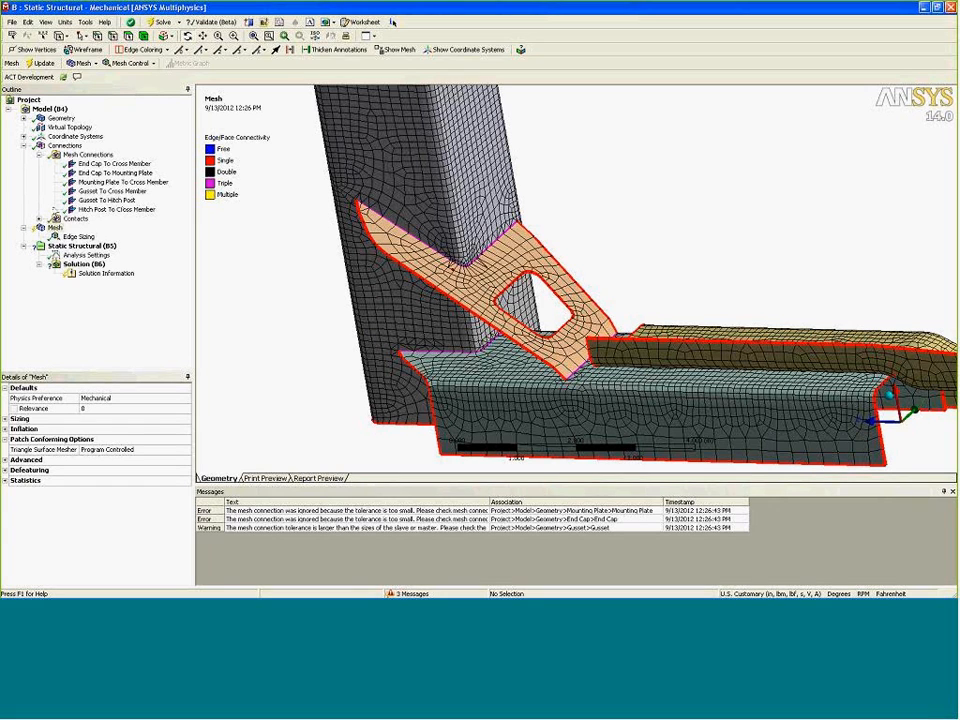
Expand the Contacts group in the model tree and review its settings
{"action": "left_click", "coordinate": [40, 218]}
{"action": "left_click", "coordinate": [75, 218]}
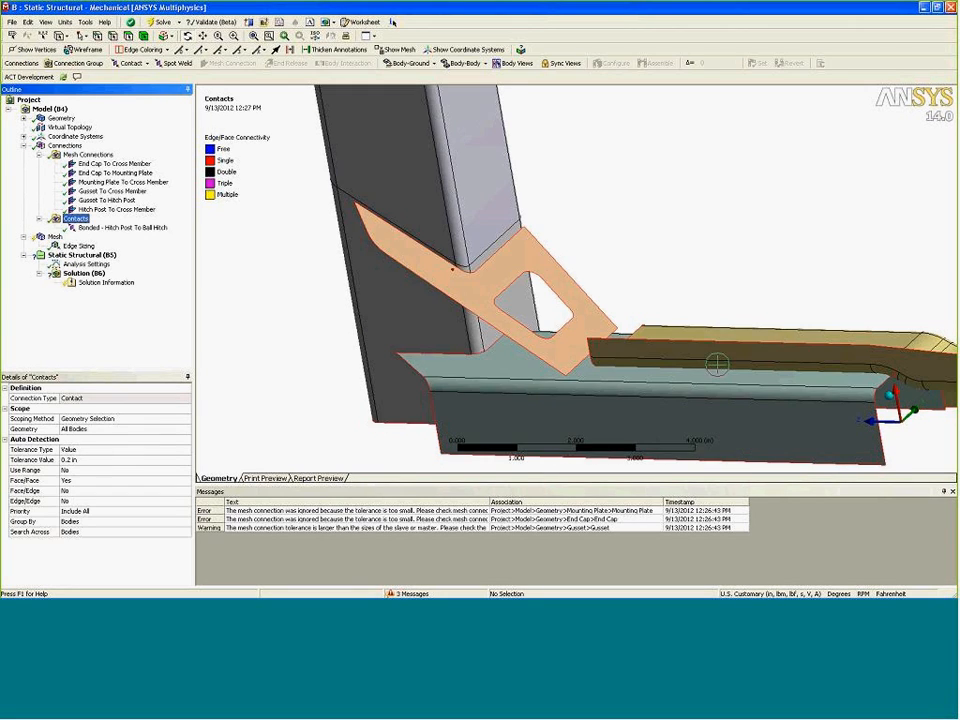
{"action": "left_click_drag", "start_coordinate": [614, 360], "coordinate": [450, 306]}
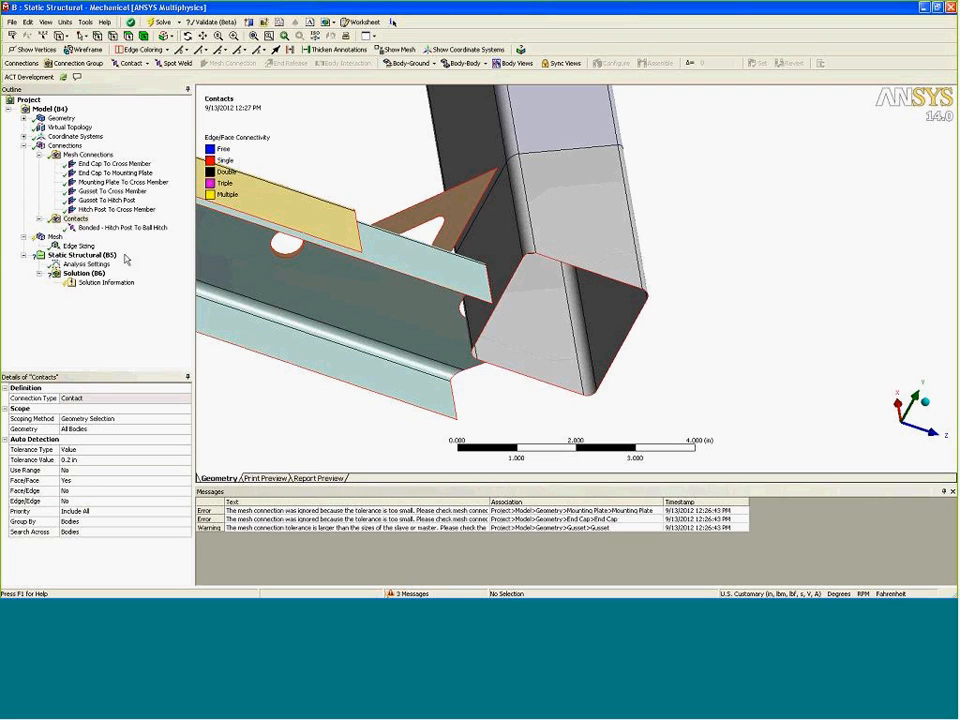
Display the mesh with Thick Shells and Beams and close the Messages pane
{"action": "left_click", "coordinate": [45, 240]}
{"action": "middle_click_drag", "start_coordinate": [385, 303], "coordinate": [599, 370], "text": "ctrl"}
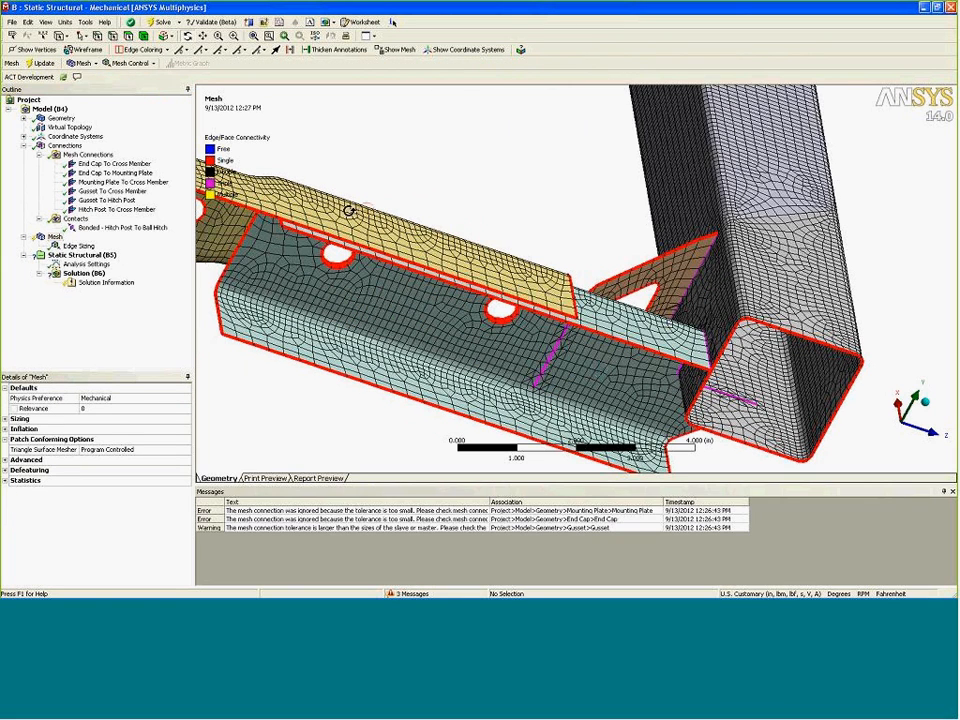
{"action": "left_click", "coordinate": [45, 22]}
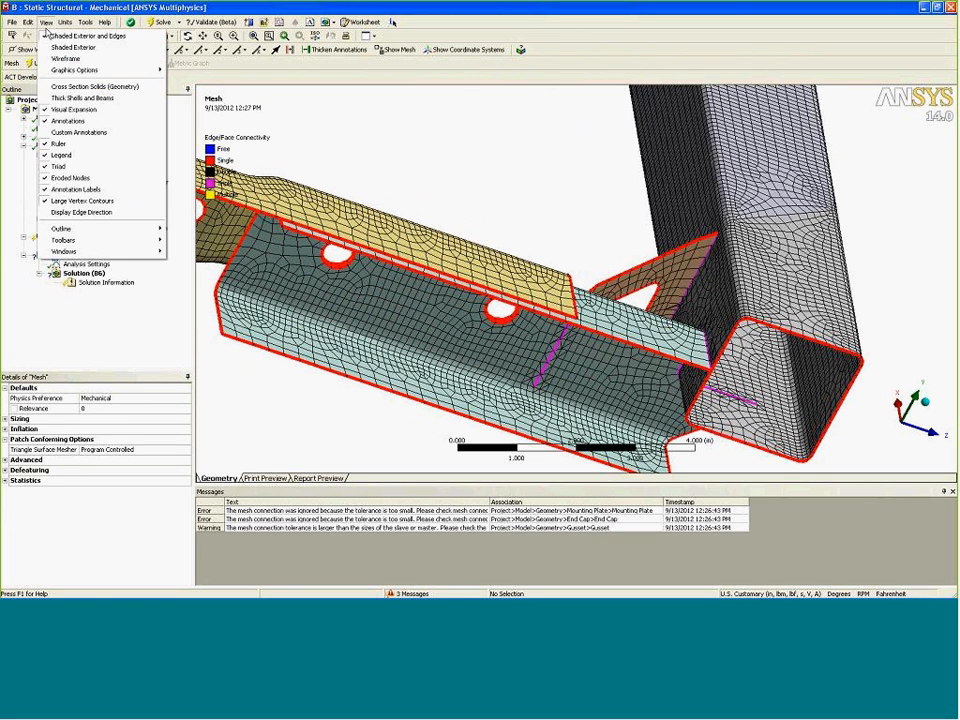
{"action": "left_click", "coordinate": [84, 96]}
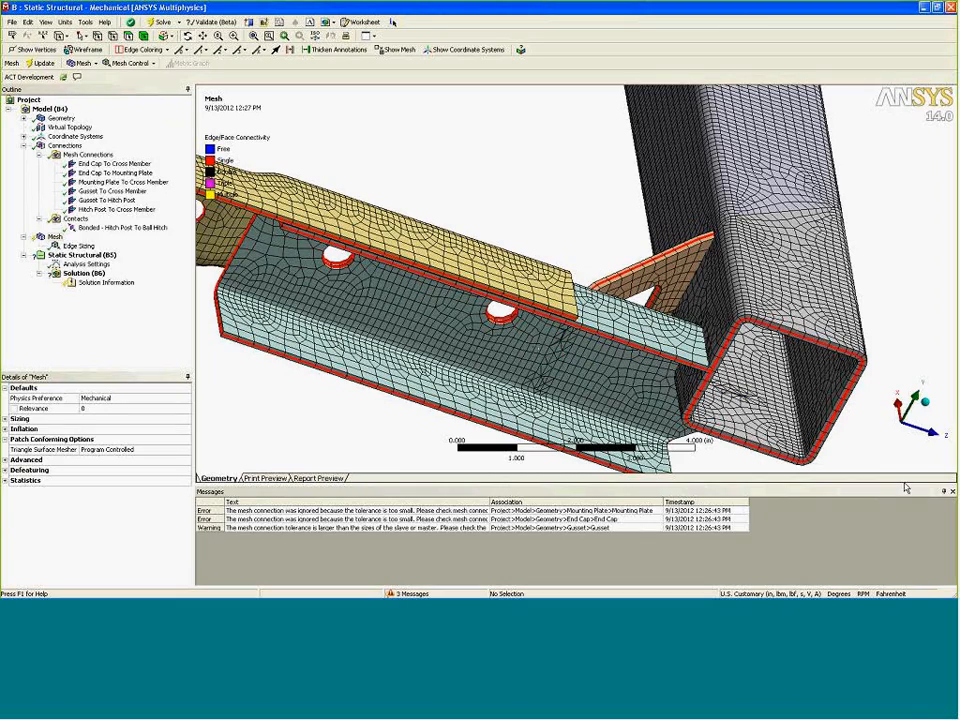
{"action": "left_click", "coordinate": [952, 492]}
Examine the thick-shell mesh where the ball hitch overlaps the hitch post, and open the bonded contact between them
{"action": "scroll", "coordinate": [400, 290], "scroll_direction": "up", "scroll_amount": 3}
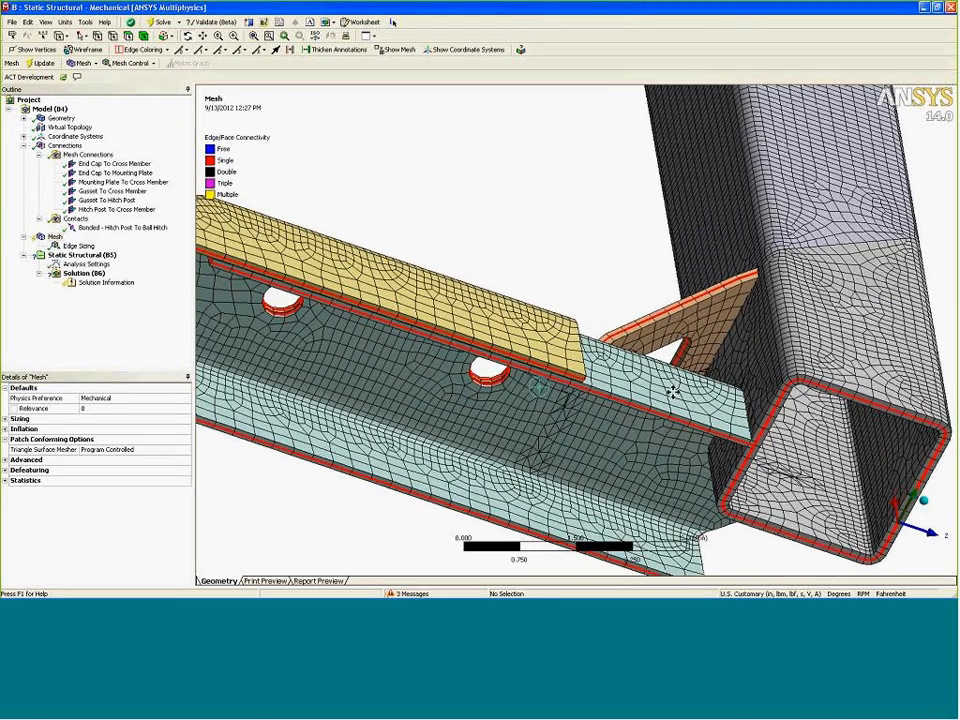
{"action": "left_click", "coordinate": [508, 343]}
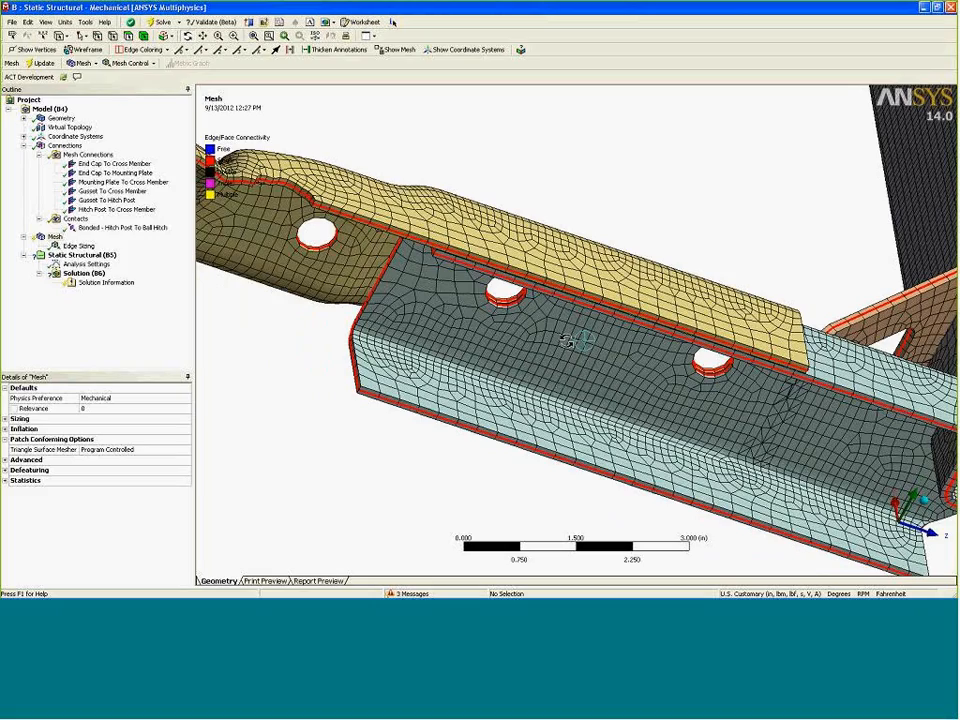
{"action": "left_click_drag", "start_coordinate": [567, 341], "coordinate": [600, 320]}
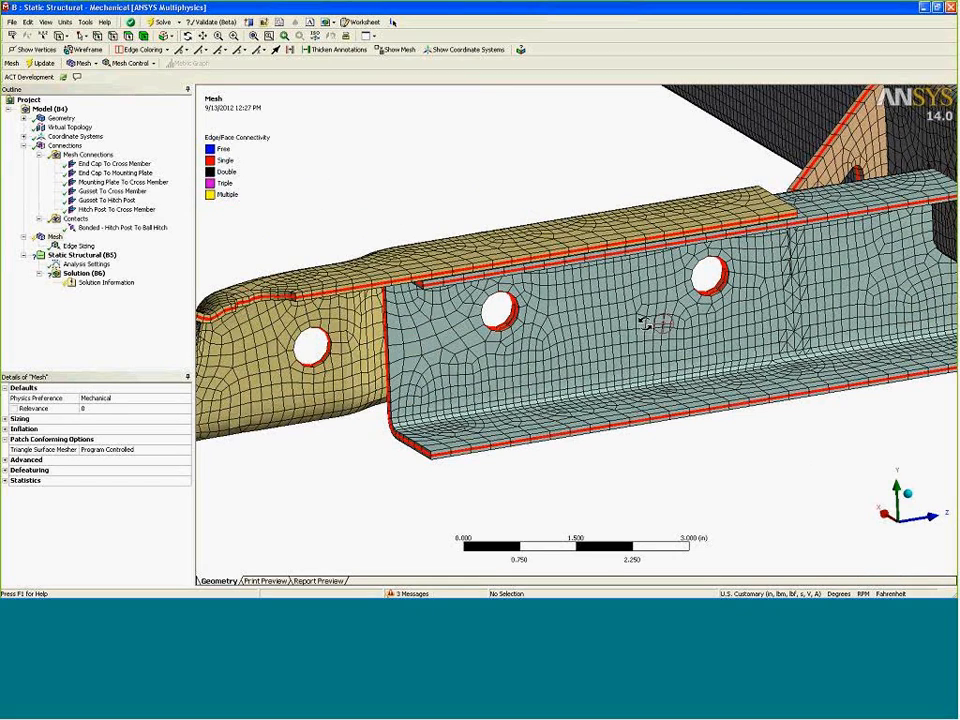
{"action": "left_click", "coordinate": [99, 228]}
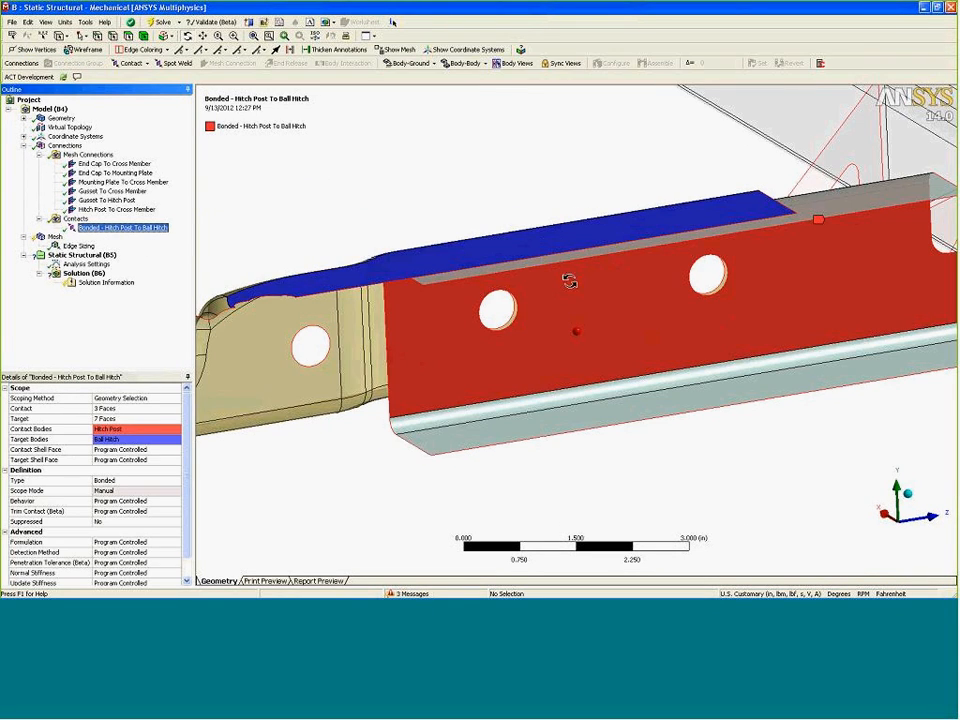
Add a manual bonded contact region and scope its contact side to the edges of the hitch post's two bolt holes
{"action": "scroll", "coordinate": [566, 303], "scroll_direction": "up", "scroll_amount": 3}
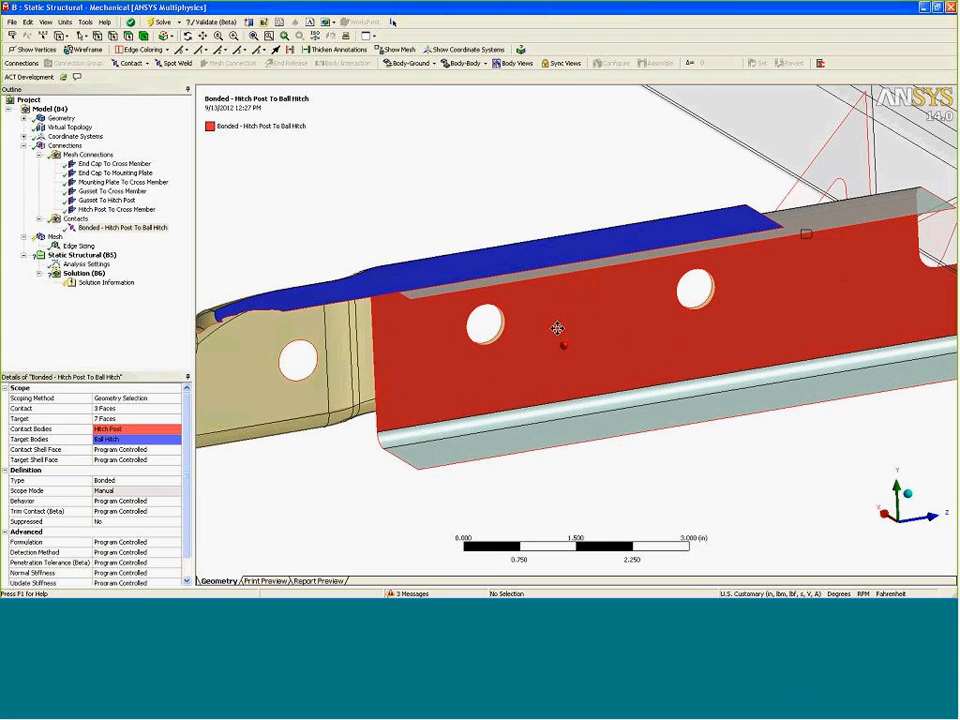
{"action": "middle_click_drag", "start_coordinate": [578, 324], "coordinate": [557, 334], "text": "ctrl"}
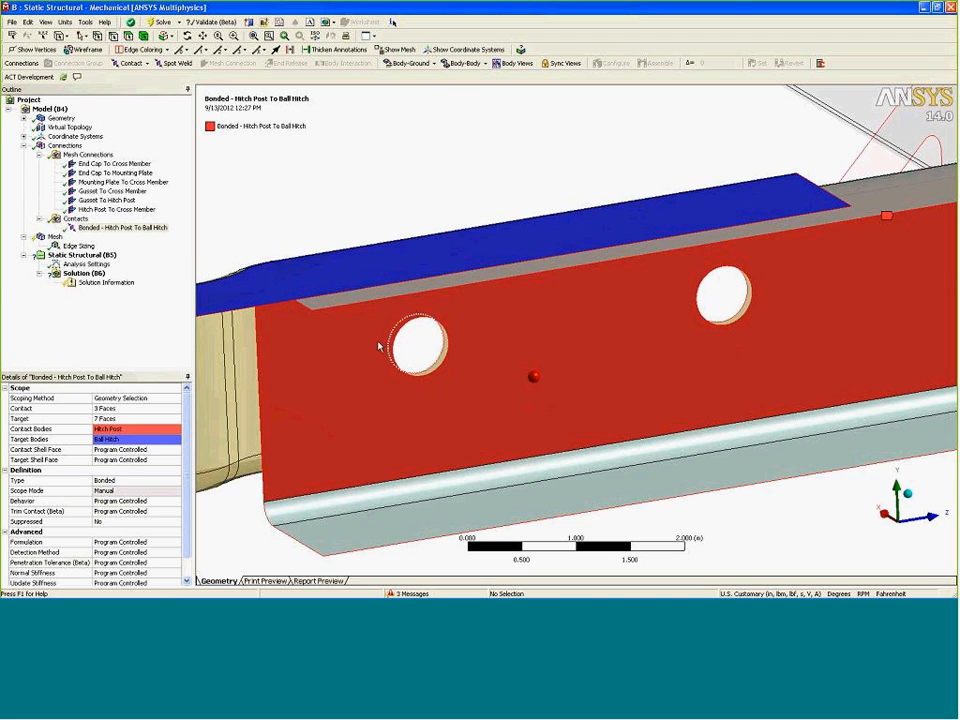
{"action": "right_click", "coordinate": [279, 224]}
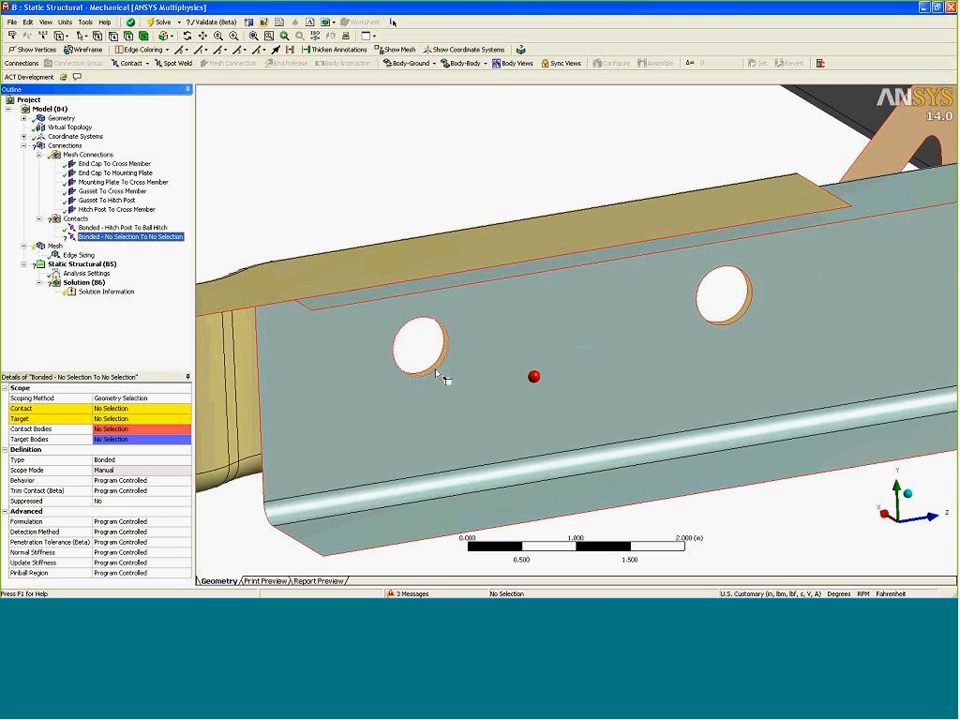
{"action": "left_click", "coordinate": [437, 373]}
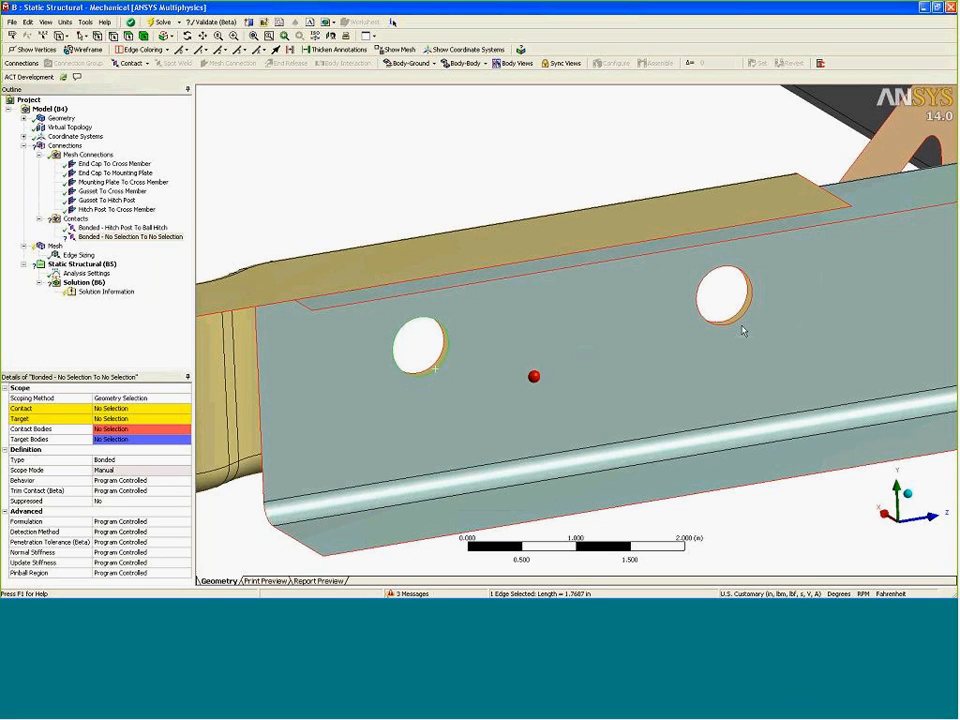
{"action": "left_click", "coordinate": [742, 322], "text": "ctrl"}
{"action": "left_click", "coordinate": [140, 408]}
{"action": "left_click", "coordinate": [116, 408]}
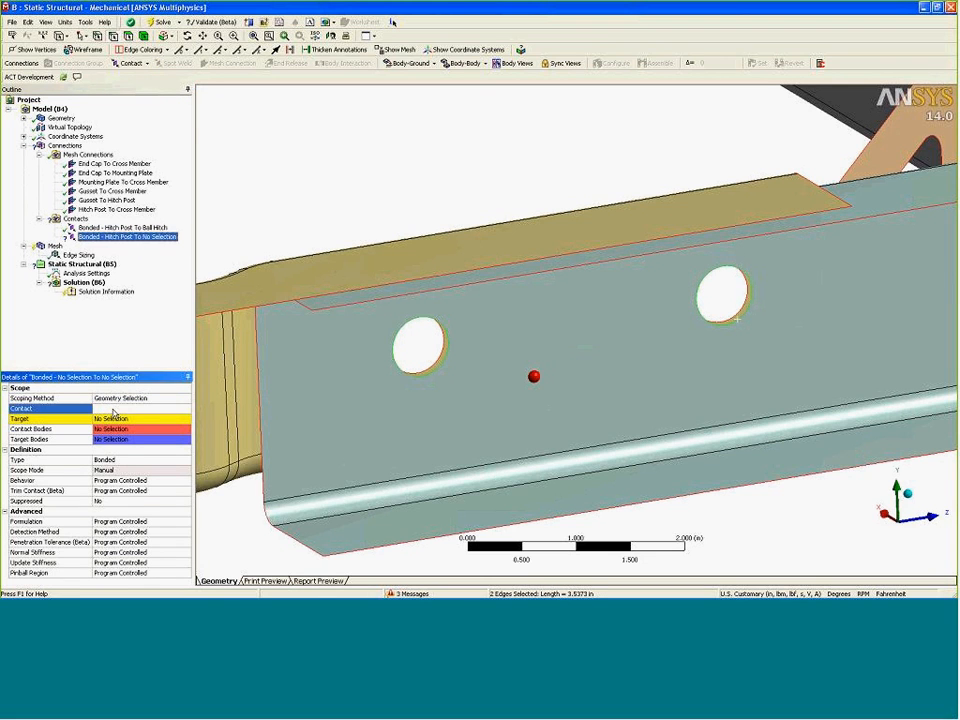
Scope the new contact's target side to the matching two bolt-hole edges of the ball hitch
{"action": "left_click", "coordinate": [140, 418]}
{"action": "left_click", "coordinate": [438, 375]}
{"action": "left_click", "coordinate": [741, 318], "text": "ctrl"}
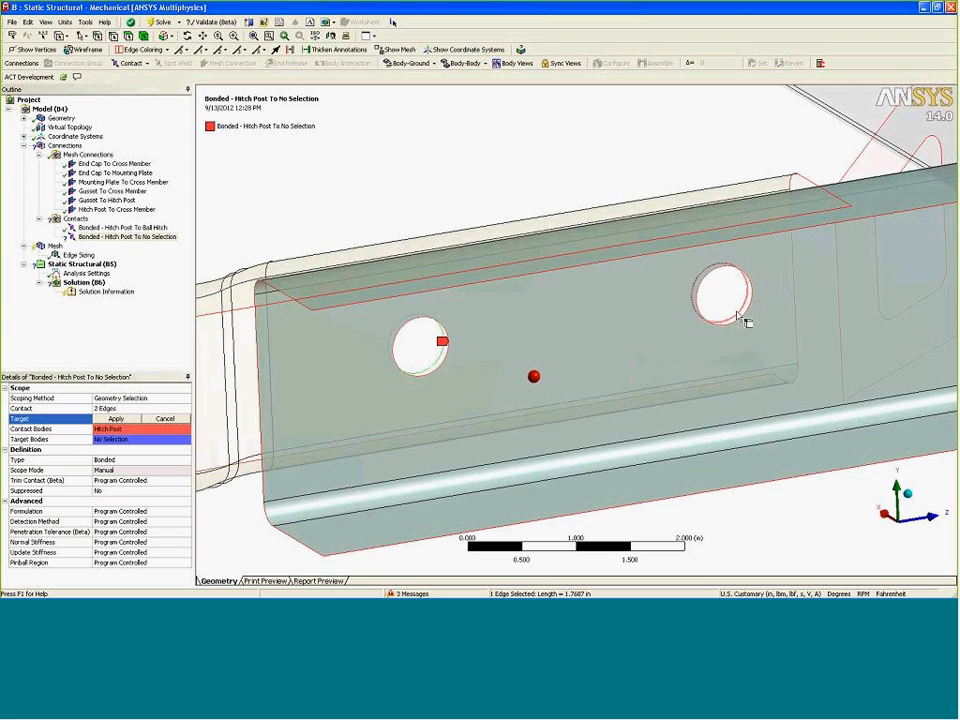
{"action": "left_click", "coordinate": [115, 419]}
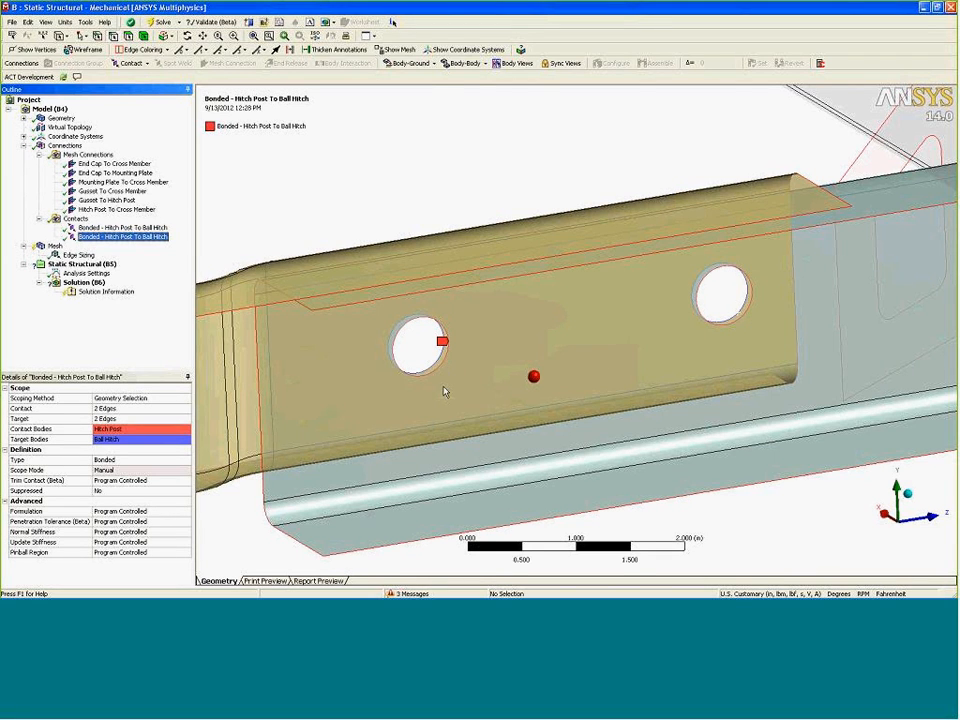
Change the type of the face-to-face contact between hitch post and ball hitch to Frictionless
{"action": "scroll", "coordinate": [445, 391], "scroll_direction": "down", "scroll_amount": 3}
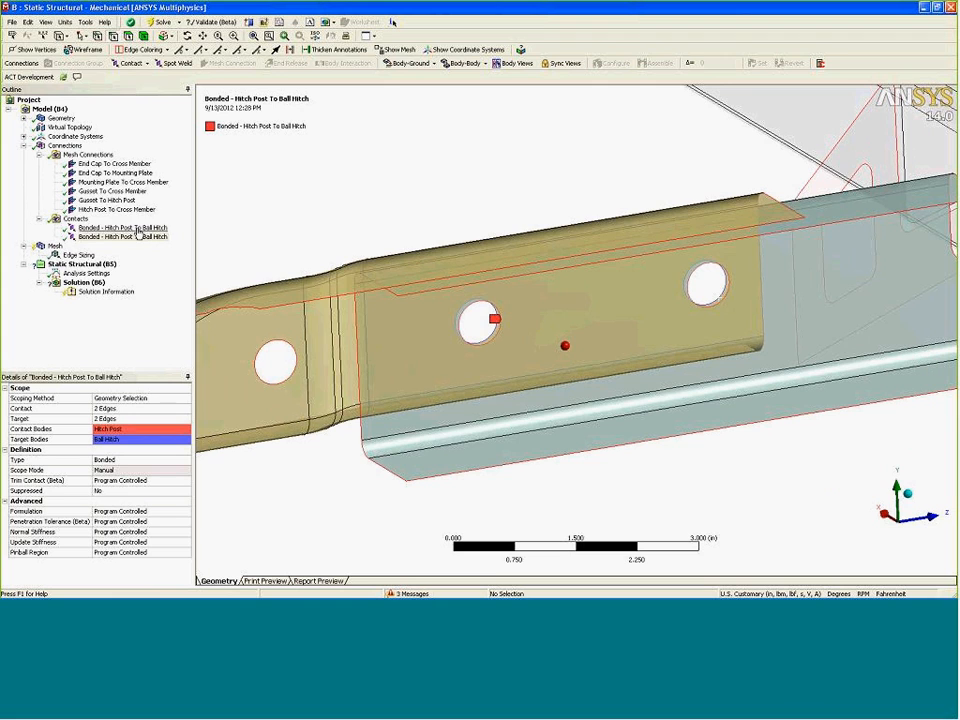
{"action": "left_click", "coordinate": [137, 236]}
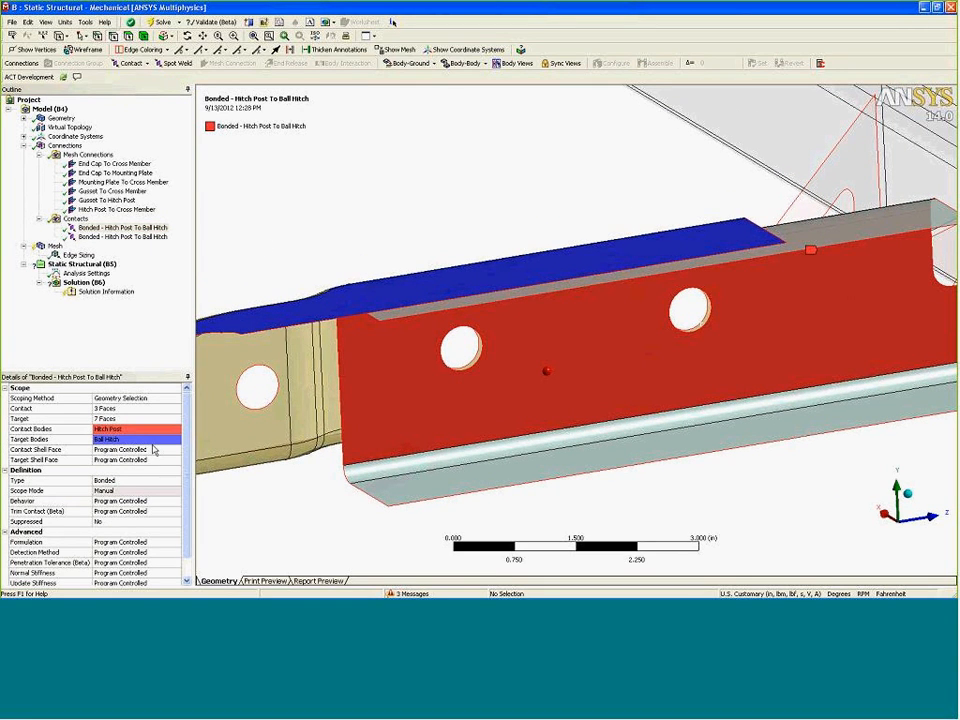
{"action": "left_click", "coordinate": [140, 480]}
{"action": "left_click", "coordinate": [176, 480]}
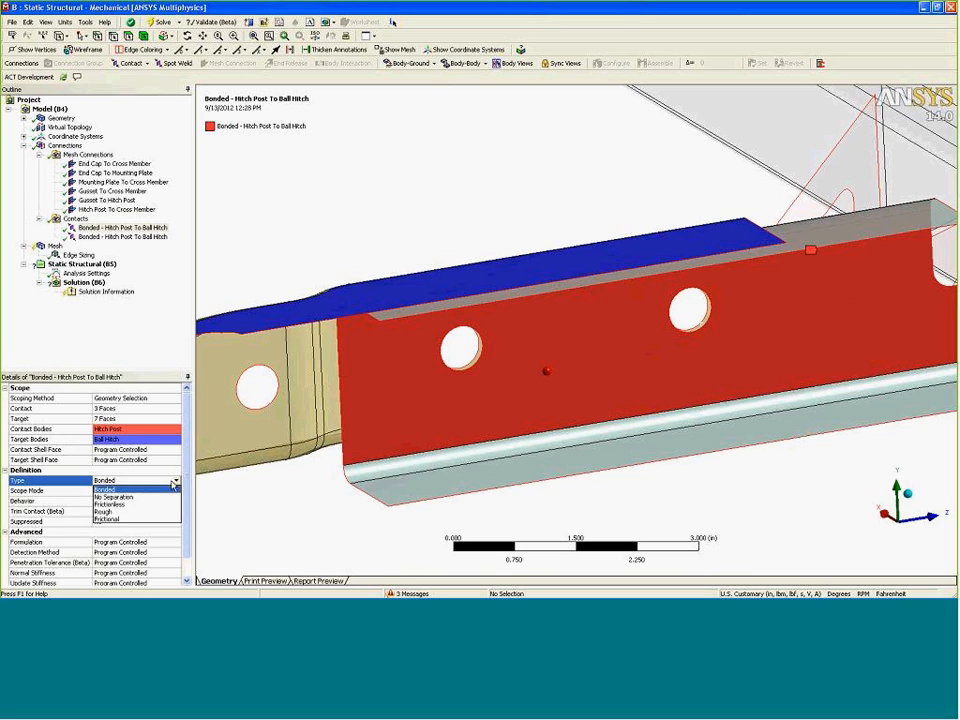
{"action": "left_click", "coordinate": [155, 510]}
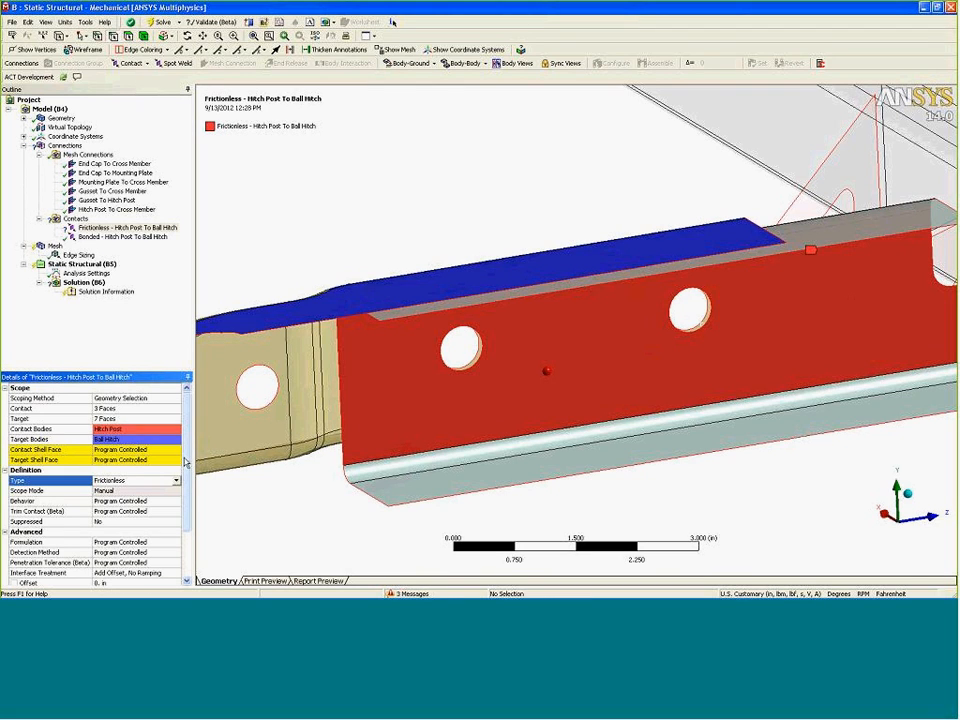
{"action": "mouse_move", "coordinate": [534, 294]}
{"action": "middle_mouse_down"}
{"action": "mouse_move", "coordinate": [546, 300]}
{"action": "mouse_move", "coordinate": [542, 285]}
{"action": "mouse_move", "coordinate": [538, 300]}
{"action": "middle_mouse_up"}
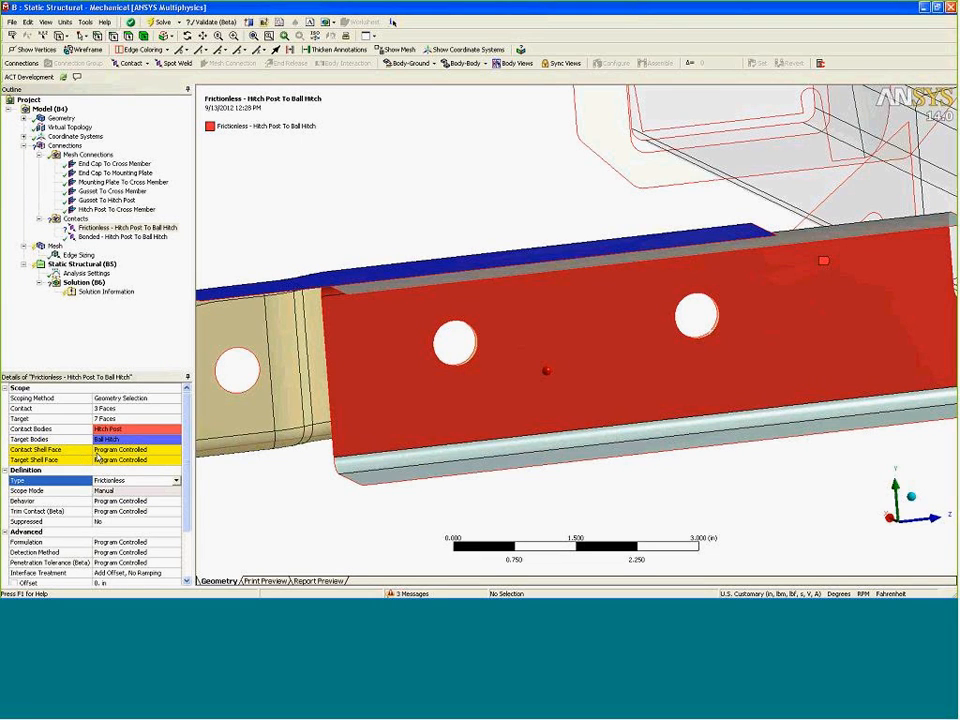
{"action": "left_click", "coordinate": [150, 450]}
{"action": "left_click", "coordinate": [175, 452]}
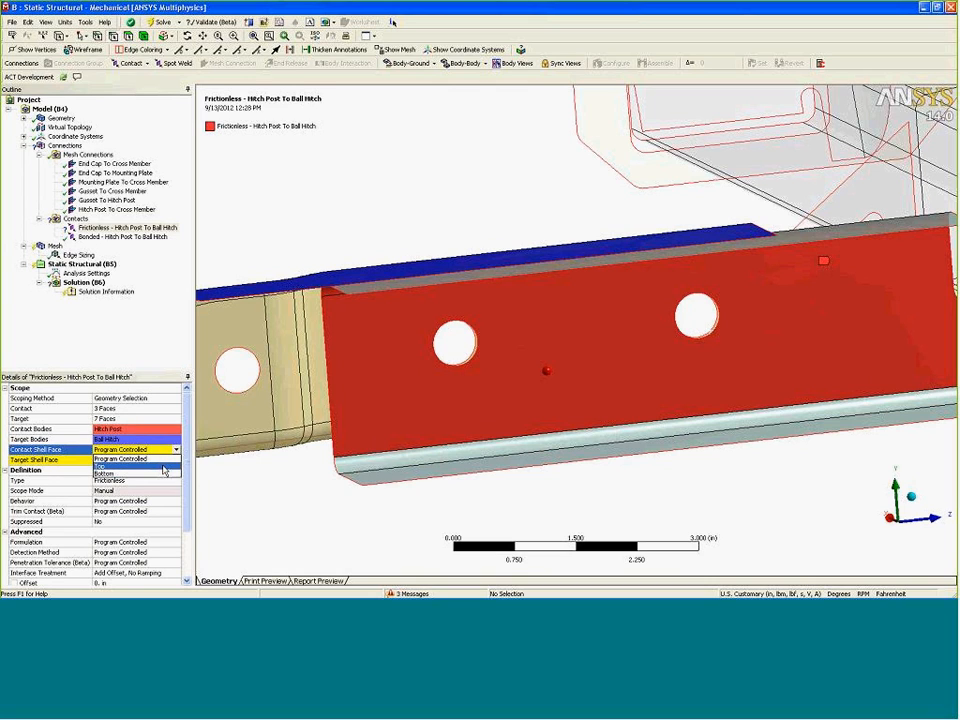
{"action": "left_click", "coordinate": [289, 495]}
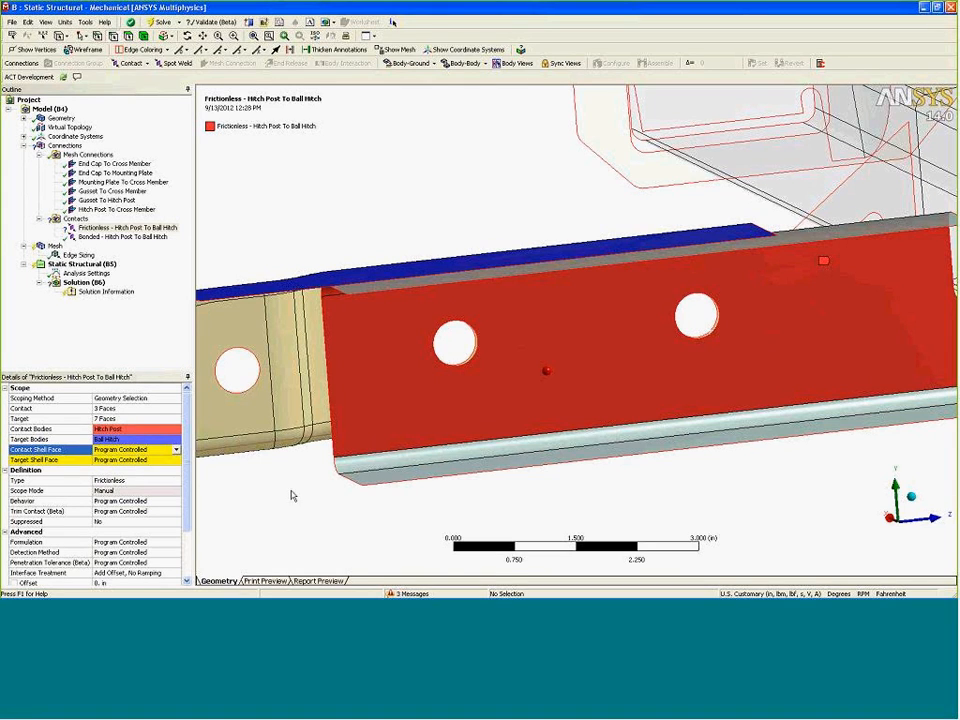
Examine the thick-shell mesh where the ball hitch's end overlaps the hitch post, and select the hitch post face there
{"action": "left_click", "coordinate": [55, 246]}
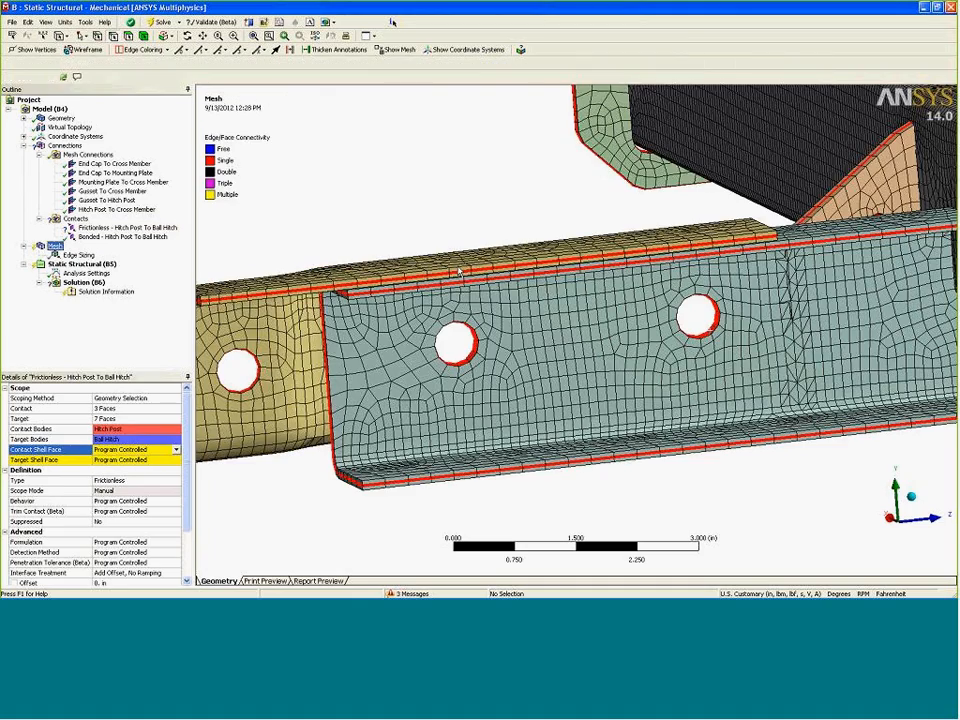
{"action": "middle_click_drag", "start_coordinate": [815, 283], "coordinate": [708, 295]}
{"action": "scroll", "coordinate": [710, 300], "scroll_direction": "up", "scroll_amount": 5}
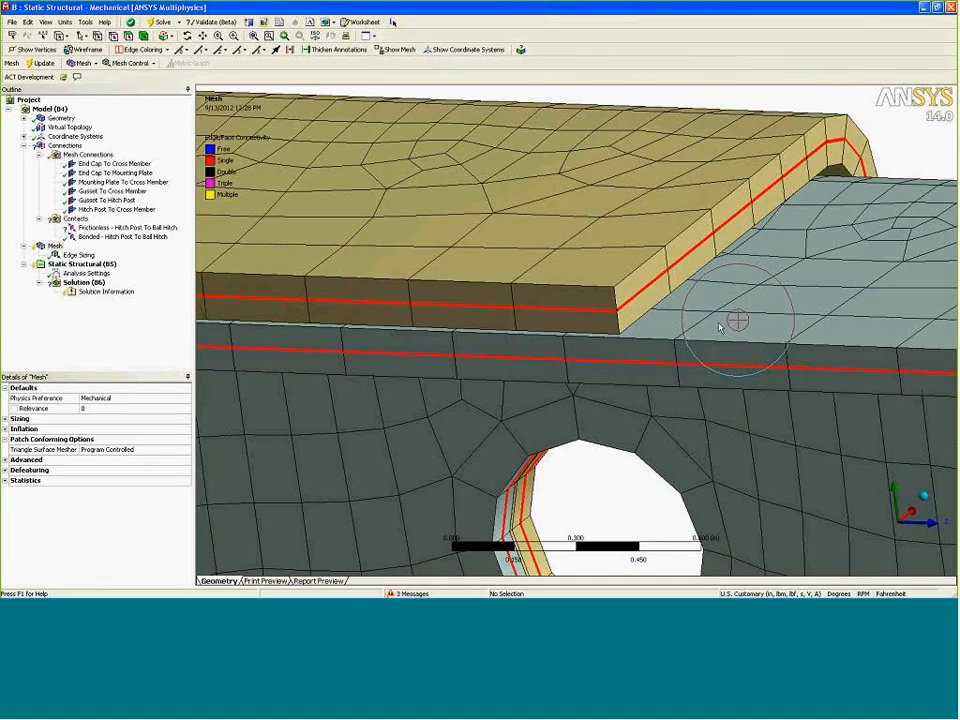
{"action": "middle_click_drag", "start_coordinate": [695, 349], "coordinate": [536, 281]}
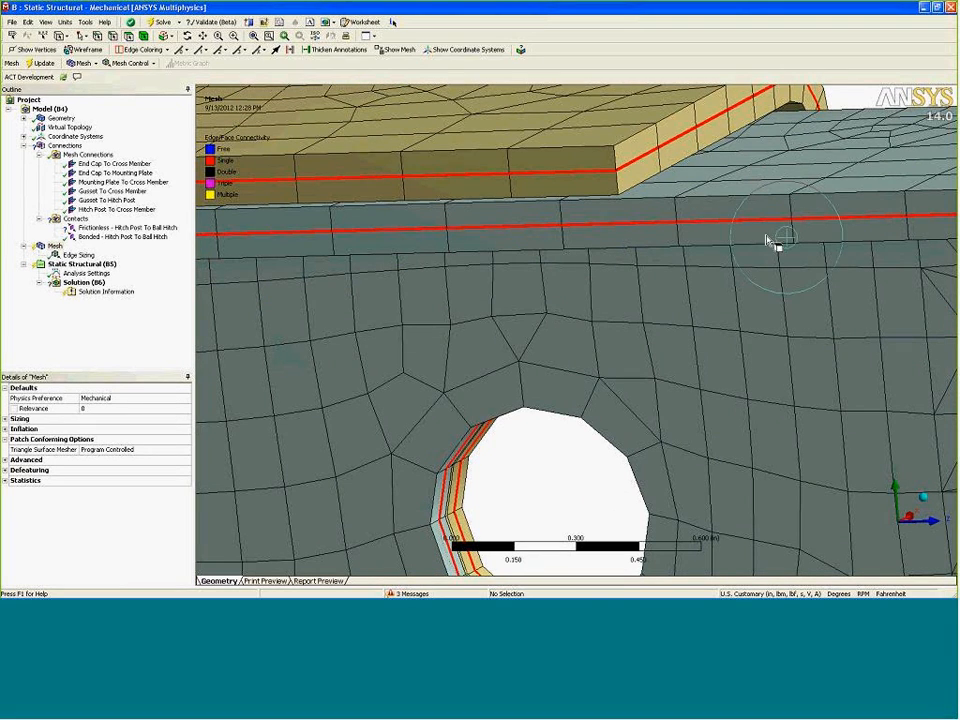
{"action": "left_click", "coordinate": [630, 222]}
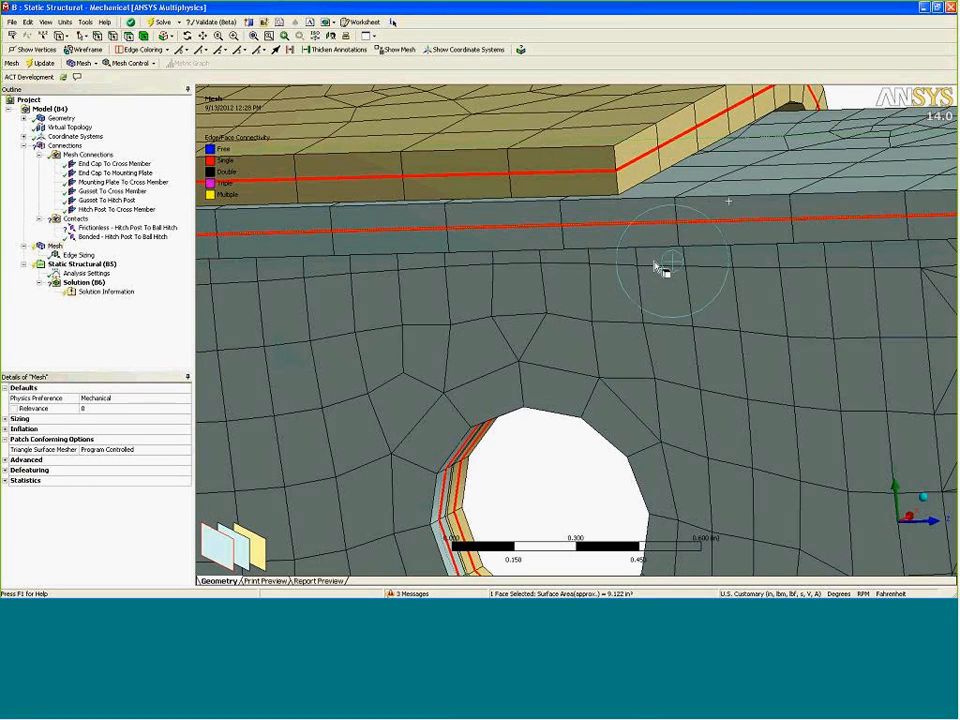
{"action": "scroll", "coordinate": [560, 355], "scroll_direction": "down", "scroll_amount": 3}
{"action": "scroll", "coordinate": [547, 350], "scroll_direction": "down", "scroll_amount": 1}
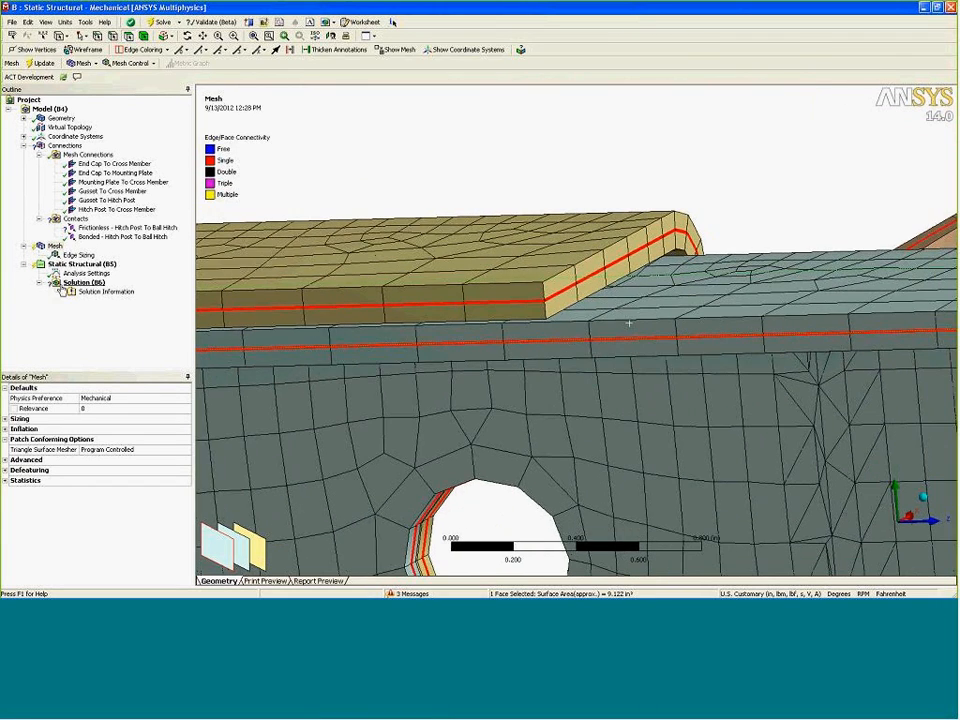
Inspect the hitch post's shell sides in the frictionless contact and set its Contact Shell Face to Bottom
{"action": "left_click", "coordinate": [86, 229]}
{"action": "middle_click_drag", "start_coordinate": [547, 345], "coordinate": [561, 326], "text": "ctrl"}
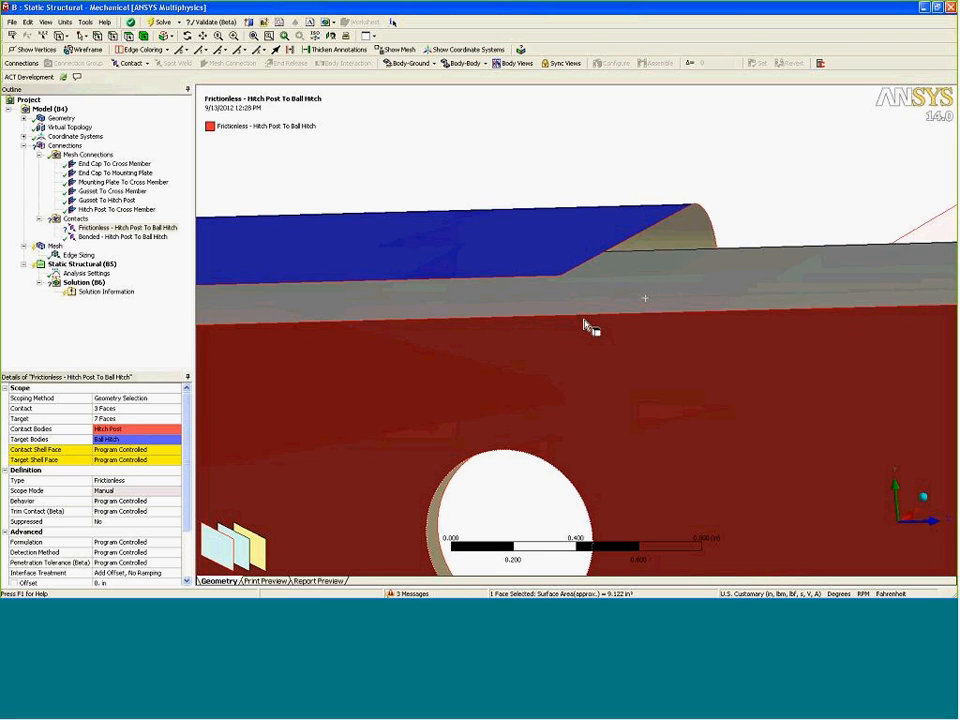
{"action": "left_click", "coordinate": [604, 302]}
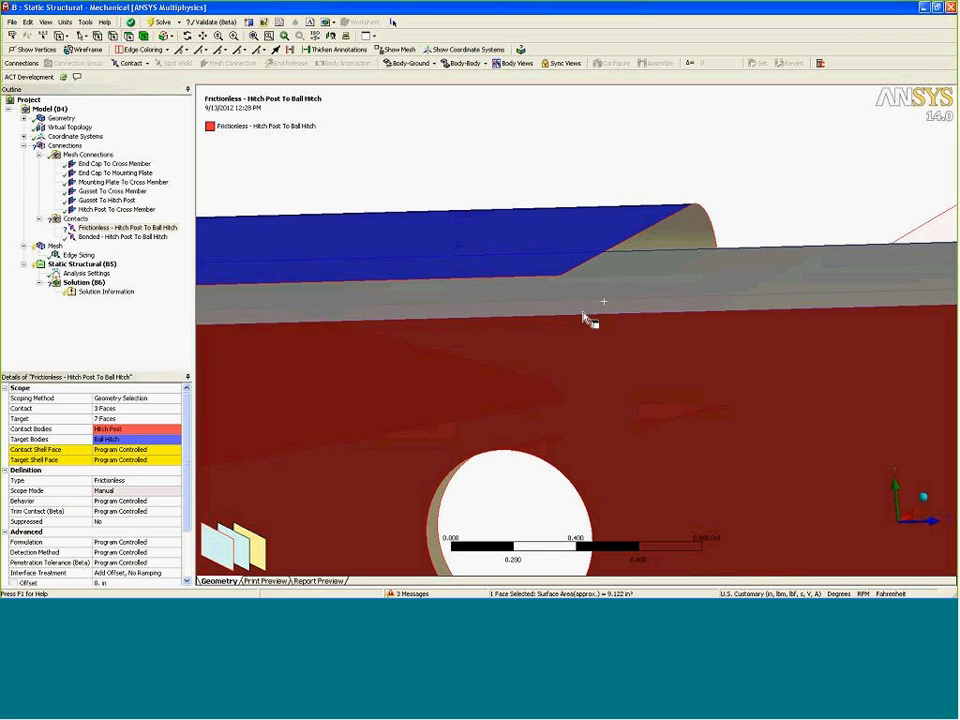
{"action": "middle_click_drag", "start_coordinate": [620, 330], "coordinate": [532, 260]}
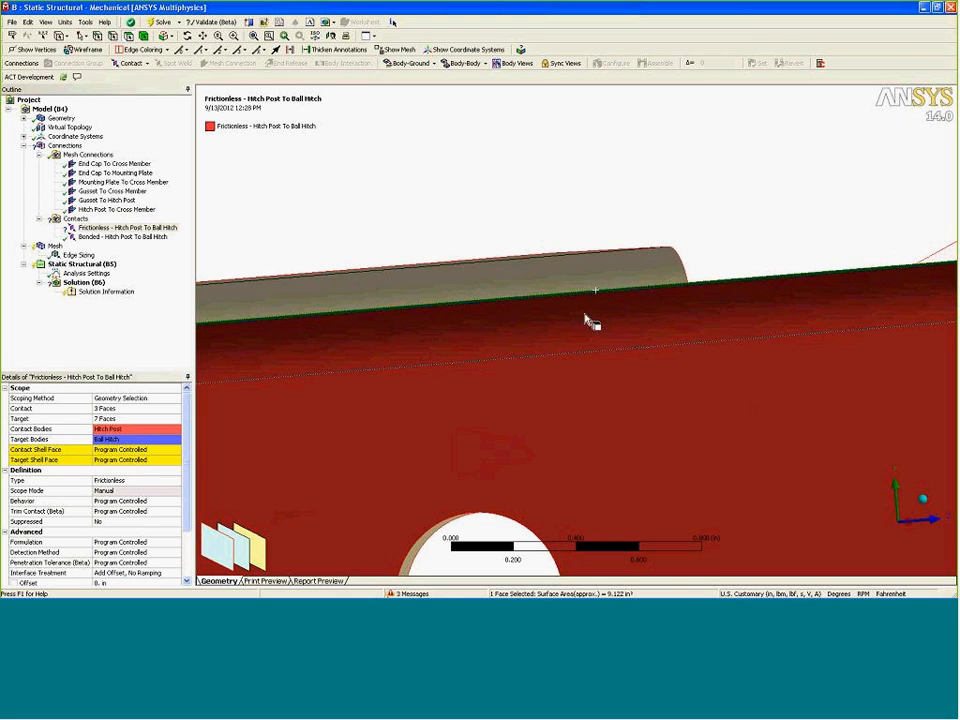
{"action": "middle_click_drag", "start_coordinate": [545, 420], "coordinate": [553, 351], "text": "ctrl"}
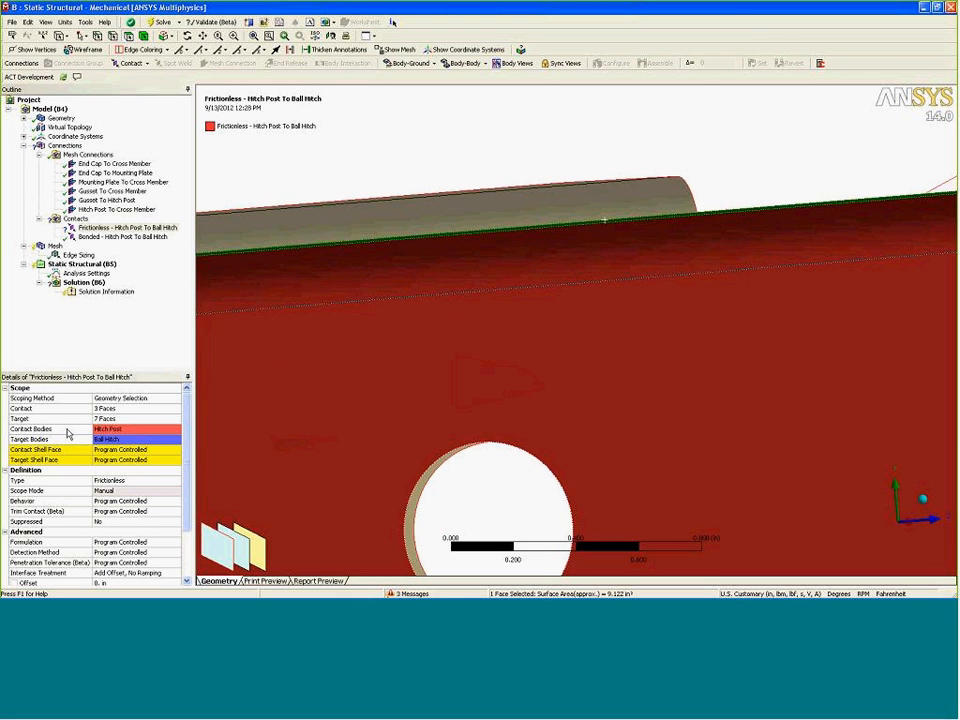
{"action": "left_click", "coordinate": [120, 449]}
{"action": "left_click", "coordinate": [177, 449]}
{"action": "left_click", "coordinate": [150, 475]}
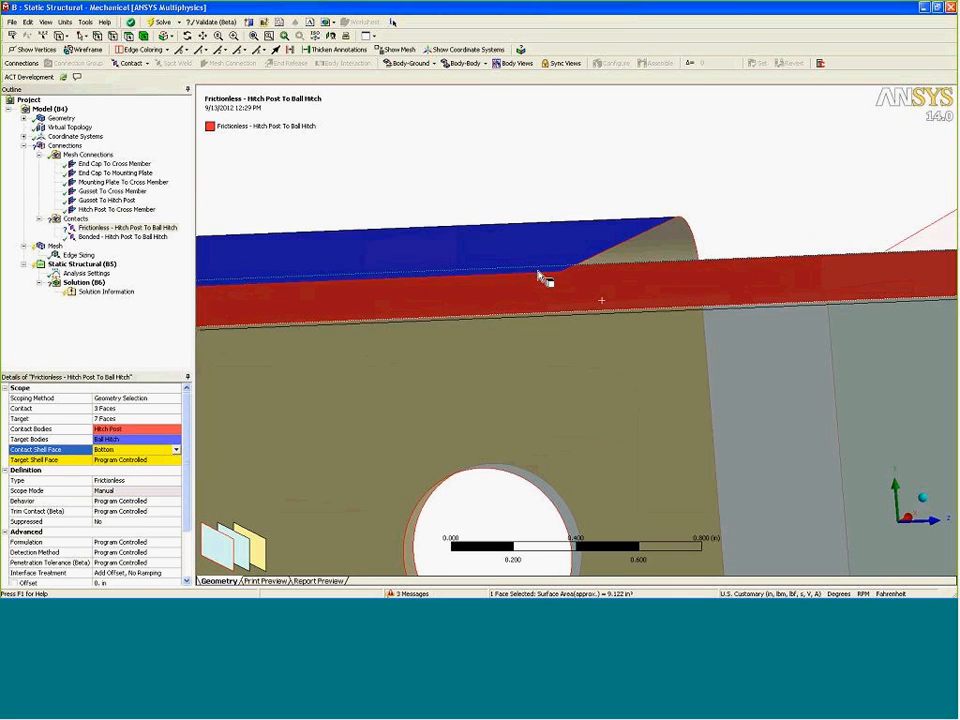
Set the frictionless contact's Target Shell Face to Bottom and check the facing sides of the ball hitch and hitch post
{"action": "left_click", "coordinate": [461, 257]}
{"action": "middle_click_drag", "start_coordinate": [493, 189], "coordinate": [467, 271]}
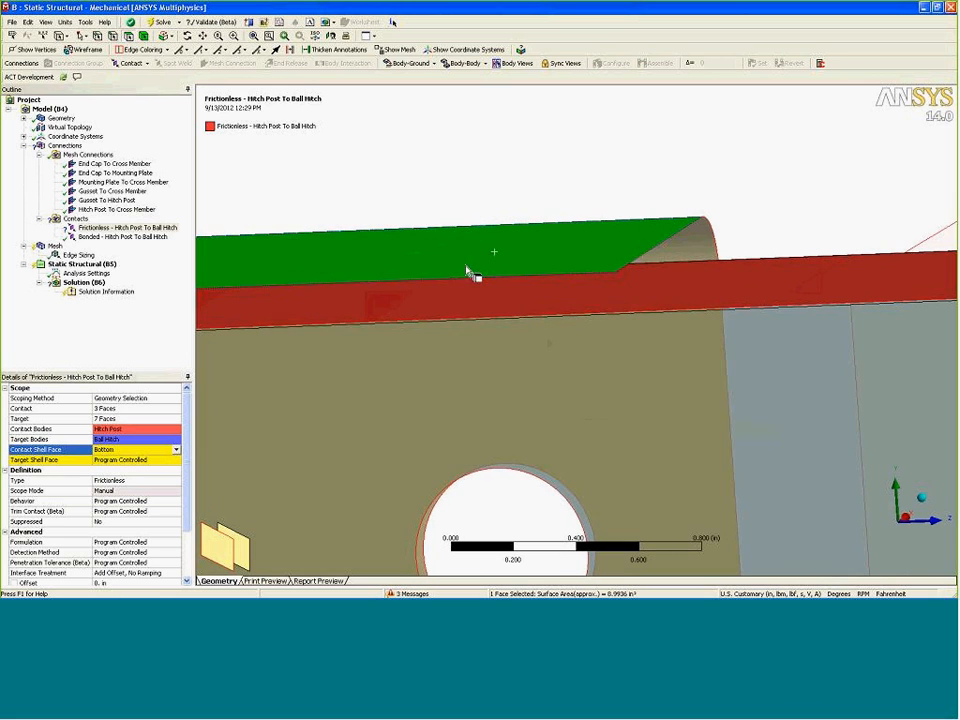
{"action": "mouse_move", "coordinate": [496, 181]}
{"action": "middle_mouse_down"}
{"action": "mouse_move", "coordinate": [497, 171]}
{"action": "mouse_move", "coordinate": [499, 206]}
{"action": "middle_mouse_up"}
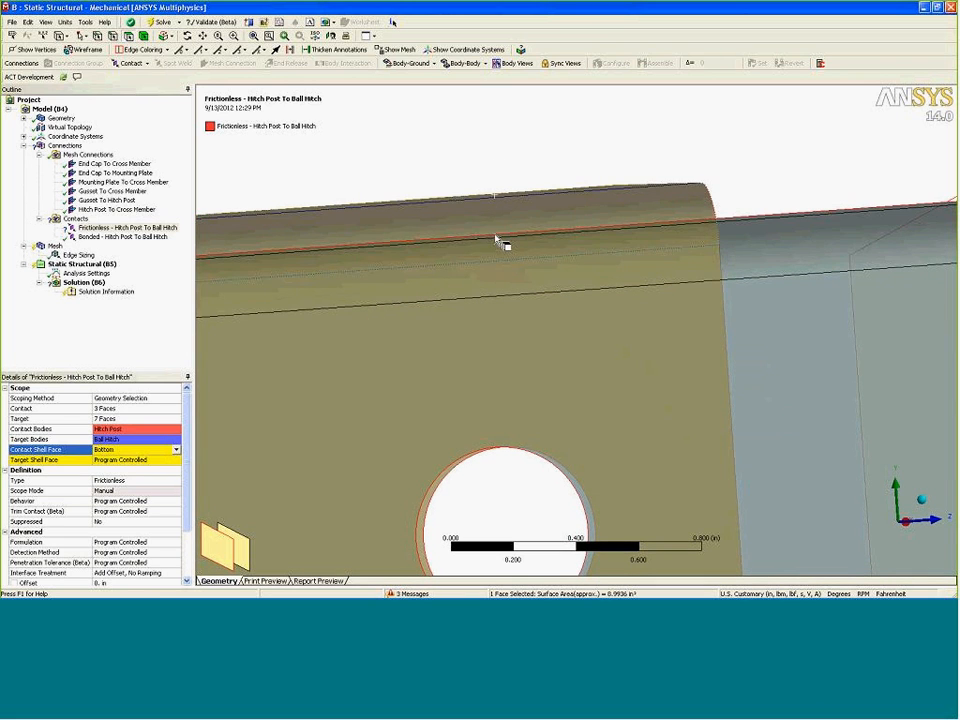
{"action": "left_click", "coordinate": [177, 460]}
{"action": "left_click", "coordinate": [110, 490]}
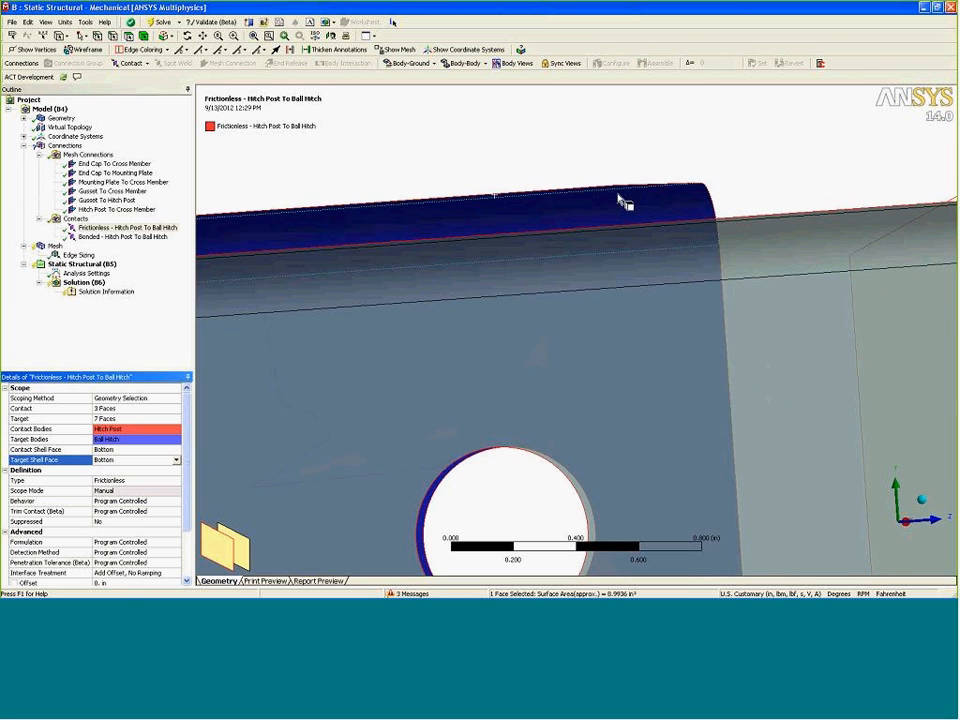
{"action": "middle_click_drag", "start_coordinate": [622, 202], "coordinate": [648, 250]}
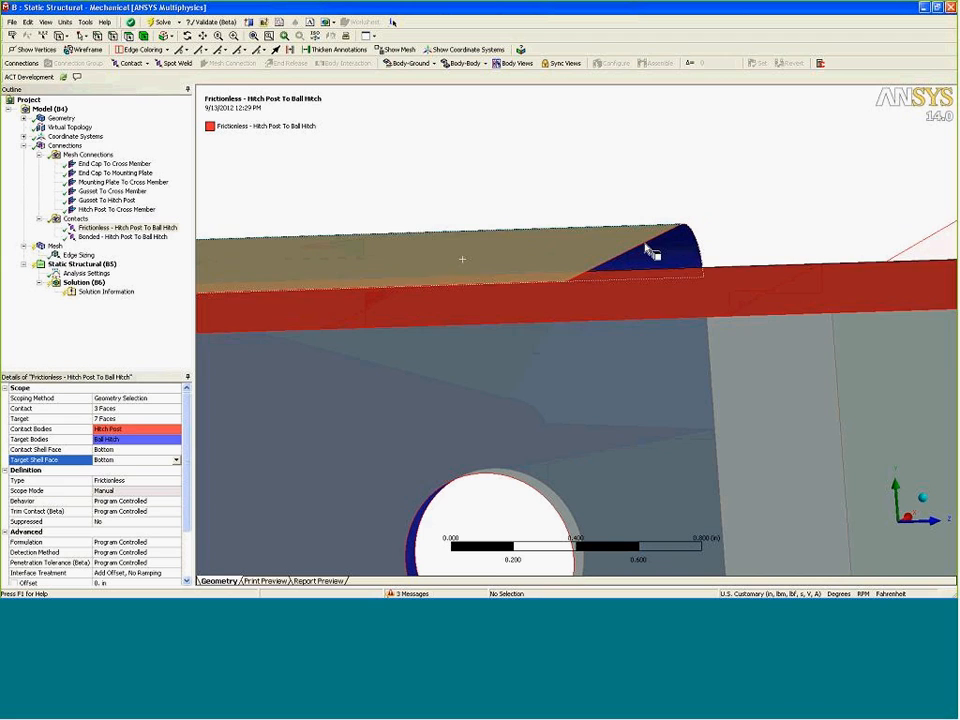
{"action": "middle_click_drag", "start_coordinate": [756, 216], "coordinate": [752, 255]}
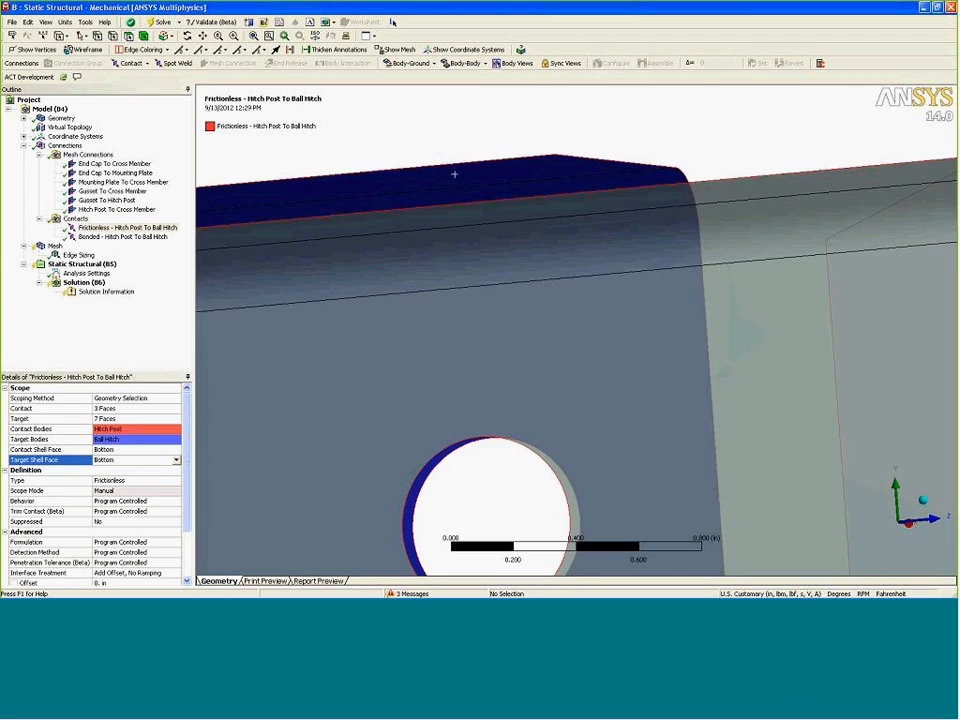
{"action": "middle_click_drag", "start_coordinate": [750, 210], "coordinate": [581, 285]}
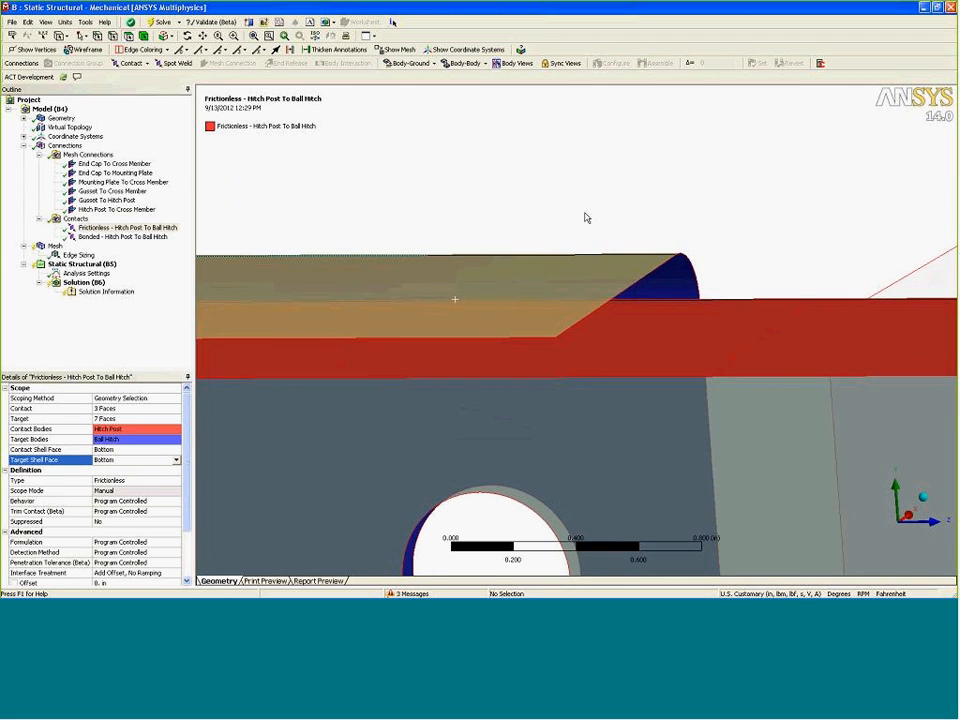
Set the shell offset type of the Hitch Post and Ball Hitch bodies to Bottom and display the mesh to check it
{"action": "left_click", "coordinate": [24, 118]}
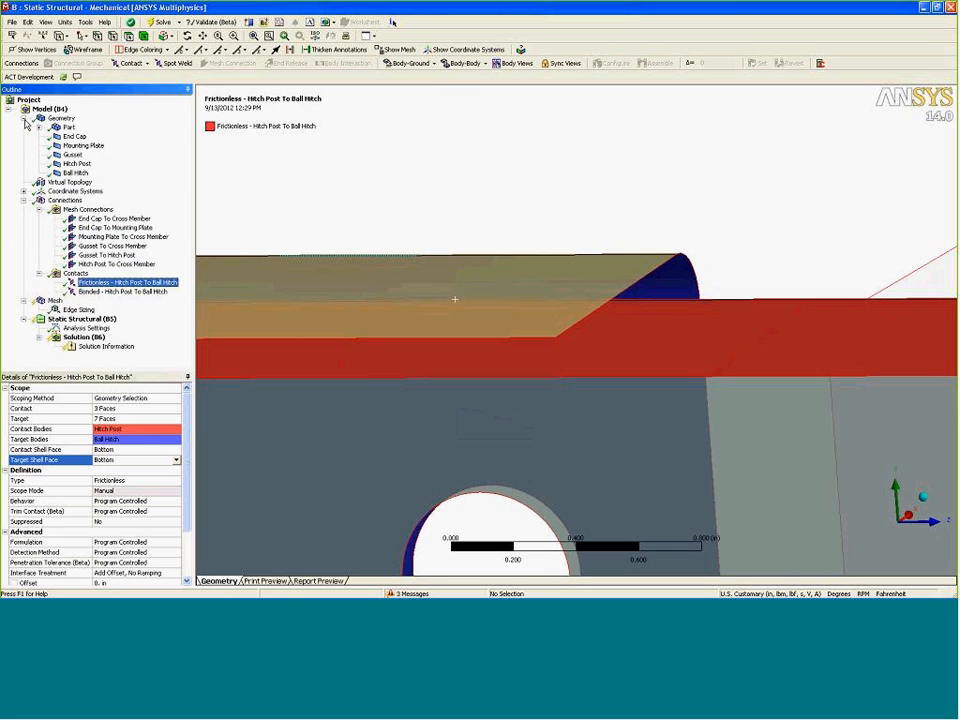
{"action": "left_click", "coordinate": [77, 163]}
{"action": "left_click", "coordinate": [77, 172], "text": "ctrl"}
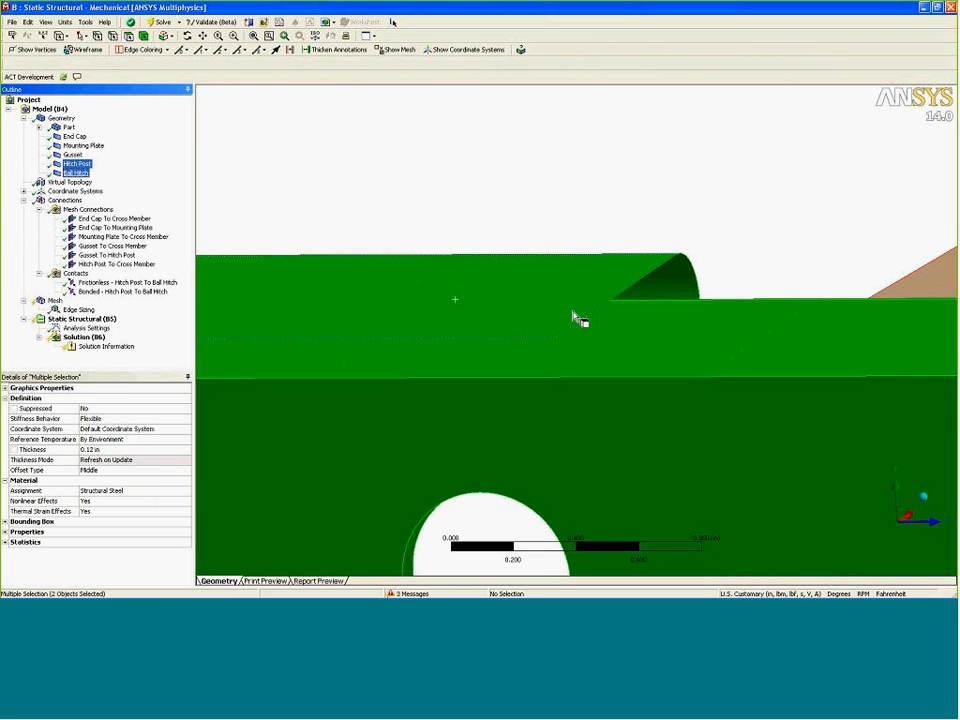
{"action": "left_click", "coordinate": [128, 470]}
{"action": "left_click", "coordinate": [128, 470]}
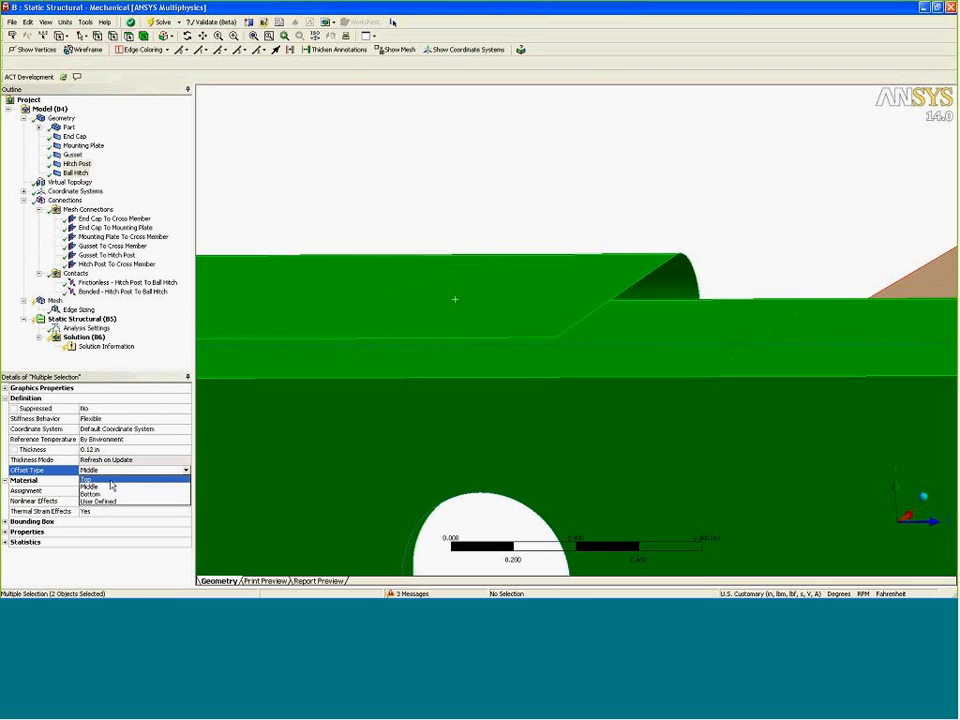
{"action": "left_click", "coordinate": [94, 494]}
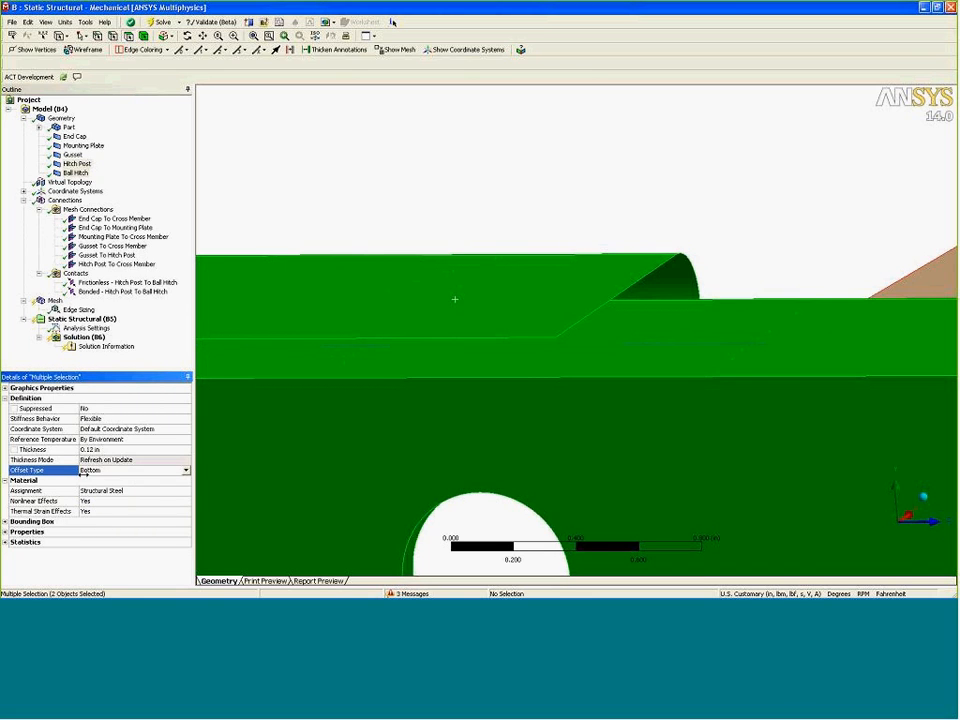
{"action": "left_click", "coordinate": [54, 301]}
{"action": "middle_click_drag", "start_coordinate": [774, 273], "coordinate": [781, 262]}
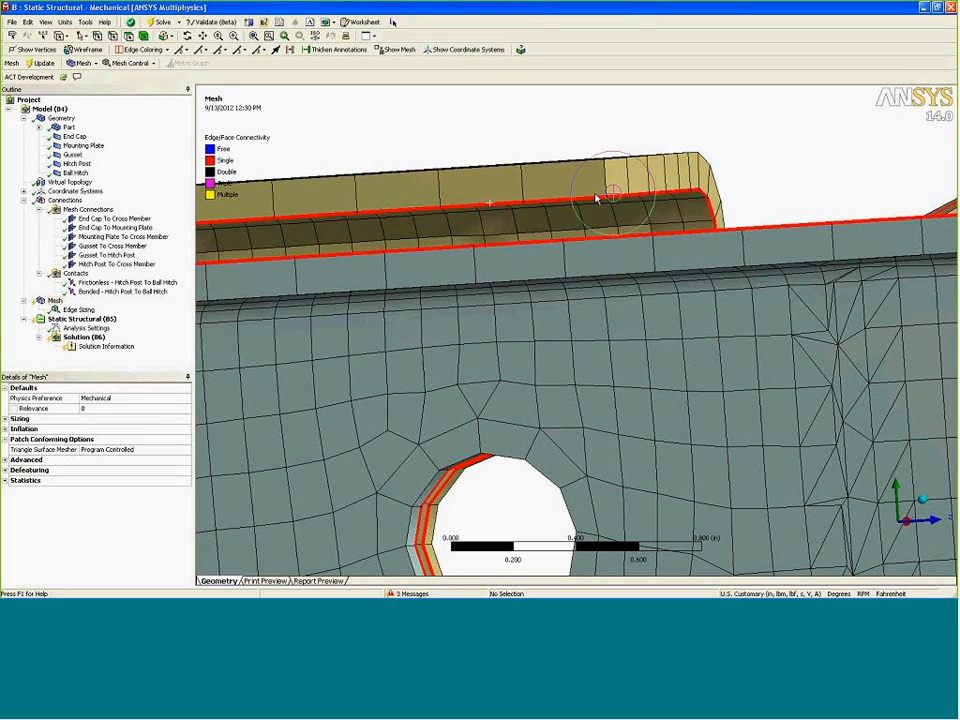
Check the gap between the ball hitch and hitch post meshes, and set both bodies' shell offset type to Middle
{"action": "left_click_drag", "start_coordinate": [730, 200], "coordinate": [754, 189]}
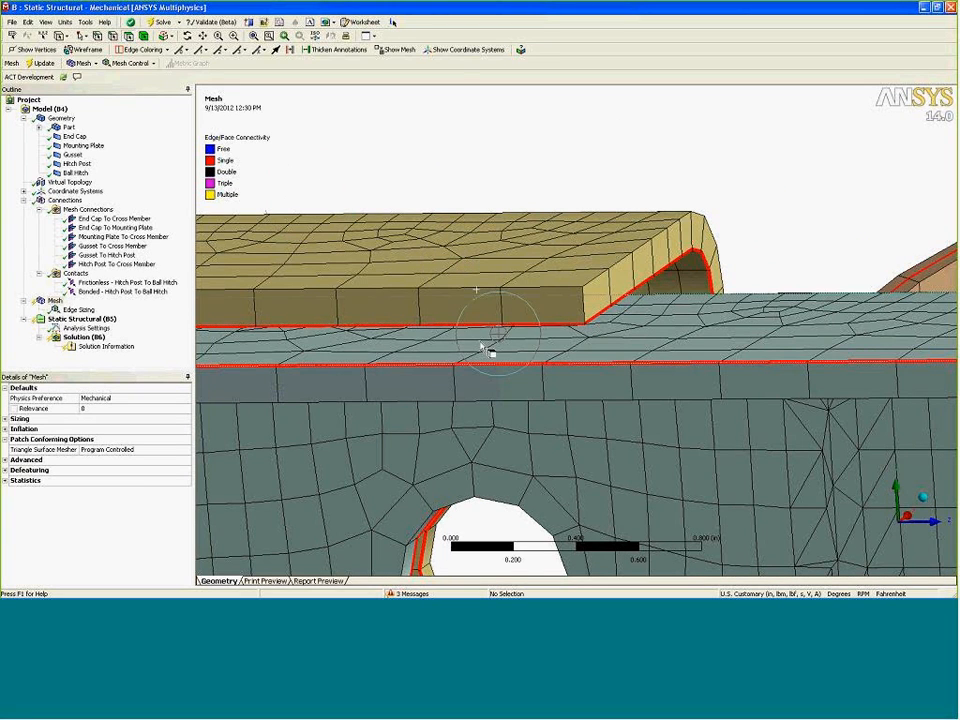
{"action": "left_click_drag", "start_coordinate": [597, 320], "coordinate": [568, 306]}
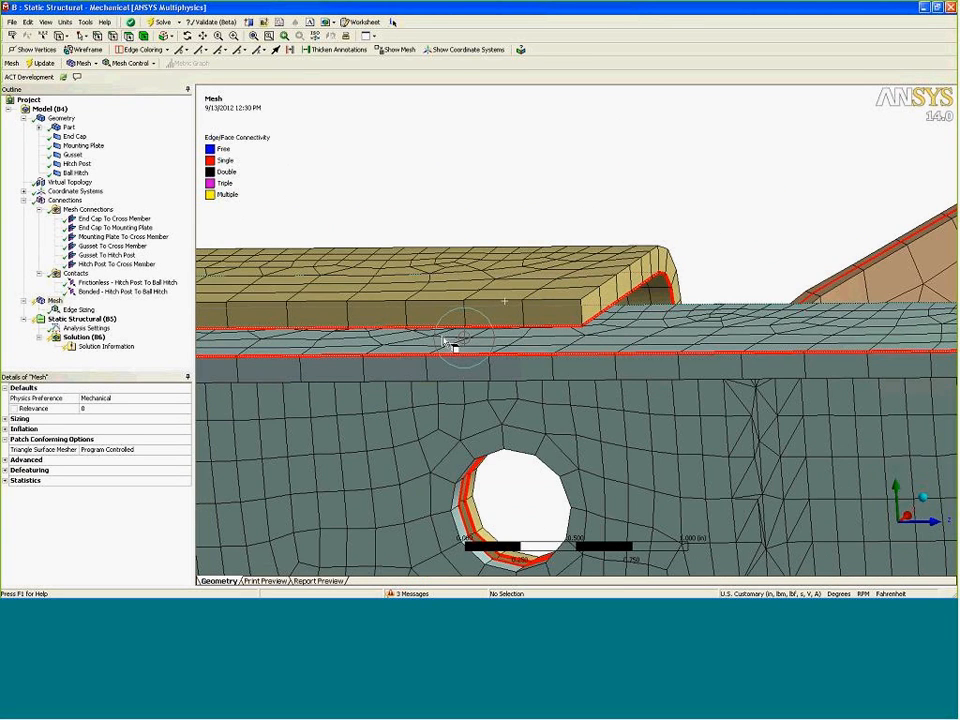
{"action": "left_click", "coordinate": [77, 163]}
{"action": "left_click", "coordinate": [75, 172], "text": "ctrl"}
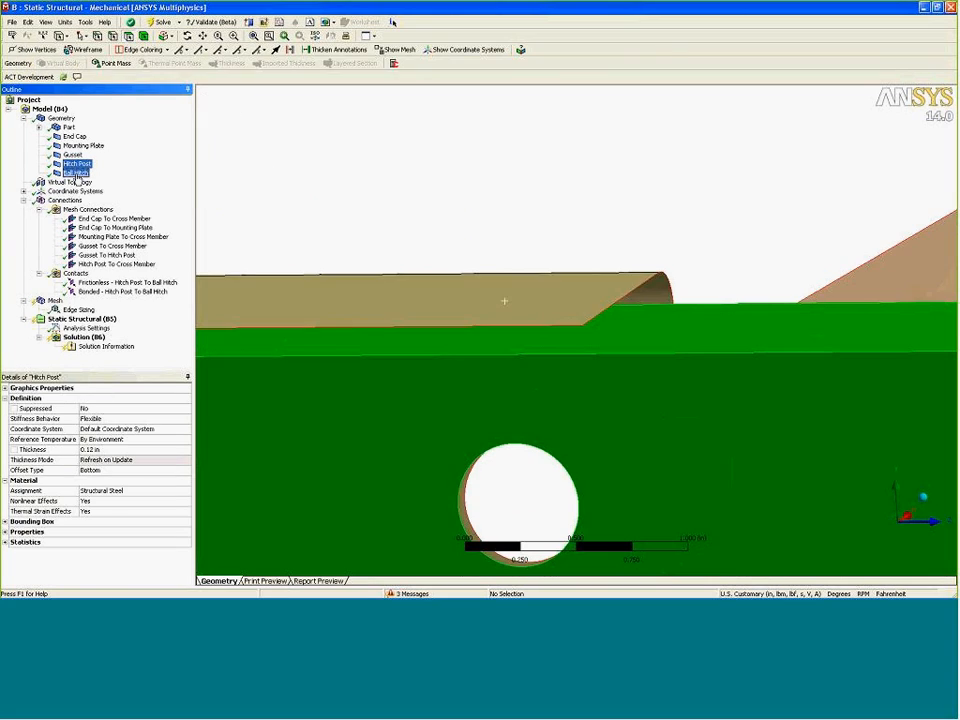
{"action": "left_click", "coordinate": [155, 471]}
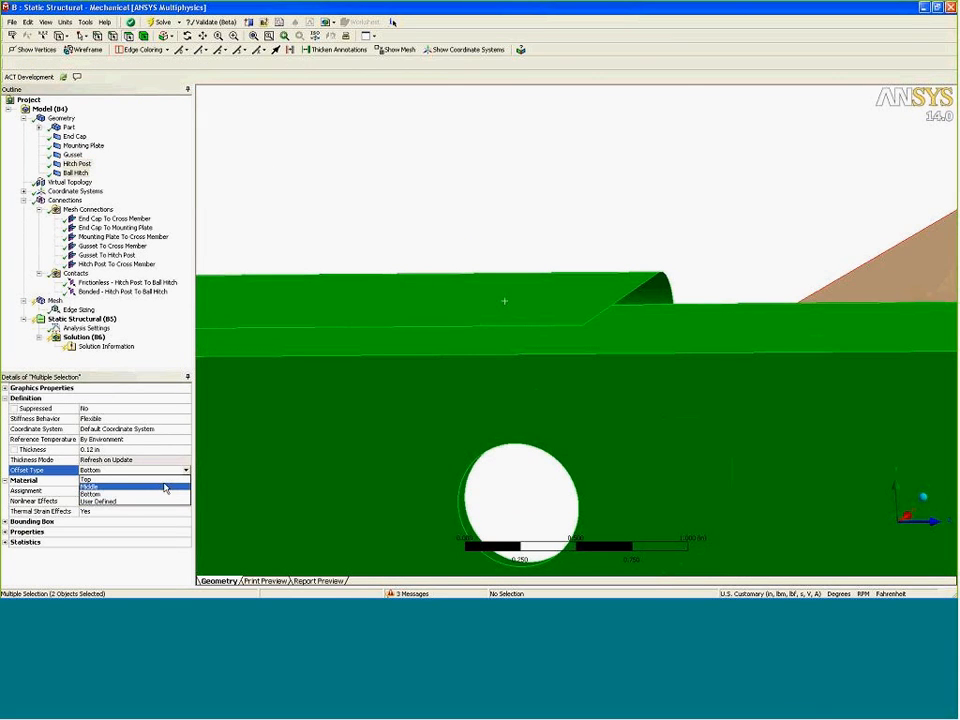
{"action": "left_click", "coordinate": [163, 487]}
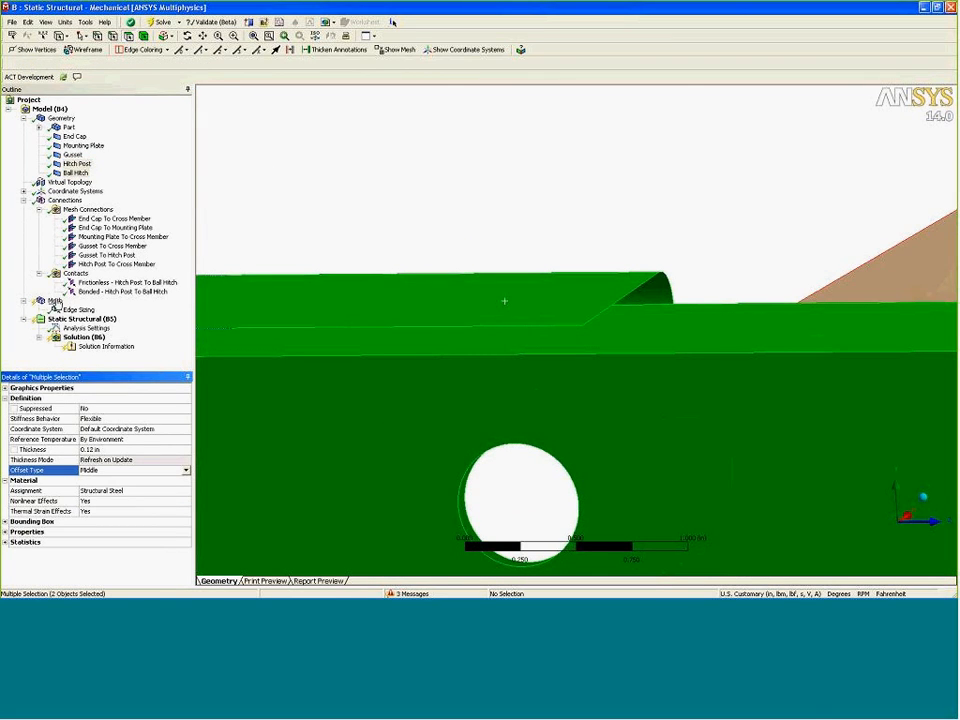
Display the mesh and examine the ball hitch, hitch post and cross member across the whole assembly
{"action": "left_click", "coordinate": [54, 301]}
{"action": "scroll", "coordinate": [583, 287], "scroll_direction": "down", "scroll_amount": 10}
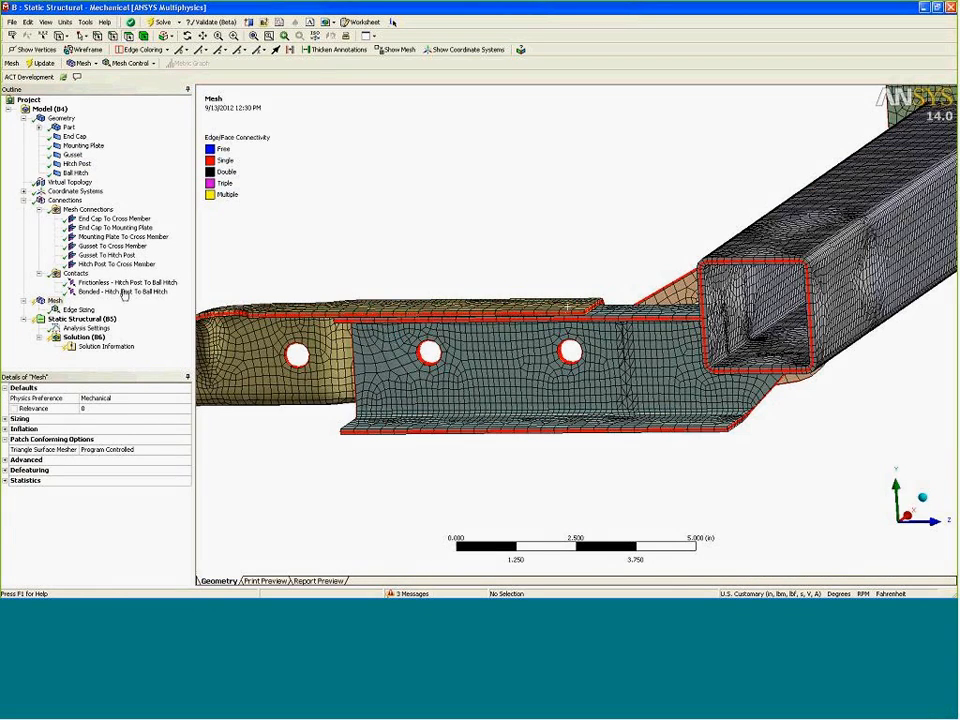
{"action": "middle_click_drag", "start_coordinate": [375, 392], "coordinate": [565, 404]}
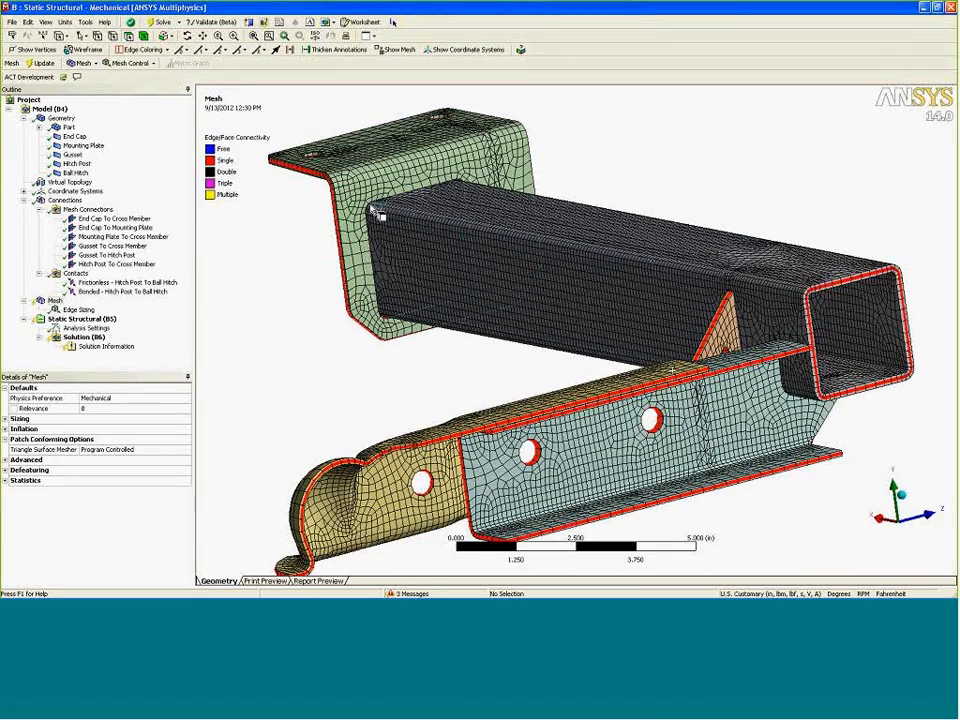
{"action": "mouse_move", "coordinate": [463, 381]}
{"action": "middle_mouse_down"}
{"action": "mouse_move", "coordinate": [440, 385]}
{"action": "mouse_move", "coordinate": [478, 336]}
{"action": "middle_mouse_up"}
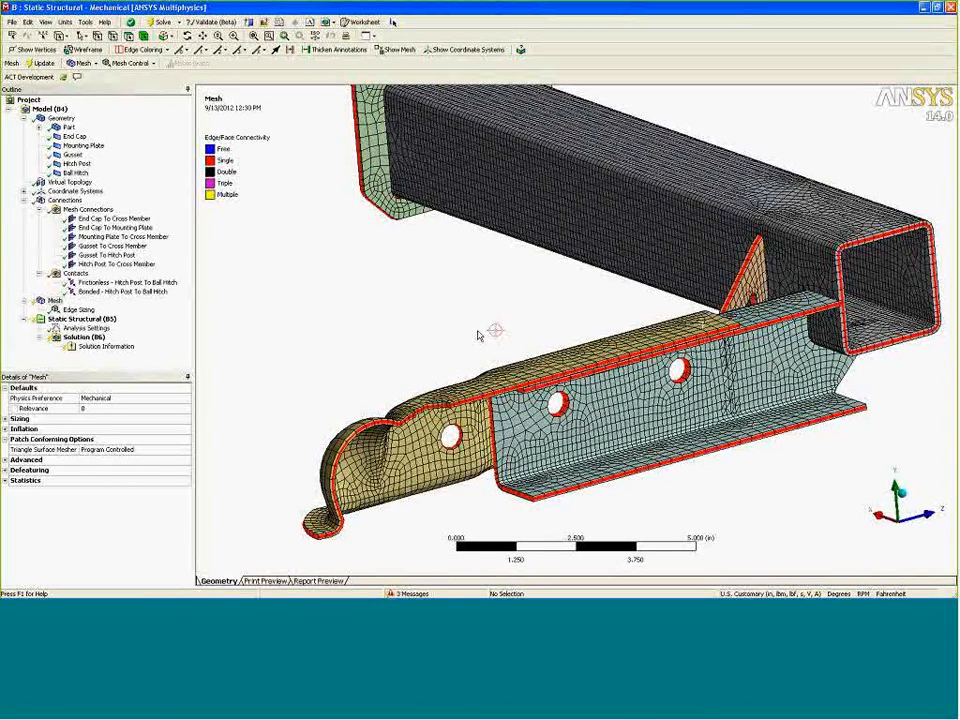
{"action": "mouse_move", "coordinate": [930, 592]}
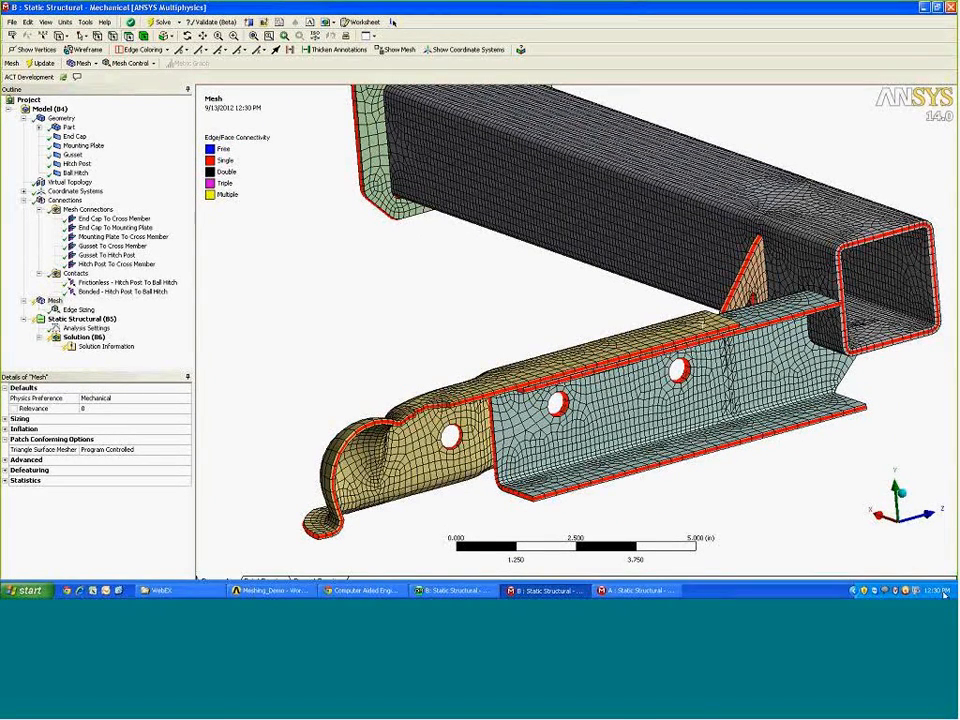